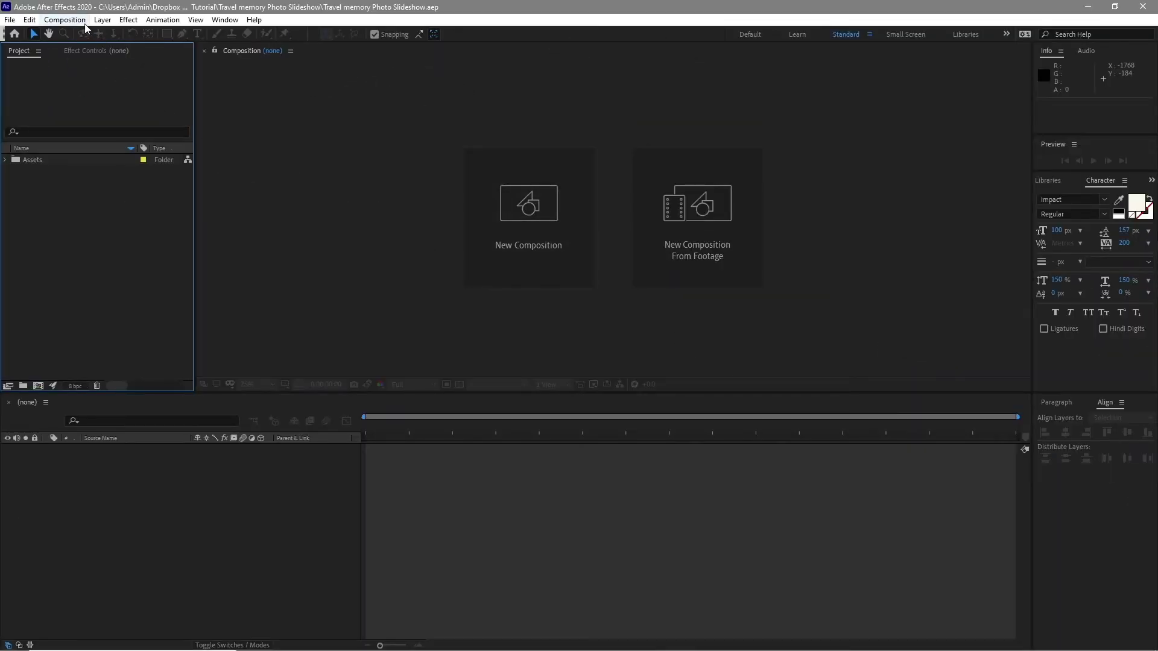
Step: Create a 1920 x 1080, 30 fps, five-second composition named Media 1
{"action": "left_click", "coordinate": [65, 19]}
{"action": "left_click", "coordinate": [84, 34]}
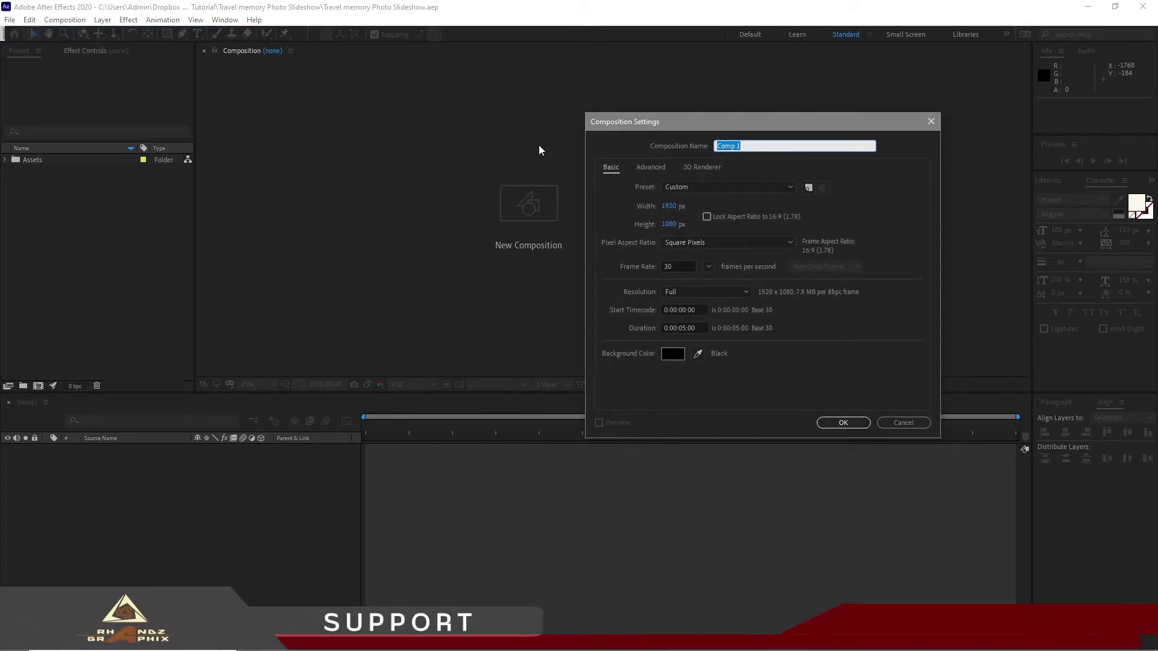
{"action": "type", "text": "Media 1"}
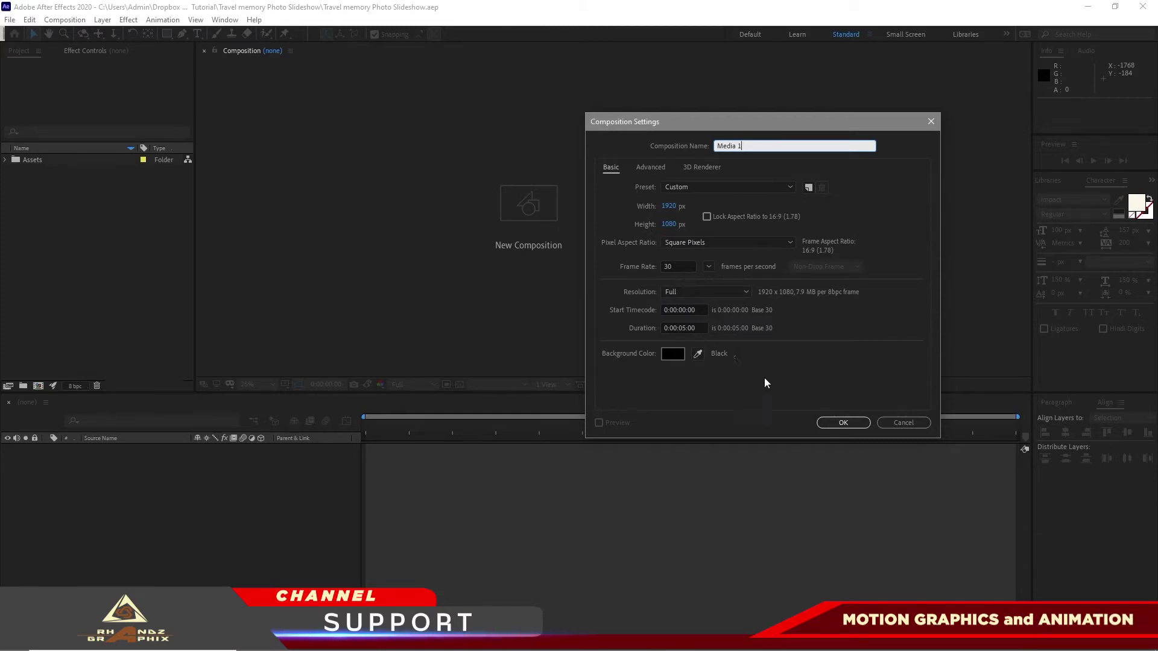
{"action": "left_click", "coordinate": [843, 422]}
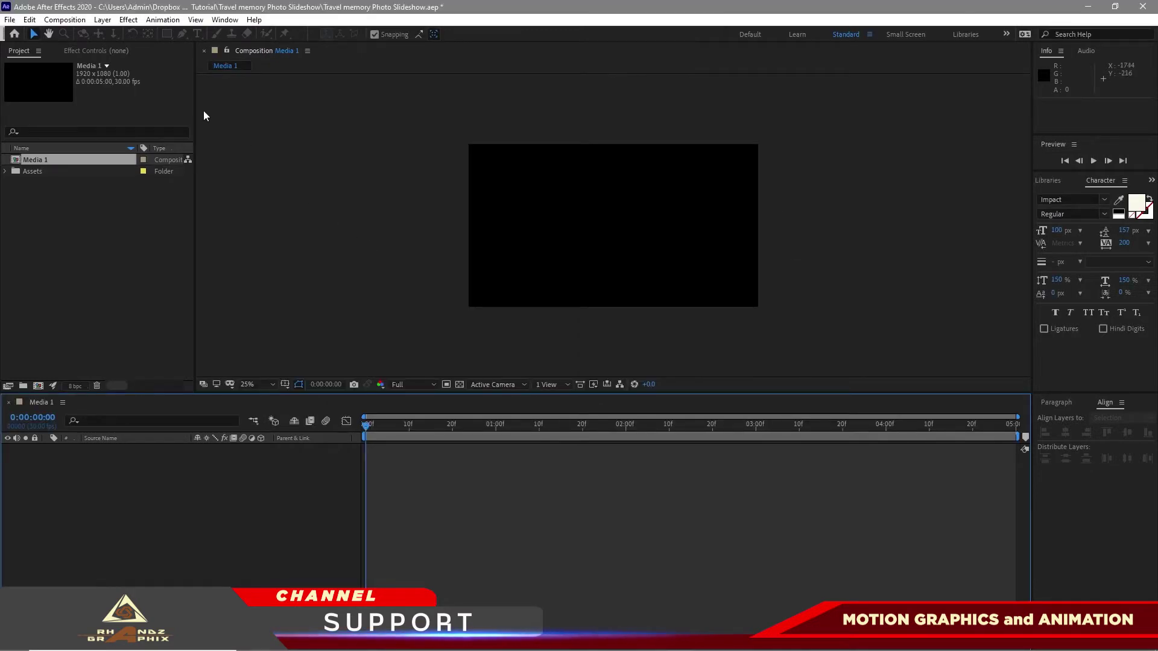
Step: Create a 1920 x 1080, 30 fps, five-second composition named Placeholder 1
{"action": "left_click", "coordinate": [64, 19]}
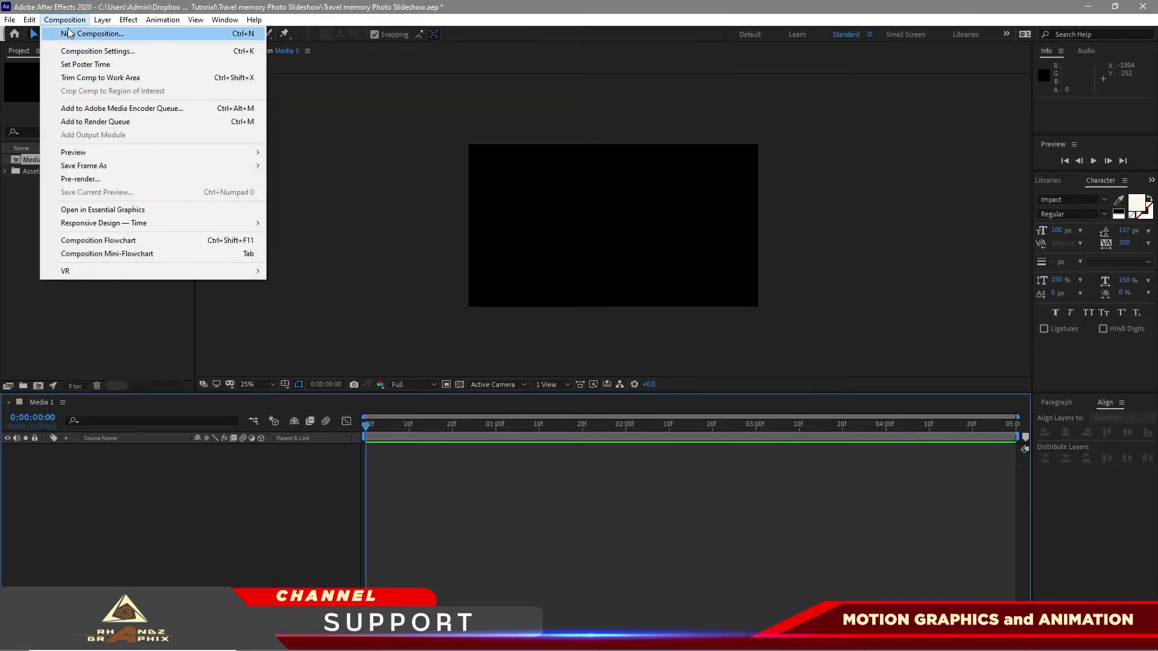
{"action": "left_click", "coordinate": [70, 33]}
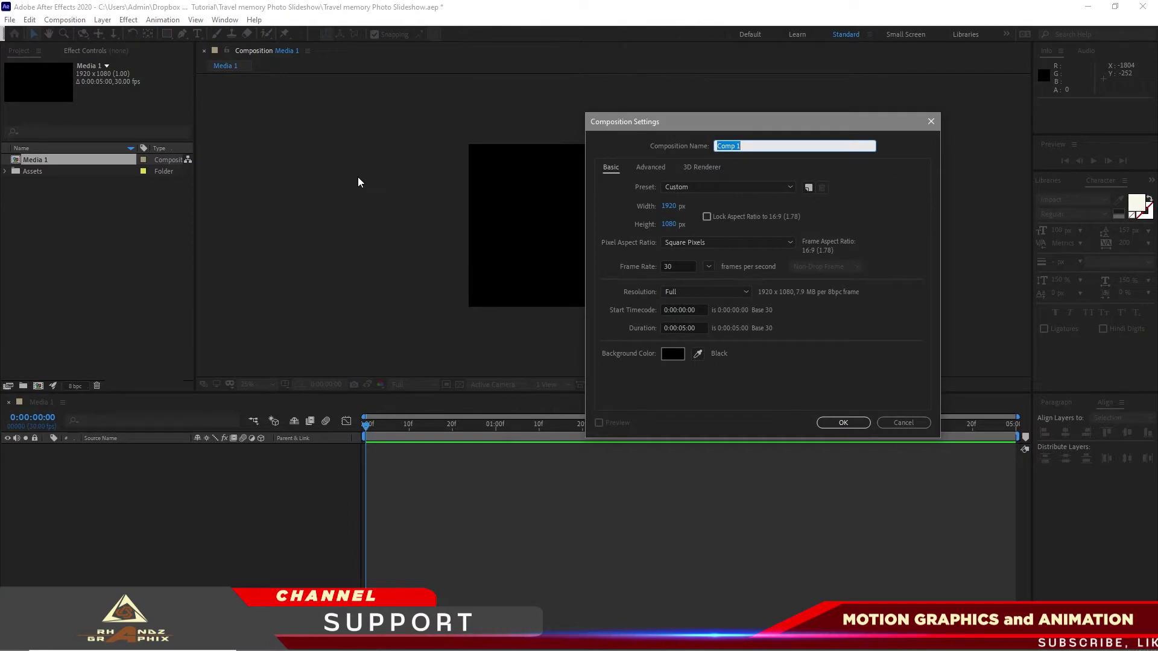
{"action": "type", "text": "Placeholder"}
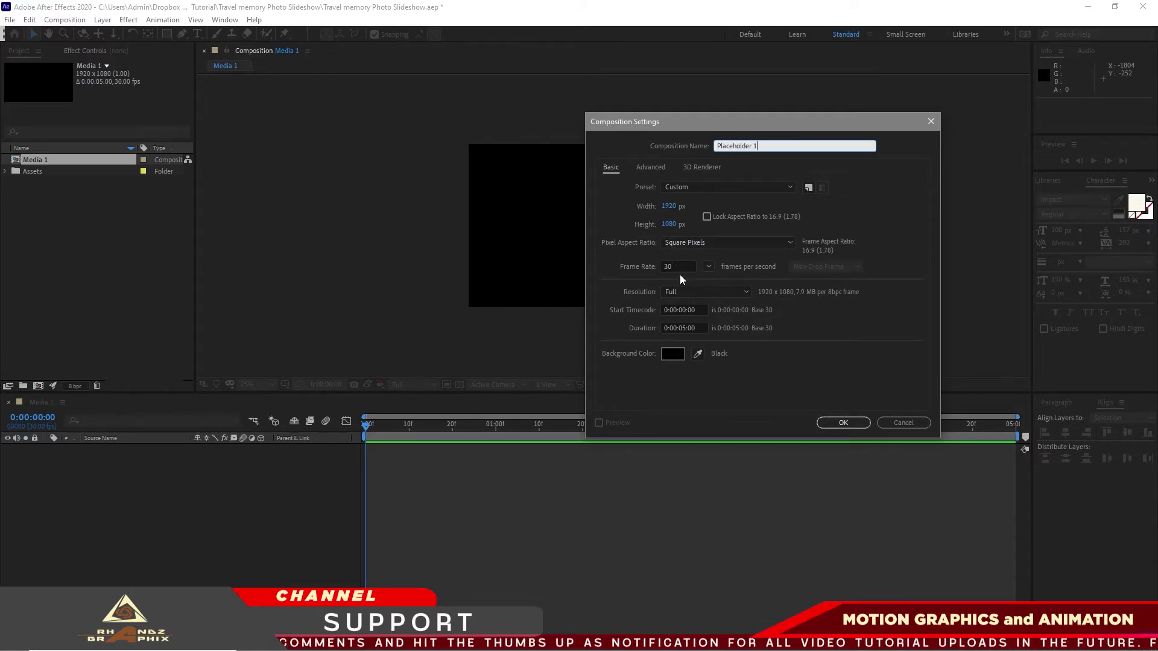
{"action": "left_click", "coordinate": [831, 423]}
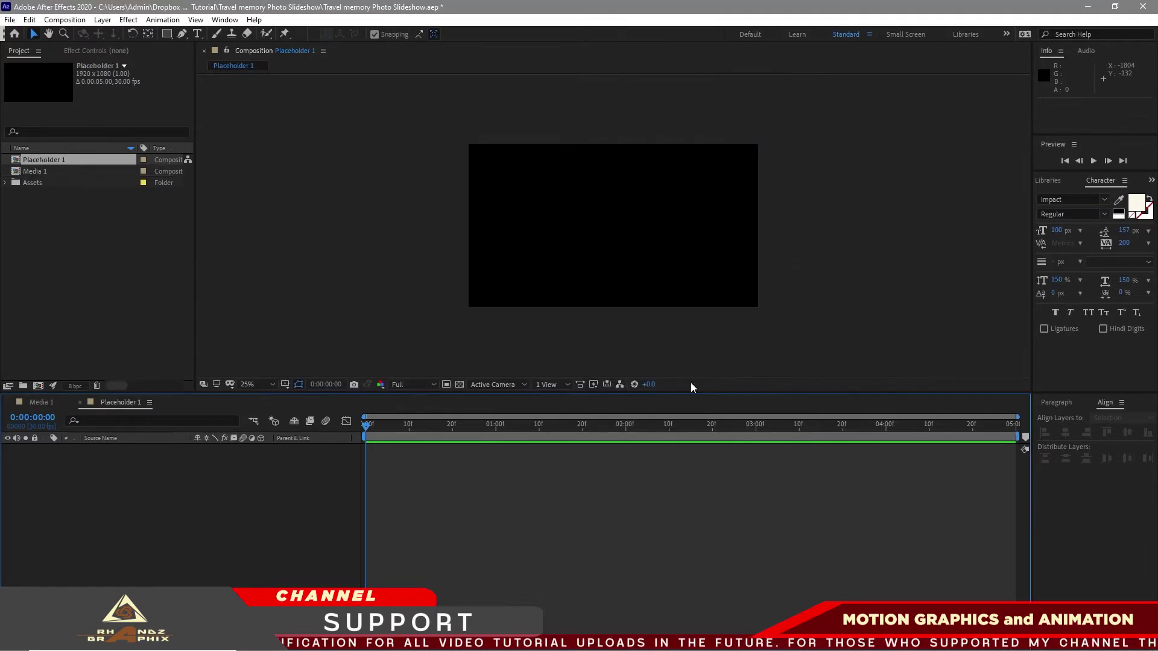
Step: Create a 1920 x 1080, 30 fps, five-second composition named Text Placeholder 1
{"action": "left_click", "coordinate": [64, 19]}
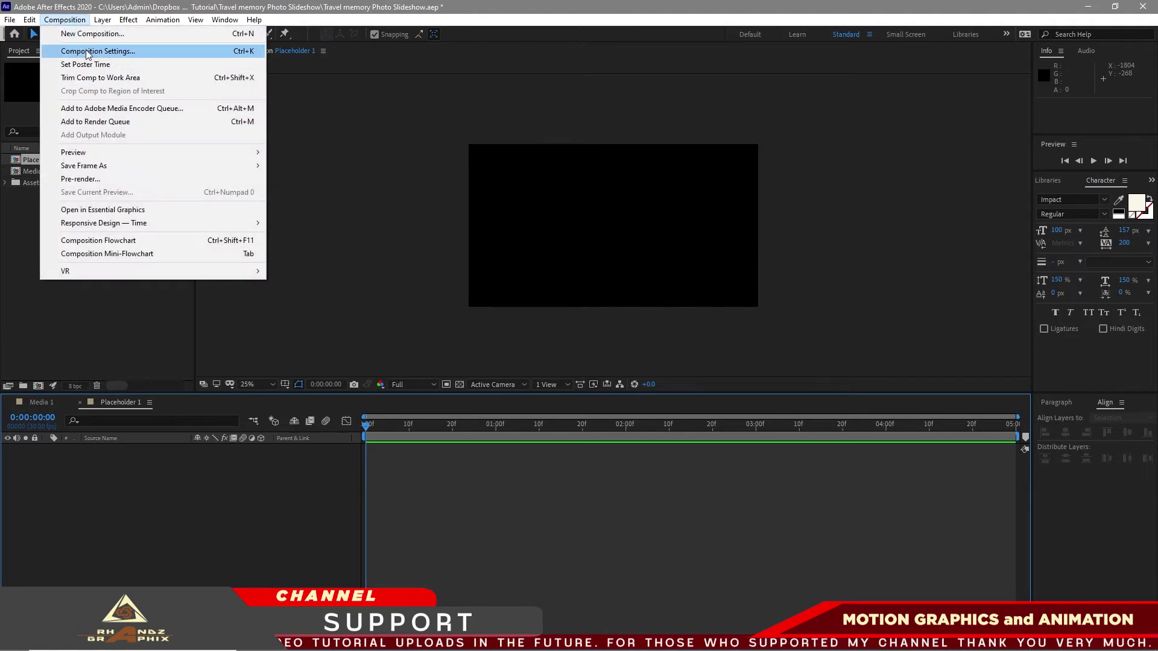
{"action": "left_click", "coordinate": [84, 35]}
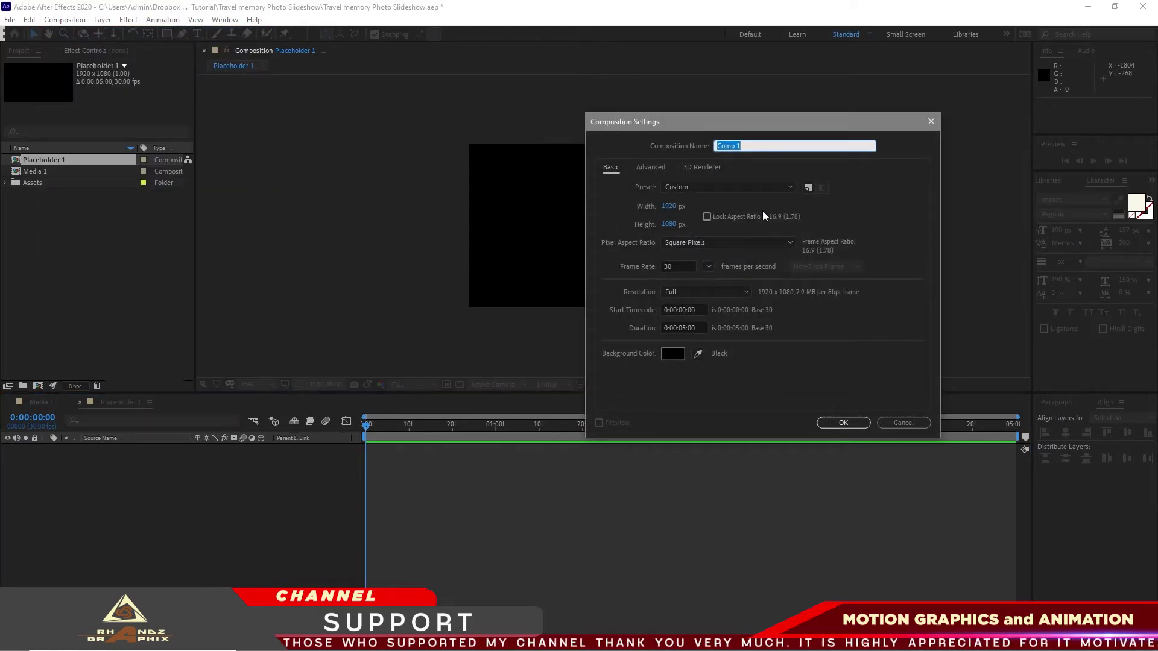
{"action": "type", "text": "Text Placeholder"}
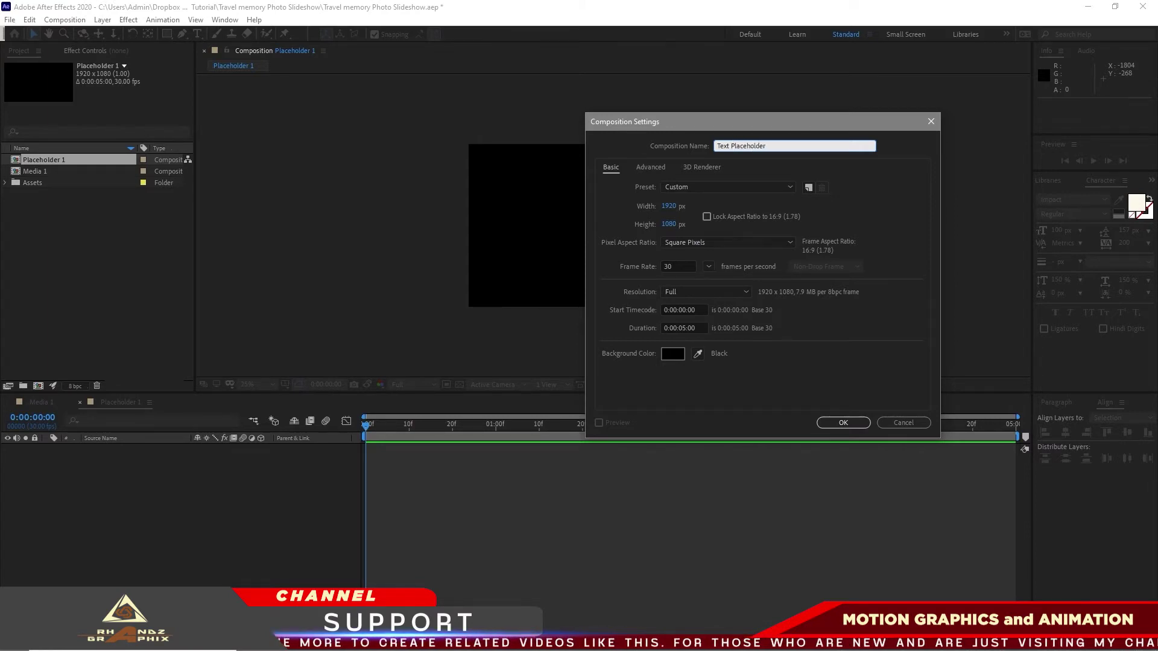
{"action": "left_click", "coordinate": [839, 422]}
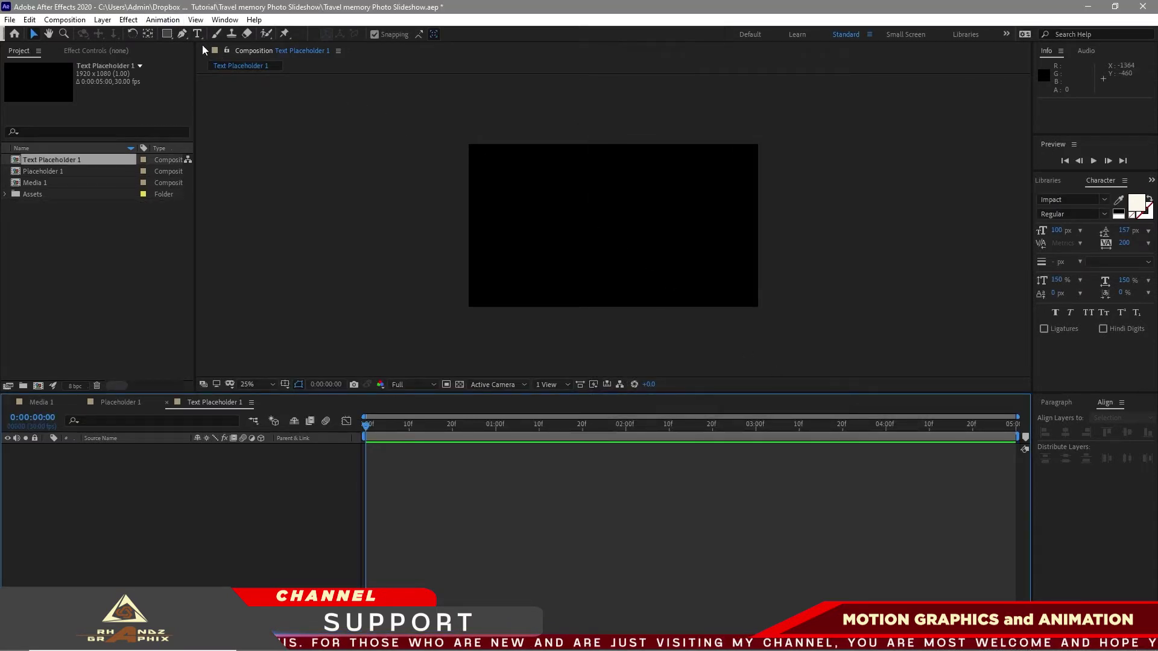
Step: Add a text layer reading "Travel" near the upper-left of the Text Placeholder 1 frame
{"action": "key", "text": "ctrl+t"}
{"action": "left_click", "coordinate": [535, 176]}
{"action": "type", "text": "Tra"}
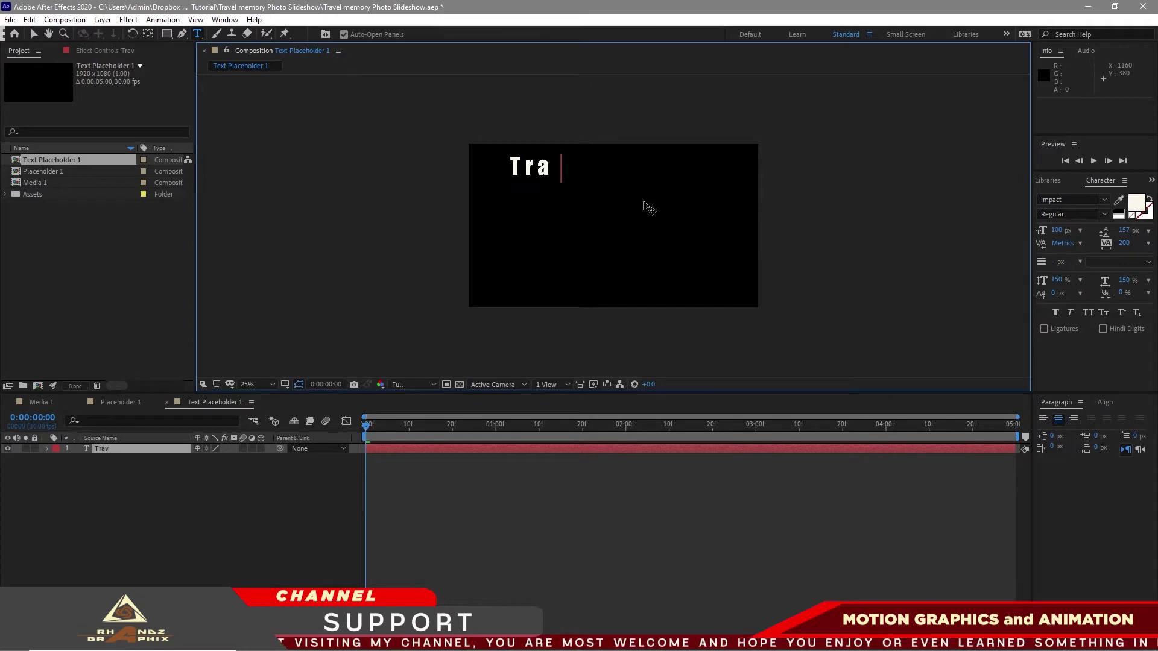
{"action": "type", "text": "vel"}
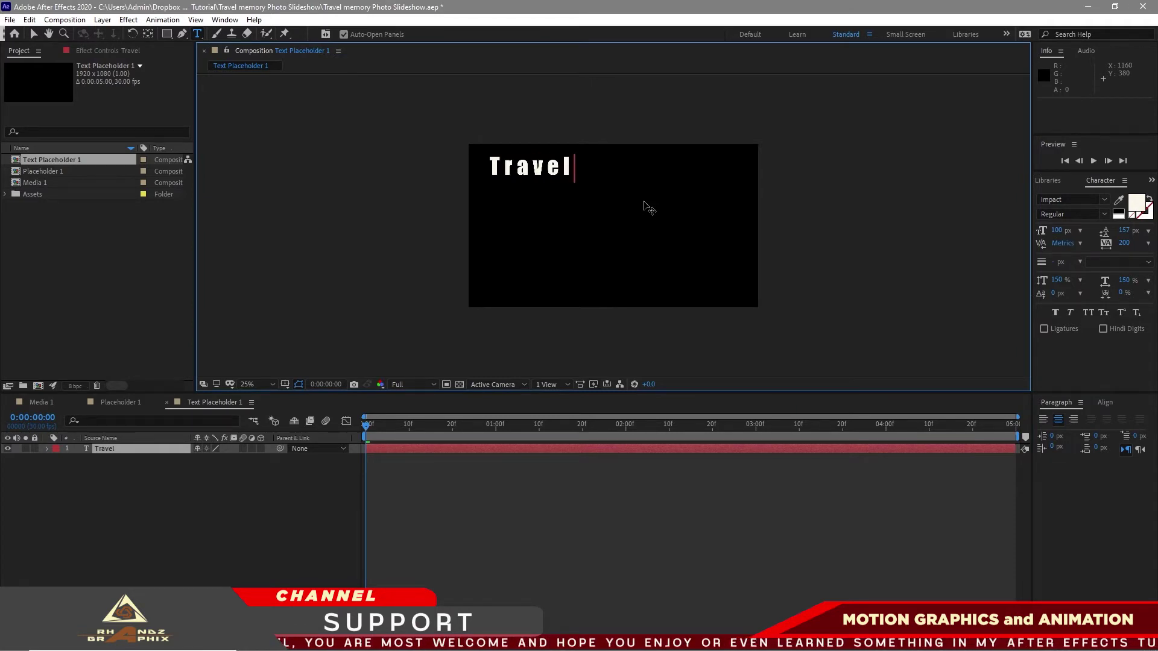
{"action": "left_click", "coordinate": [34, 34]}
Step: Format the Travel text with the Gloss And Bloom font at 150 px and a tracking of 0
{"action": "type", "text": "Gloss"}
{"action": "key", "text": "Return"}
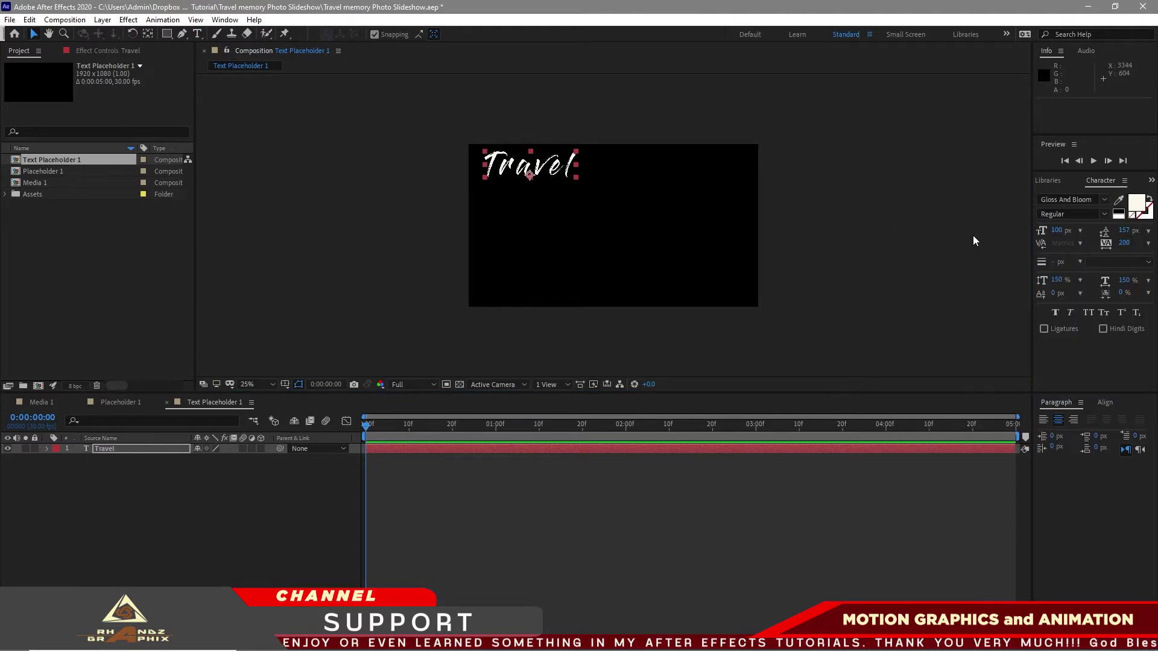
{"action": "left_click", "coordinate": [1057, 230]}
{"action": "type", "text": "150"}
{"action": "key", "text": "Return"}
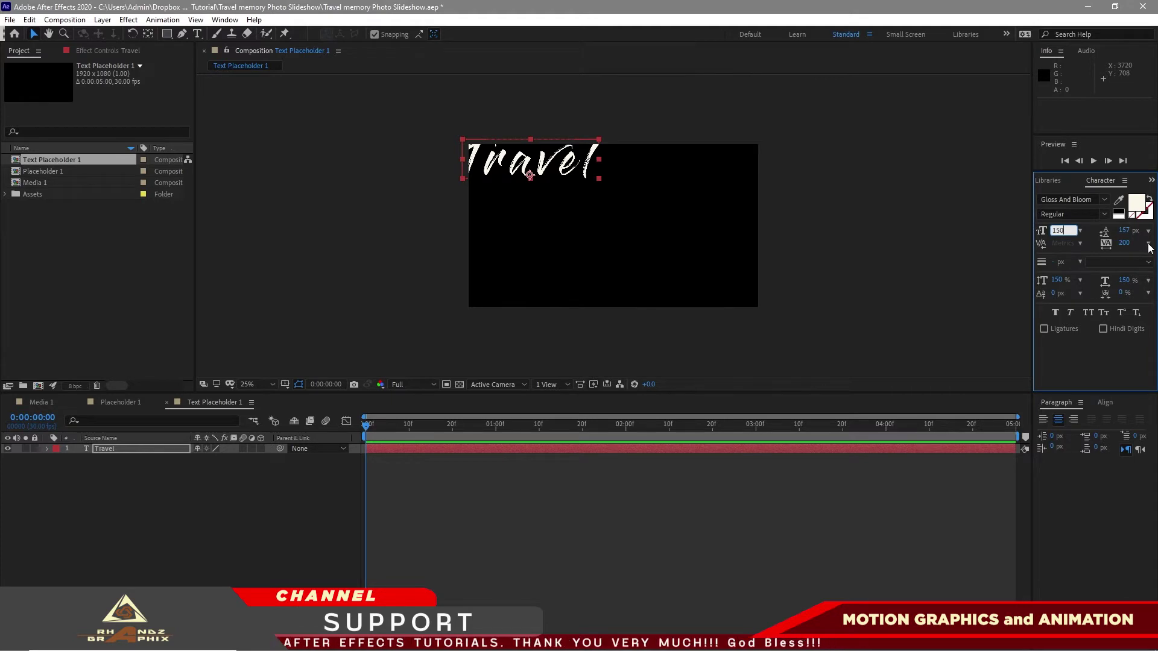
{"action": "left_click", "coordinate": [1149, 247]}
{"action": "left_click", "coordinate": [1117, 341]}
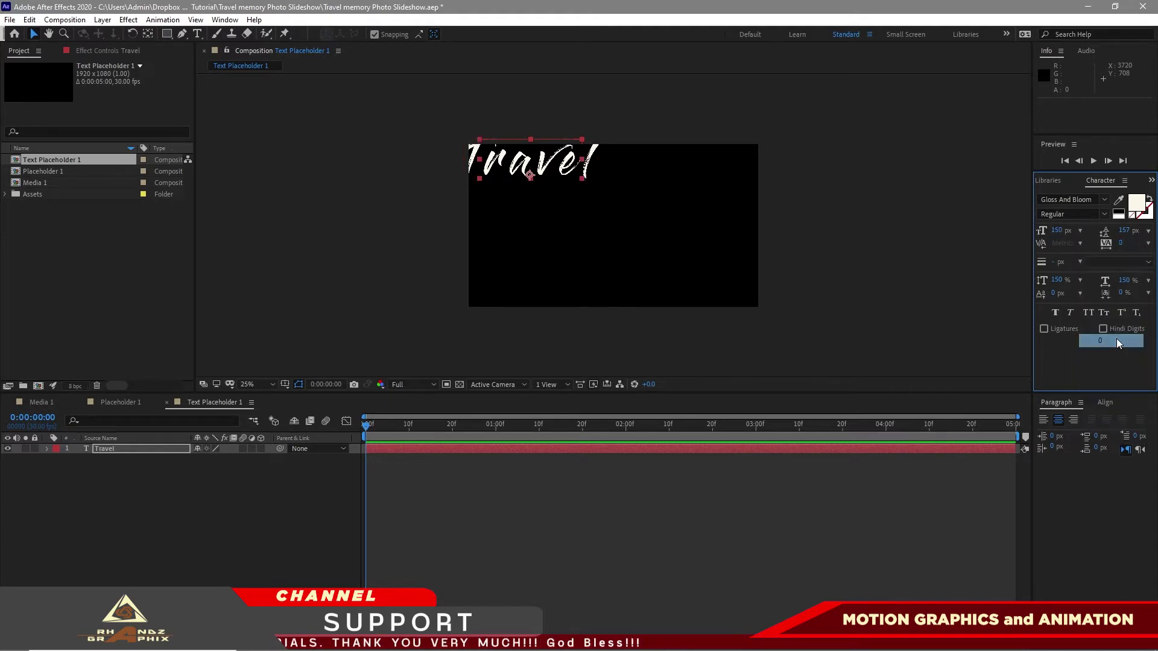
Step: Centre the Travel text horizontally in the composition and lower it slightly so it sits fully inside the frame
{"action": "left_click", "coordinate": [1103, 403]}
{"action": "left_click", "coordinate": [1066, 433]}
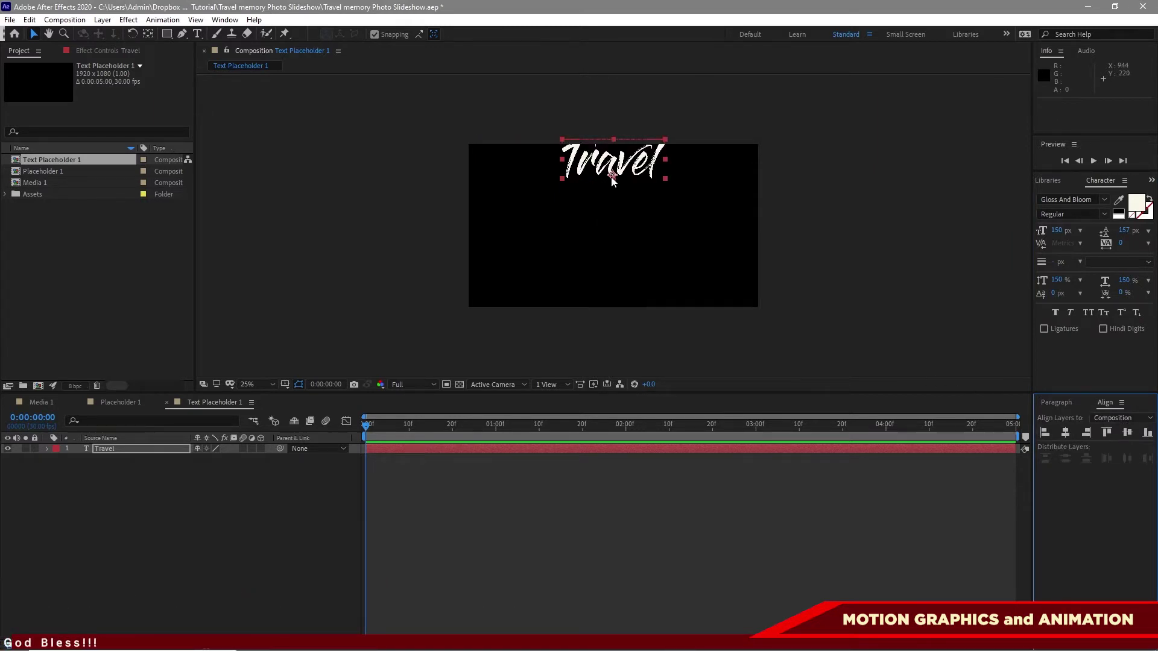
{"action": "left_click_drag", "start_coordinate": [612, 181], "coordinate": [612, 194]}
Step: Duplicate the Travel text layer and move the copy below the original, to position 954, 551
{"action": "left_click", "coordinate": [131, 449]}
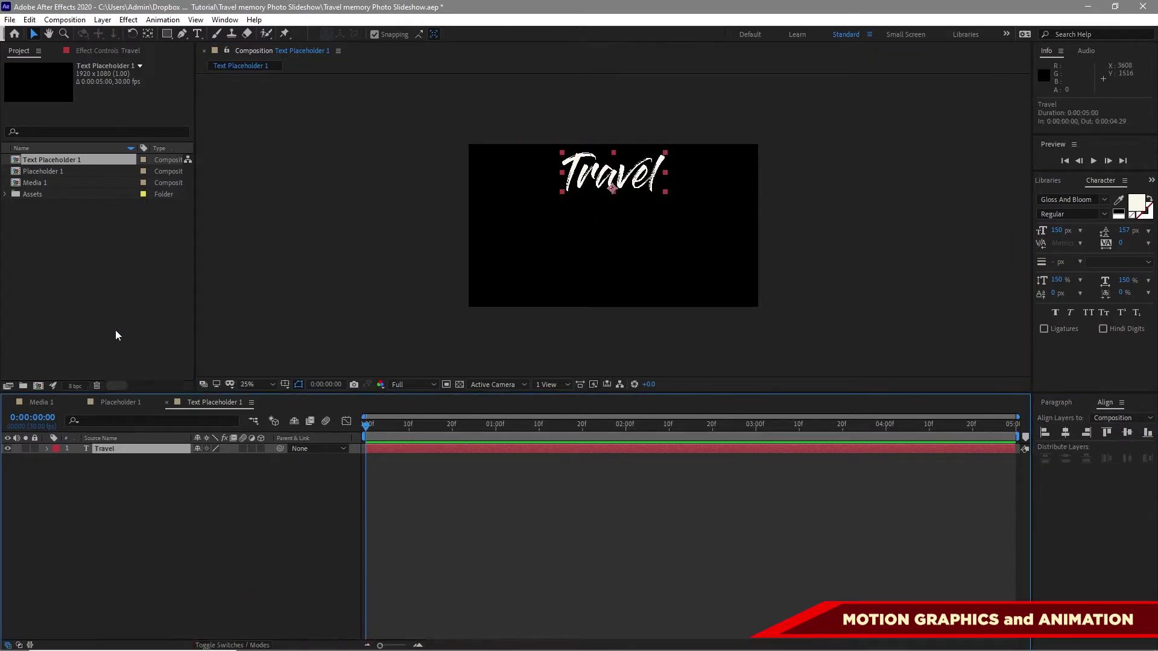
{"action": "left_click", "coordinate": [29, 19]}
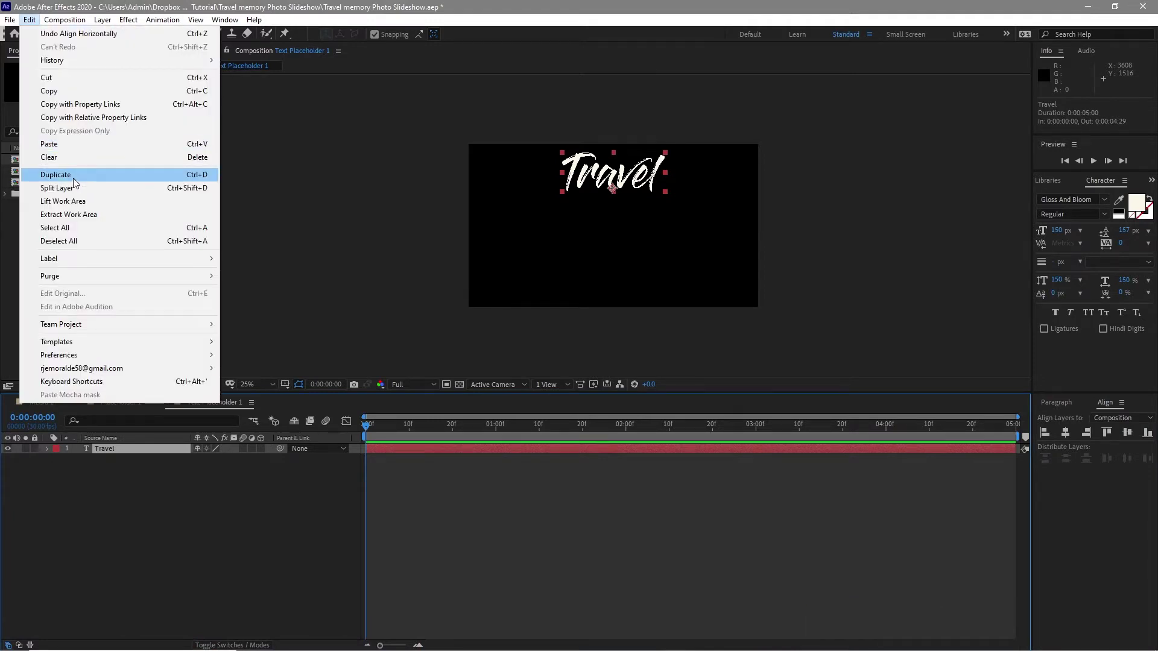
{"action": "left_click", "coordinate": [75, 179]}
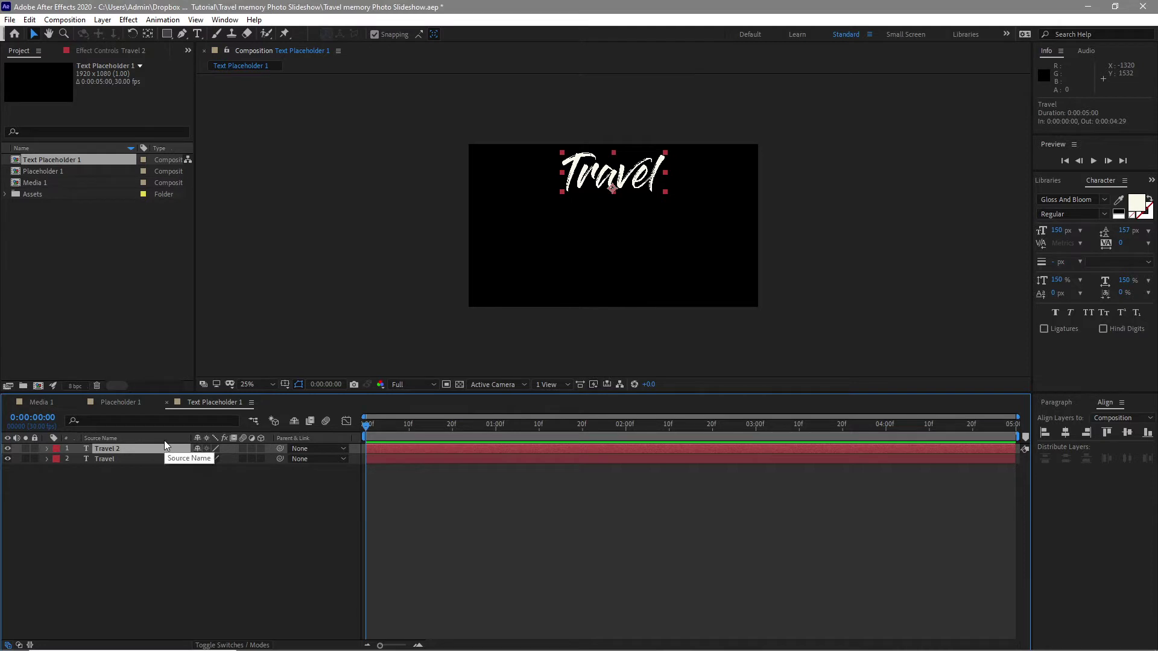
{"action": "key", "text": "p"}
{"action": "left_click_drag", "start_coordinate": [222, 459], "coordinate": [328, 505]}
Step: Replace the duplicated layer's text with "Slideshow"
{"action": "left_click", "coordinate": [180, 448]}
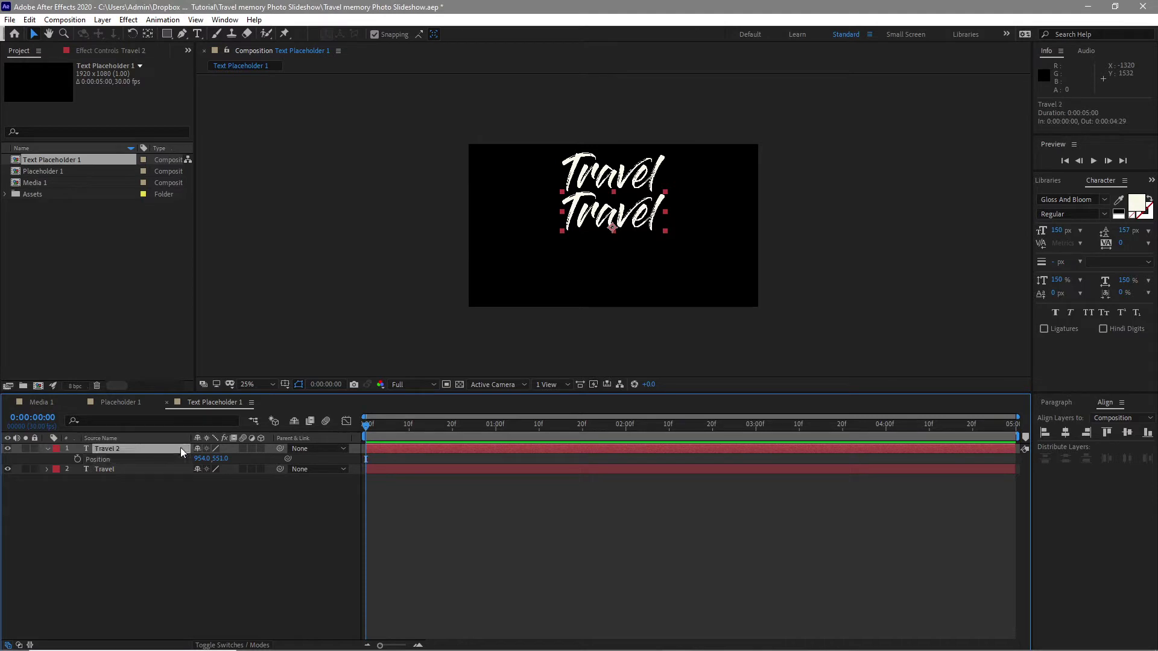
{"action": "double_click", "coordinate": [180, 448]}
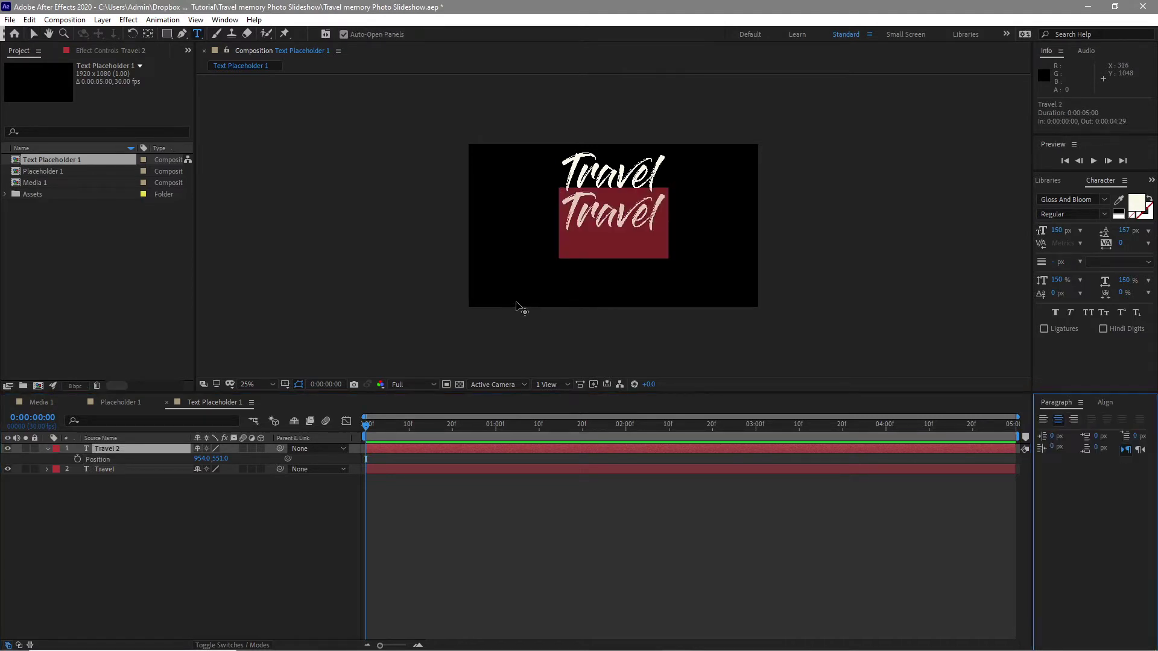
{"action": "type", "text": "S"}
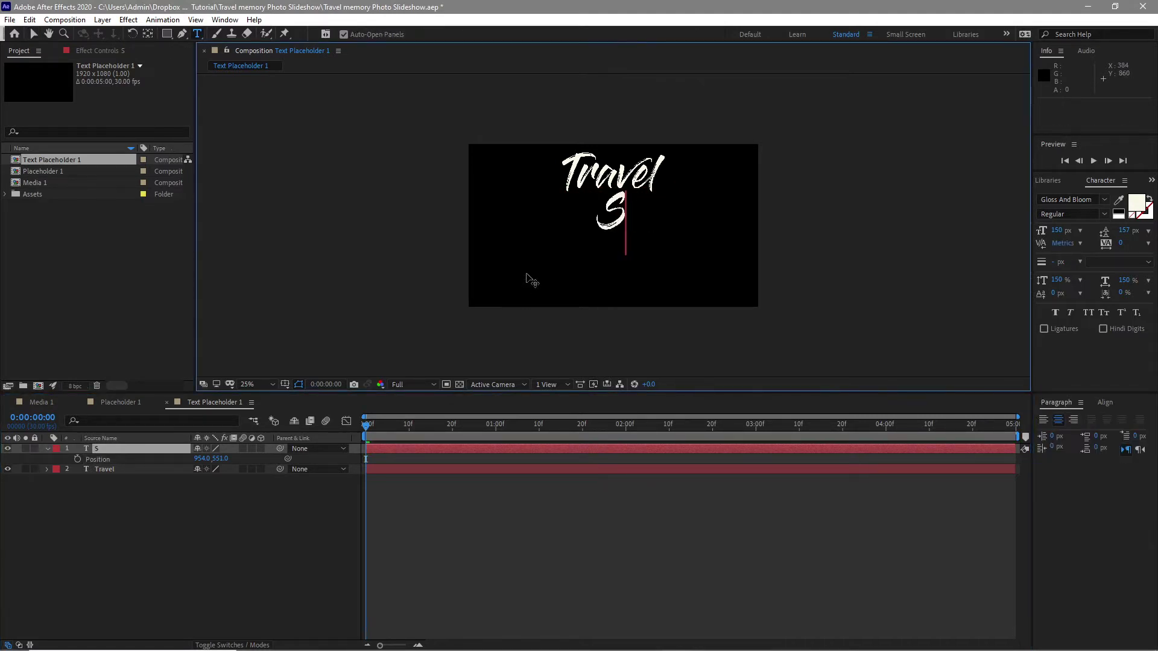
{"action": "type", "text": "li"}
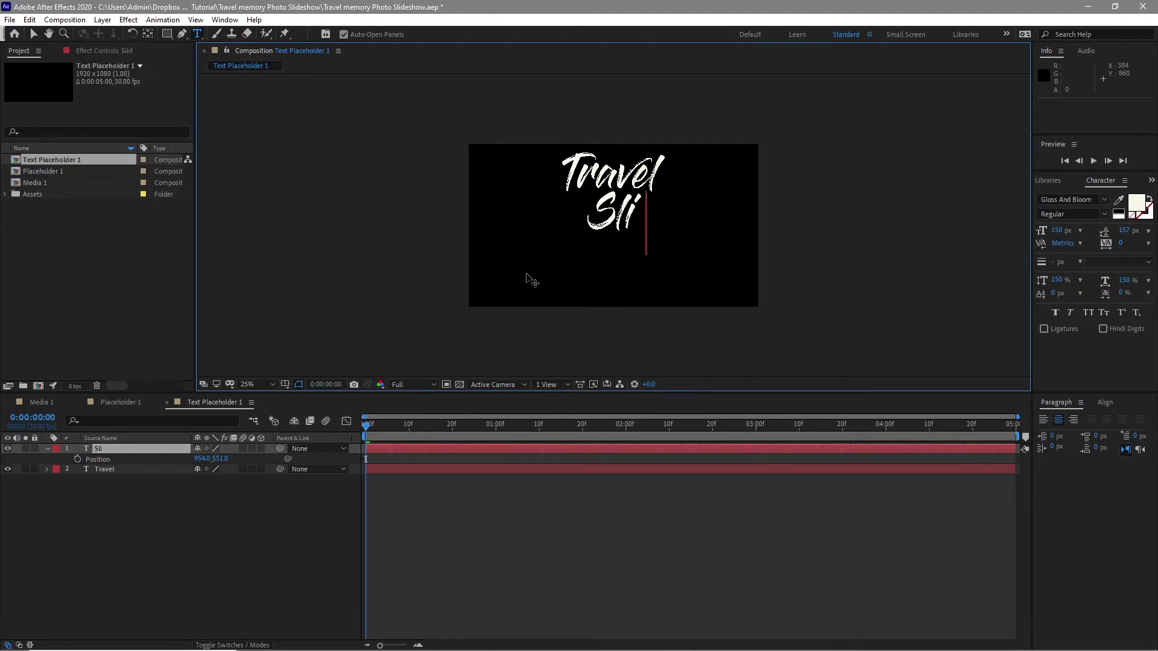
{"action": "type", "text": "deshow"}
{"action": "key", "text": "Escape"}
{"action": "key", "text": "v"}
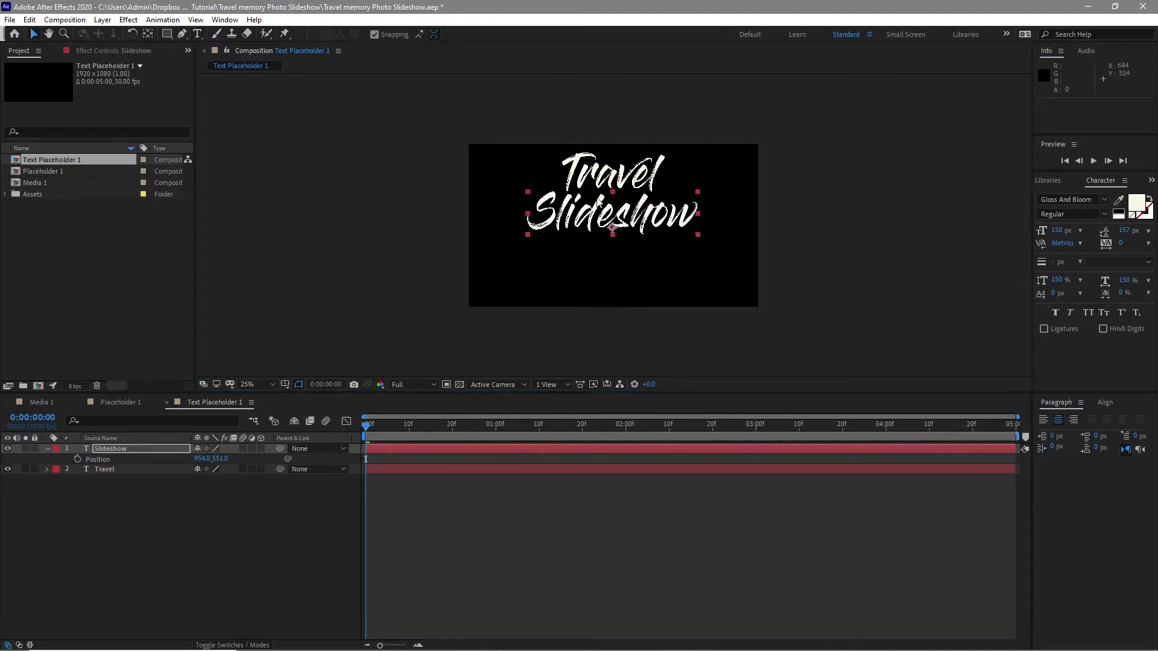
Step: Set the Slideshow text to a font size of 72 px and a tracking of 200
{"action": "left_click", "coordinate": [1080, 231]}
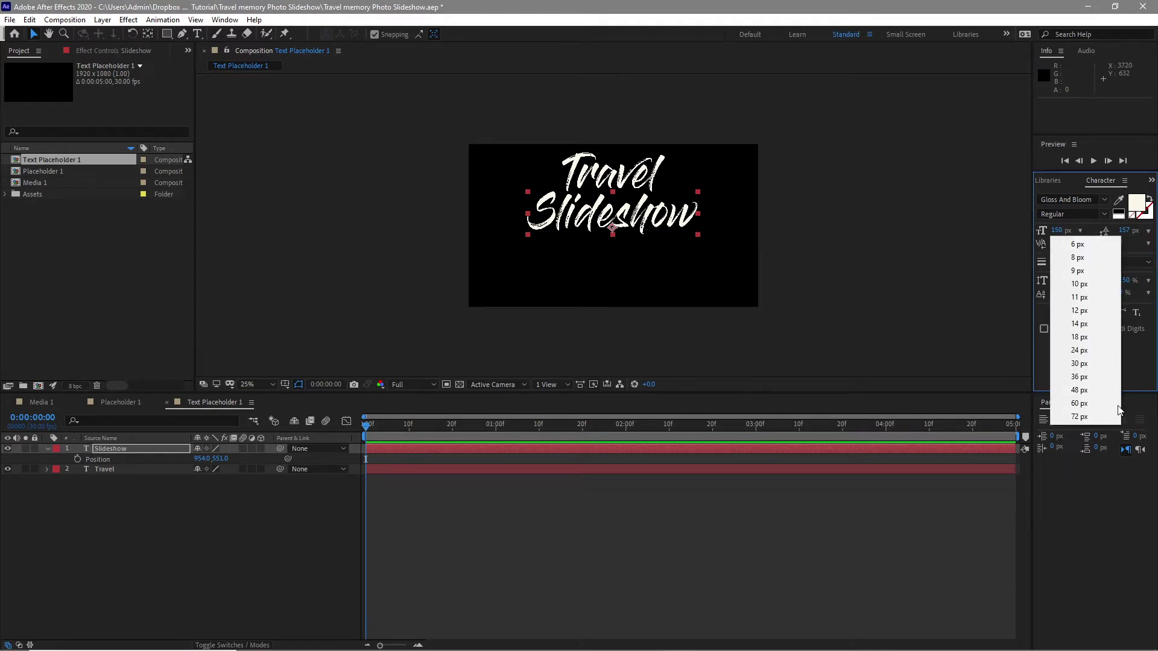
{"action": "left_click", "coordinate": [1089, 415]}
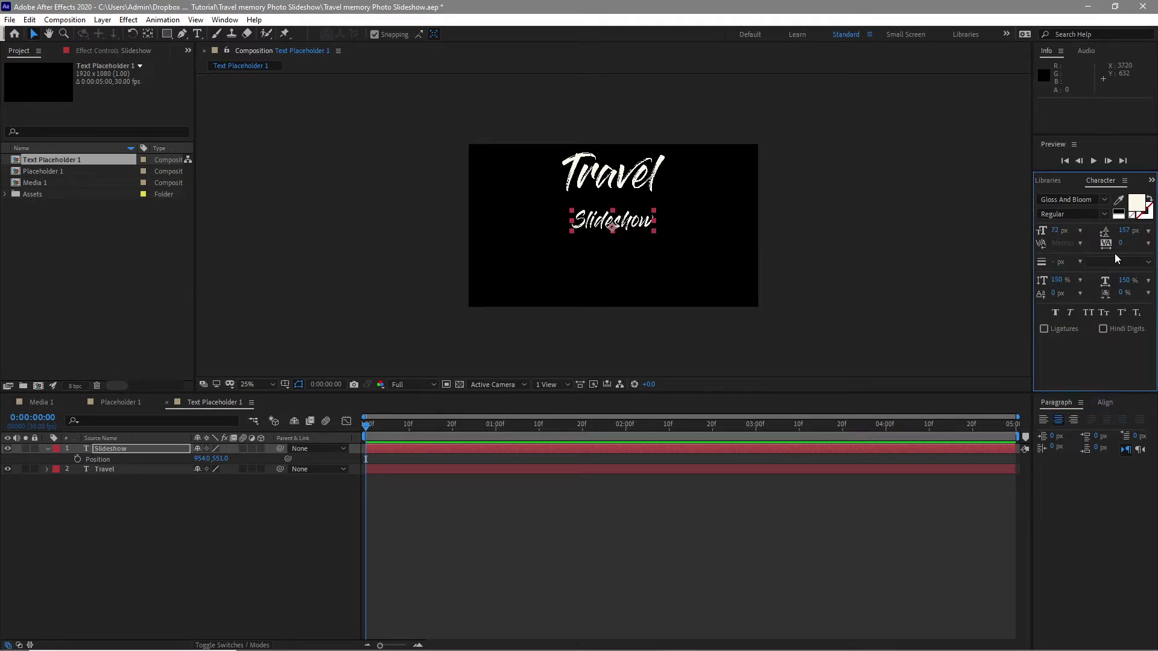
{"action": "left_click", "coordinate": [1147, 244]}
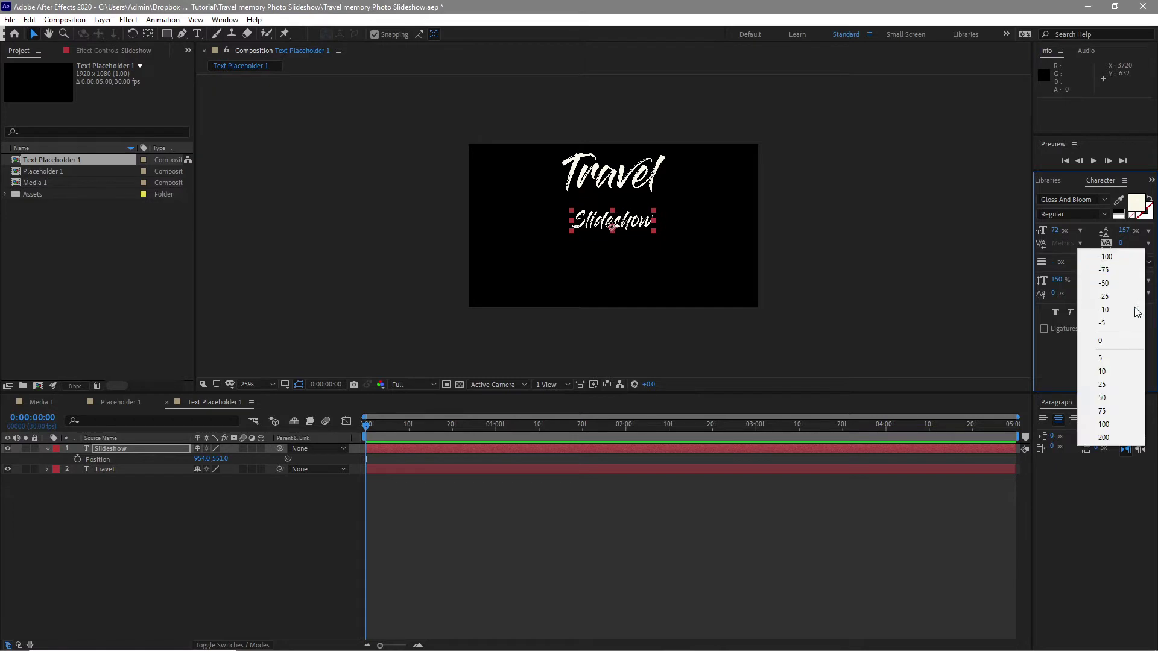
{"action": "left_click", "coordinate": [1104, 437]}
Step: Set the Slideshow layer's vertical position to 441 to bring it closer under the Travel text
{"action": "left_click", "coordinate": [220, 458]}
{"action": "type", "text": "441"}
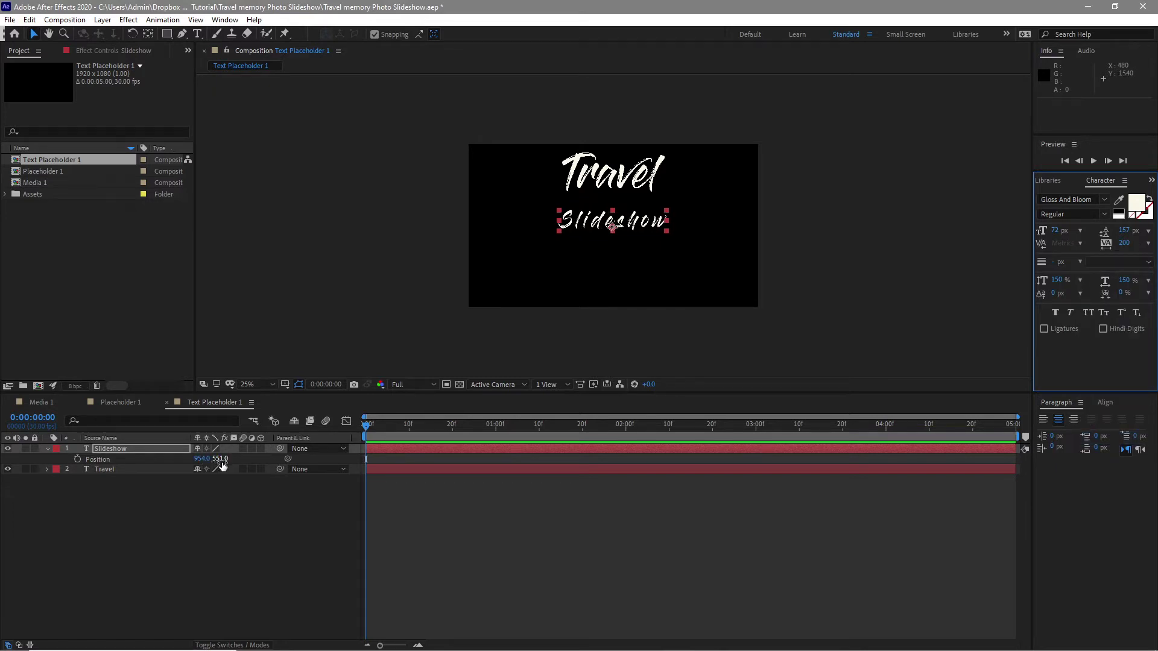
{"action": "key", "text": "Return"}
Step: Add a text layer reading "name of" in the lower-left area of the composition frame
{"action": "left_click", "coordinate": [197, 34]}
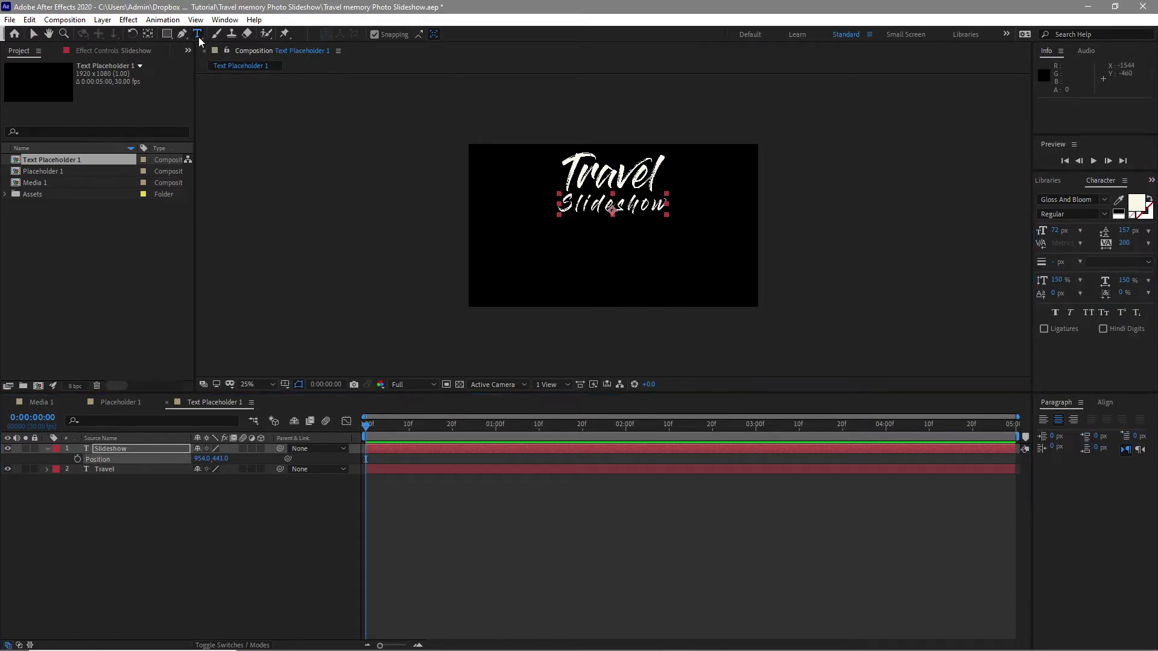
{"action": "left_click", "coordinate": [509, 271]}
{"action": "type", "text": "n"}
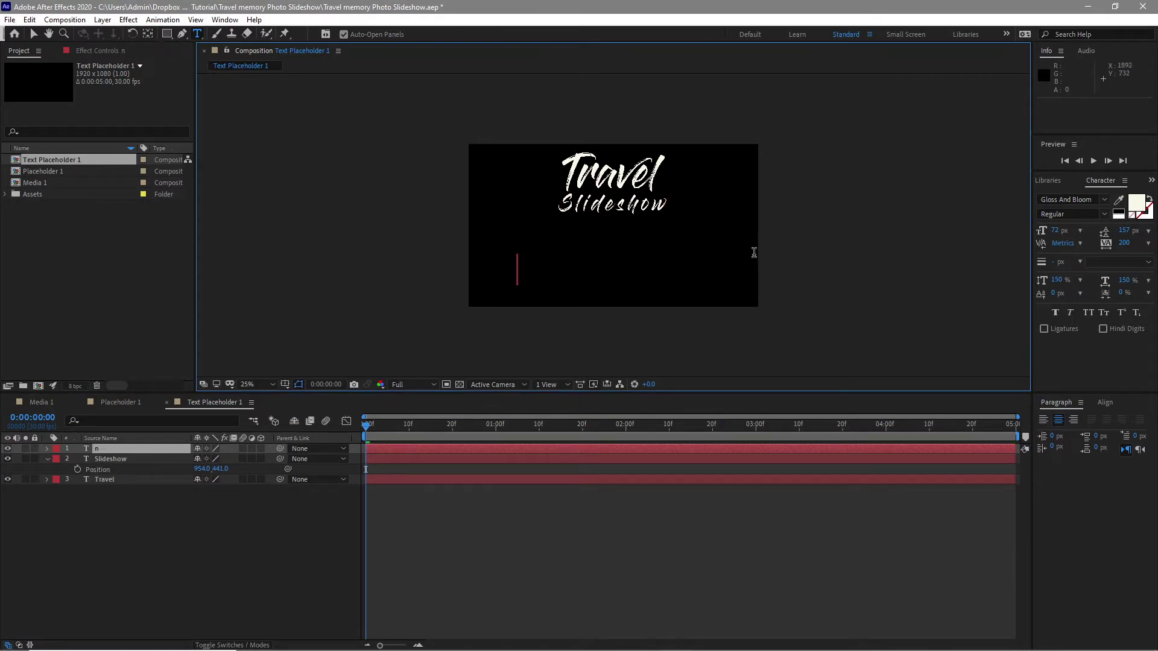
{"action": "type", "text": "ame o"}
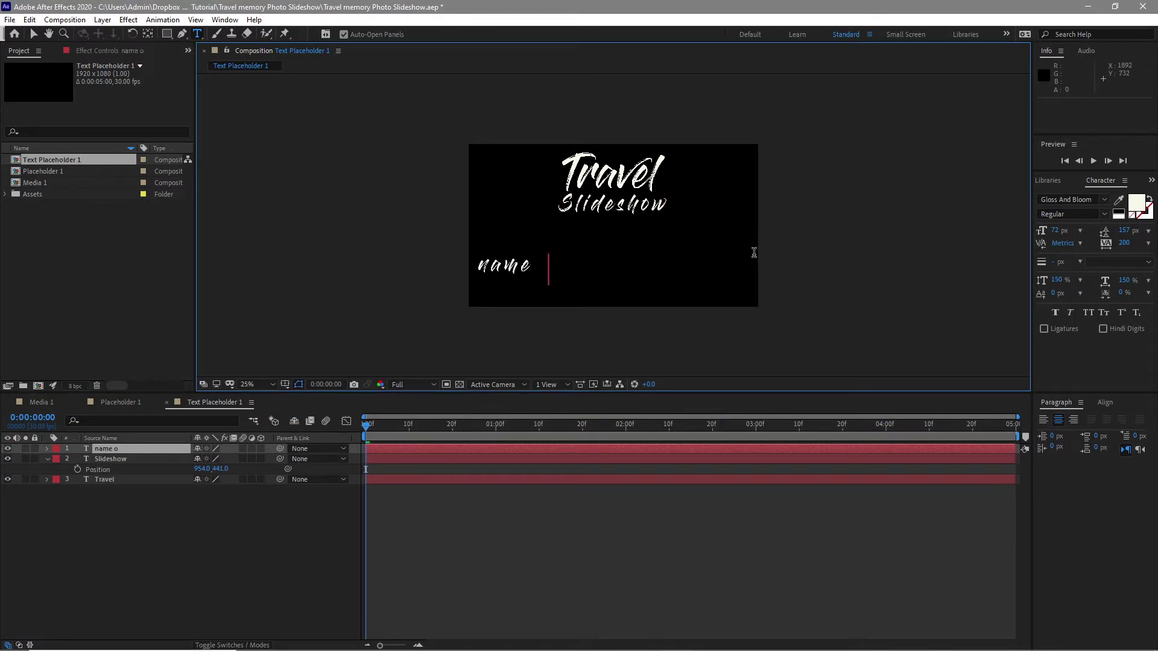
{"action": "type", "text": "f"}
{"action": "key", "text": "Escape"}
{"action": "key", "text": "v"}
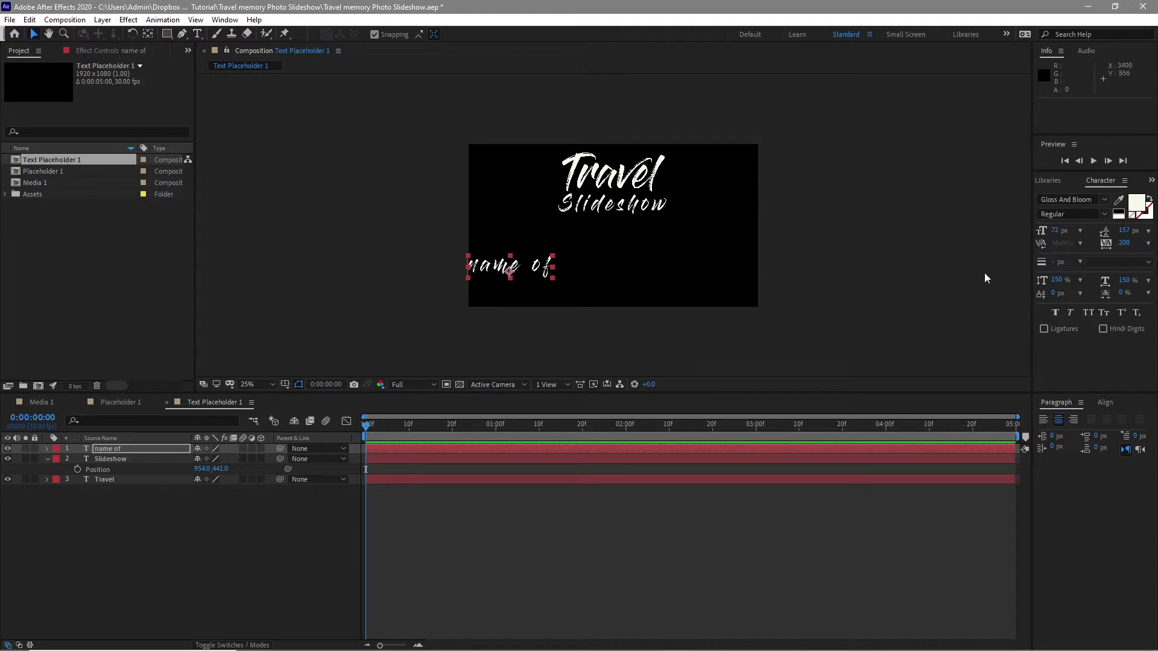
Step: Change the font of the "name of" text layer to Gruppo
{"action": "left_click", "coordinate": [1095, 199]}
{"action": "type", "text": "gru"}
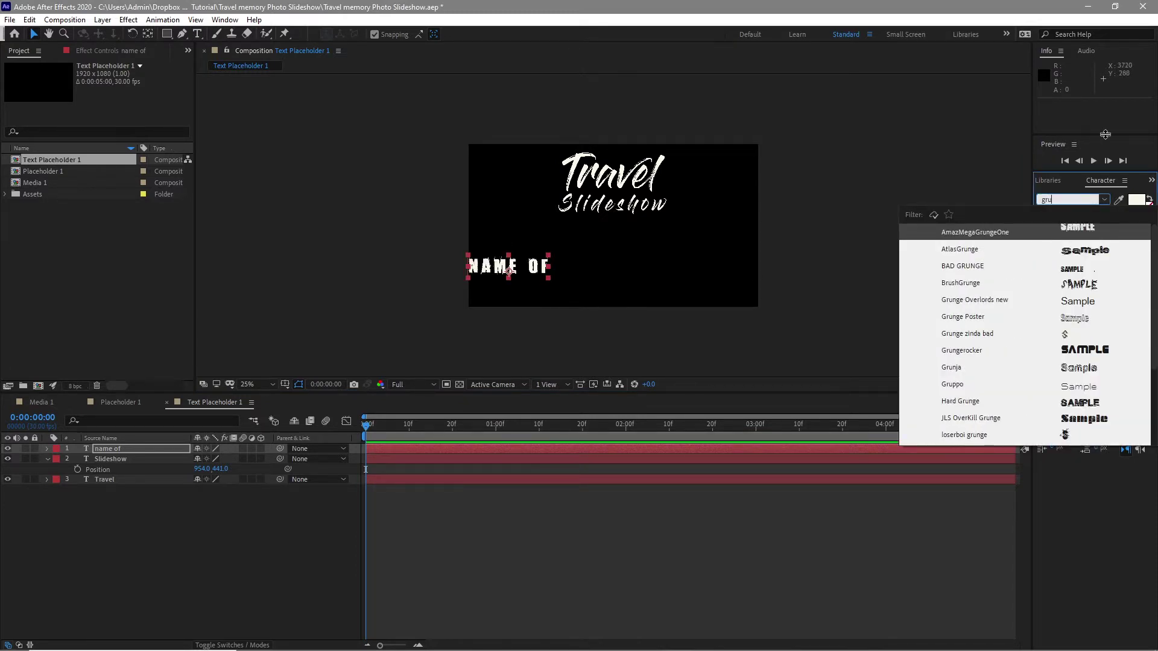
{"action": "type", "text": "pp"}
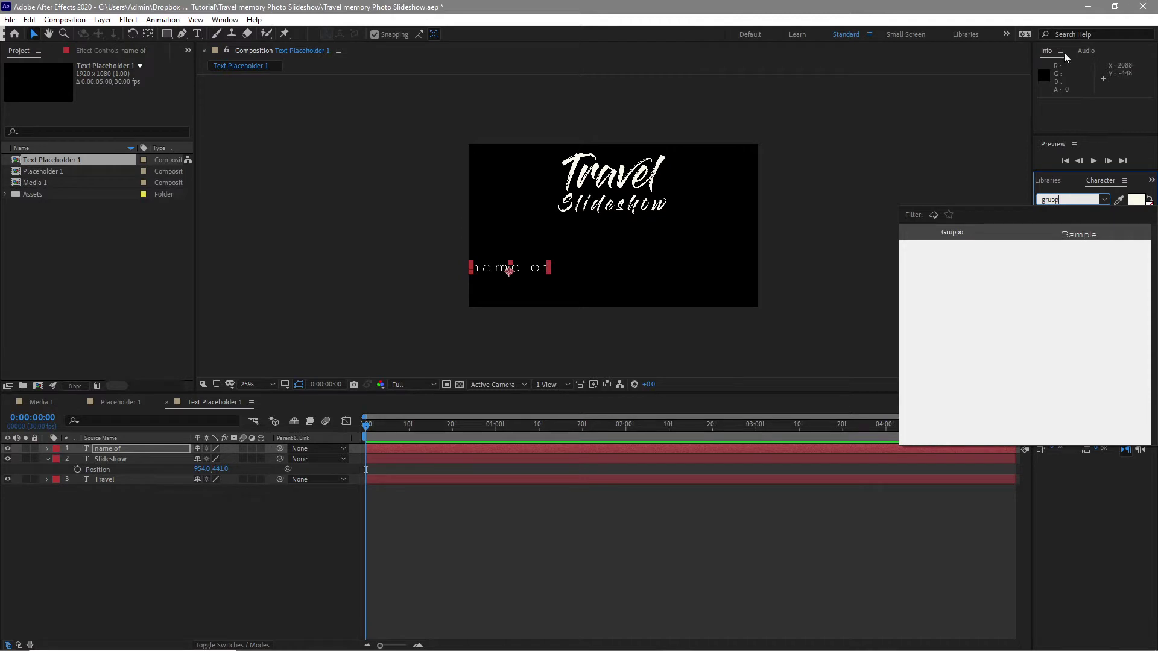
{"action": "left_click", "coordinate": [956, 234]}
Step: Center the "name of" layer horizontally in the composition and set its font size to 80 px
{"action": "left_click", "coordinate": [1105, 402]}
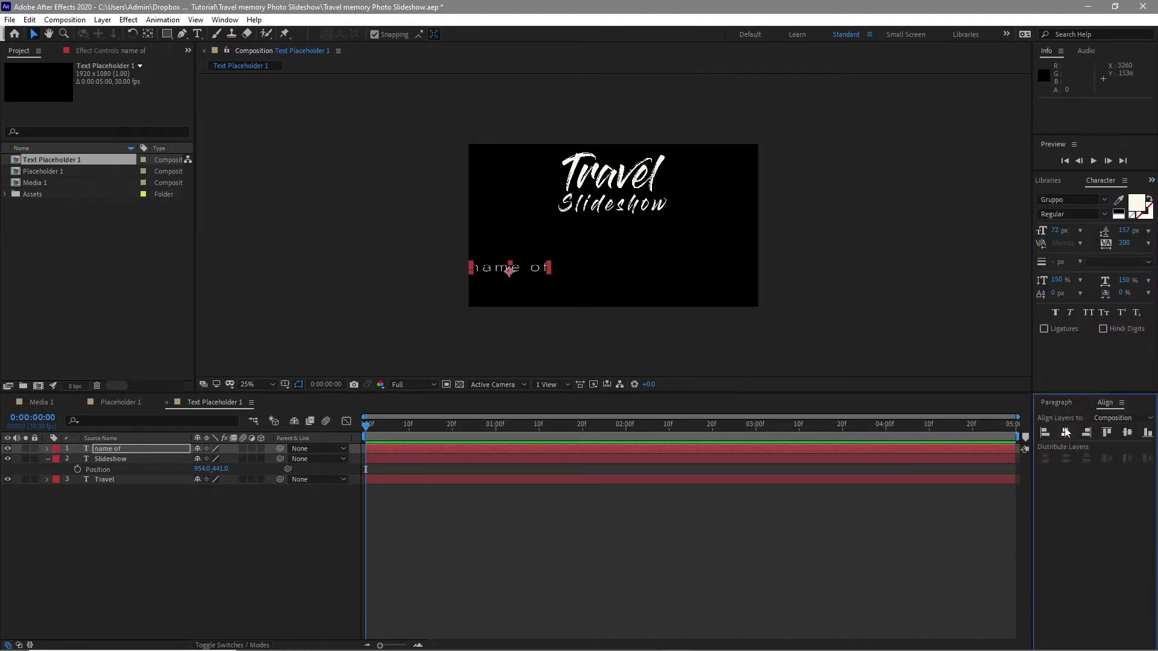
{"action": "left_click", "coordinate": [1065, 433]}
{"action": "left_click", "coordinate": [1080, 230]}
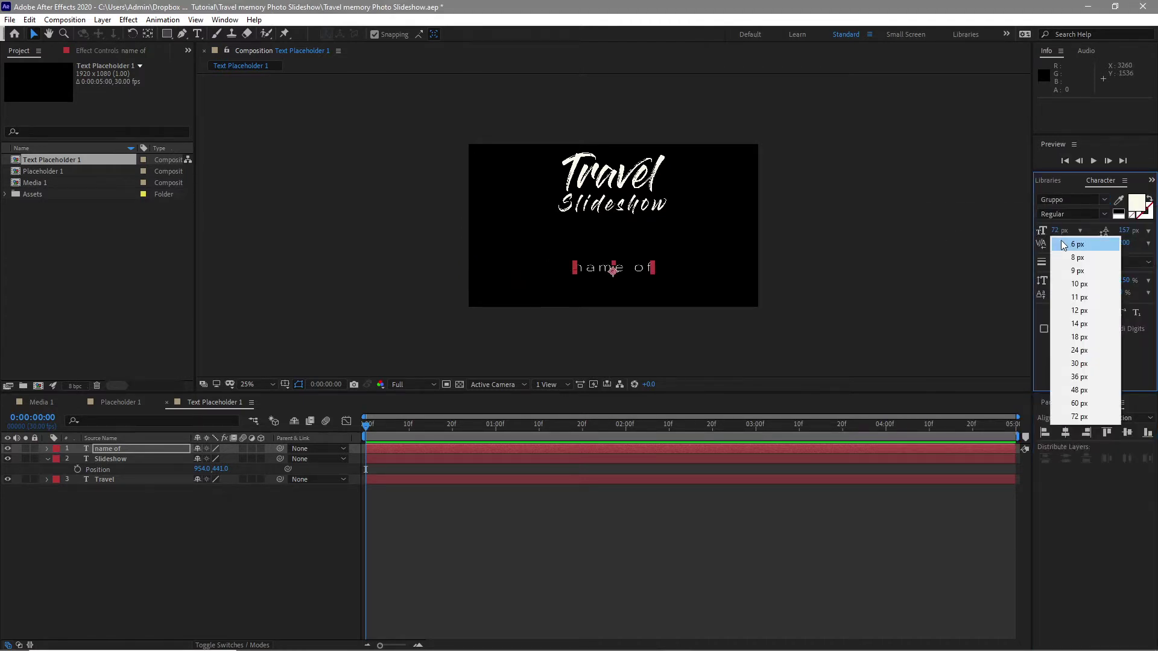
{"action": "left_click", "coordinate": [1019, 235]}
{"action": "left_click_drag", "start_coordinate": [1073, 234], "coordinate": [1077, 234]}
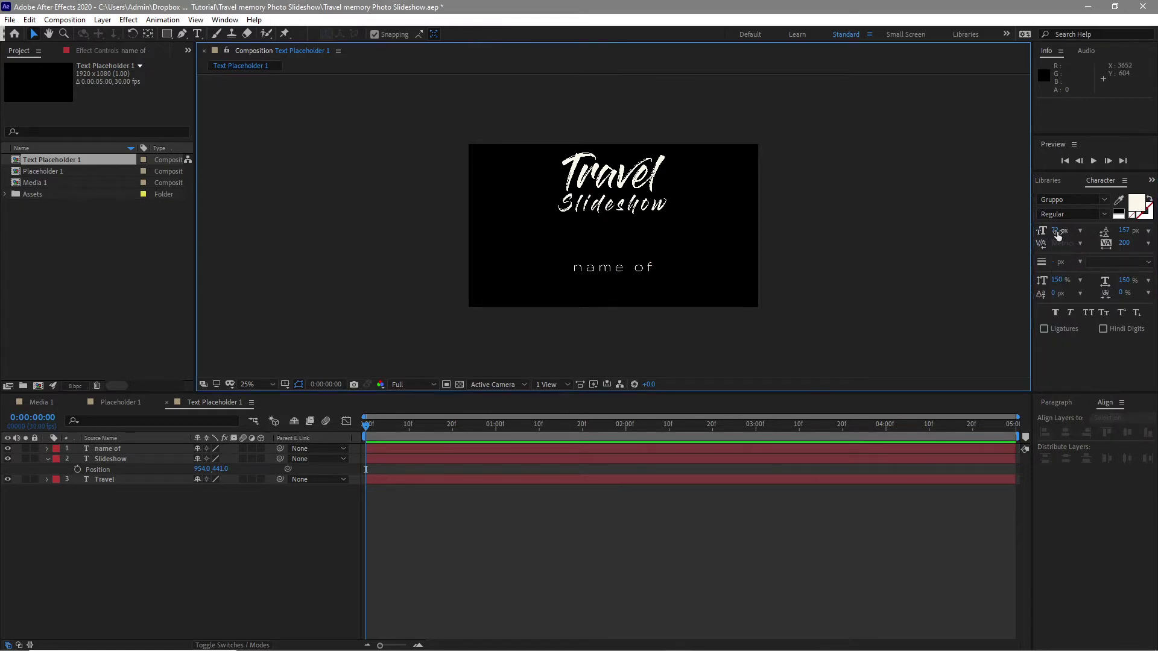
Step: Add a text layer reading "PLACE" just below and to the left of the "name of" text
{"action": "key", "text": "ctrl+t"}
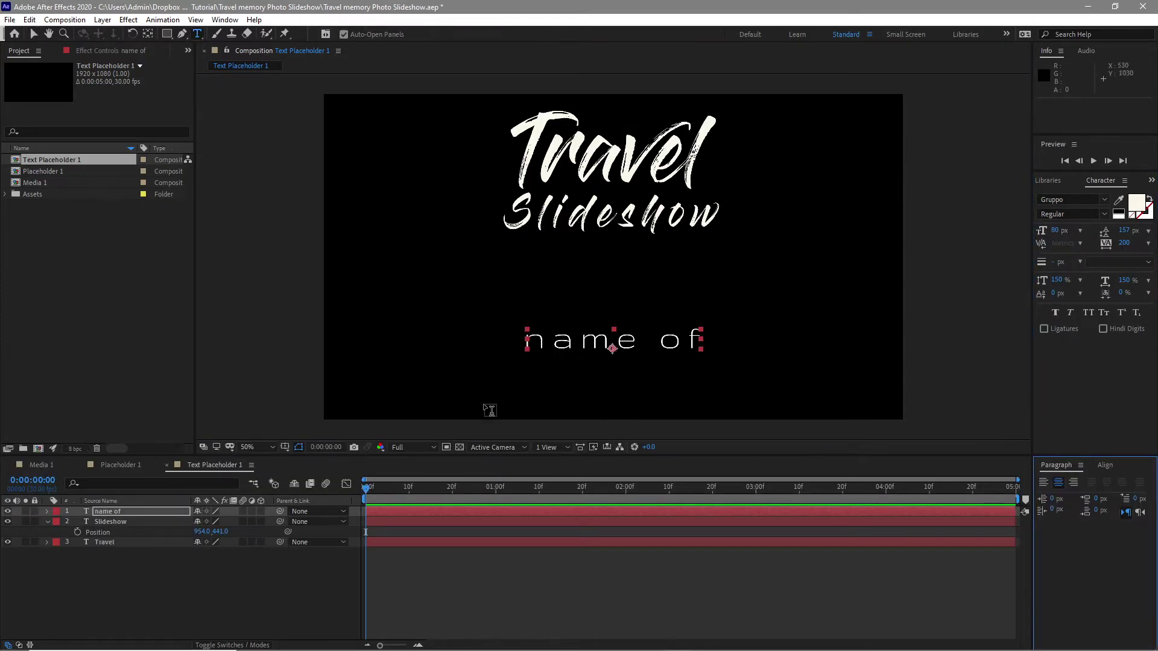
{"action": "left_click", "coordinate": [496, 376]}
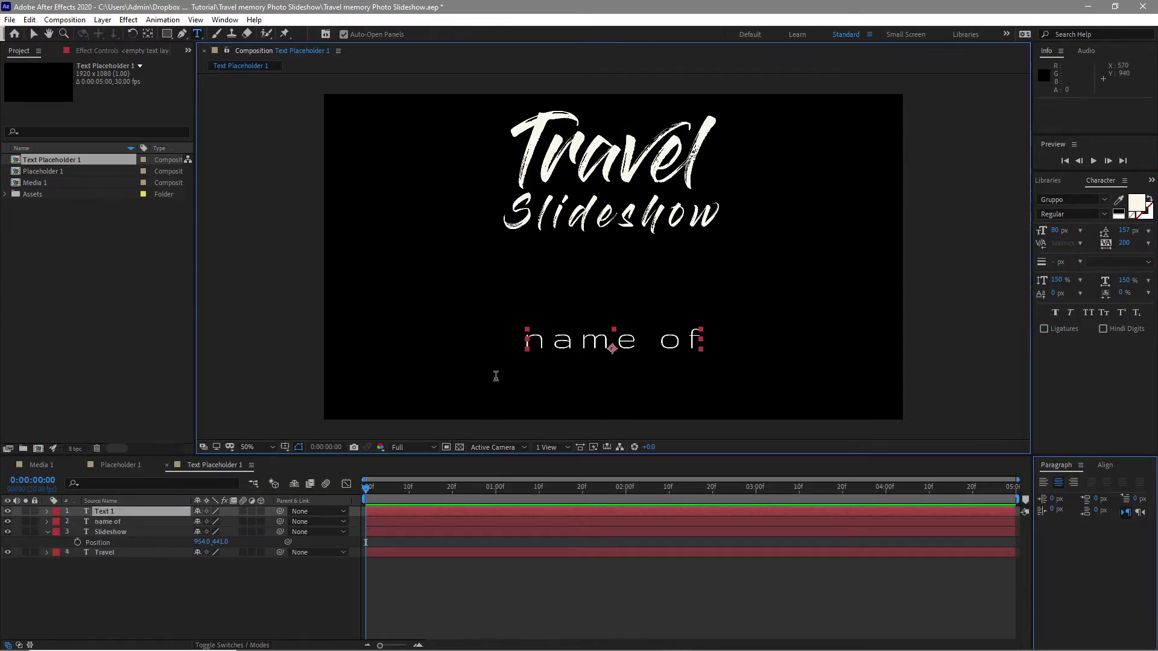
{"action": "type", "text": "PLACE"}
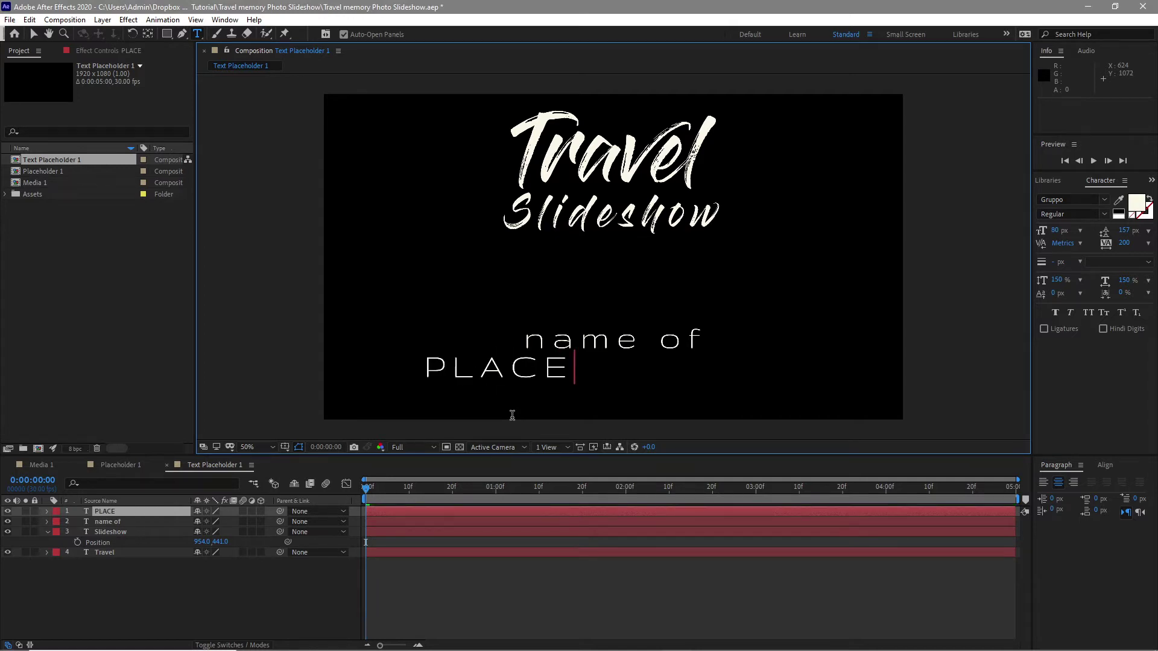
{"action": "key", "text": "Escape"}
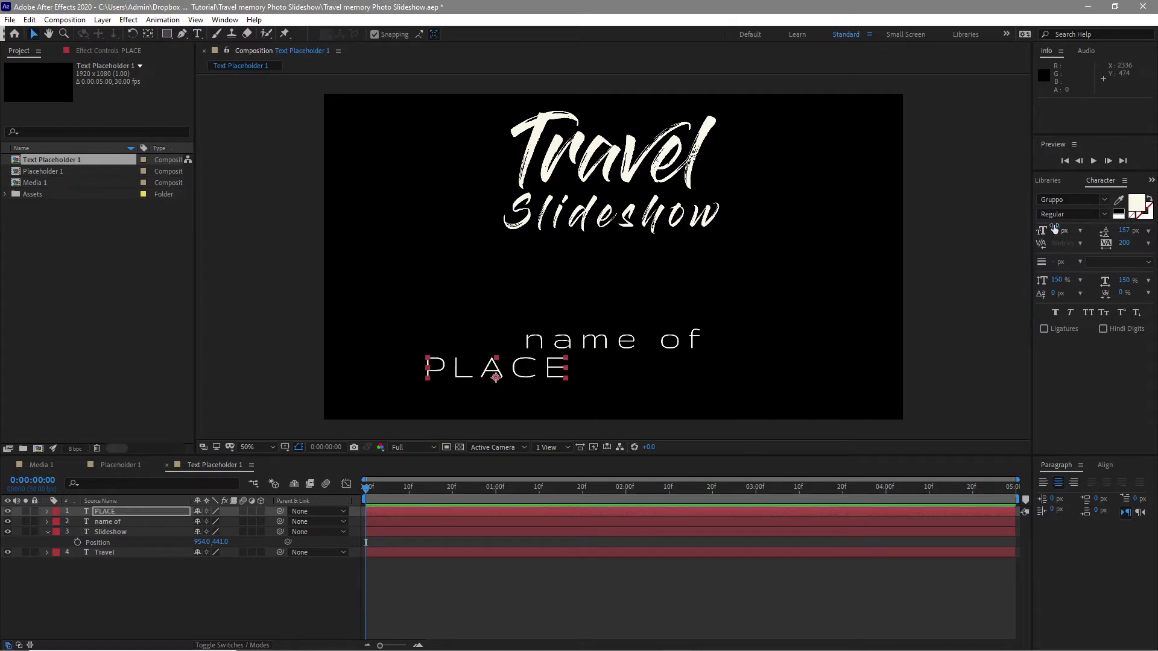
Step: Change the PLACE text's font to Impact and center the layer horizontally in the composition
{"action": "left_click", "coordinate": [1072, 199]}
{"action": "key", "text": "Caps_Lock"}
{"action": "type", "text": "IMPACT"}
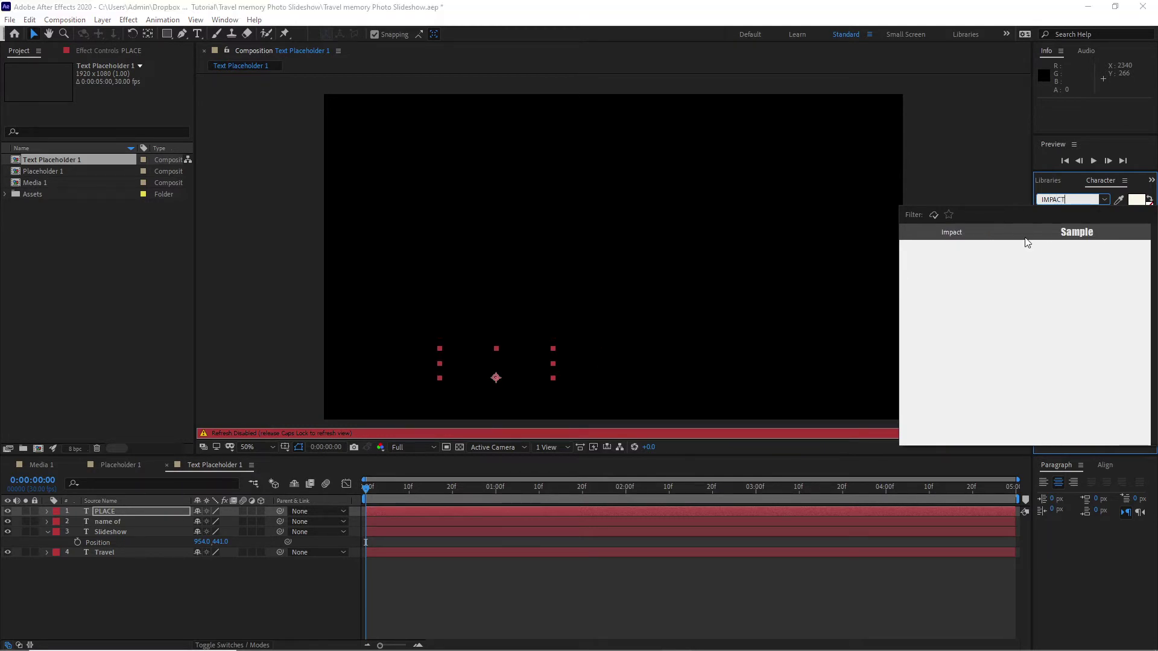
{"action": "key", "text": "Return"}
{"action": "key", "text": "Caps_Lock"}
{"action": "left_click", "coordinate": [1105, 466]}
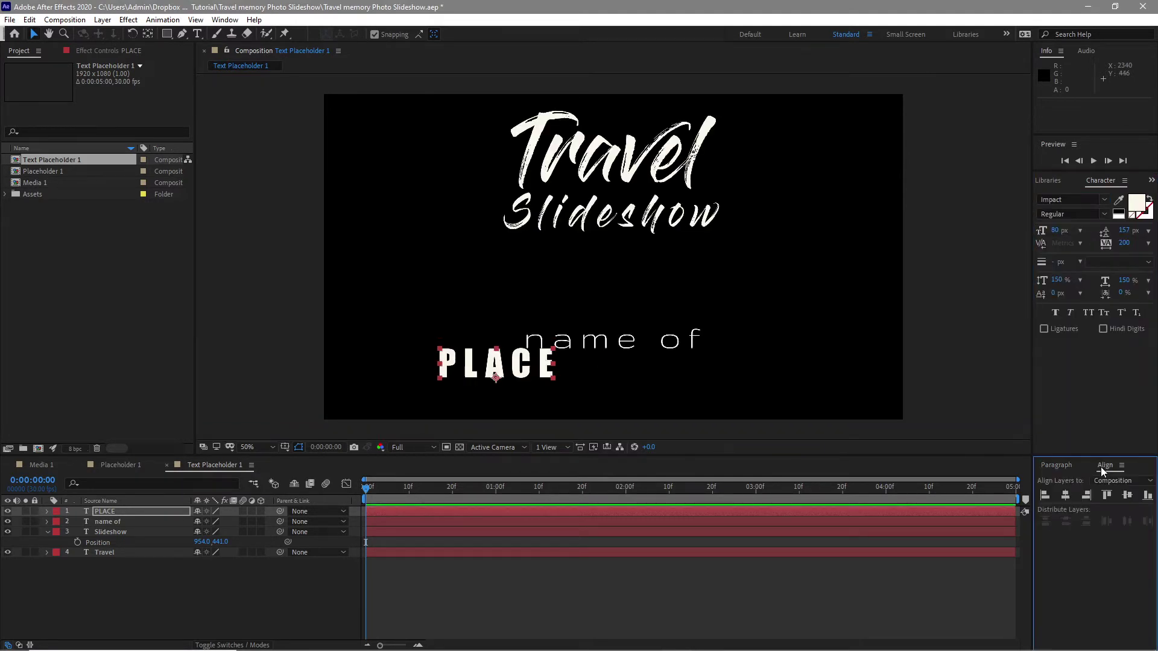
{"action": "left_click", "coordinate": [1065, 495]}
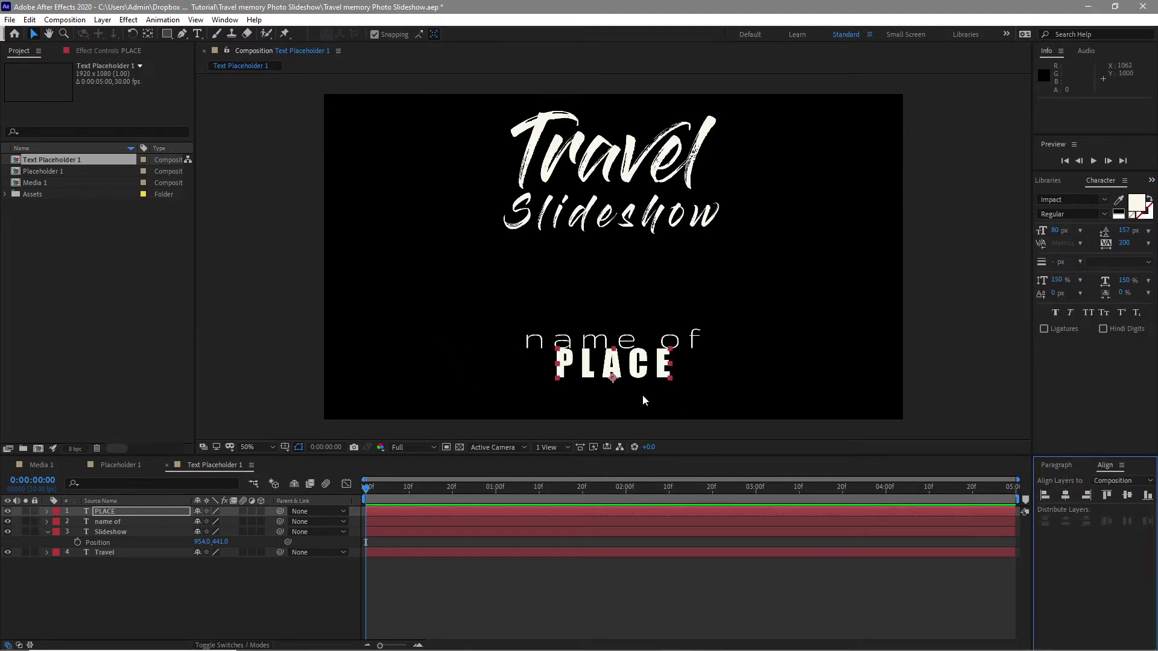
Step: Add 1.jpg from the Image assets folder to the Placeholder 1 composition
{"action": "left_click", "coordinate": [111, 532]}
{"action": "left_click", "coordinate": [119, 469]}
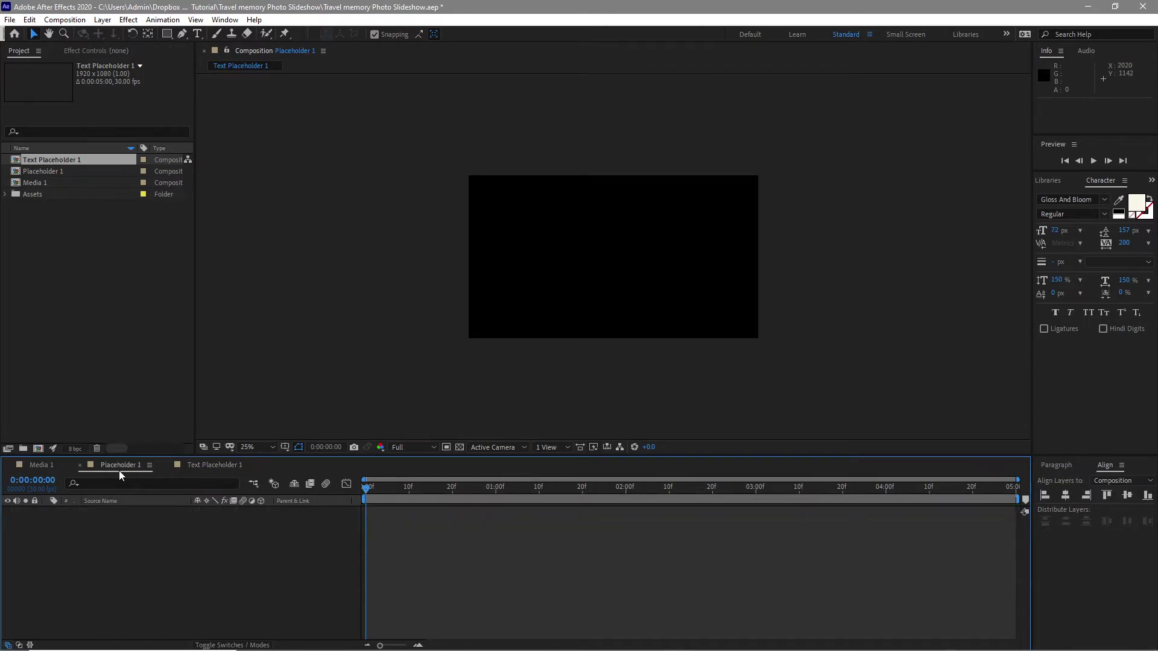
{"action": "left_click", "coordinate": [7, 195]}
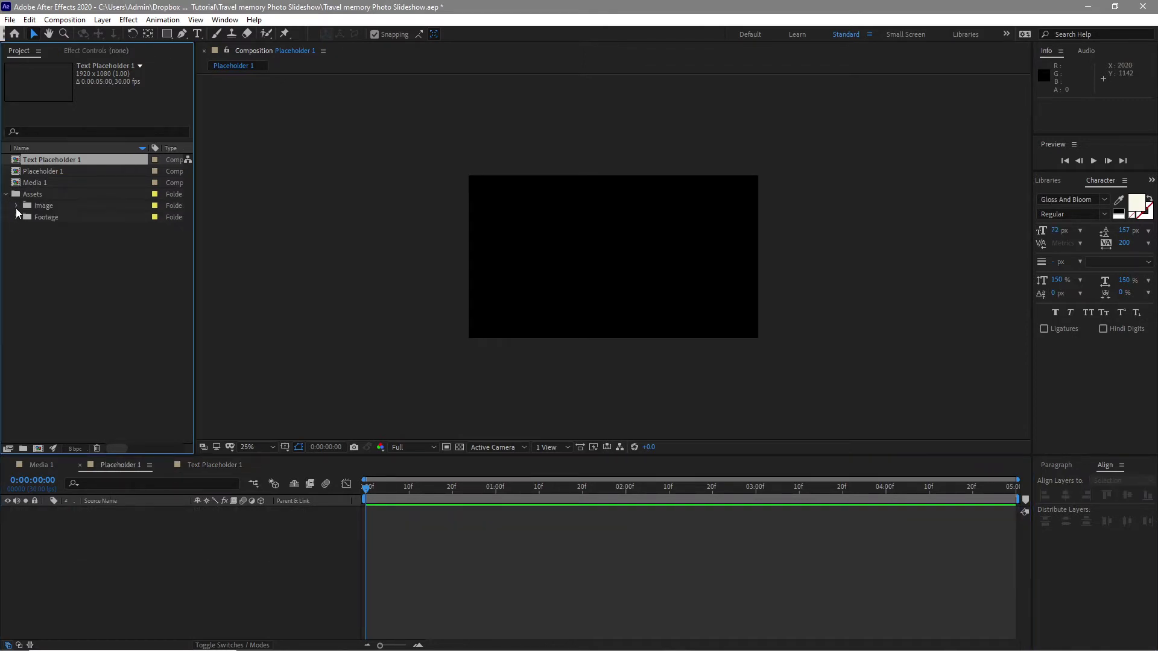
{"action": "left_click", "coordinate": [17, 207]}
{"action": "left_click_drag", "start_coordinate": [48, 229], "coordinate": [67, 548]}
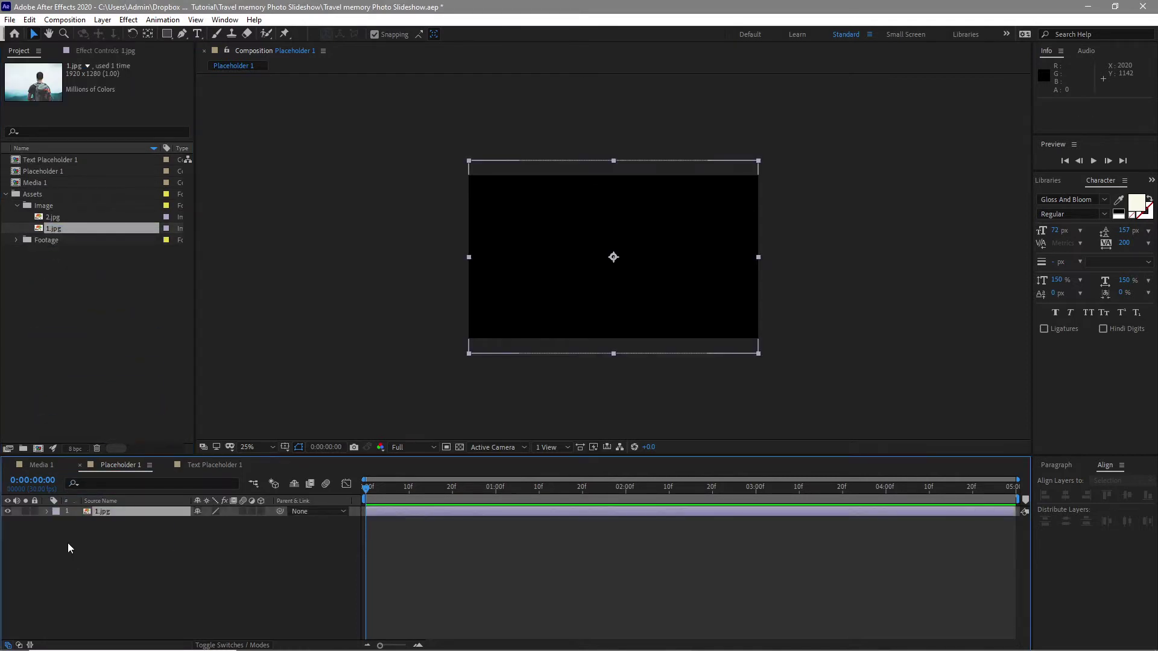
Step: Add the Placeholder 1 and Text Placeholder 1 compositions to Media 1, with Text Placeholder 1 as the bottom layer
{"action": "left_click", "coordinate": [41, 465]}
{"action": "left_click", "coordinate": [45, 174]}
{"action": "left_click_drag", "start_coordinate": [45, 175], "coordinate": [55, 548]}
{"action": "left_click_drag", "start_coordinate": [89, 161], "coordinate": [121, 520]}
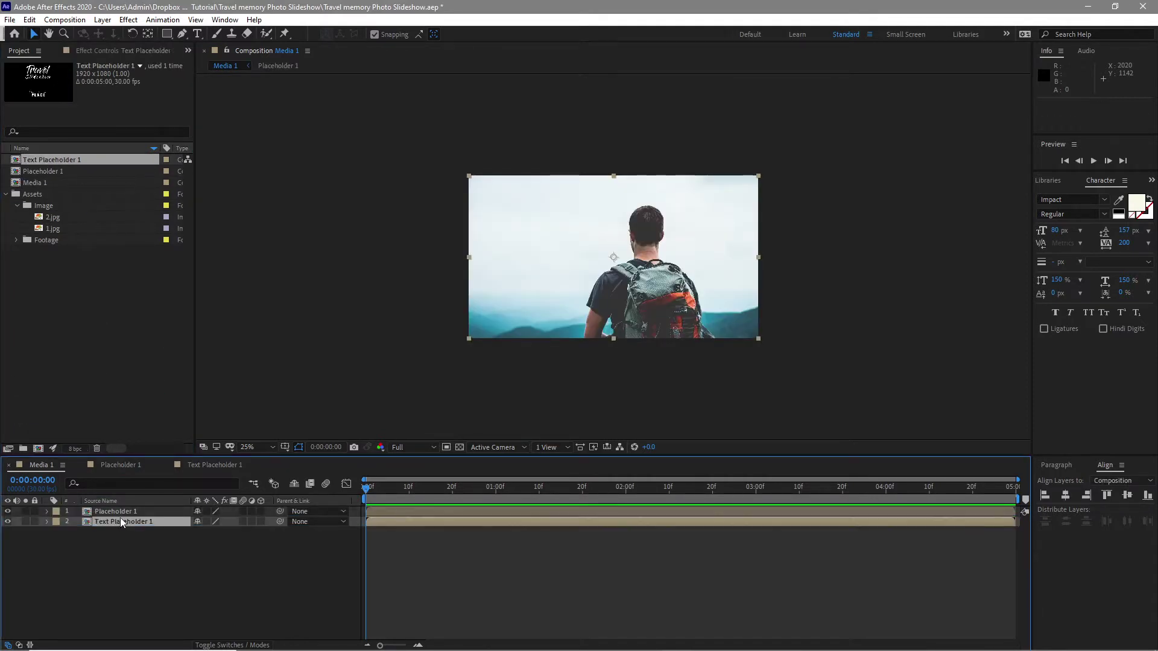
Step: Duplicate the Placeholder 1 layer in Media 1 and hide the two layers below the topmost one
{"action": "left_click", "coordinate": [121, 512]}
{"action": "left_click", "coordinate": [29, 19]}
{"action": "left_click", "coordinate": [77, 176]}
{"action": "left_click_drag", "start_coordinate": [97, 582], "coordinate": [102, 522]}
{"action": "left_click_drag", "start_coordinate": [8, 522], "coordinate": [8, 532]}
Step: Show the rulers and the title/action-safe guides for the Media 1 composition
{"action": "left_click", "coordinate": [110, 579]}
{"action": "key", "text": "ctrl+r"}
{"action": "key", "text": "apostrophe"}
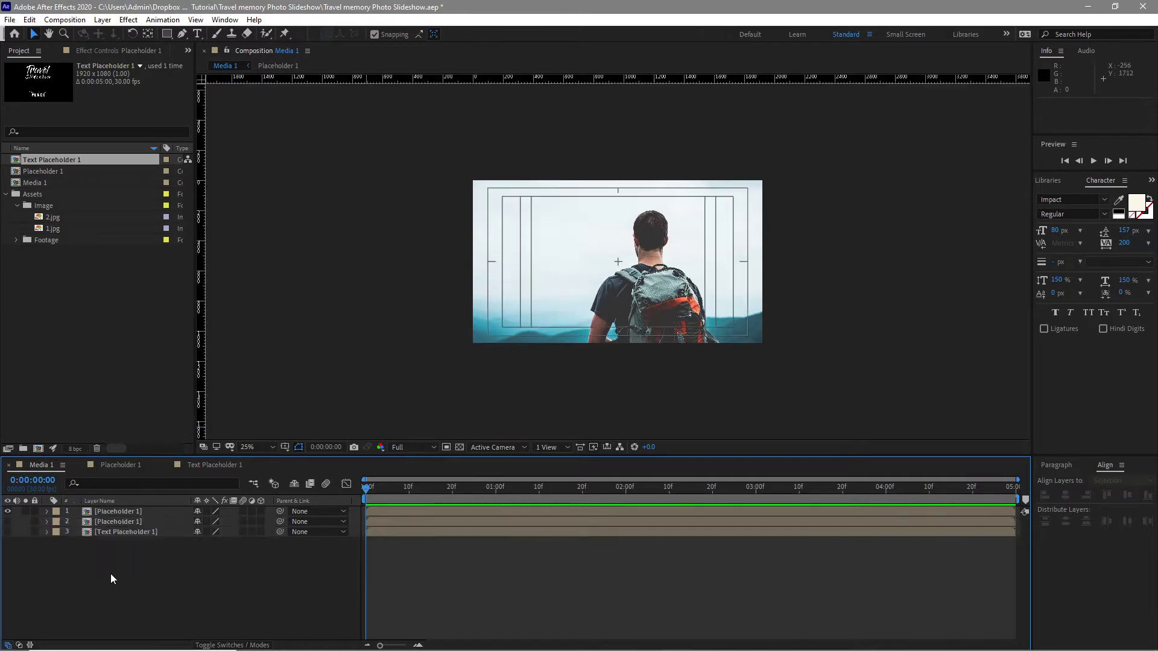
Step: Rename the lower Placeholder 1 layer to BG and set its label color to Orange
{"action": "left_click", "coordinate": [114, 522]}
{"action": "right_click", "coordinate": [115, 525]}
{"action": "left_click", "coordinate": [136, 517]}
{"action": "type", "text": "BG"}
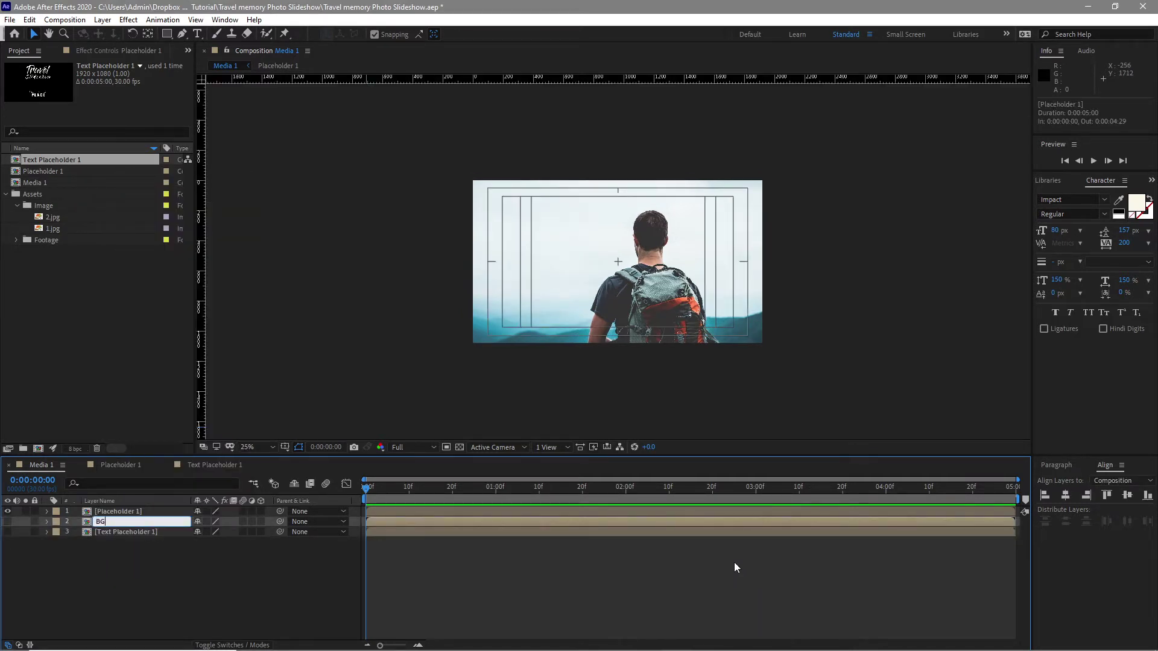
{"action": "left_click", "coordinate": [57, 523]}
{"action": "left_click", "coordinate": [72, 455]}
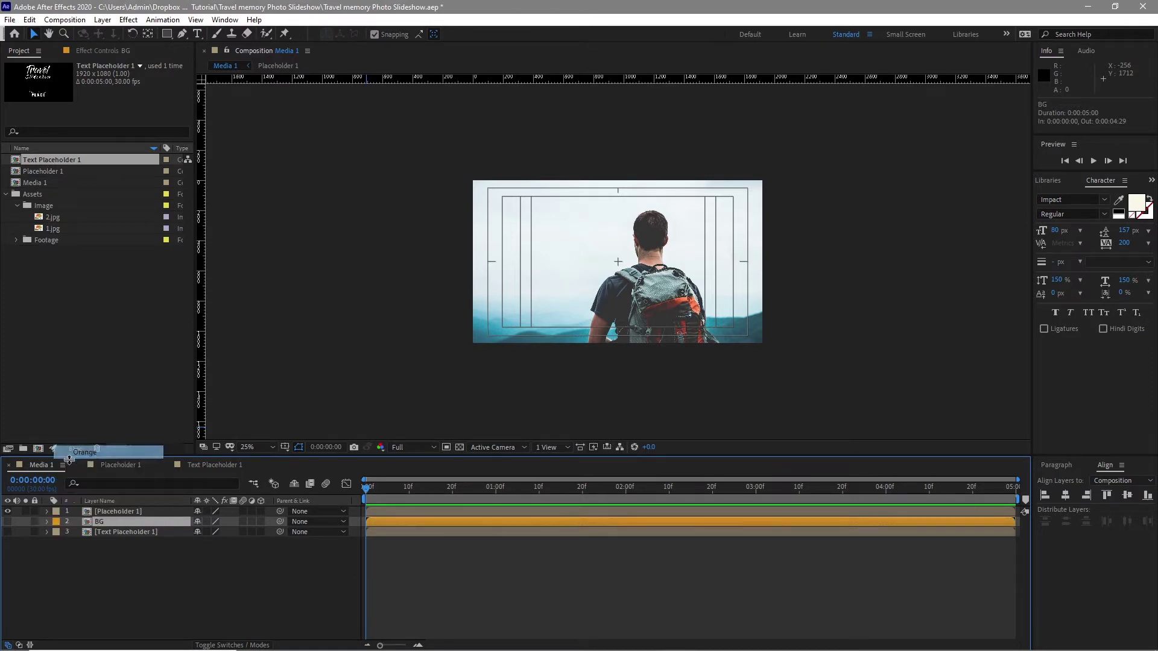
{"action": "left_click", "coordinate": [106, 587]}
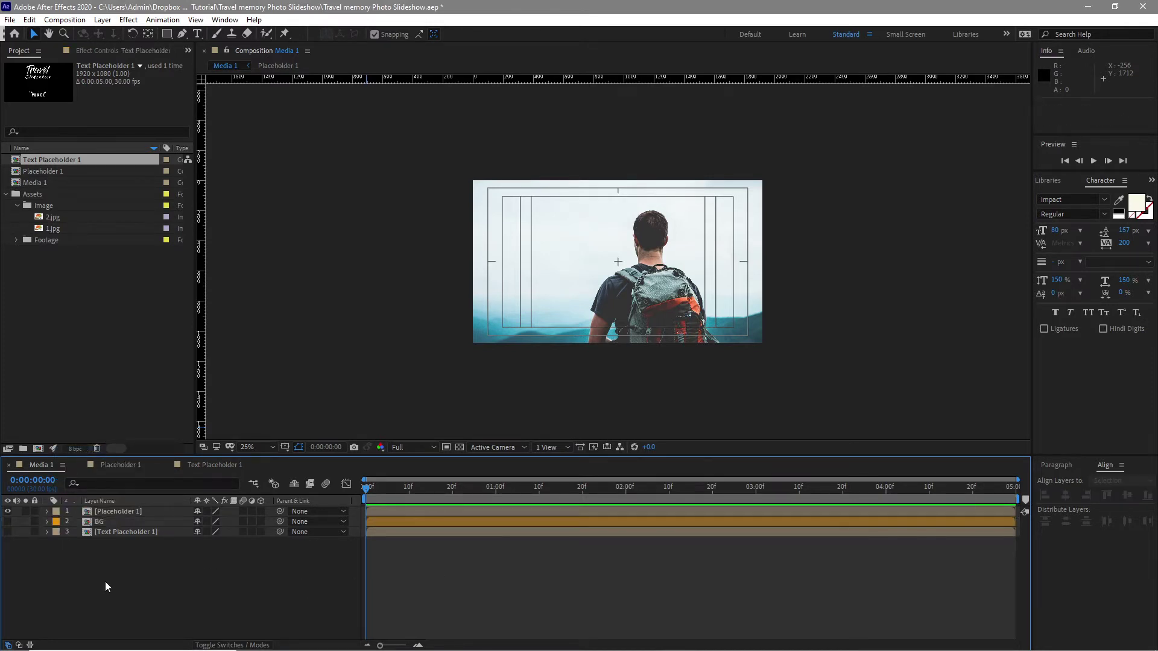
Step: Set the label color of the Text Placeholder 1 layer to Cyan
{"action": "left_click", "coordinate": [106, 532]}
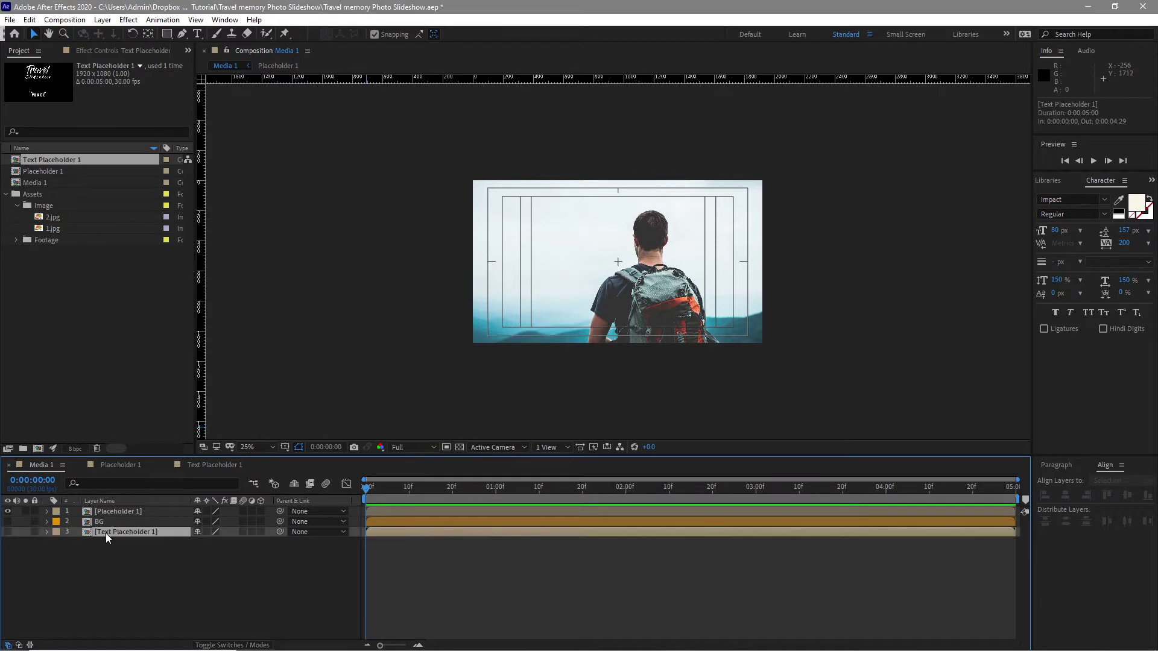
{"action": "left_click", "coordinate": [61, 537]}
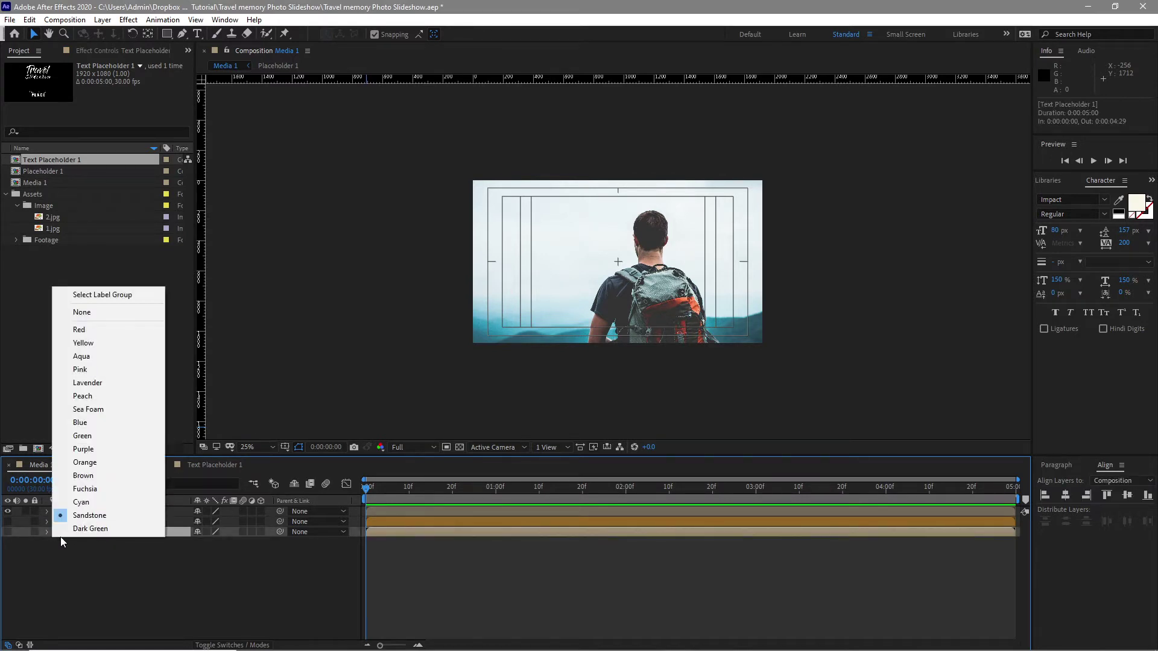
{"action": "left_click", "coordinate": [78, 501]}
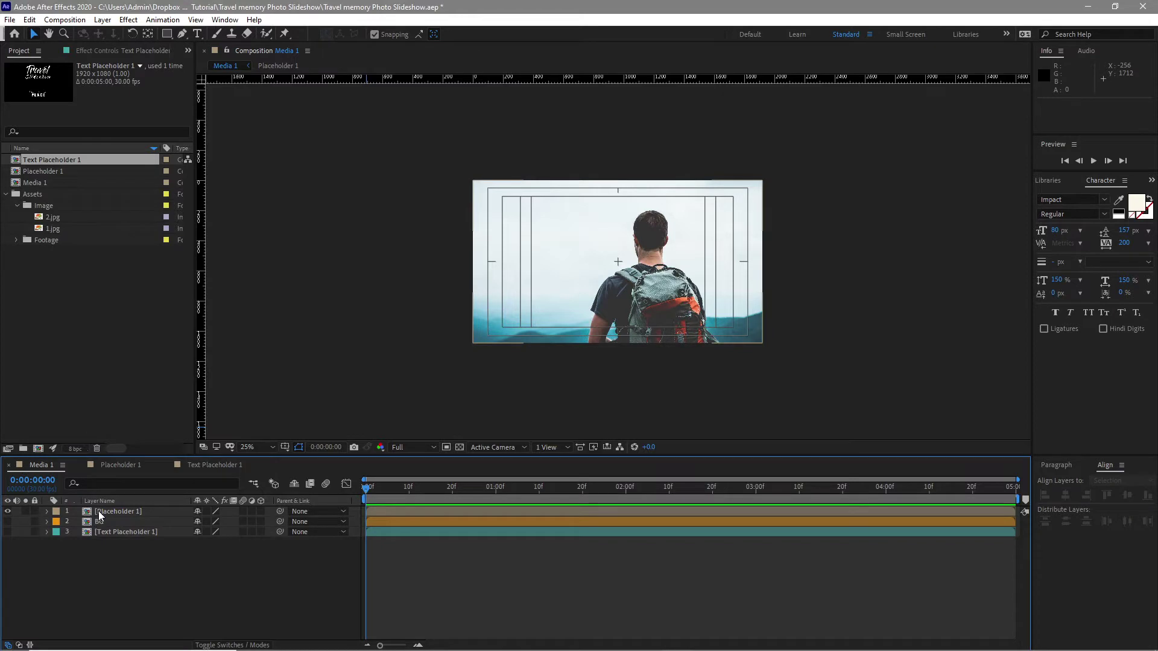
Step: Rename the top Placeholder 1 layer to "Shape 1"
{"action": "left_click", "coordinate": [99, 513]}
{"action": "right_click", "coordinate": [105, 513]}
{"action": "left_click", "coordinate": [132, 491]}
{"action": "type", "text": "Shape 1"}
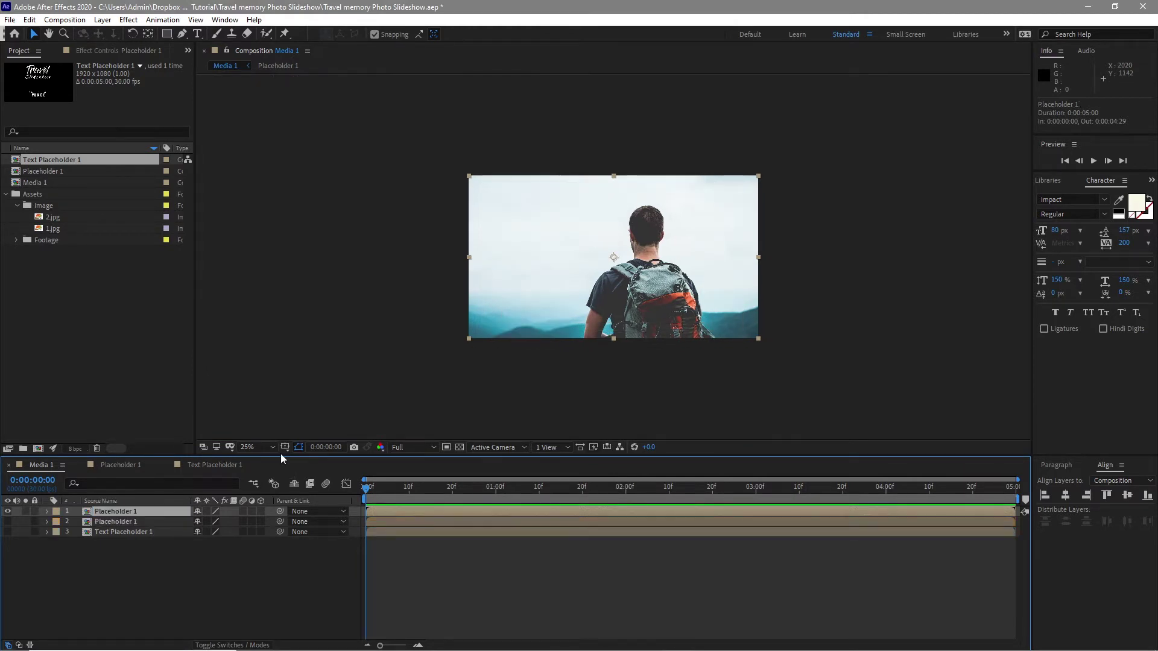
Step: Turn on Title/Action Safe guides and rulers in the composition view
{"action": "left_click", "coordinate": [284, 447]}
{"action": "left_click", "coordinate": [293, 457]}
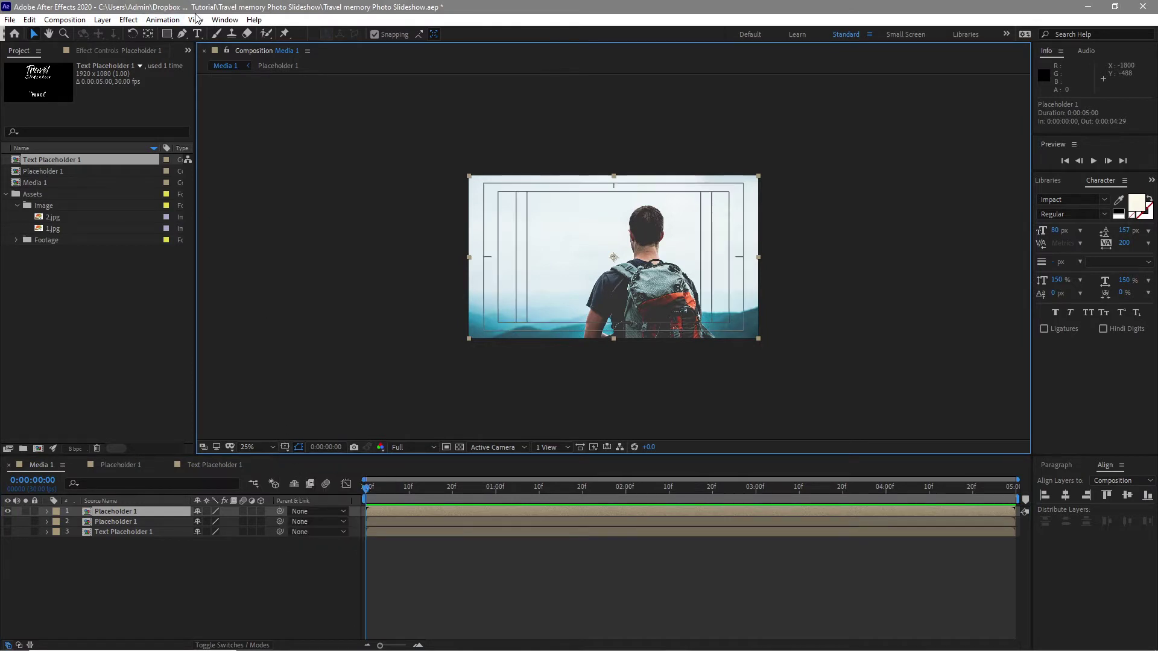
{"action": "left_click", "coordinate": [195, 19]}
{"action": "left_click", "coordinate": [207, 131]}
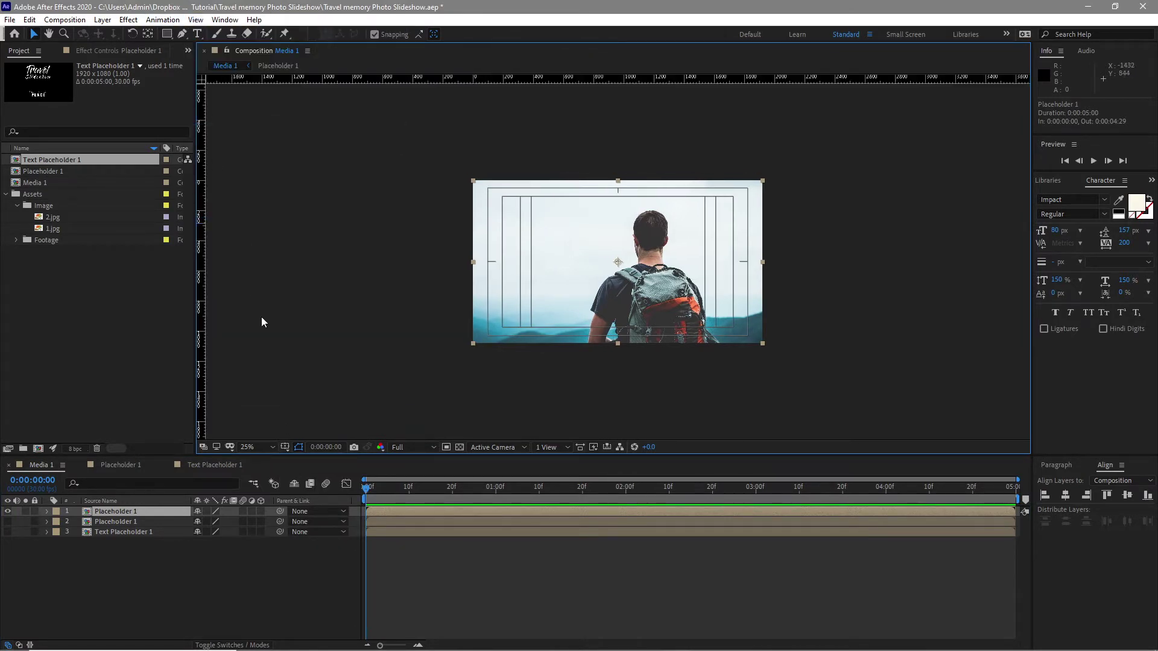
Step: Draw a closed triangular mask on the Shape 1 layer, starting beyond the frame's left edge with its tip pointing right at the inner guide line
{"action": "left_click", "coordinate": [182, 34]}
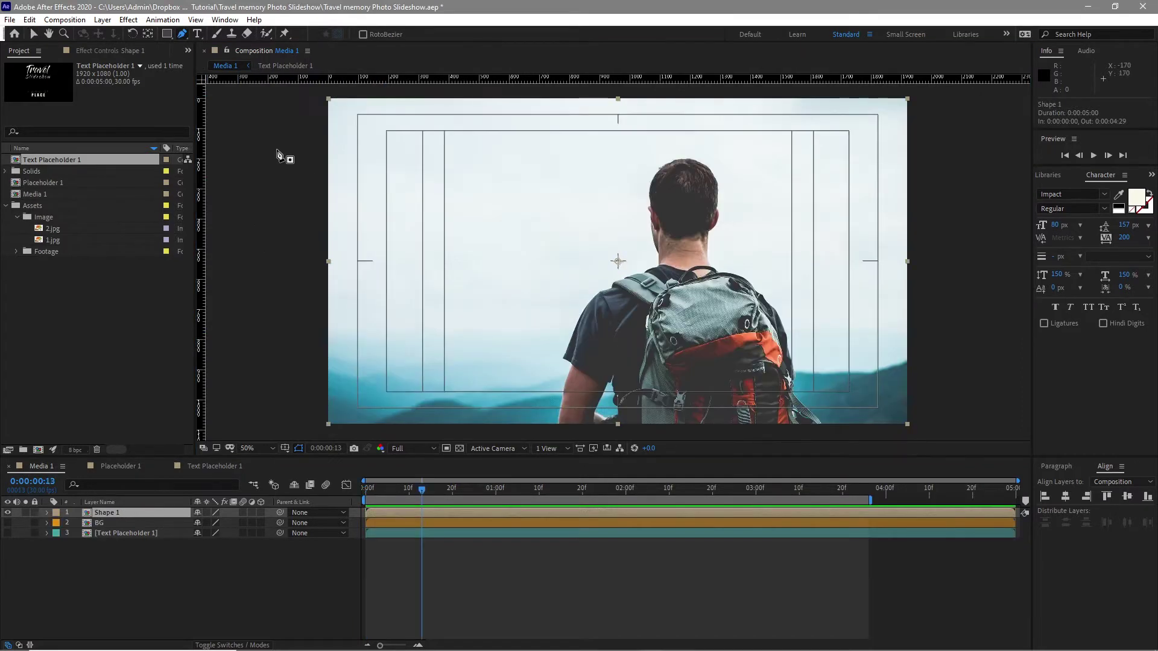
{"action": "left_click", "coordinate": [445, 258]}
{"action": "left_click", "coordinate": [275, 412]}
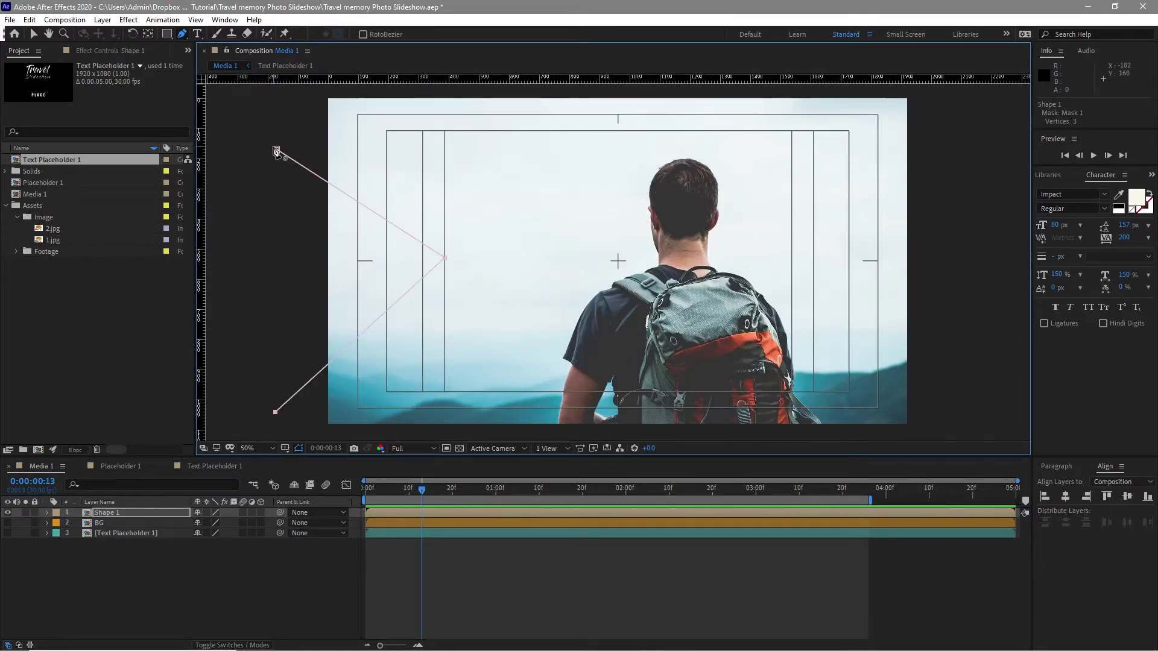
{"action": "left_click", "coordinate": [277, 149]}
Step: Apply a Drop Shadow effect to Shape 1 with distance 20, softness 50 and direction 90°
{"action": "left_click", "coordinate": [128, 20]}
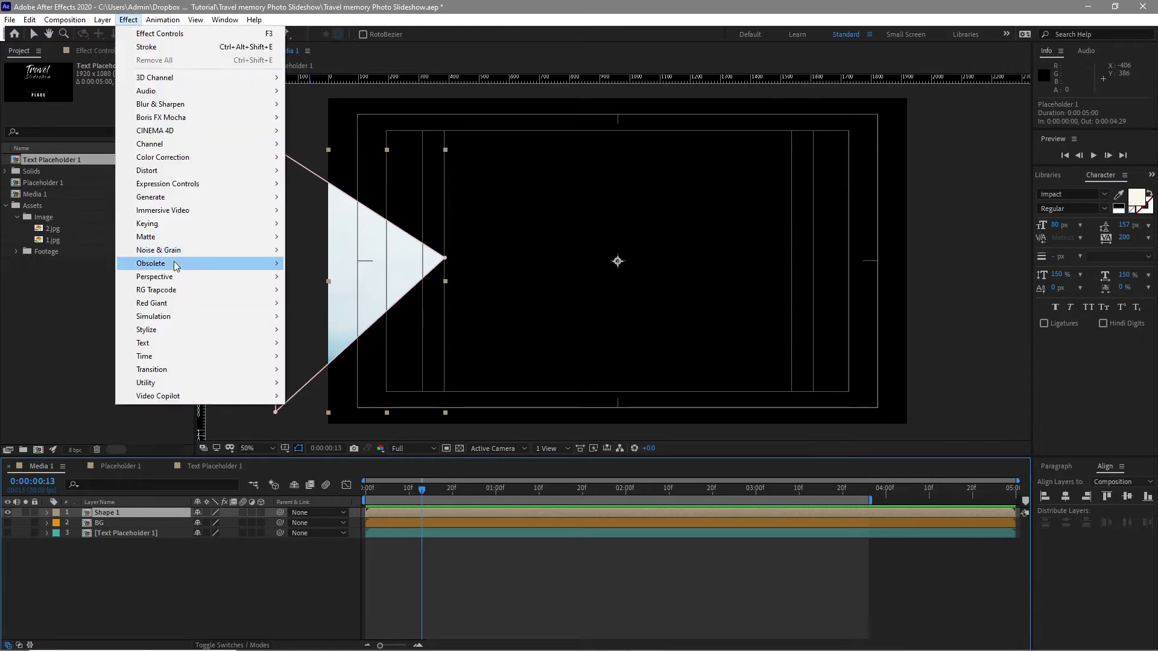
{"action": "mouse_move", "coordinate": [185, 292]}
{"action": "left_click", "coordinate": [329, 384]}
{"action": "key", "text": "v"}
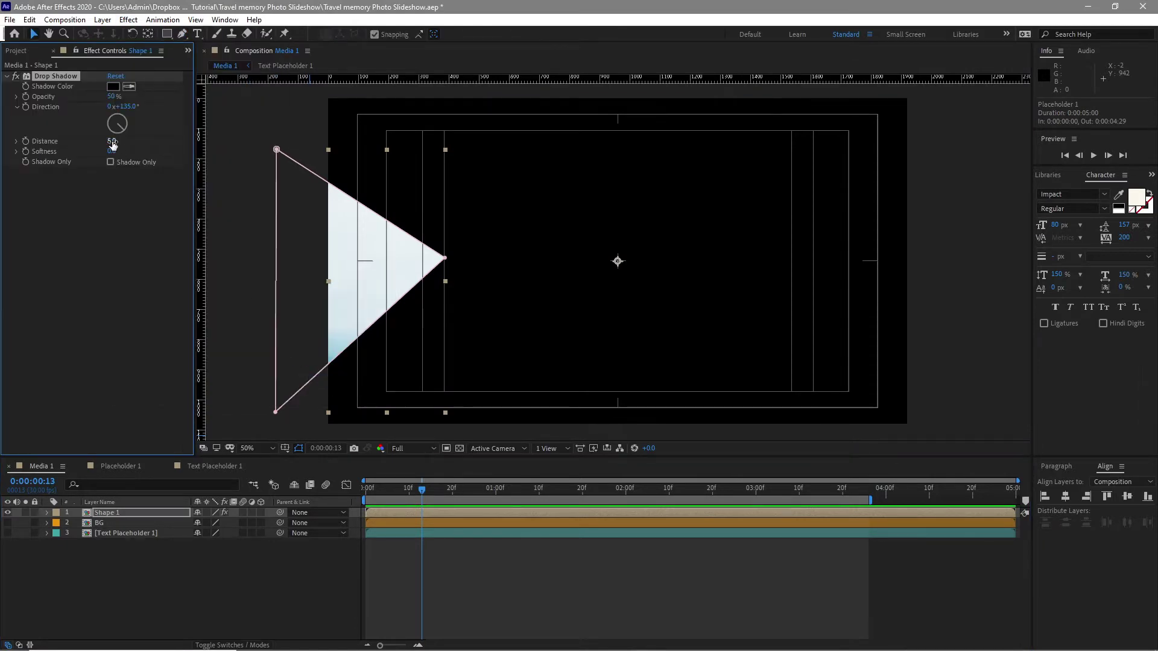
{"action": "left_click", "coordinate": [111, 141]}
{"action": "left_click", "coordinate": [111, 152]}
{"action": "type", "text": "50"}
{"action": "left_click", "coordinate": [127, 111]}
{"action": "type", "text": "9"}
{"action": "key", "text": "Return"}
Step: Apply a Stroke effect to Shape 1's mask with 0% brush hardness, 0% spacing and a gray color
{"action": "left_click", "coordinate": [128, 19]}
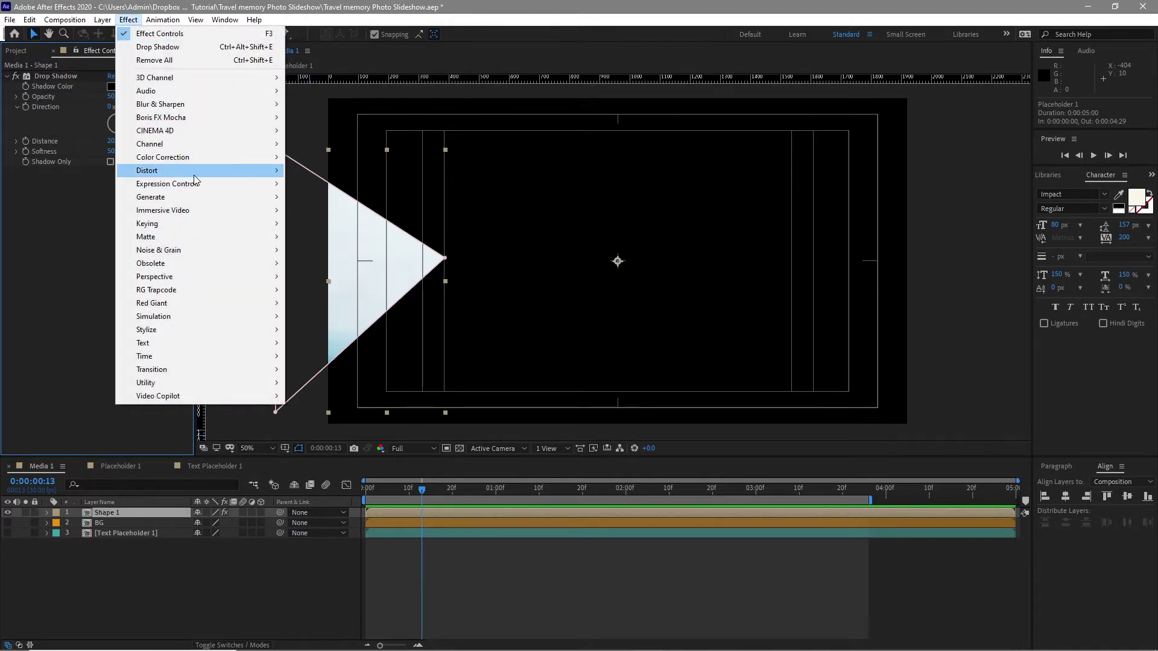
{"action": "mouse_move", "coordinate": [154, 196]}
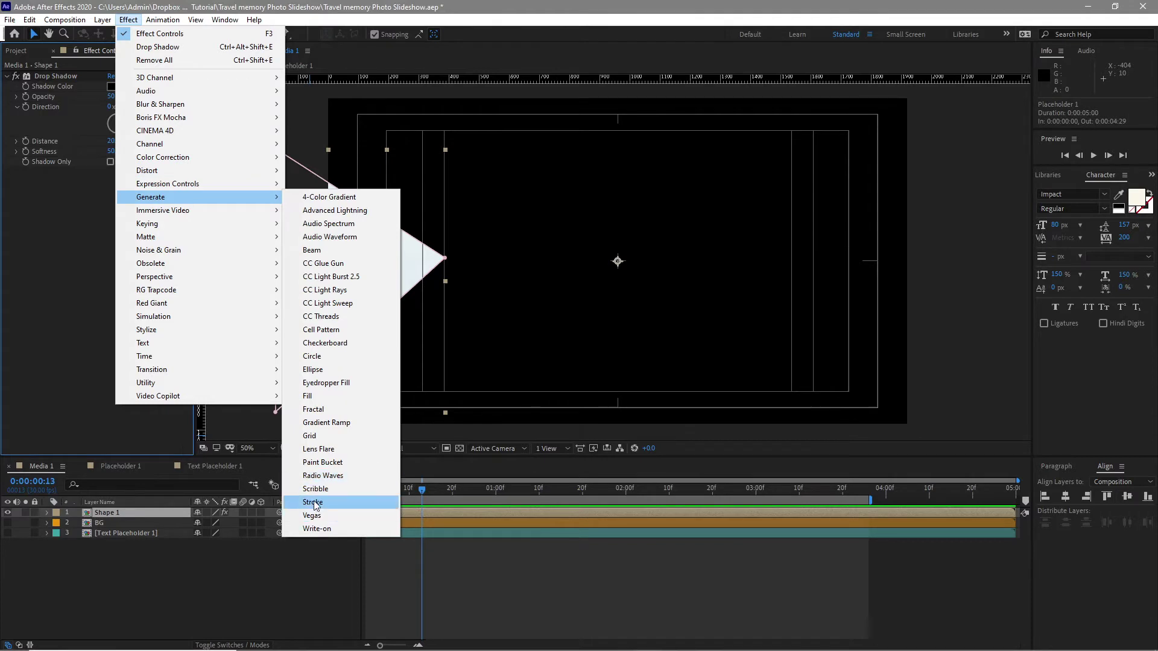
{"action": "left_click", "coordinate": [314, 503]}
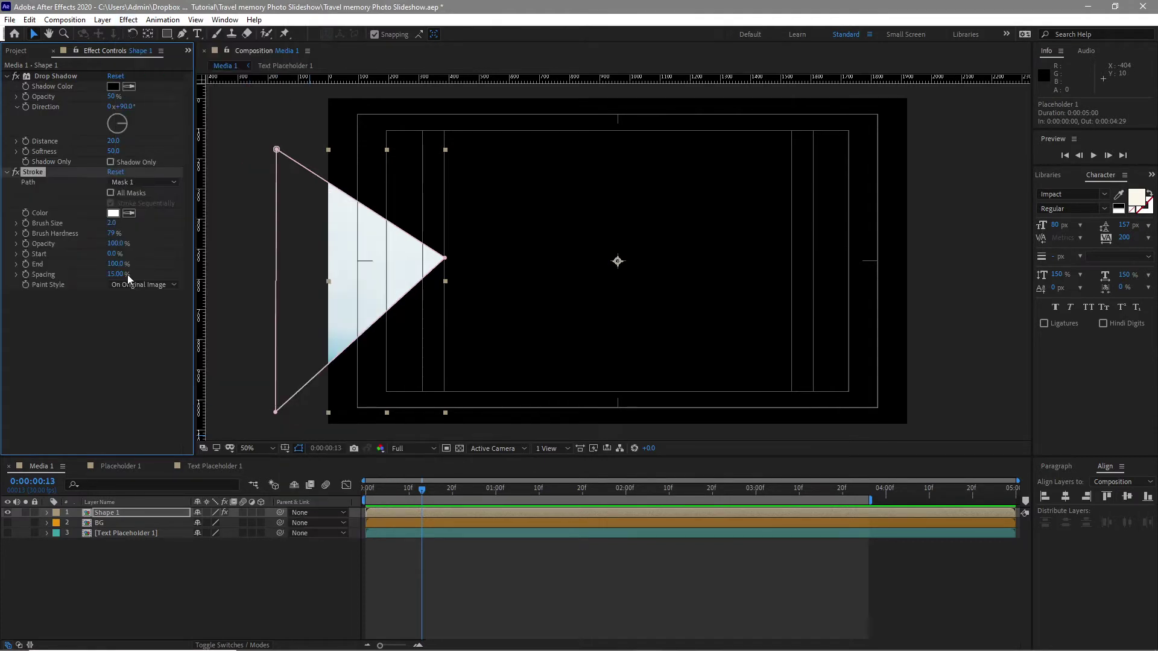
{"action": "left_click", "coordinate": [111, 234]}
{"action": "type", "text": "0"}
{"action": "left_click", "coordinate": [110, 275]}
{"action": "type", "text": "0"}
{"action": "key", "text": "Return"}
{"action": "left_click", "coordinate": [113, 213]}
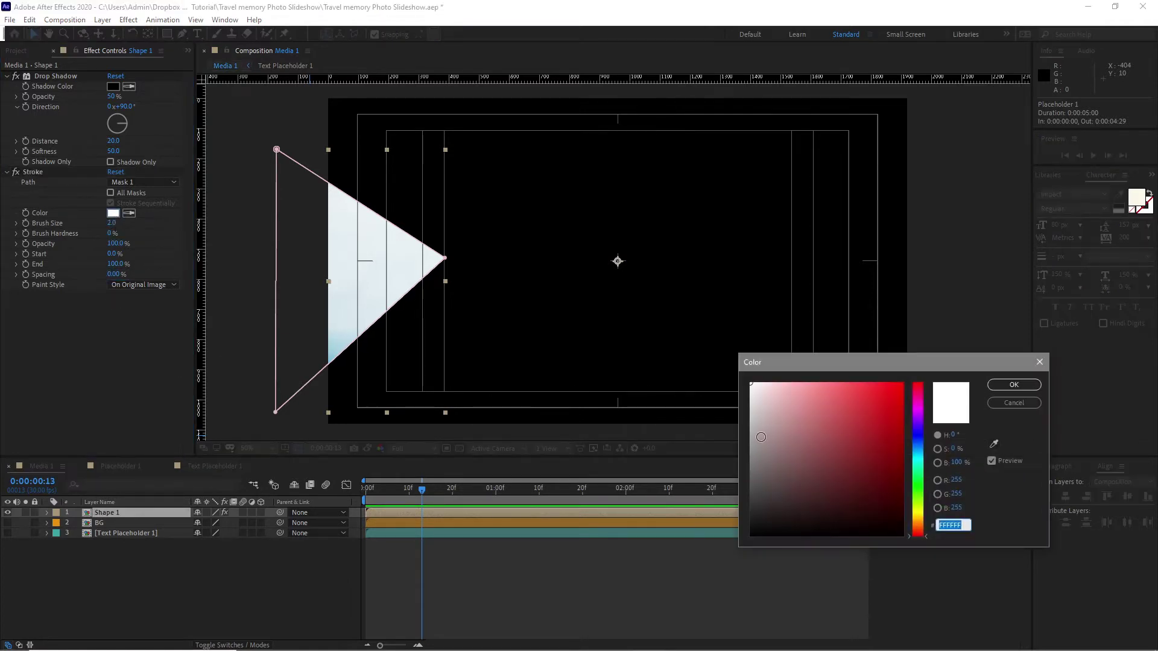
{"action": "left_click", "coordinate": [1014, 384]}
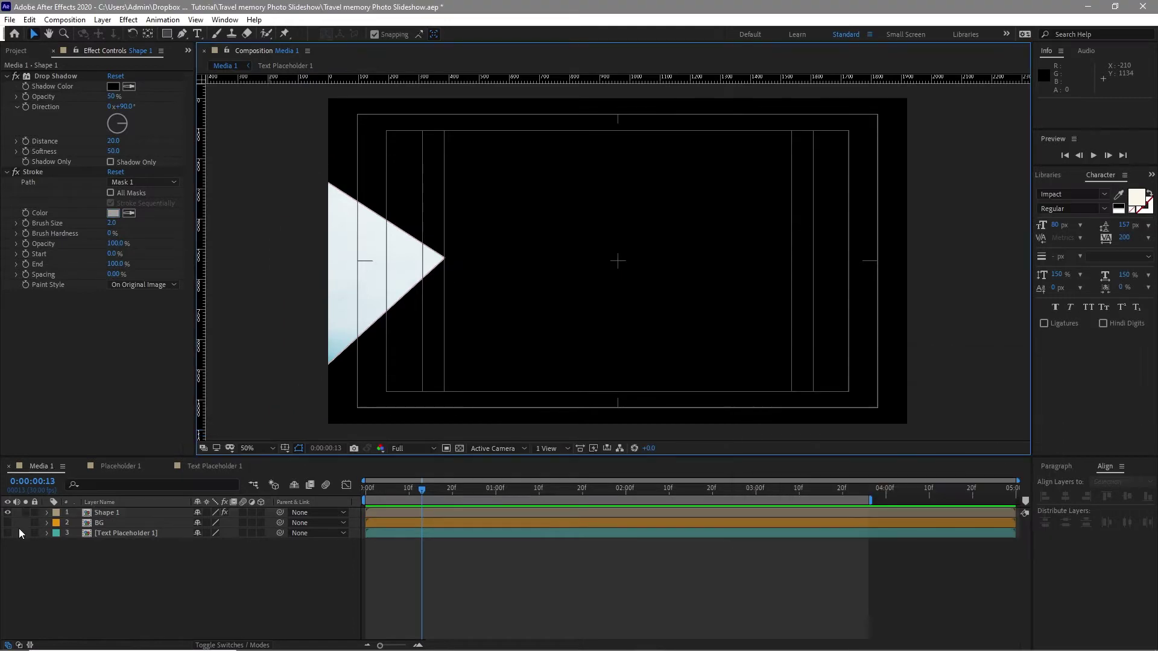
Step: Show the BG layer and keyframe Shape 1's Stroke End at 0% at 0:00:02:00
{"action": "left_click", "coordinate": [10, 524]}
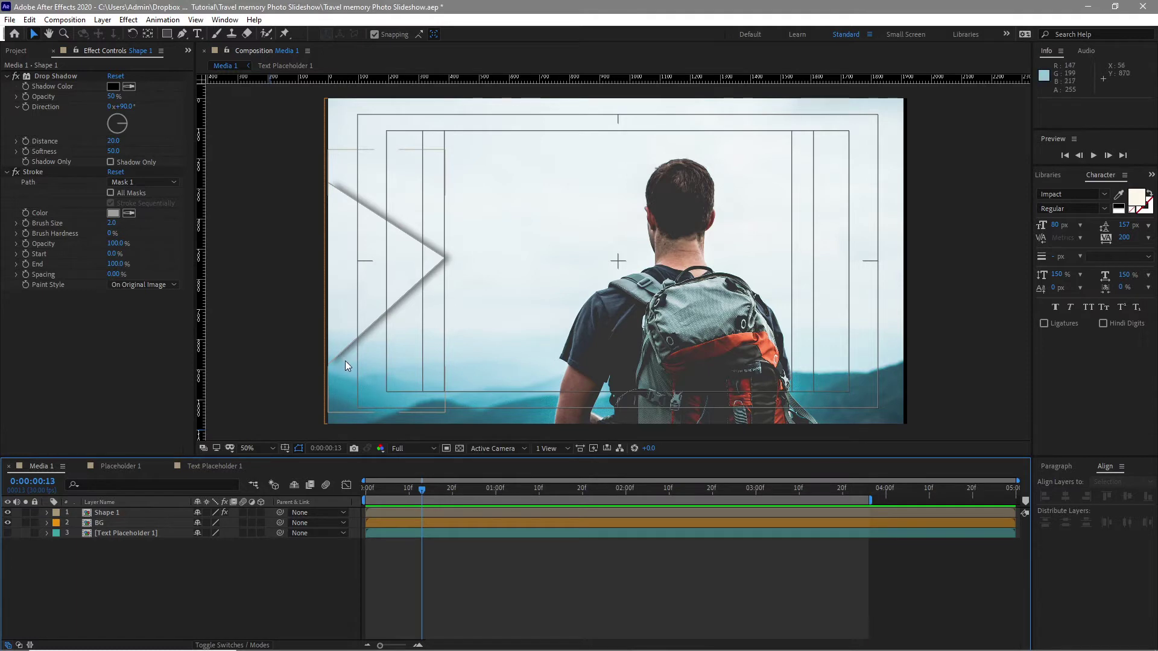
{"action": "left_click", "coordinate": [180, 513]}
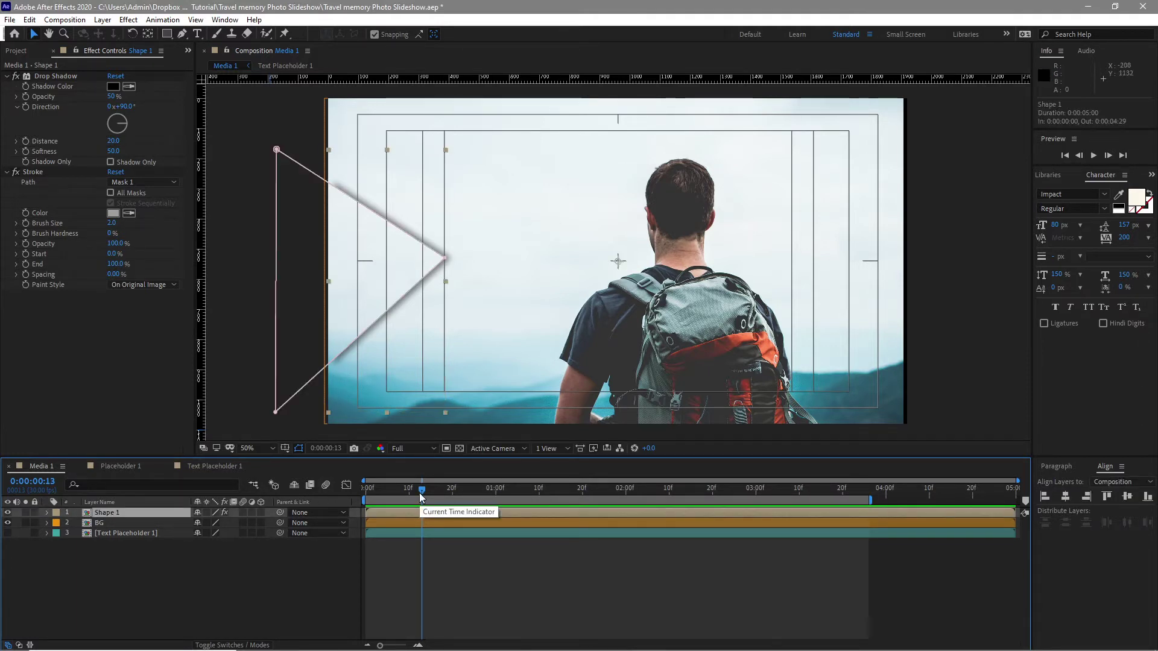
{"action": "left_click_drag", "start_coordinate": [421, 494], "coordinate": [625, 523]}
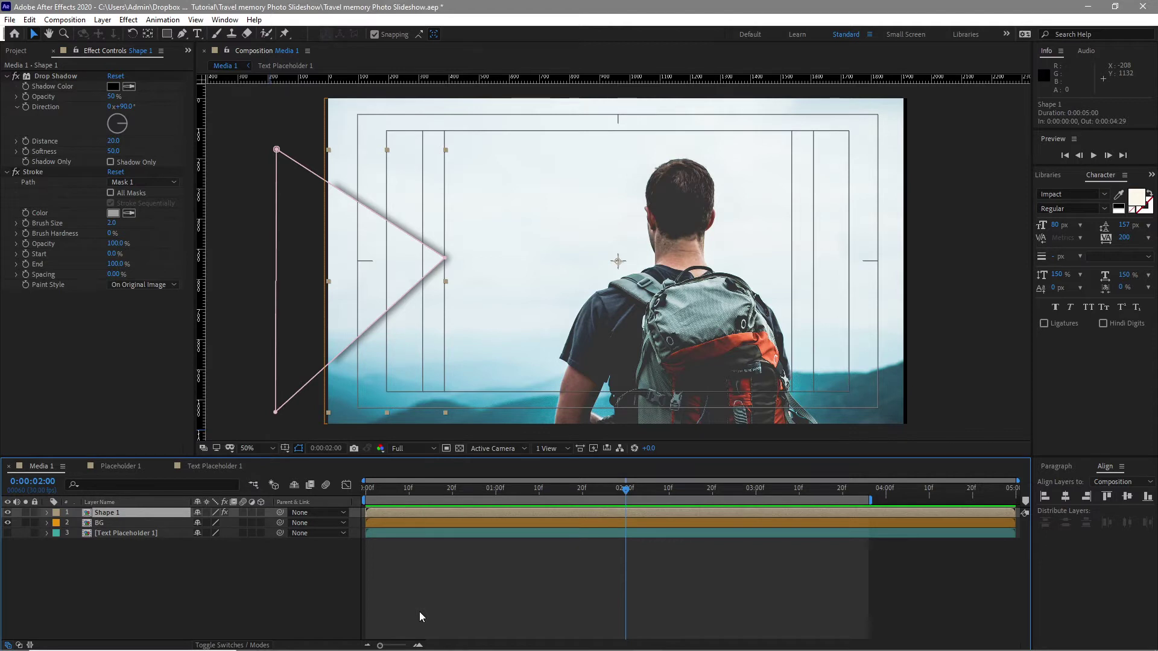
{"action": "key", "text": "p"}
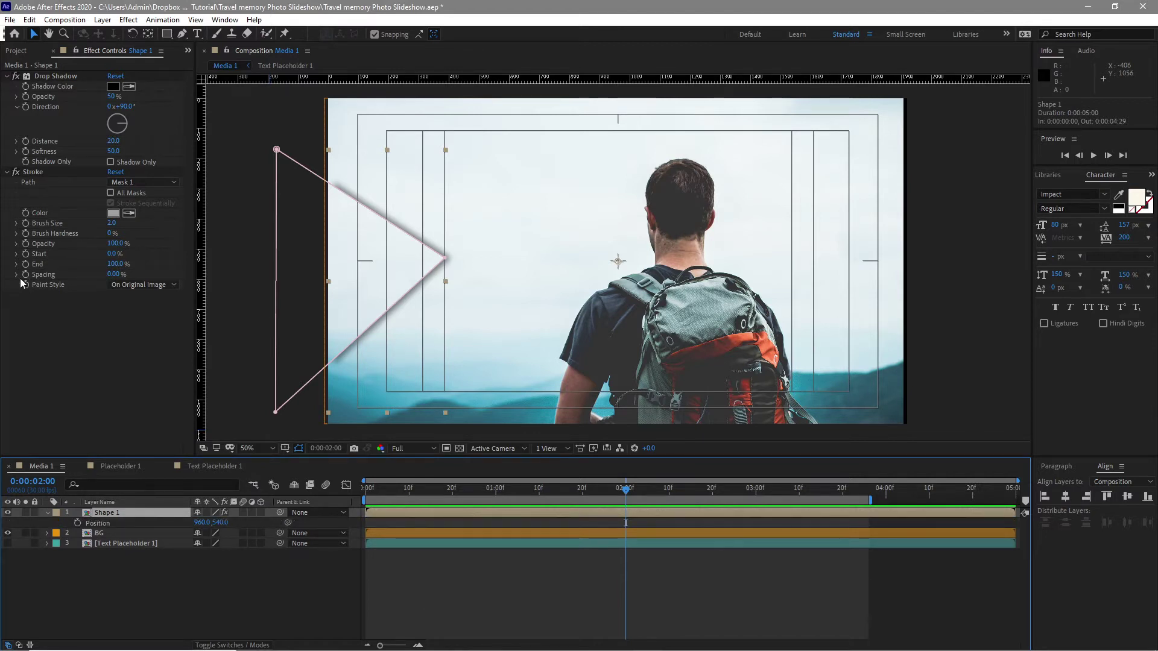
{"action": "left_click", "coordinate": [26, 264]}
{"action": "left_click_drag", "start_coordinate": [114, 265], "coordinate": [60, 268]}
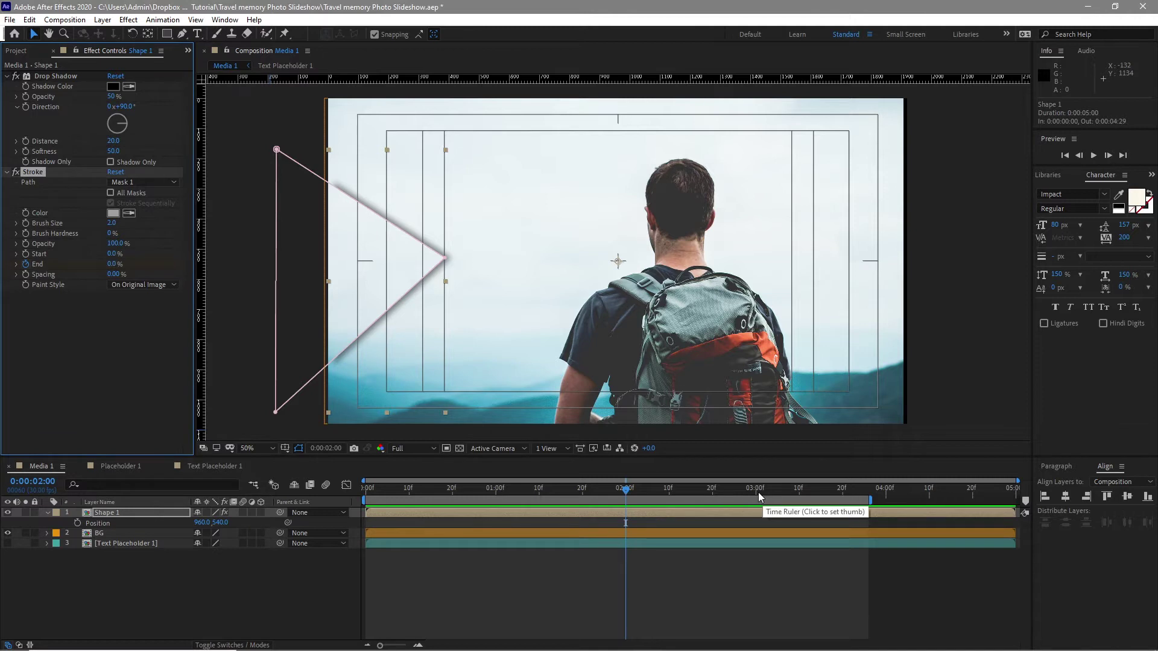
Step: Add a keyframe at 0:00:03:00 with Shape 1's Stroke End raised so the outline draws on, and preview the animation
{"action": "left_click", "coordinate": [756, 494]}
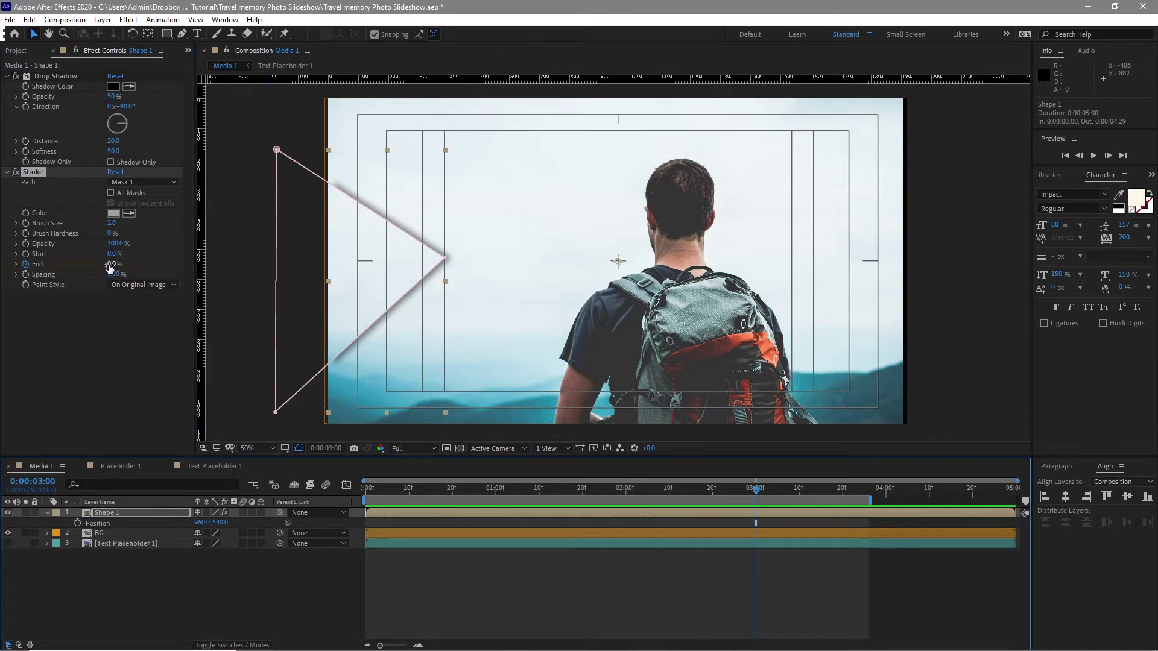
{"action": "left_click_drag", "start_coordinate": [112, 266], "coordinate": [208, 303]}
{"action": "key", "text": "space"}
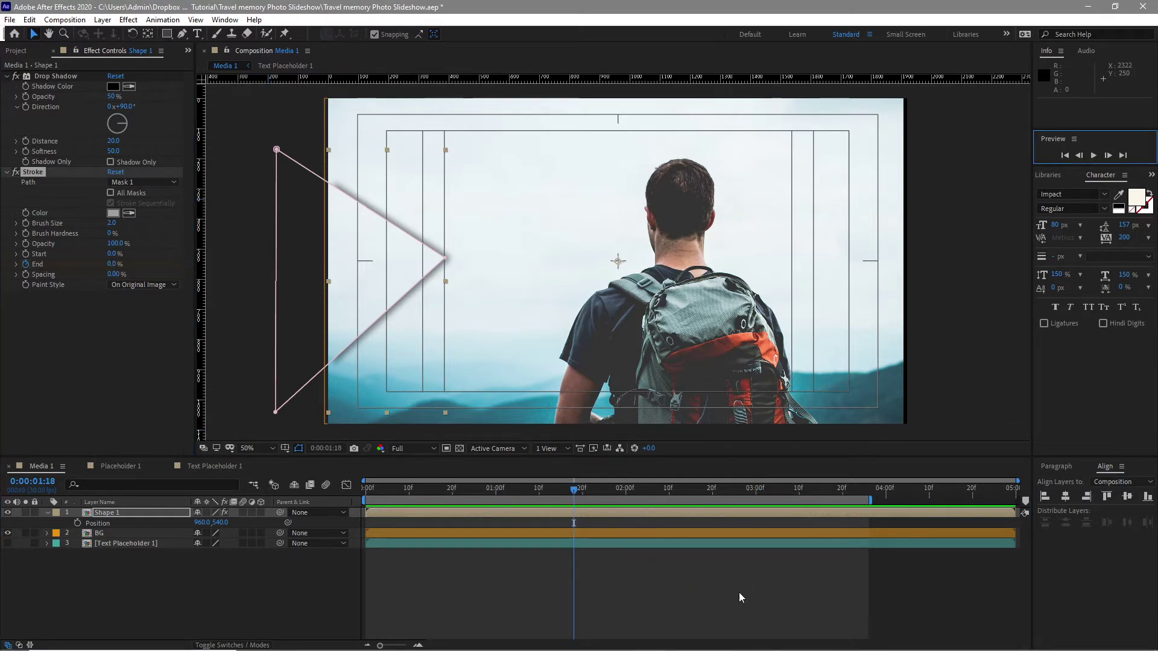
Step: Move Shape 1's first Stroke End keyframe to 0:00:01:10 and apply Easy Ease to both End keyframes
{"action": "key", "text": "u"}
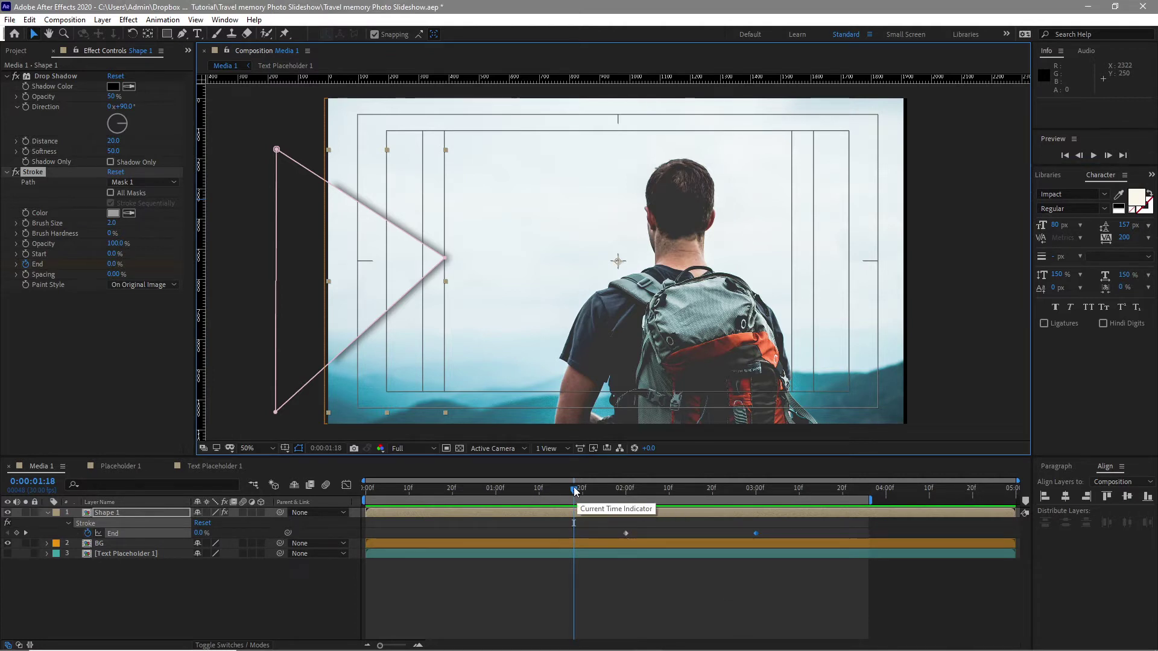
{"action": "left_click_drag", "start_coordinate": [573, 488], "coordinate": [540, 496]}
{"action": "left_click_drag", "start_coordinate": [625, 534], "coordinate": [537, 537]}
{"action": "left_click_drag", "start_coordinate": [786, 532], "coordinate": [519, 534]}
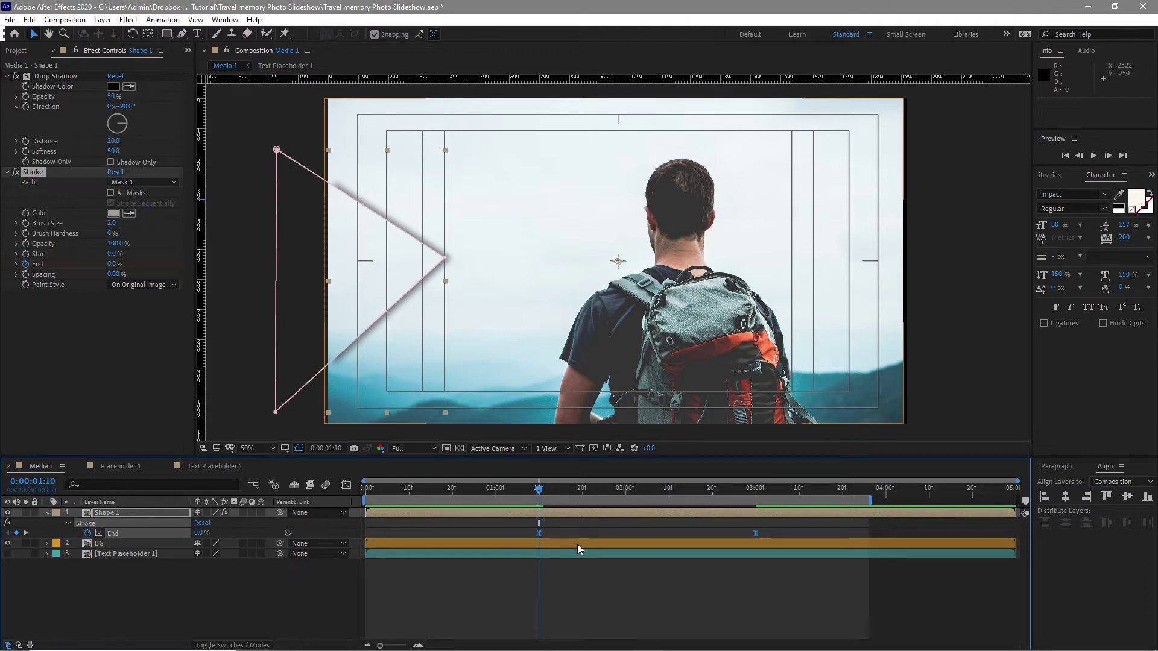
Step: Shape the Stroke End speed graph so the stroke accelerates quickly to an early peak and eases out slowly
{"action": "left_click", "coordinate": [342, 490]}
{"action": "left_click_drag", "start_coordinate": [703, 600], "coordinate": [640, 615]}
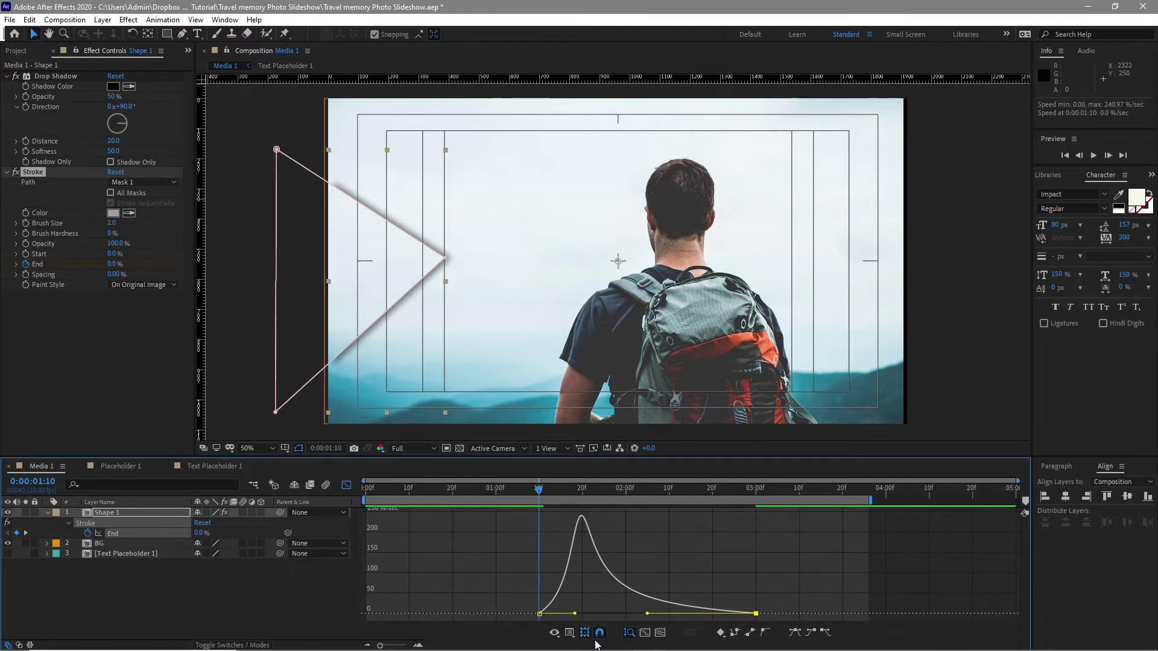
{"action": "left_click", "coordinate": [556, 632]}
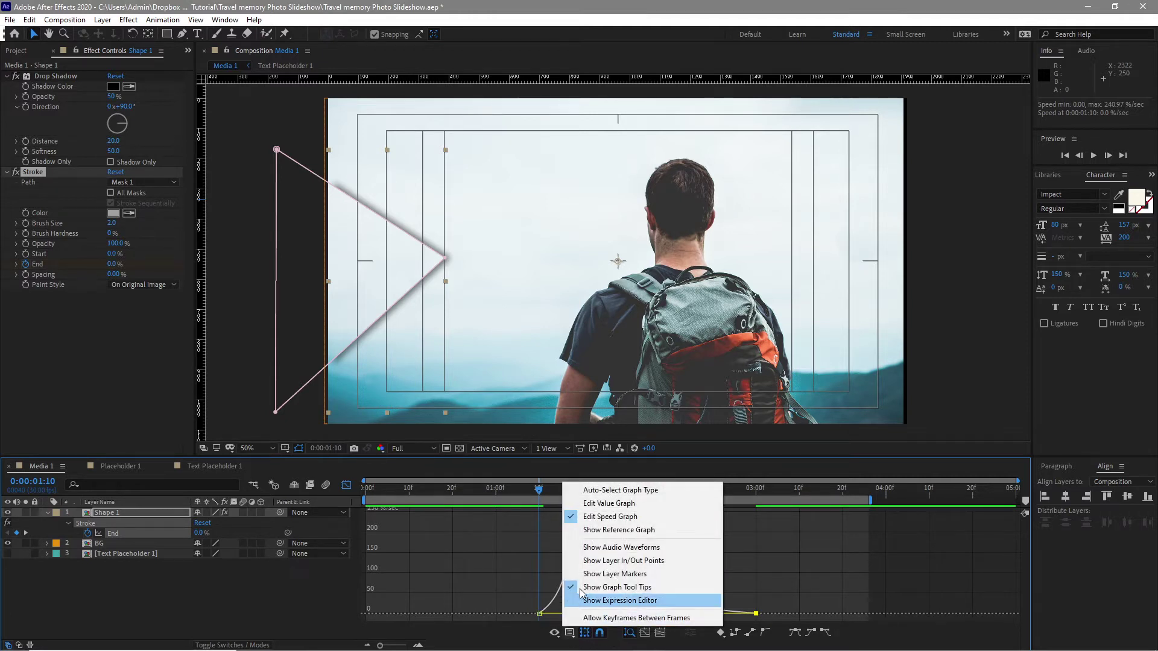
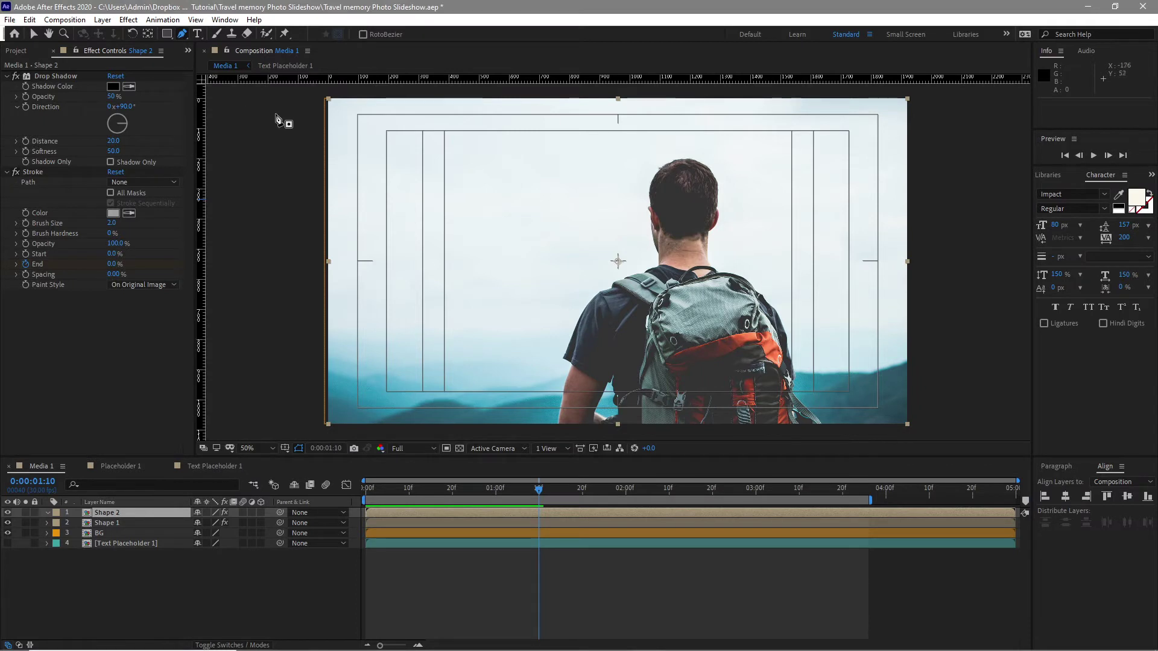
Step: Draw a closed six-point chevron mask on Shape 2, starting beyond the frame's left edge and pointing right, outside Shape 1's triangle
{"action": "left_click", "coordinate": [311, 110]}
{"action": "left_click", "coordinate": [487, 274]}
{"action": "left_click", "coordinate": [312, 437]}
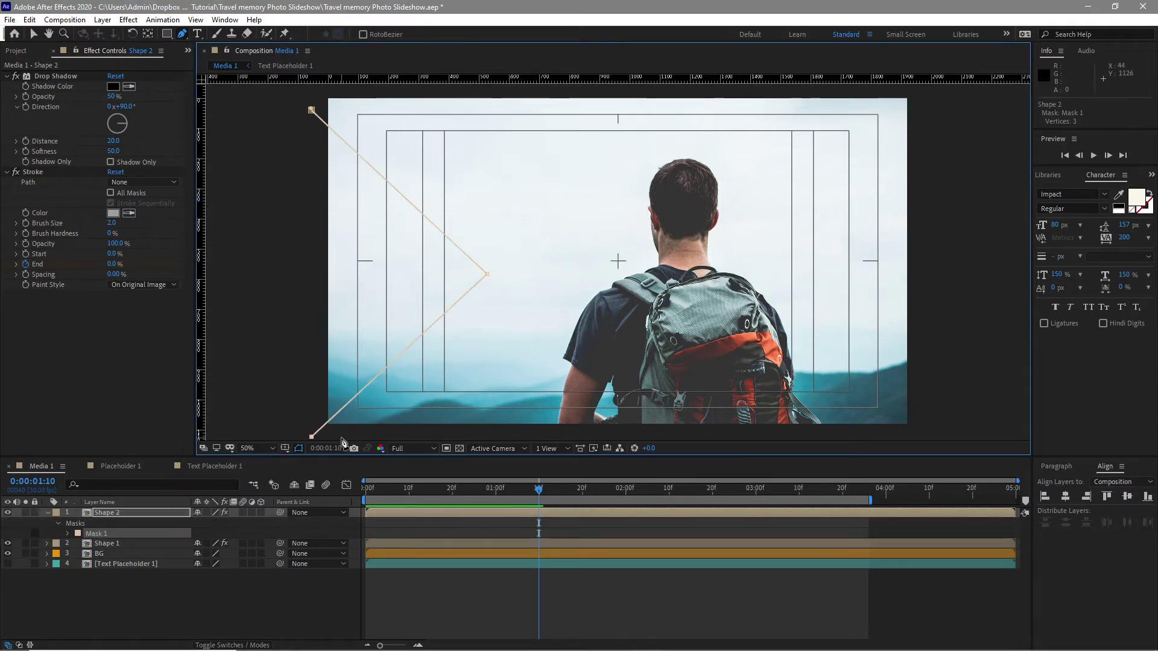
{"action": "left_click", "coordinate": [347, 437]}
{"action": "left_click", "coordinate": [517, 279]}
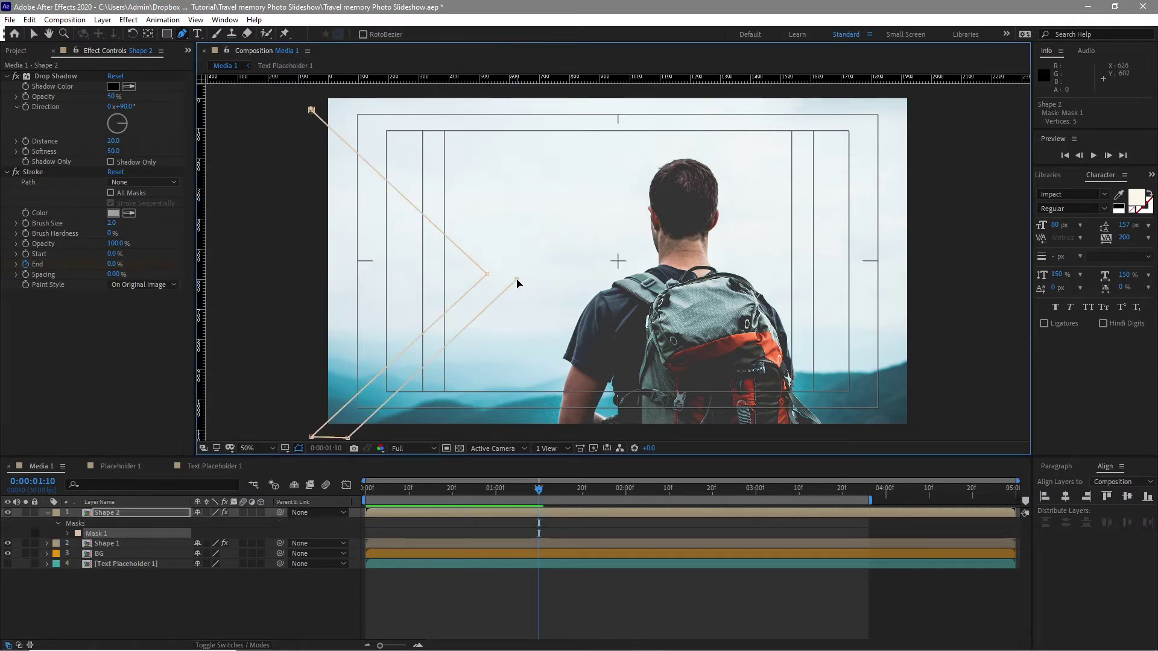
{"action": "left_click", "coordinate": [324, 88]}
{"action": "left_click", "coordinate": [312, 110]}
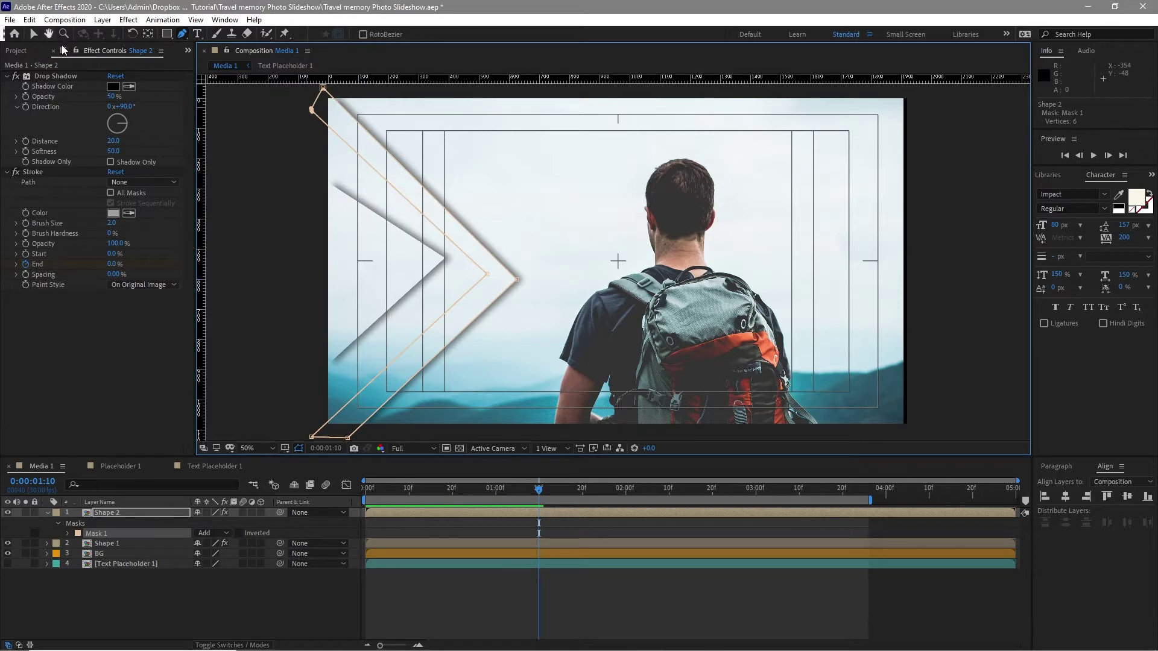
Step: Add a horizontal guide through the frame's center and reshape Shape 2's chevron mask symmetrically about it, running roughly alongside Shape 1's edges
{"action": "key", "text": "v"}
{"action": "left_click_drag", "start_coordinate": [311, 110], "coordinate": [295, 146]}
{"action": "left_click_drag", "start_coordinate": [323, 88], "coordinate": [310, 137]}
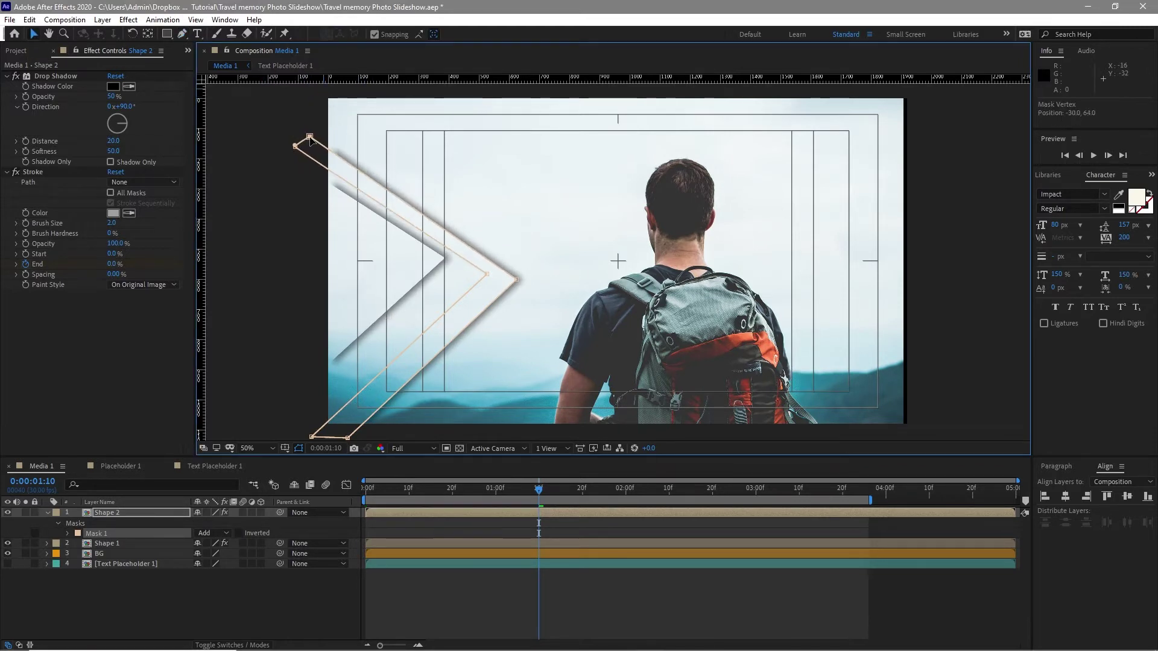
{"action": "left_click_drag", "start_coordinate": [404, 79], "coordinate": [405, 260]}
{"action": "left_click_drag", "start_coordinate": [488, 273], "coordinate": [463, 259]}
{"action": "left_click_drag", "start_coordinate": [312, 436], "coordinate": [295, 408]}
{"action": "left_click_drag", "start_coordinate": [347, 438], "coordinate": [316, 423]}
{"action": "left_click_drag", "start_coordinate": [517, 280], "coordinate": [496, 260]}
{"action": "left_click_drag", "start_coordinate": [310, 137], "coordinate": [309, 132]}
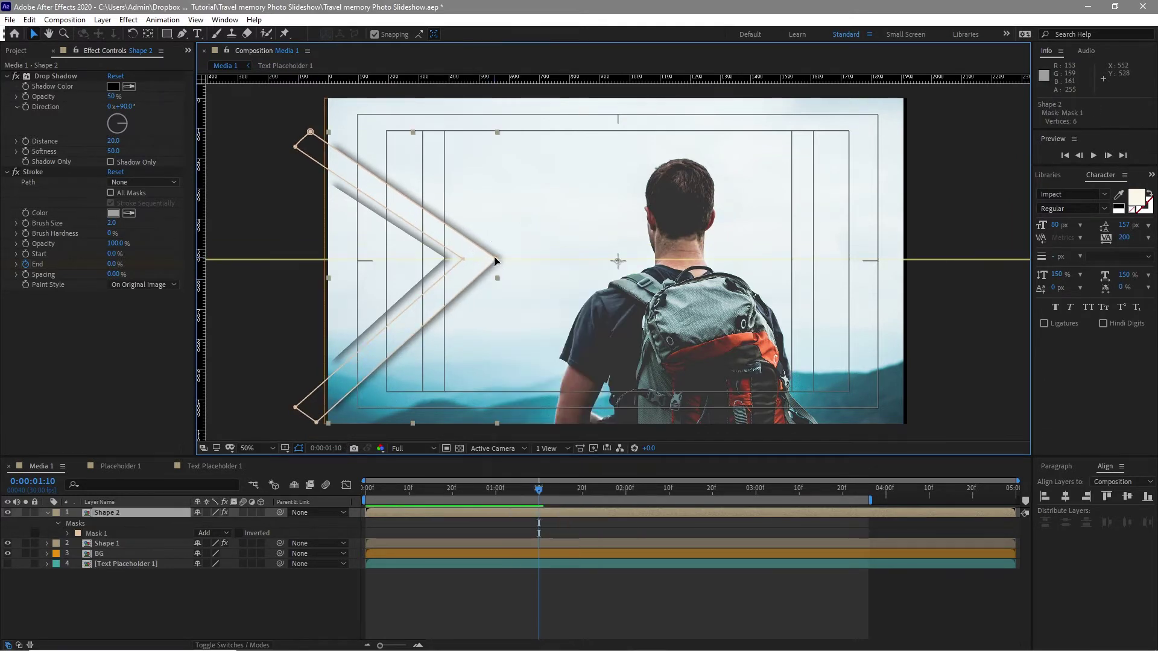
{"action": "left_click_drag", "start_coordinate": [494, 261], "coordinate": [508, 260]}
{"action": "left_click_drag", "start_coordinate": [295, 408], "coordinate": [318, 424]}
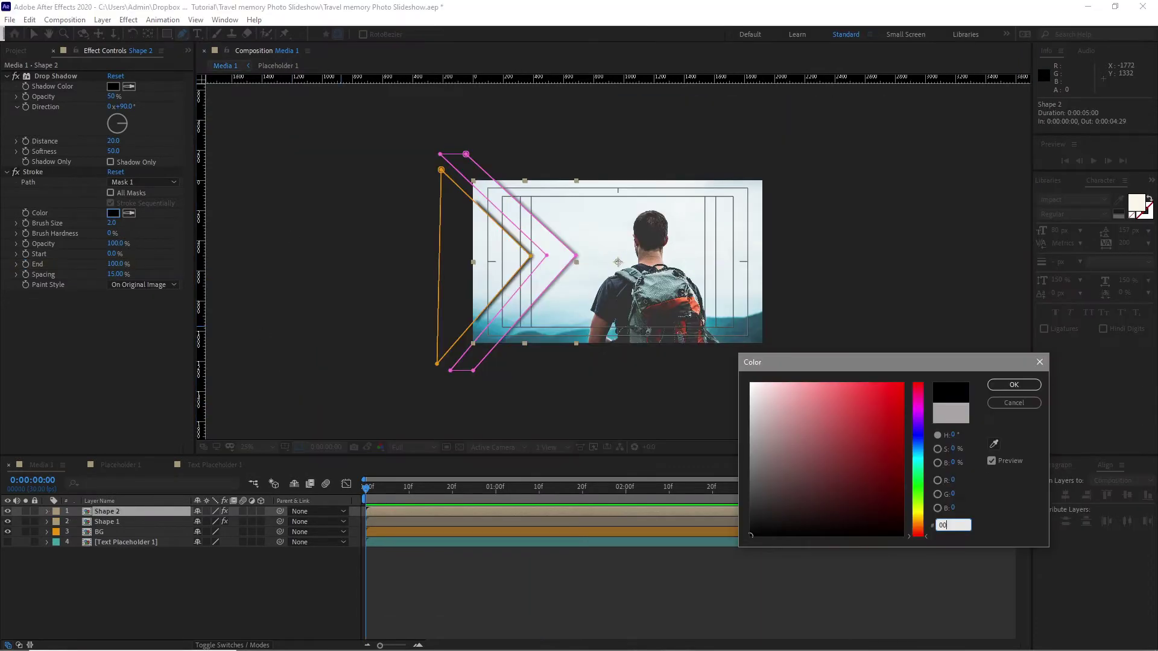
Step: Set Shape 2's Stroke color to 00C9FC
{"action": "type", "text": "00C"}
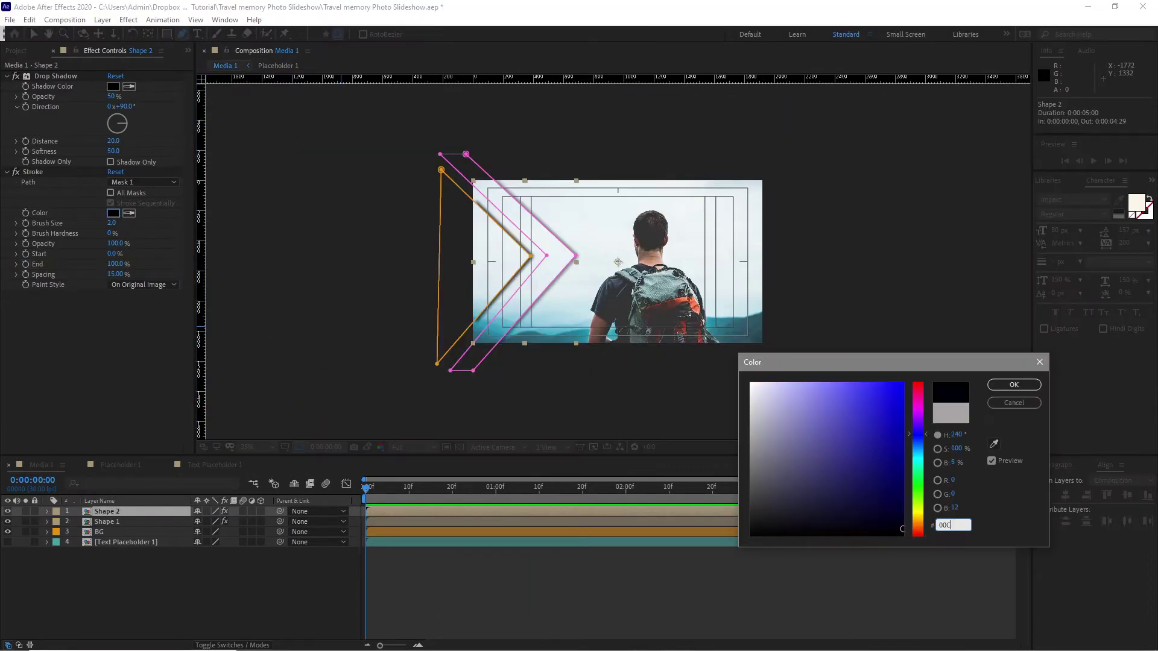
{"action": "type", "text": "9"}
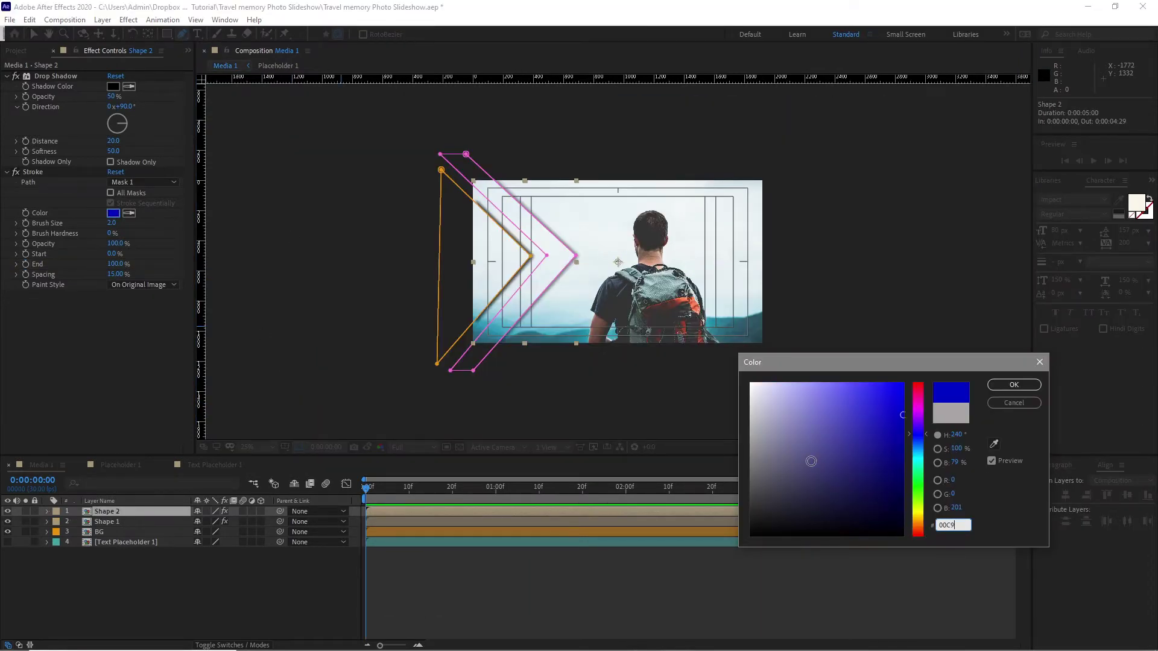
{"action": "type", "text": "FC"}
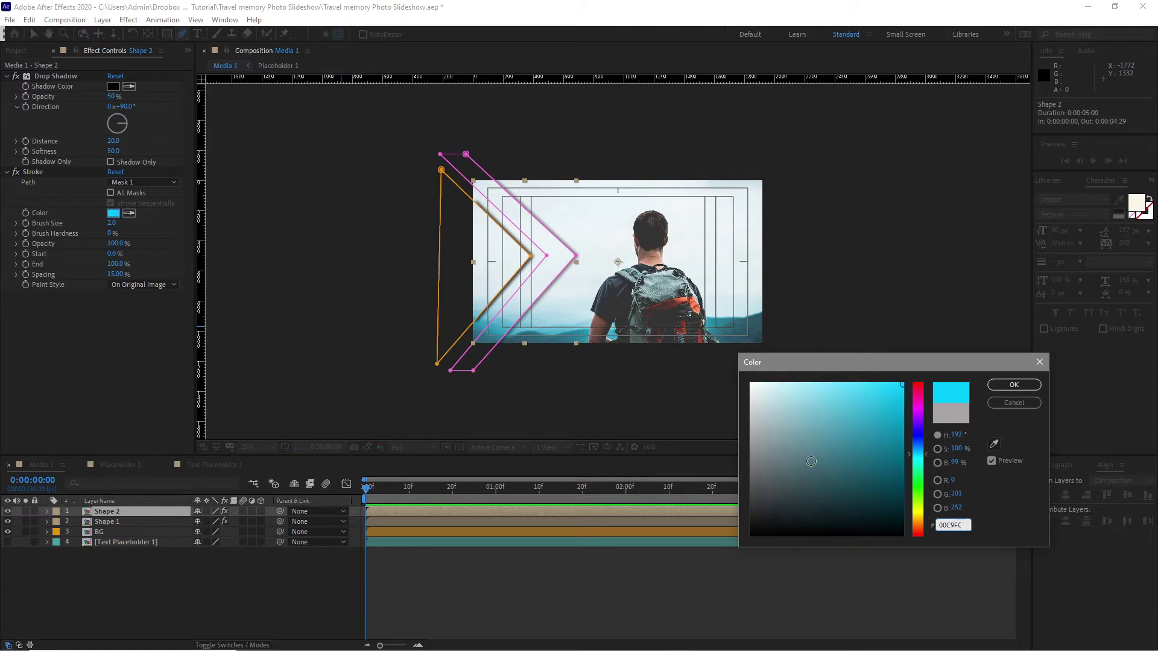
{"action": "left_click", "coordinate": [1017, 387]}
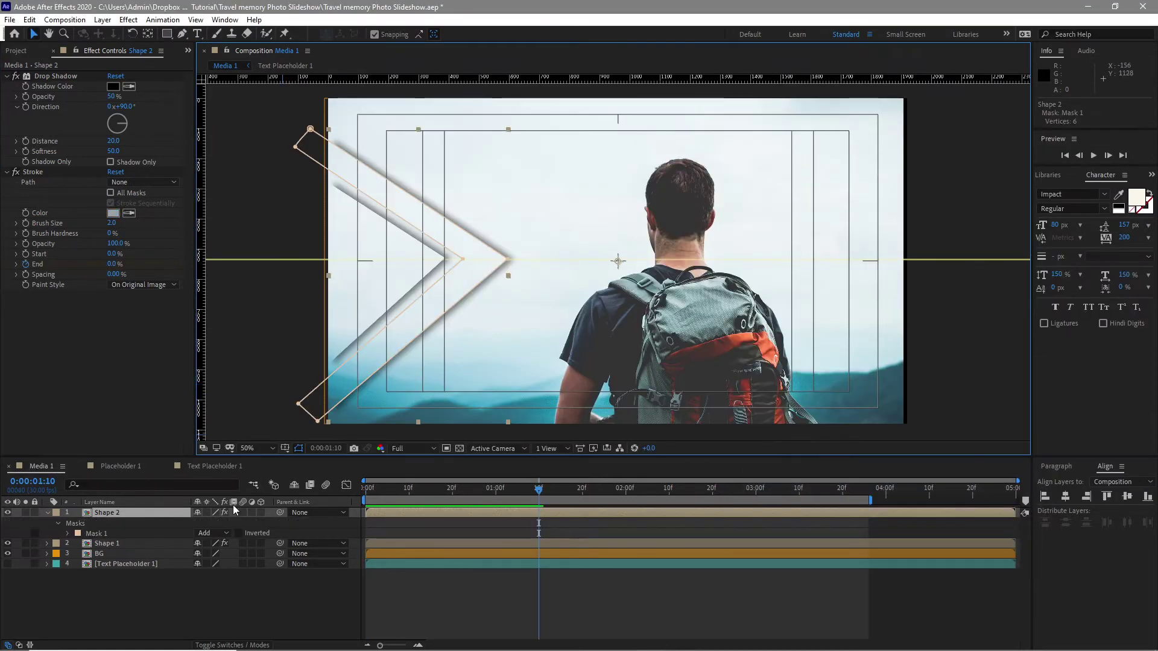
Step: Duplicate the Shape 2 layer and delete the mask from the copy
{"action": "left_click", "coordinate": [161, 512]}
{"action": "left_click", "coordinate": [29, 20]}
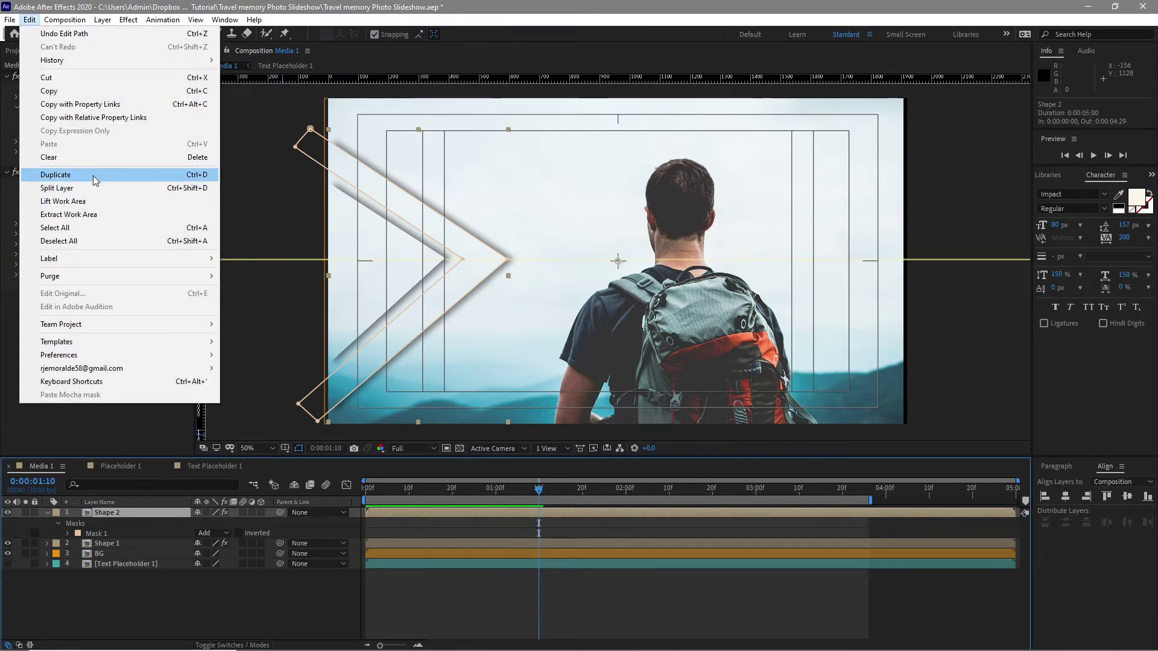
{"action": "left_click", "coordinate": [95, 176]}
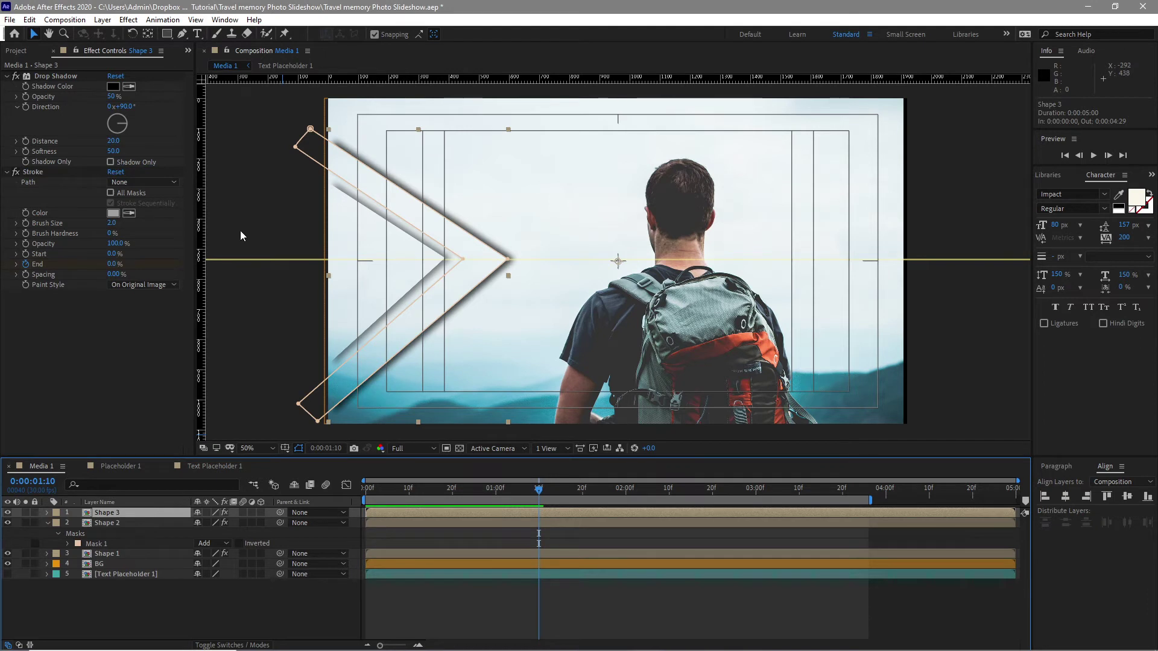
{"action": "key", "text": "m"}
{"action": "left_click", "coordinate": [122, 523]}
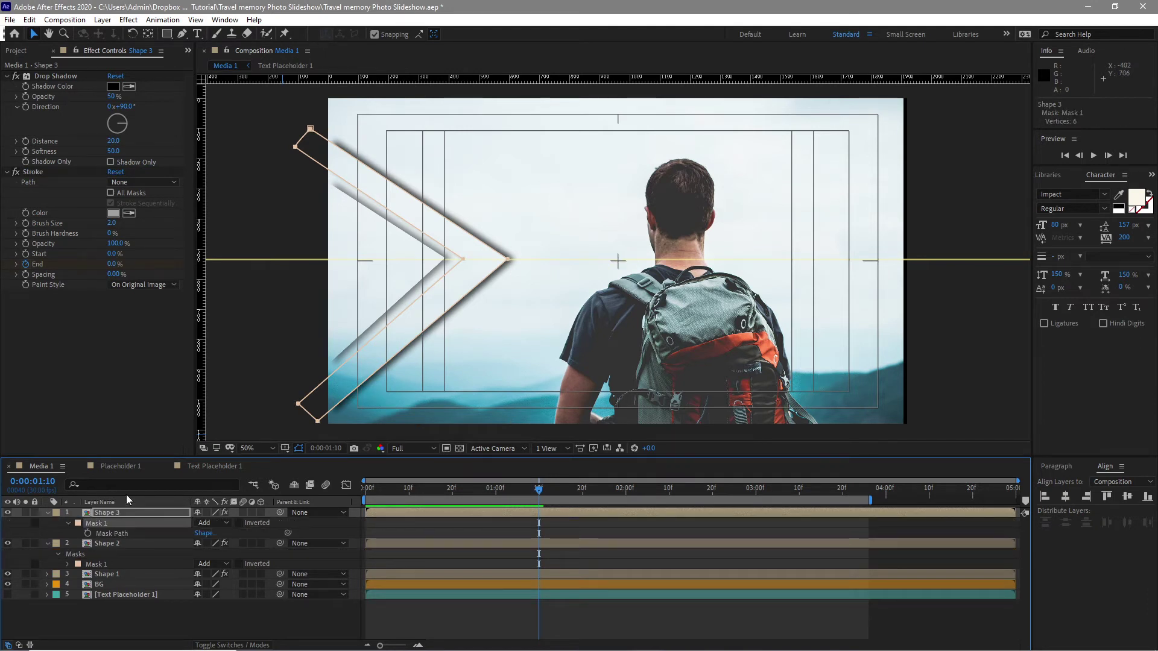
{"action": "key", "text": "Delete"}
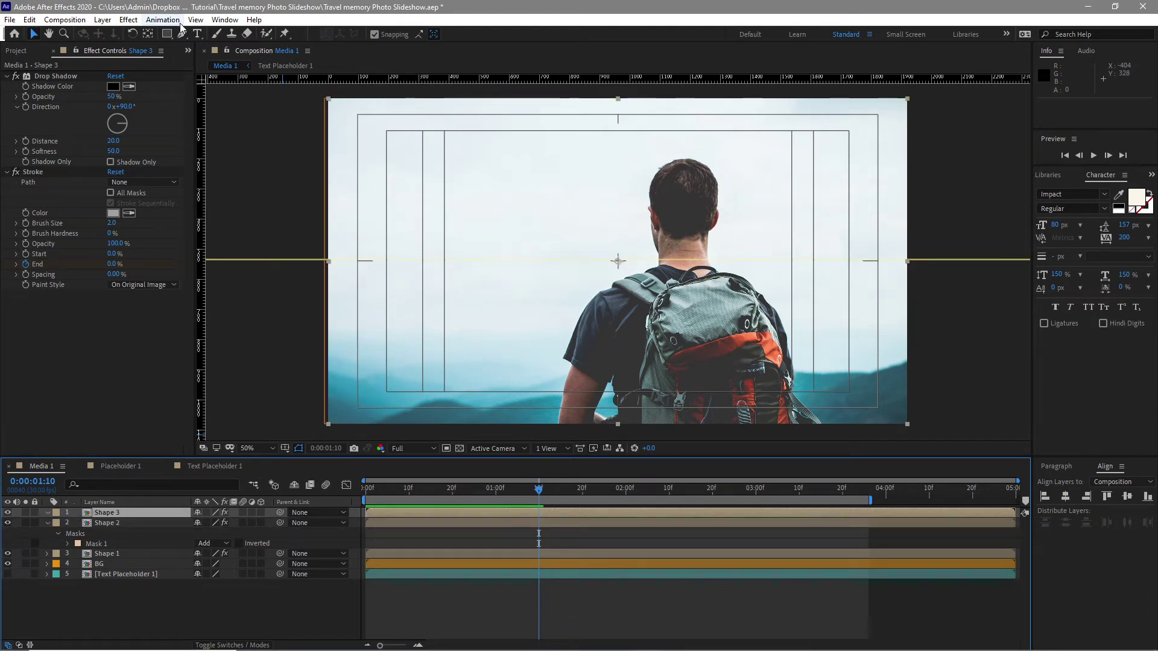
Step: Draw a closed triangular mask on Shape 3, based beyond the frame's right edge with its tip pointing left on the horizontal guide
{"action": "left_click", "coordinate": [183, 34]}
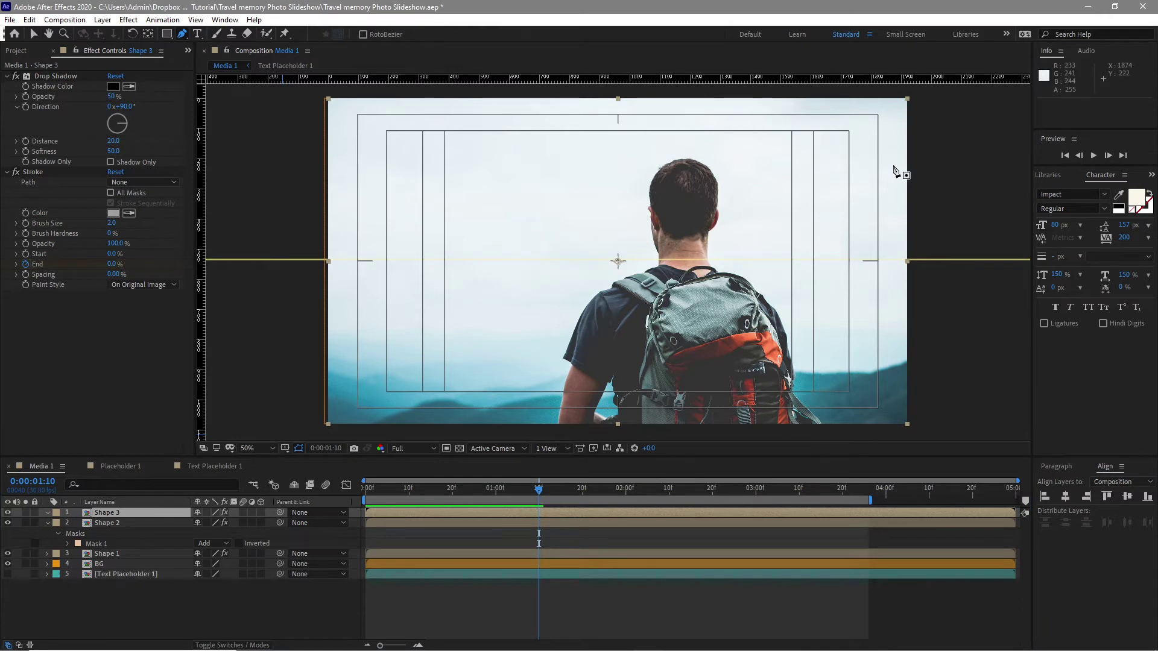
{"action": "left_click", "coordinate": [930, 135]}
{"action": "left_click", "coordinate": [774, 259]}
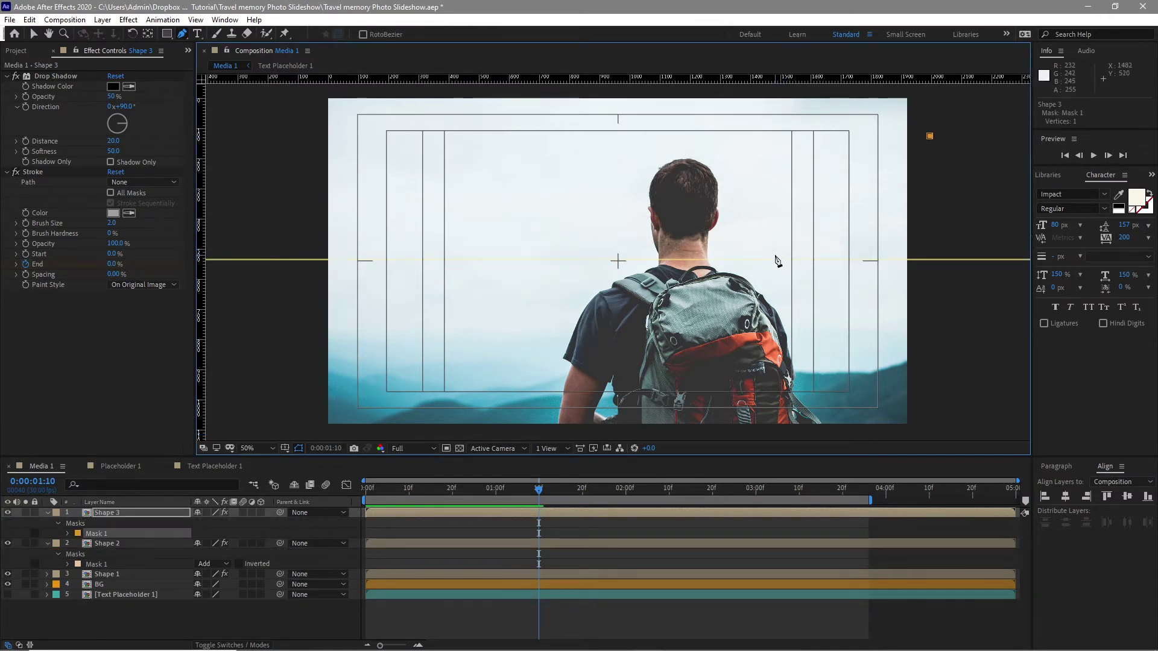
{"action": "left_click", "coordinate": [930, 380]}
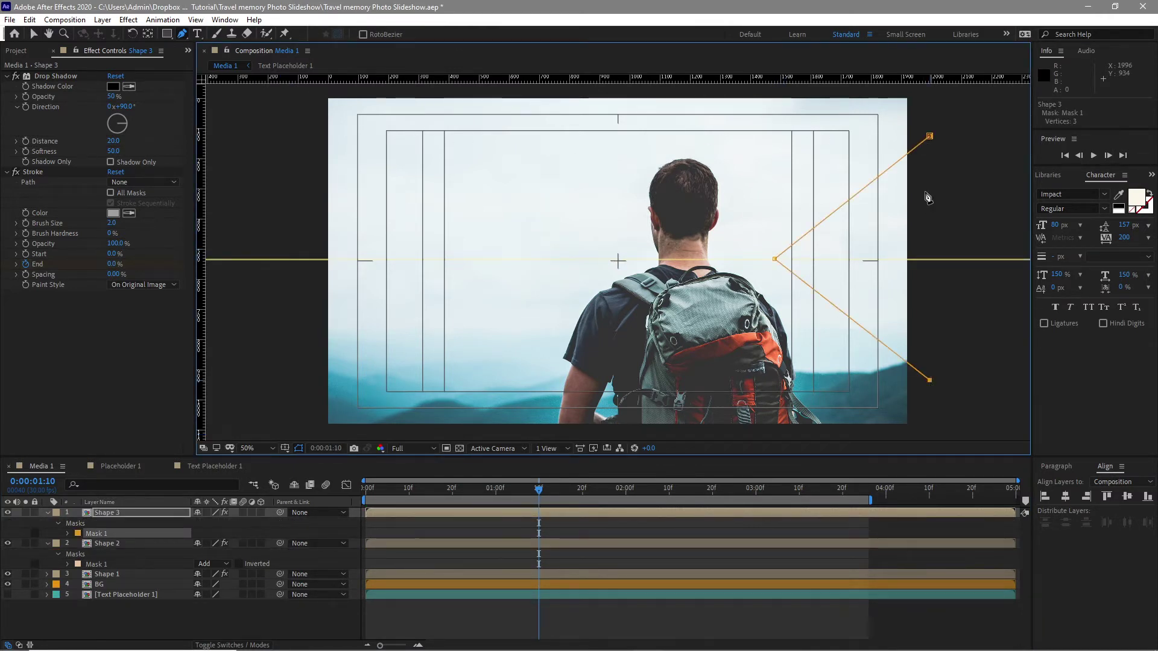
{"action": "left_click", "coordinate": [930, 136]}
{"action": "key", "text": "v"}
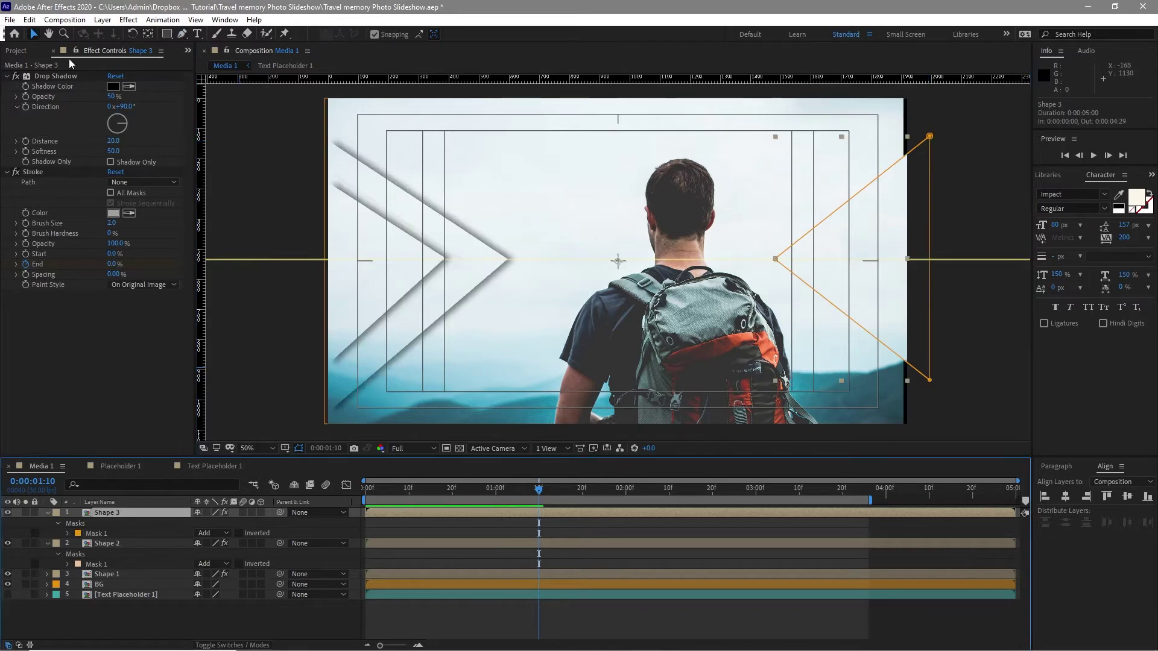
Step: Duplicate the Shape 3 layer and delete the mask from the copy
{"action": "left_click", "coordinate": [35, 22]}
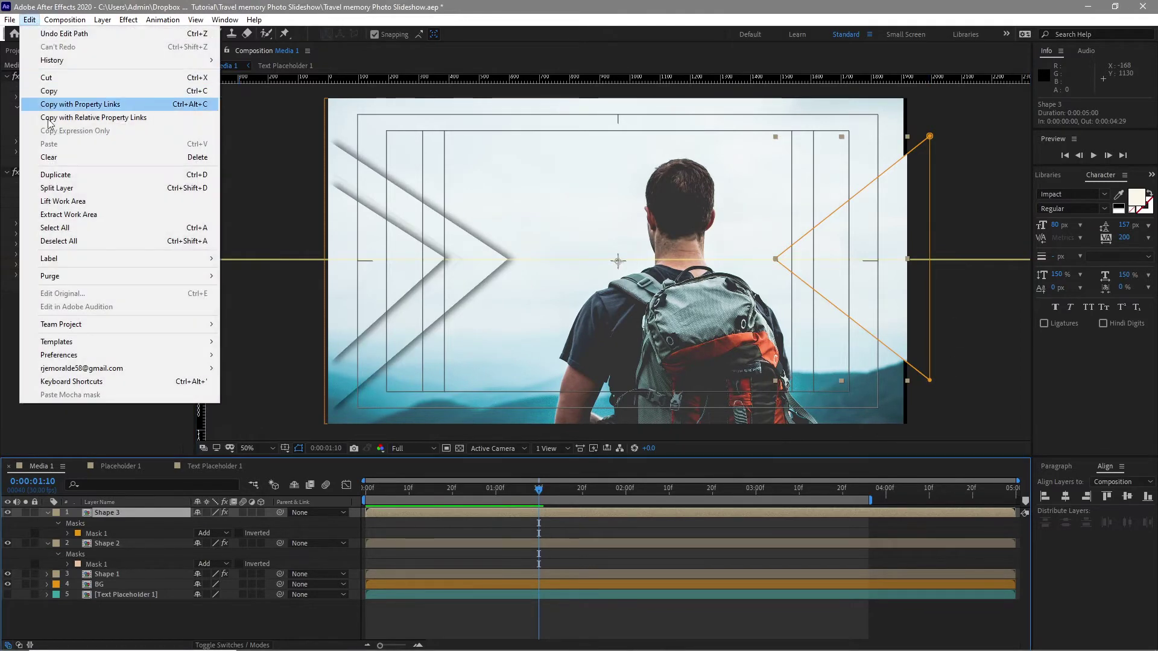
{"action": "left_click", "coordinate": [60, 174]}
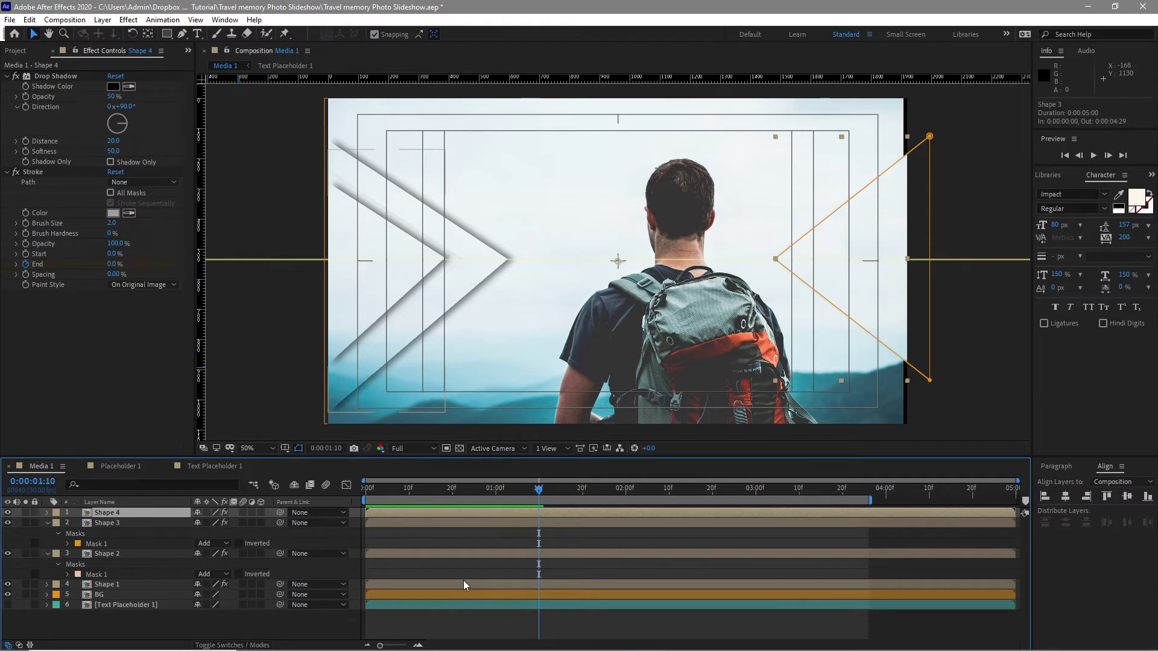
{"action": "key", "text": "m"}
{"action": "left_click", "coordinate": [121, 522]}
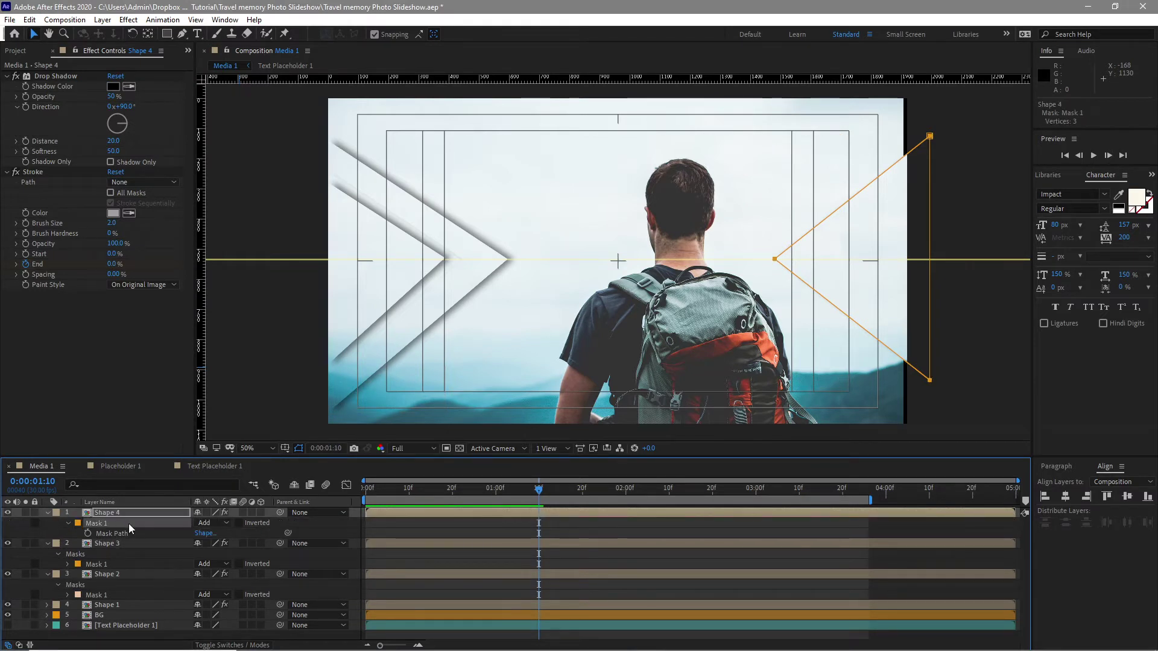
{"action": "key", "text": "Delete"}
Step: Draw a closed chevron-shaped mask on Shape 4, pointing left on the horizontal guide with its upper arm extending beyond the frame's right edge
{"action": "key", "text": "g"}
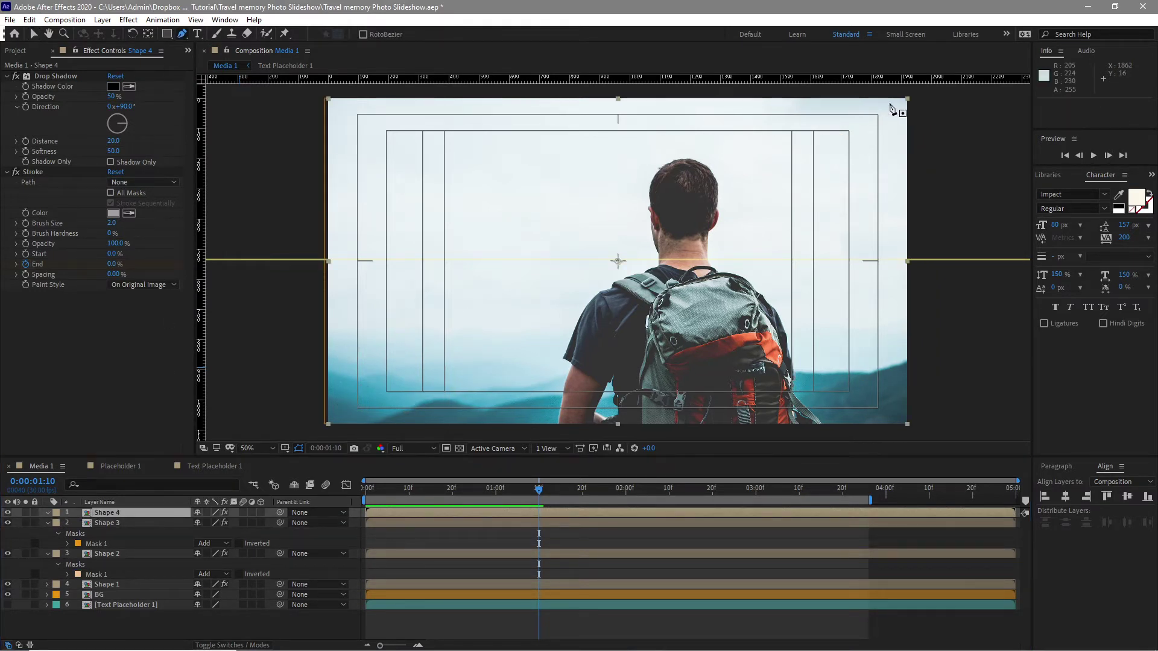
{"action": "left_click", "coordinate": [939, 93]}
{"action": "left_click", "coordinate": [707, 259]}
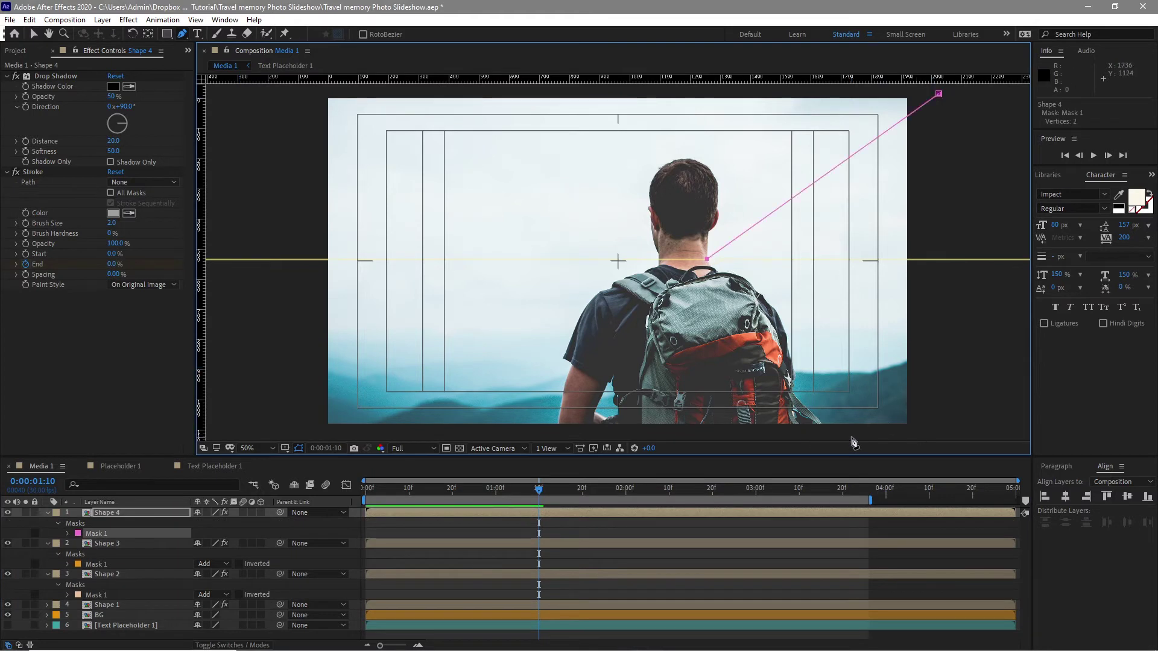
{"action": "left_click", "coordinate": [851, 409]}
{"action": "left_click", "coordinate": [878, 407]}
{"action": "left_click", "coordinate": [744, 259]}
{"action": "left_click", "coordinate": [939, 93]}
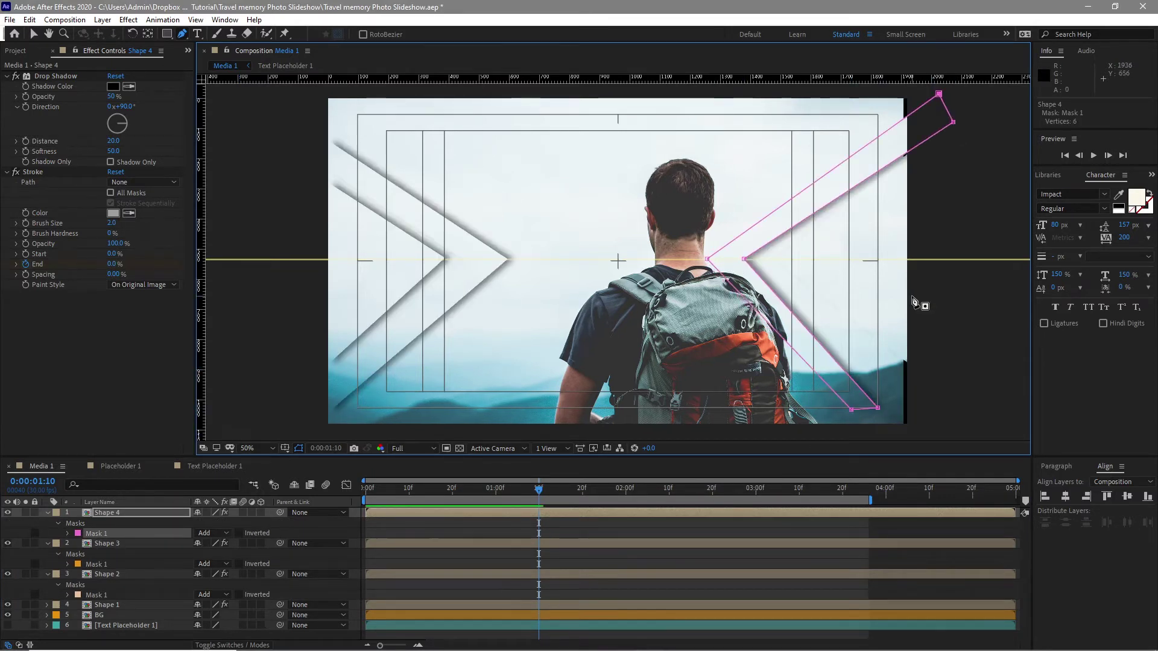
{"action": "key", "text": "v"}
Step: Fit the BG layer to the composition size with the Fit to Comp transform
{"action": "left_click", "coordinate": [422, 332]}
{"action": "left_click", "coordinate": [325, 359]}
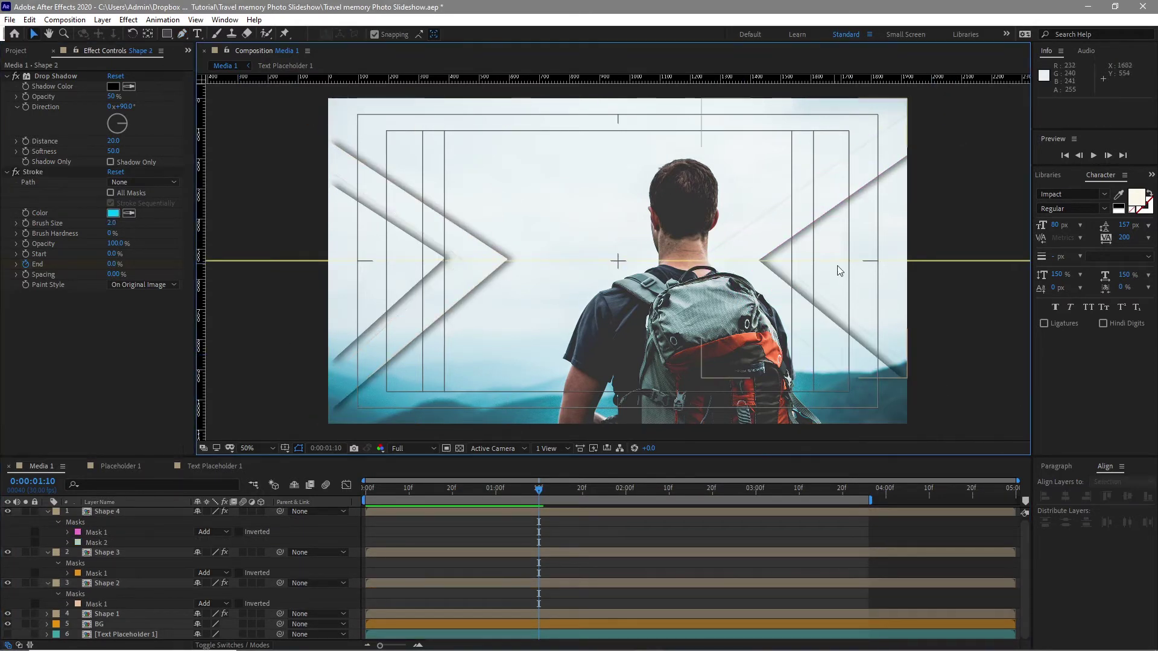
{"action": "left_click", "coordinate": [123, 551]}
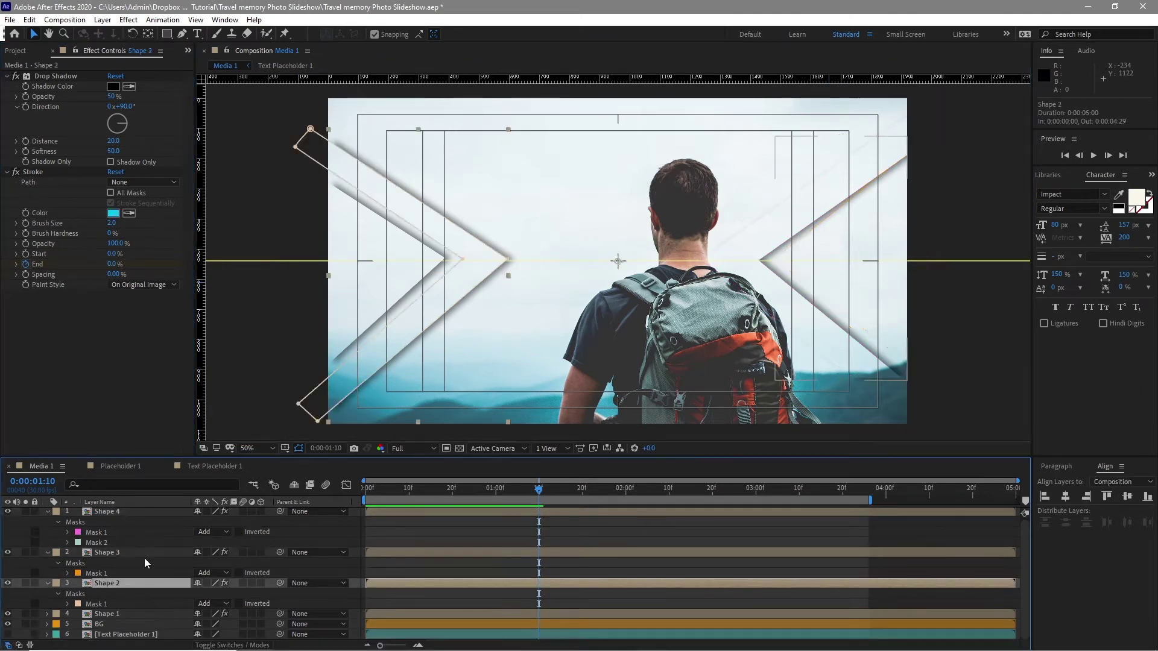
{"action": "left_click_drag", "start_coordinate": [876, 416], "coordinate": [872, 419]}
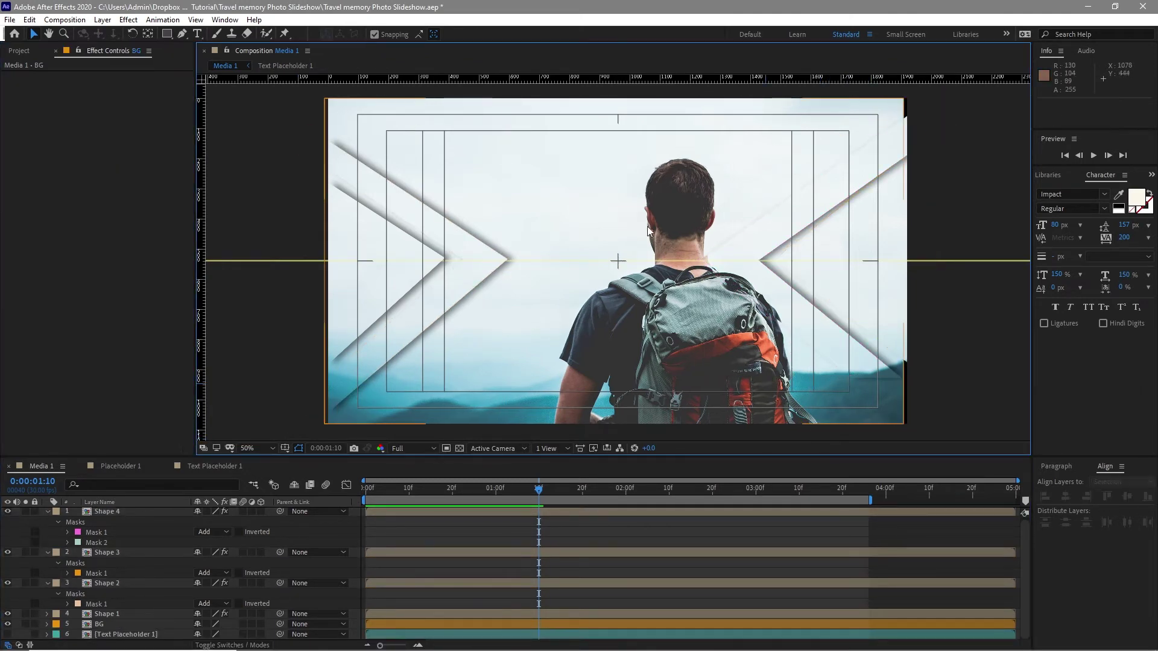
{"action": "right_click", "coordinate": [573, 171]}
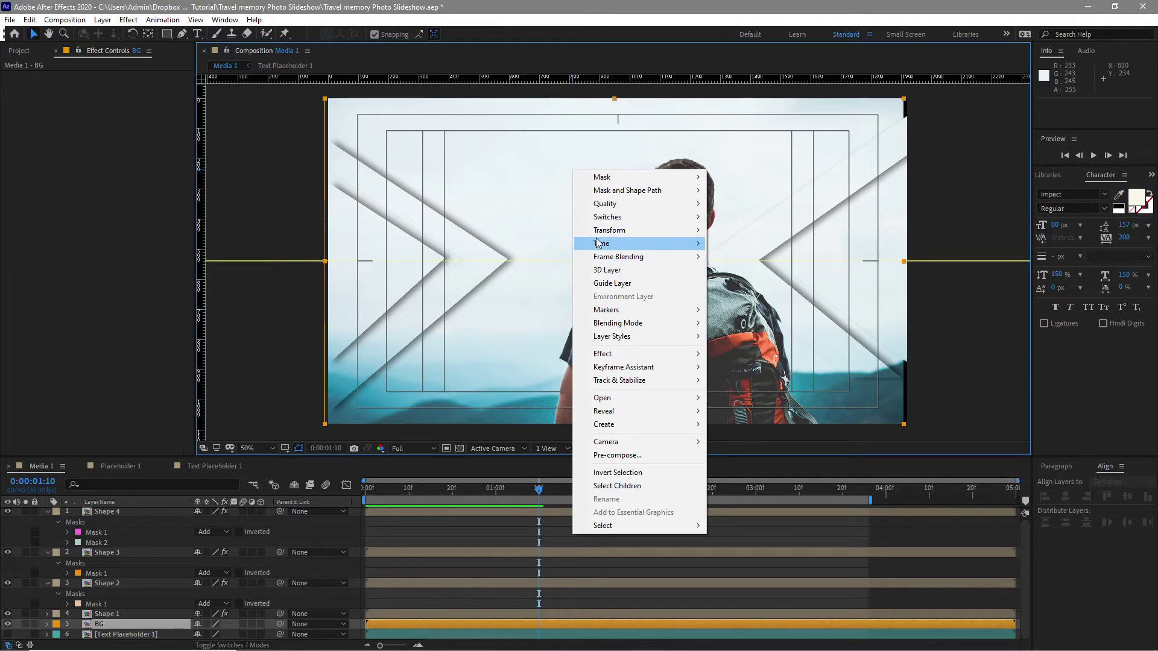
{"action": "mouse_move", "coordinate": [653, 229]}
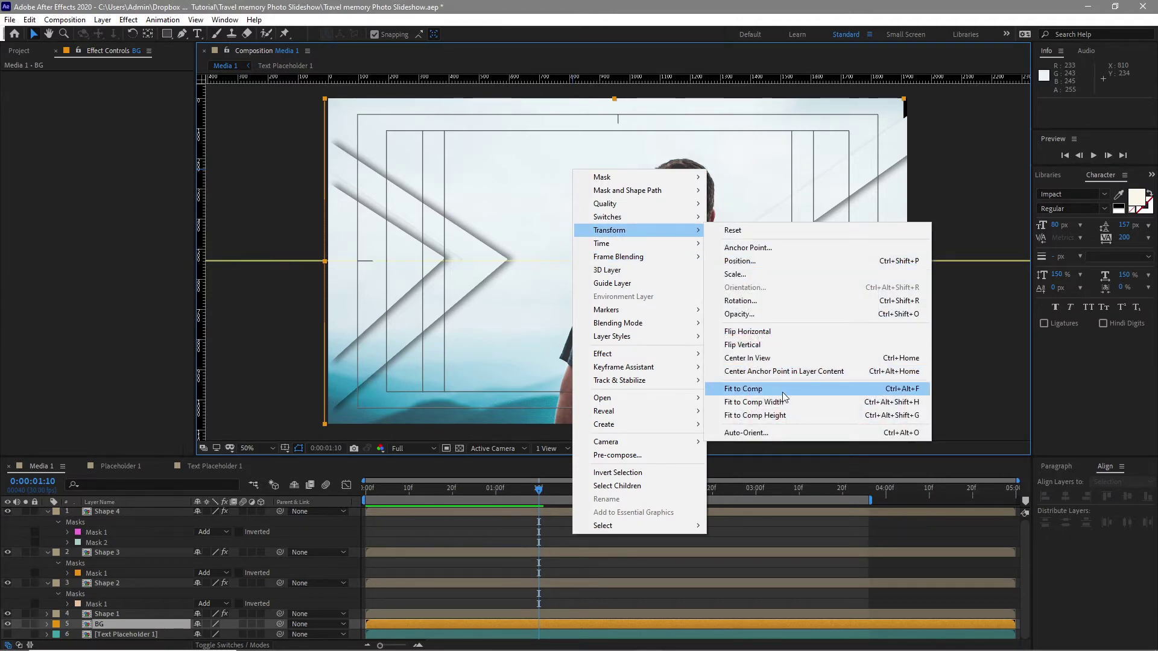
{"action": "left_click", "coordinate": [748, 389]}
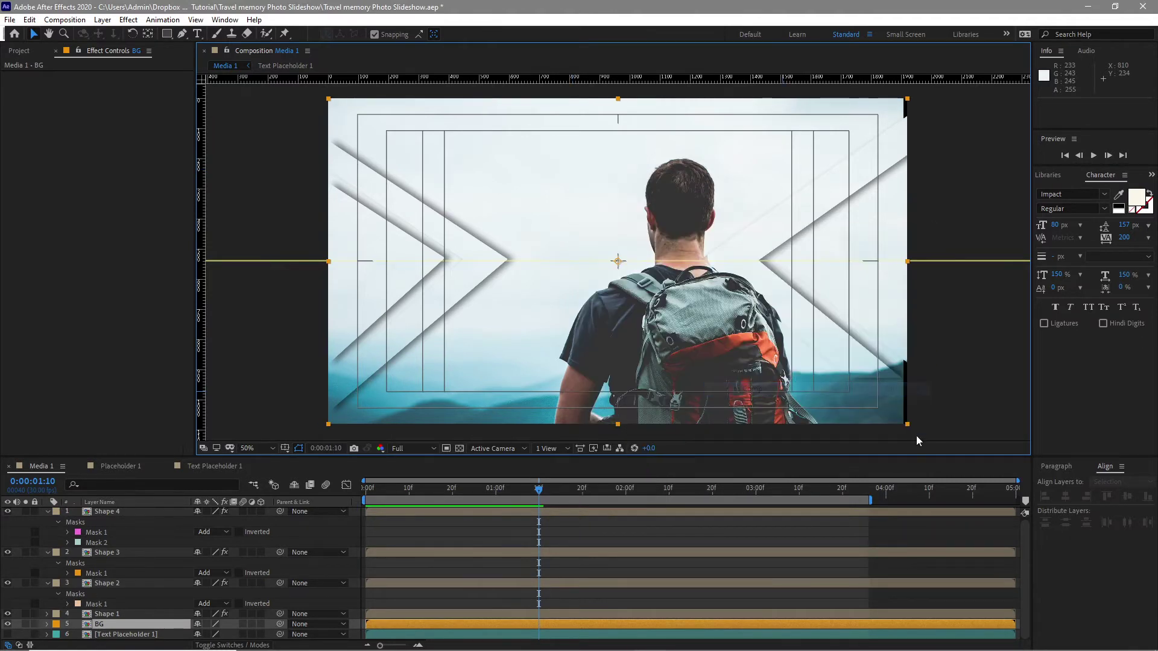
Step: Set Shape 2's Stroke color to 00C9FC
{"action": "left_click", "coordinate": [133, 586]}
{"action": "left_click", "coordinate": [110, 215]}
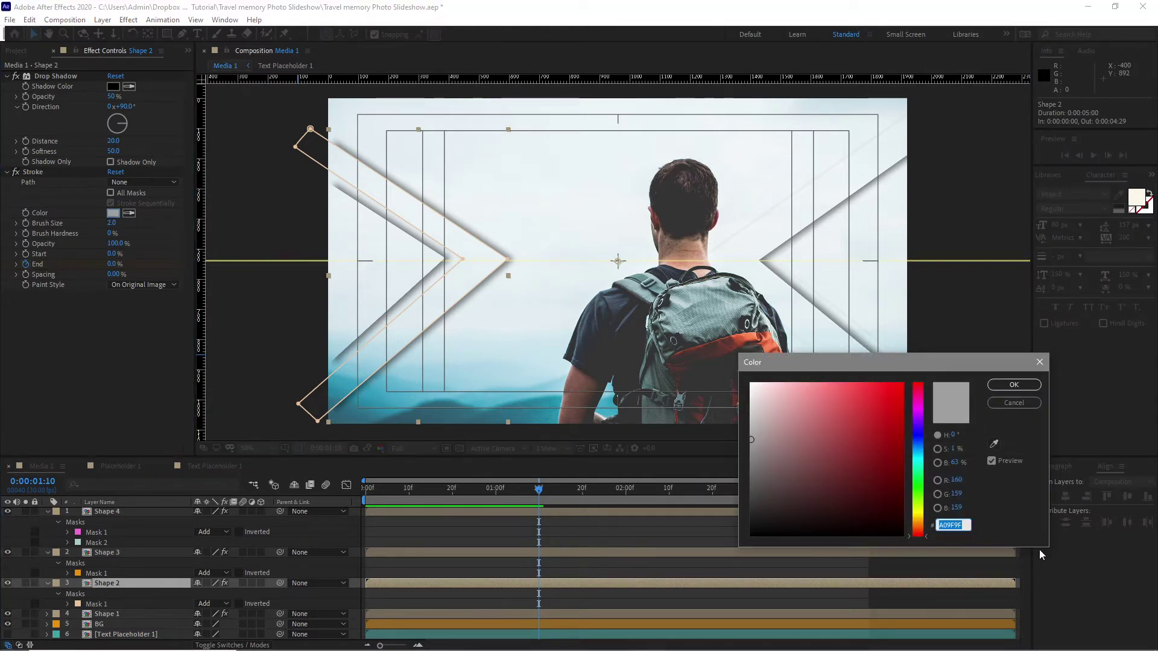
{"action": "type", "text": "00C"}
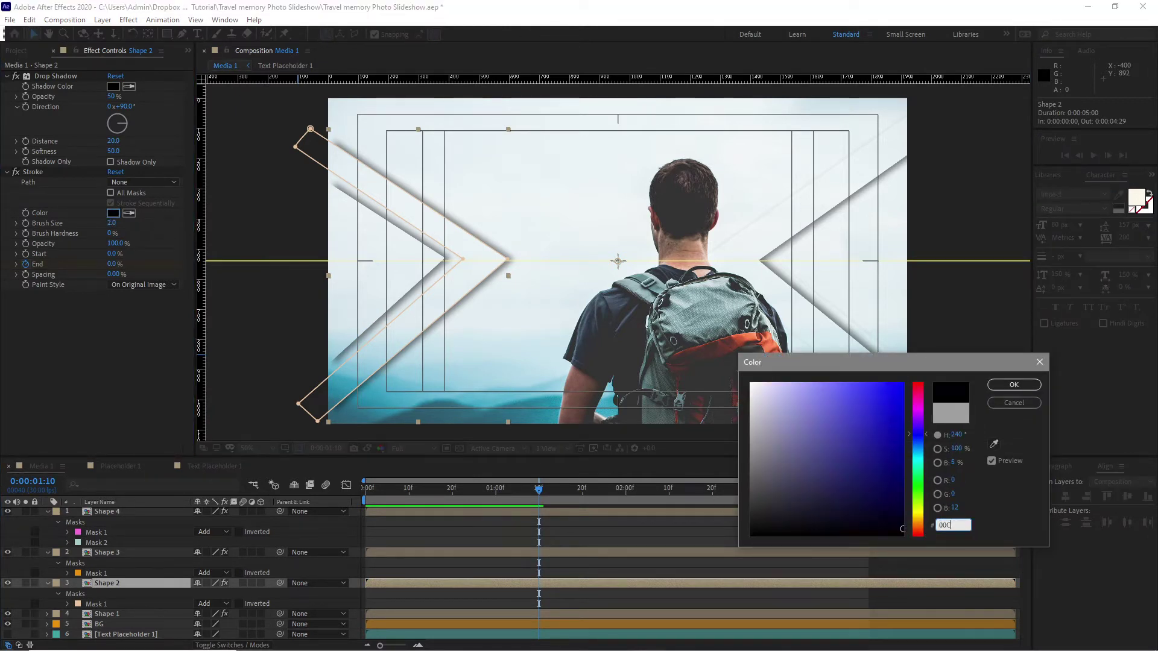
{"action": "type", "text": "9FC"}
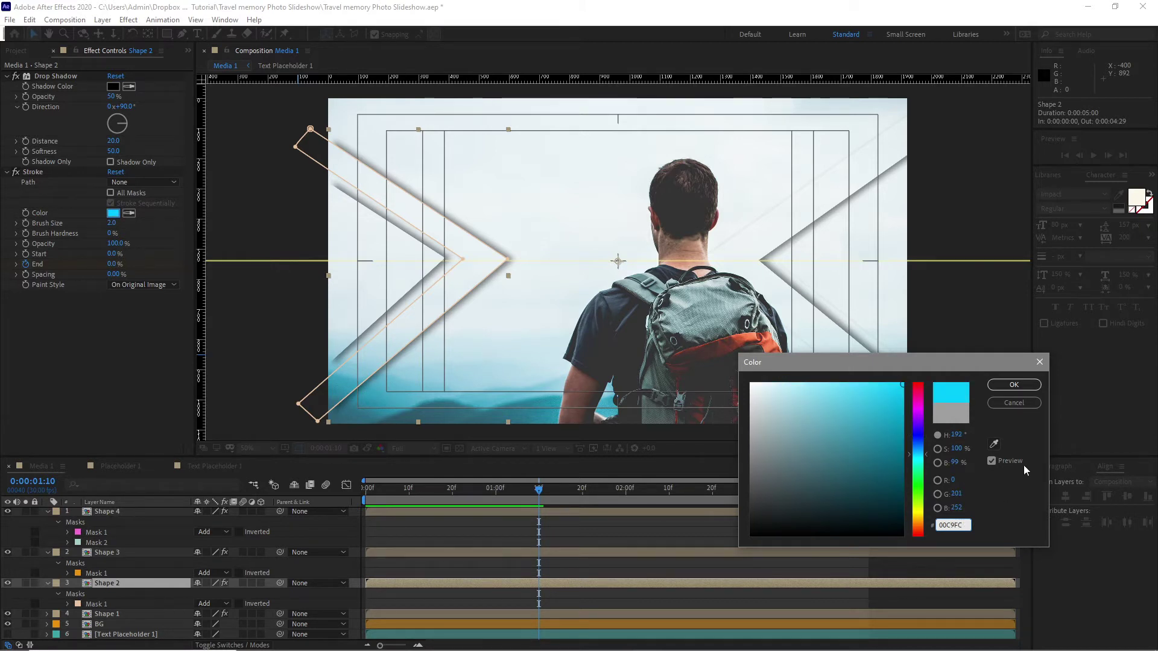
{"action": "left_click", "coordinate": [1018, 389]}
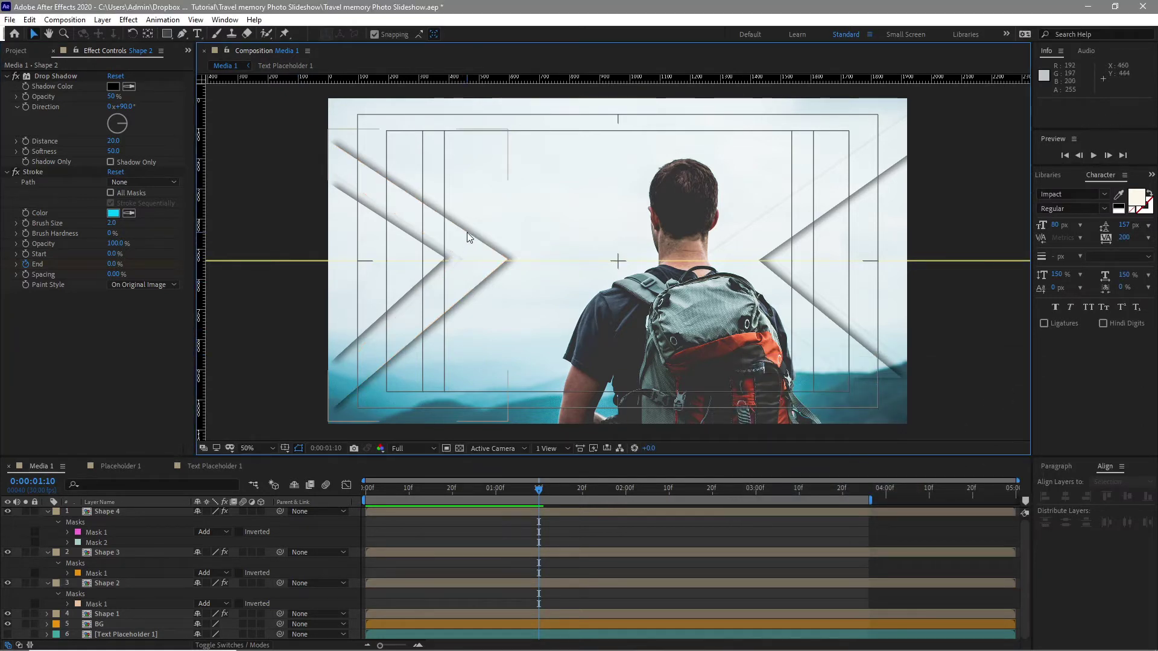
Step: Set Shape 3's Stroke color to 00C9FC
{"action": "left_click", "coordinate": [146, 581]}
{"action": "left_click", "coordinate": [145, 552]}
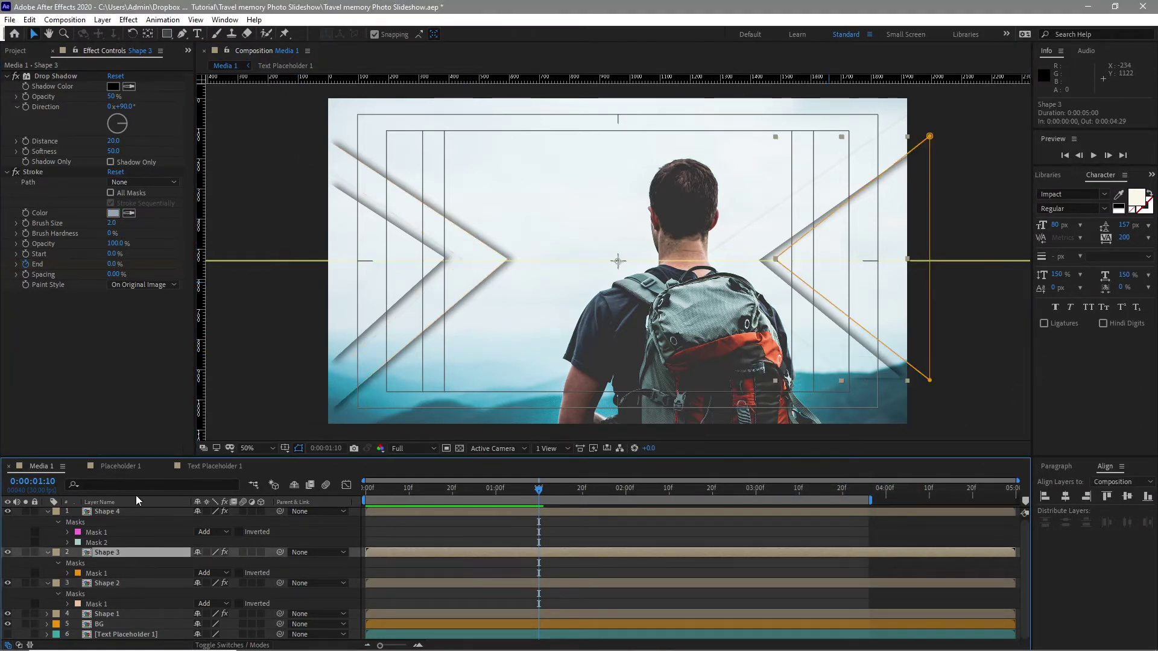
{"action": "left_click", "coordinate": [114, 213]}
{"action": "type", "text": "00C"}
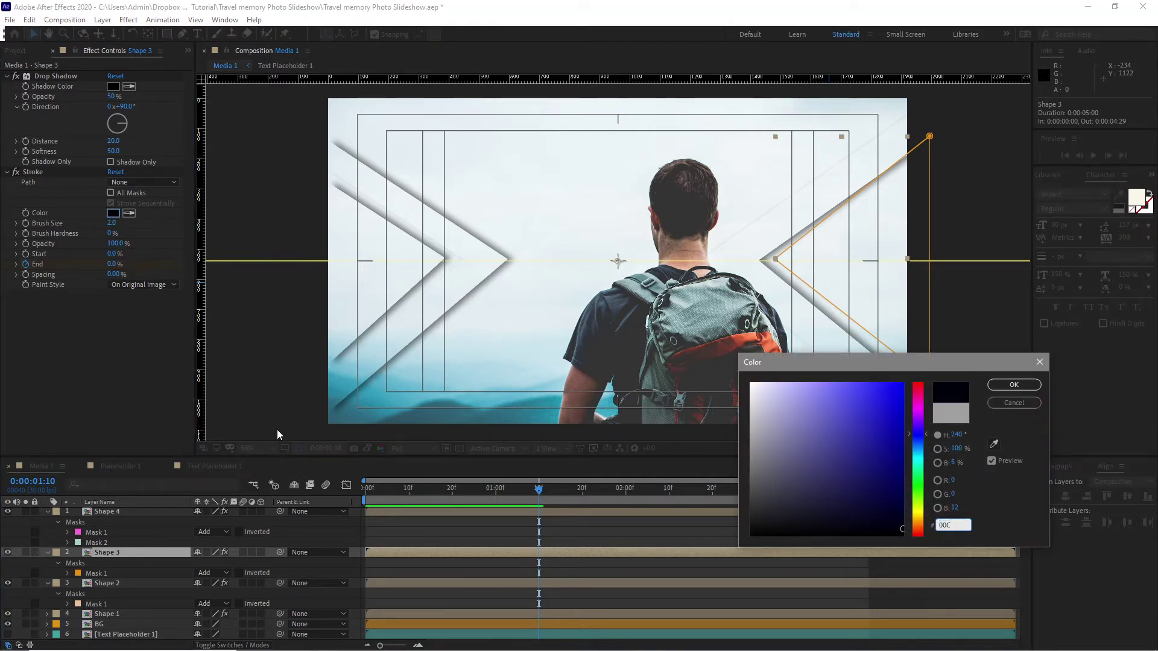
{"action": "type", "text": "9FC"}
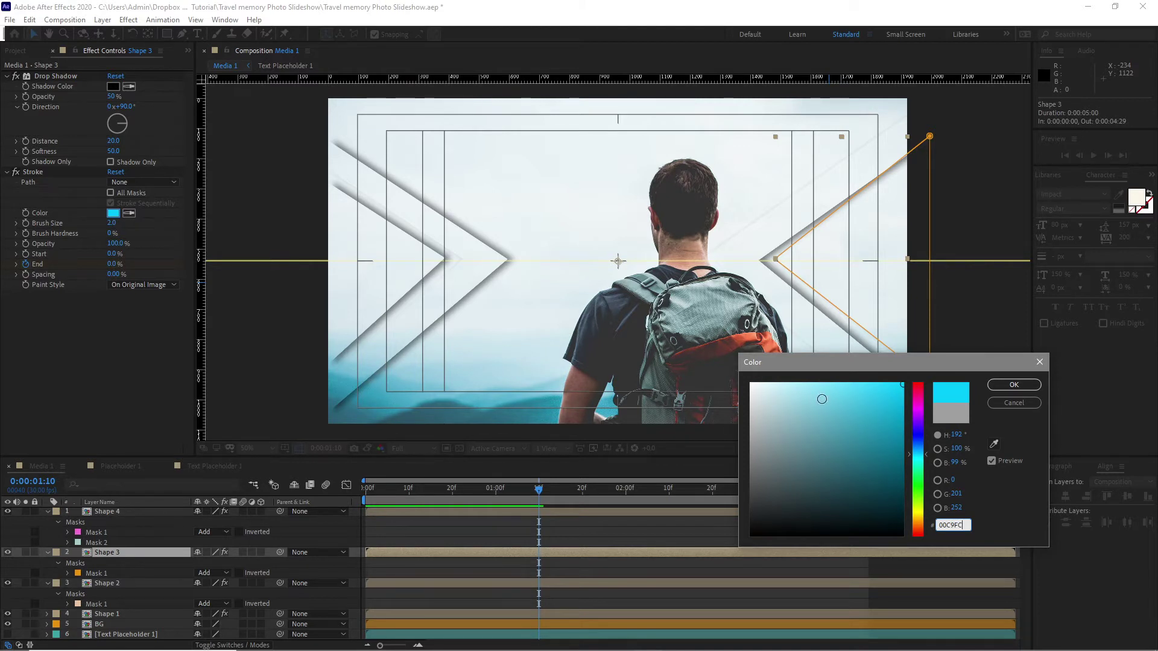
{"action": "left_click", "coordinate": [1020, 389]}
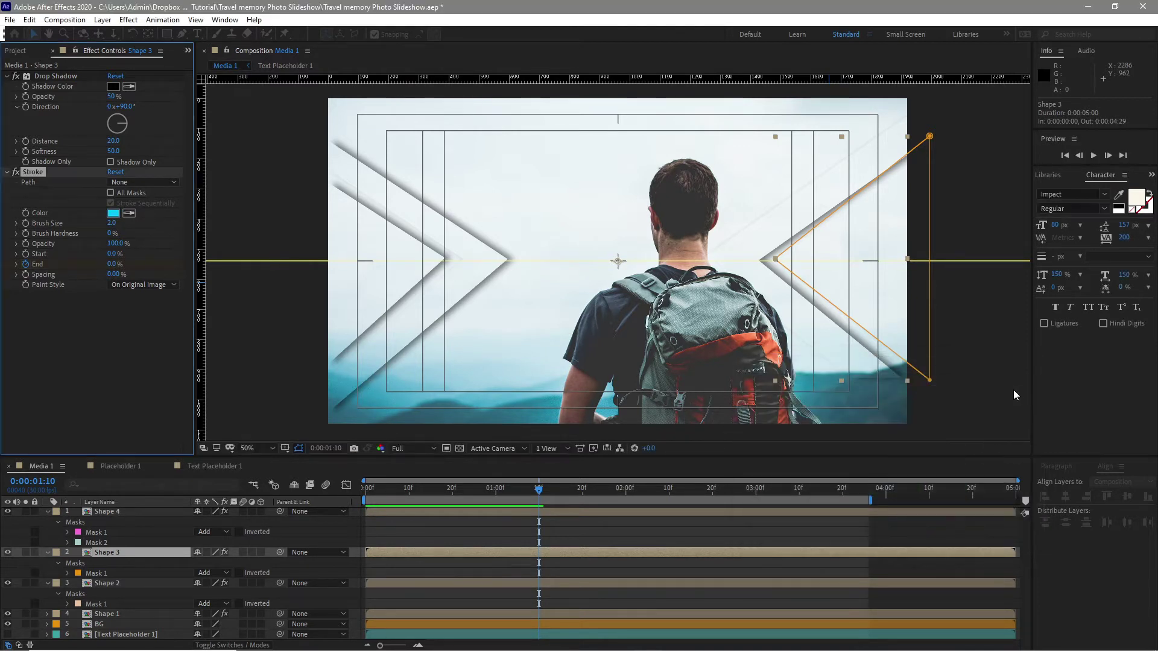
Step: Collapse the expanded shape layers, then select Shape 1 through Shape 4 and reveal their keyframed properties
{"action": "left_click", "coordinate": [47, 516]}
{"action": "left_click", "coordinate": [48, 523]}
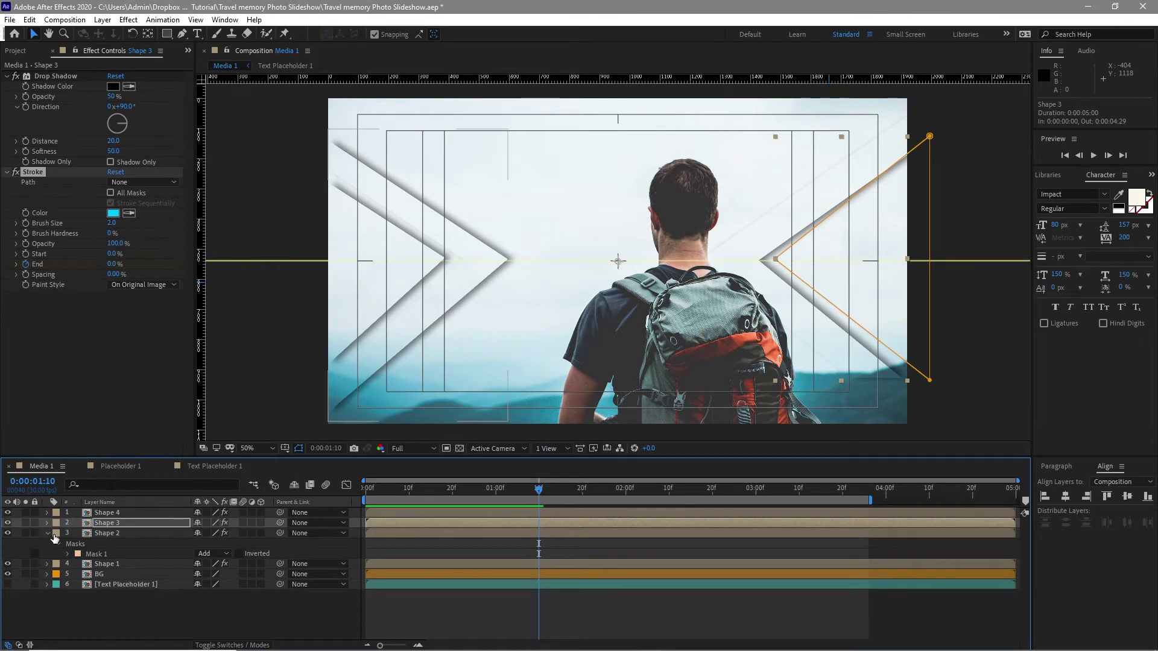
{"action": "left_click", "coordinate": [46, 534]}
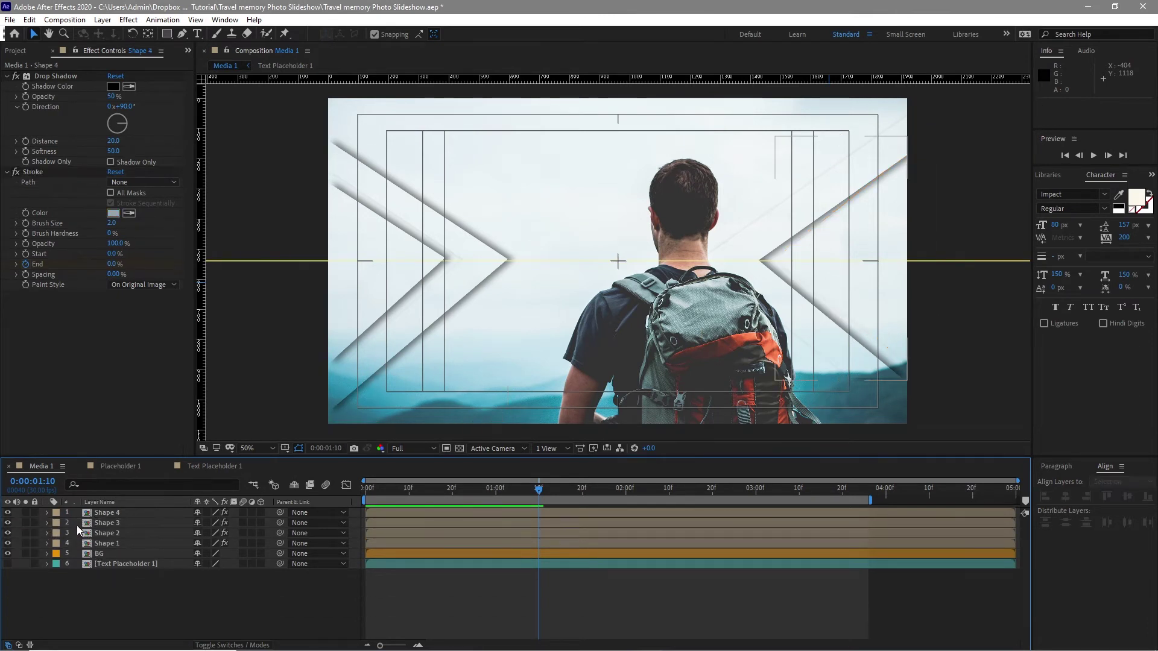
{"action": "left_click_drag", "start_coordinate": [75, 513], "coordinate": [108, 547]}
{"action": "key", "text": "space"}
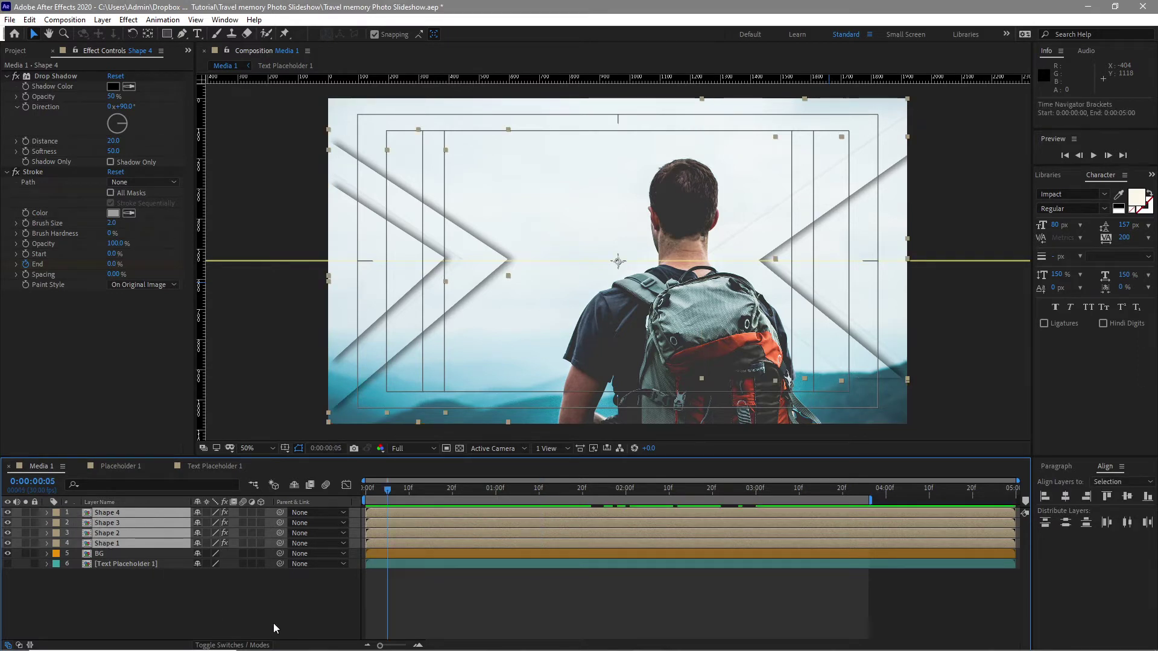
{"action": "key", "text": "u"}
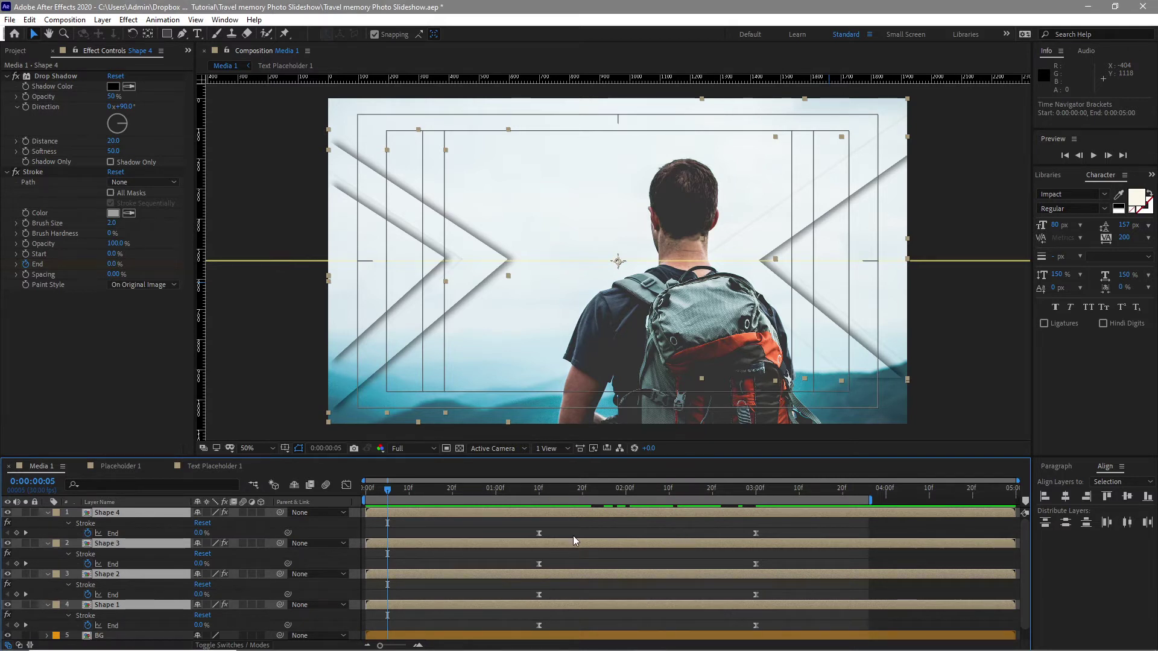
Step: Shift the Stroke End keyframes of Shape 1 and Shape 3 earlier, with Shape 3's first keyframe at 0:00:01:02
{"action": "left_click_drag", "start_coordinate": [501, 621], "coordinate": [683, 629]}
{"action": "left_click_drag", "start_coordinate": [514, 589], "coordinate": [614, 597]}
{"action": "left_click_drag", "start_coordinate": [514, 554], "coordinate": [794, 571]}
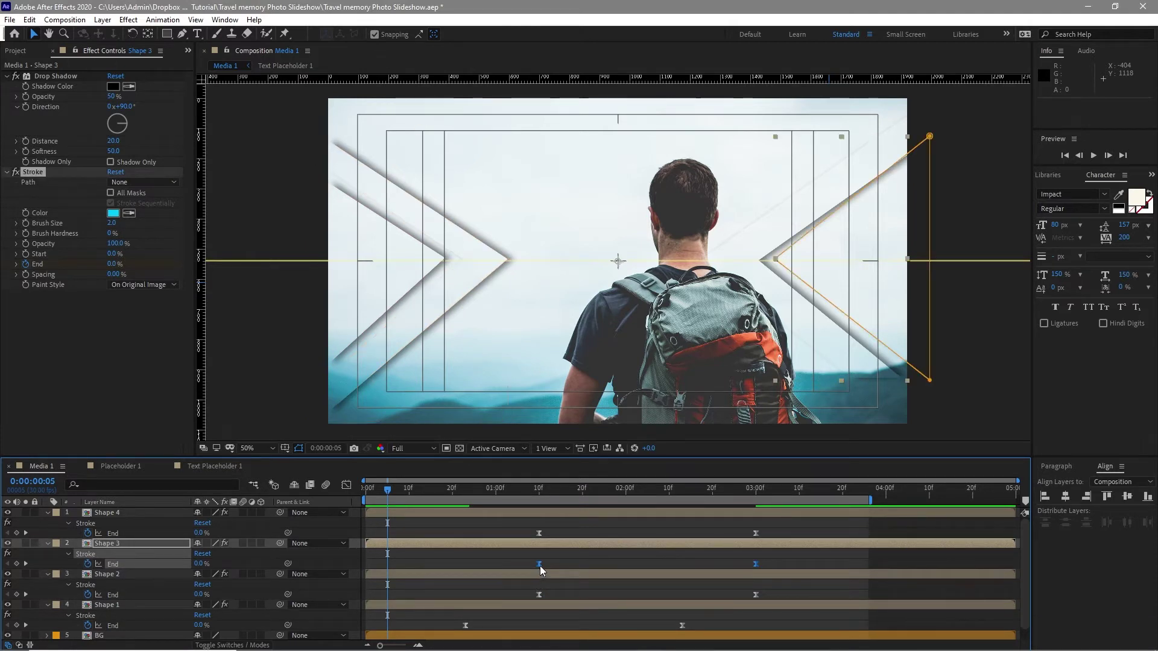
{"action": "left_click_drag", "start_coordinate": [539, 564], "coordinate": [509, 572]}
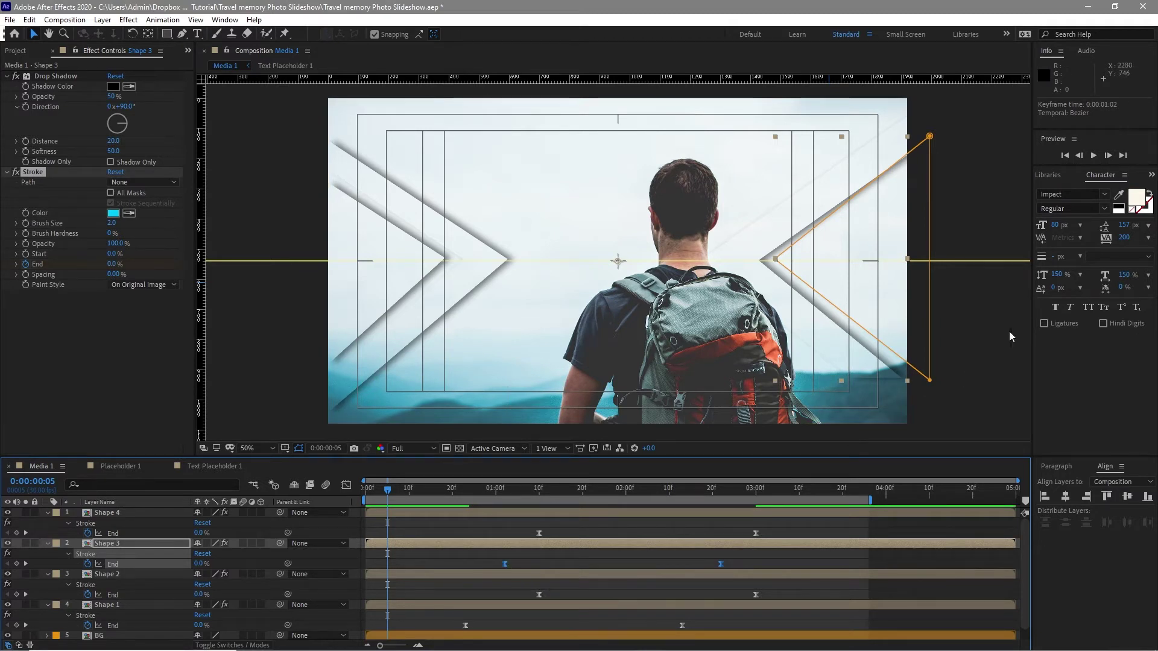
Step: Collapse the shape layers and add Position keyframes to Shape 1 through Shape 4 at 0:00:01:10
{"action": "left_click", "coordinate": [46, 514]}
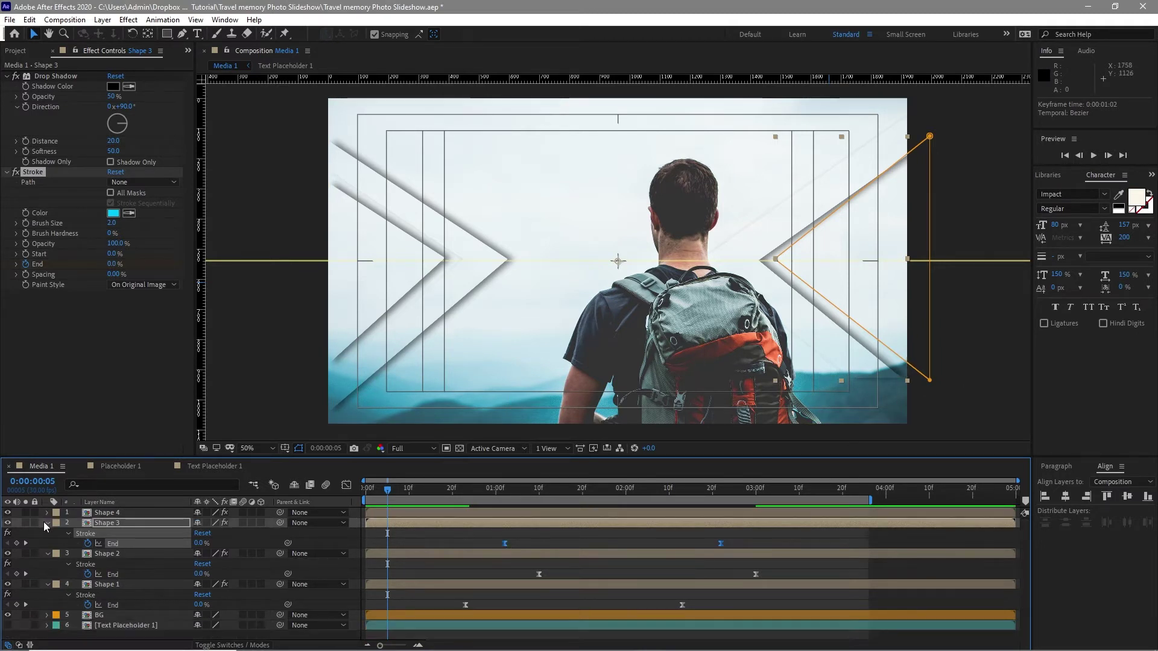
{"action": "left_click", "coordinate": [45, 523]}
{"action": "left_click", "coordinate": [46, 534]}
{"action": "left_click", "coordinate": [46, 544]}
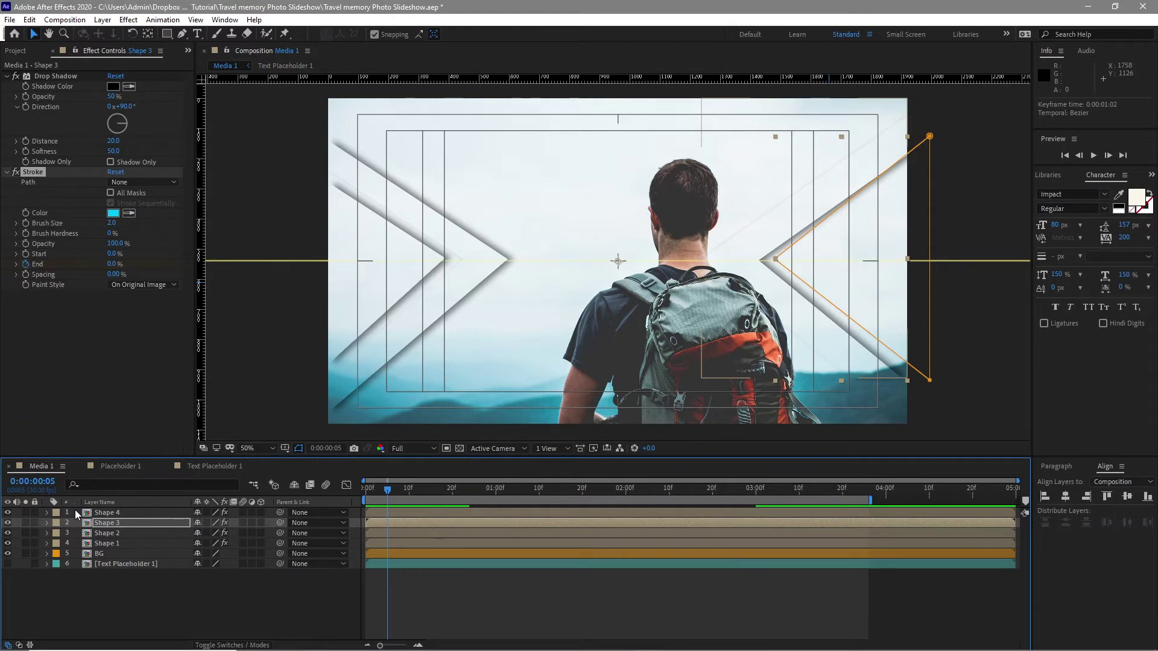
{"action": "left_click_drag", "start_coordinate": [75, 509], "coordinate": [106, 541]}
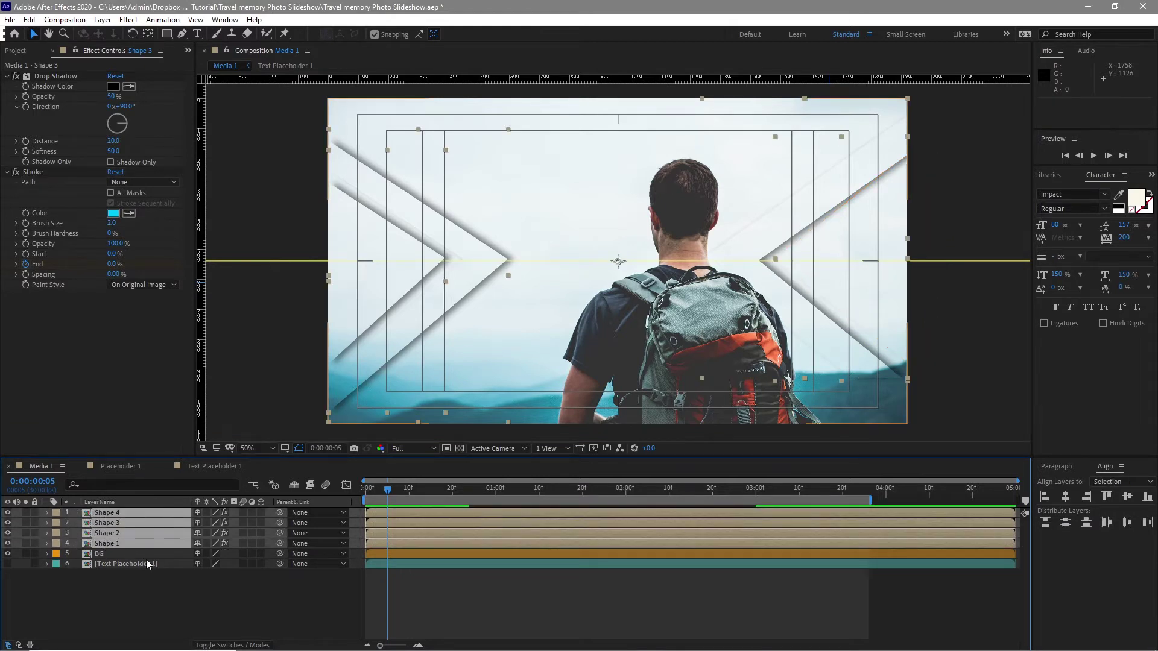
{"action": "key", "text": "p"}
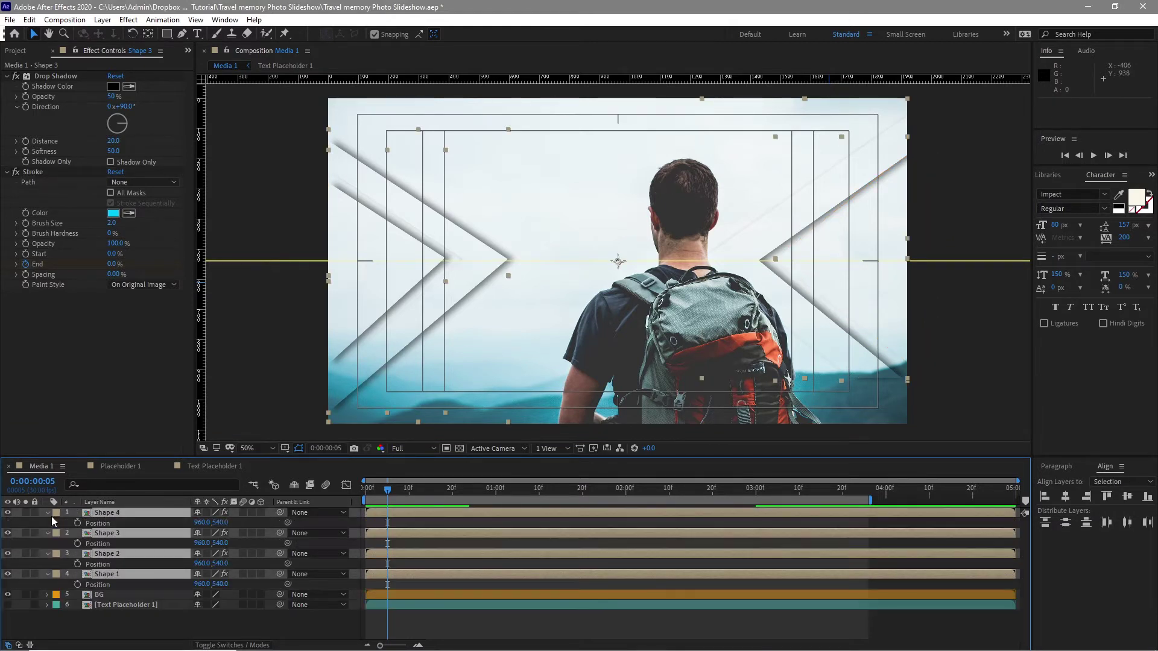
{"action": "key", "text": "space"}
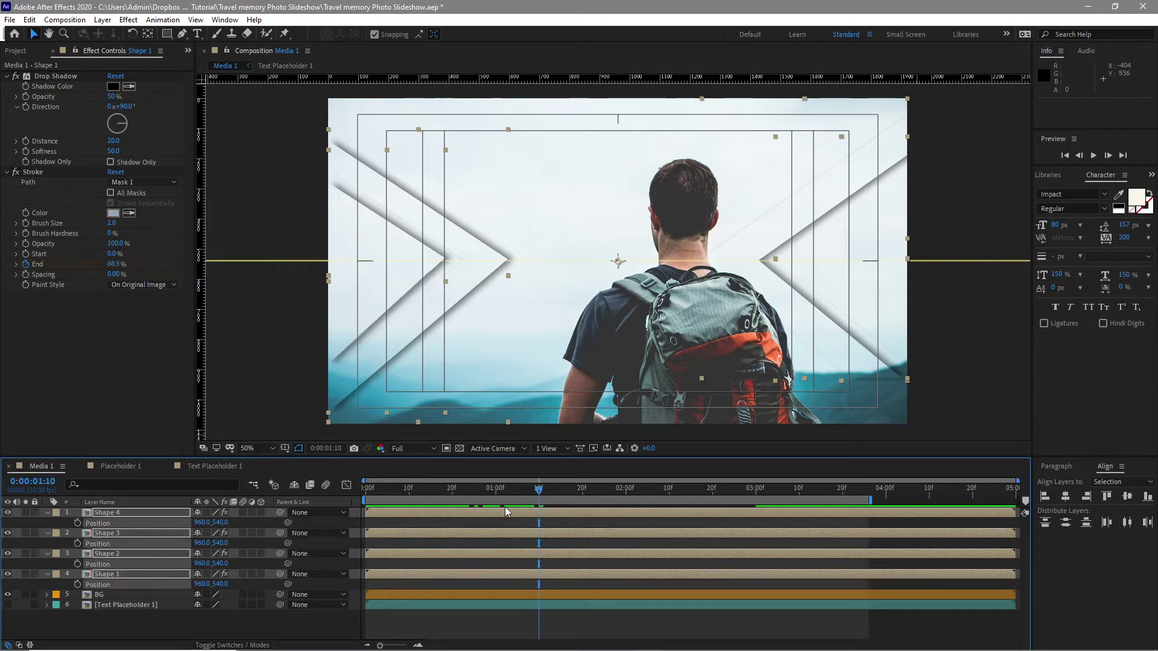
{"action": "left_click", "coordinate": [77, 523]}
Step: At 0:00:00:00, set the horizontal Position of Shape 1 to 546, Shape 2 to 344, Shape 3 to 1432 and Shape 4 to 1675
{"action": "left_click_drag", "start_coordinate": [541, 491], "coordinate": [366, 492]}
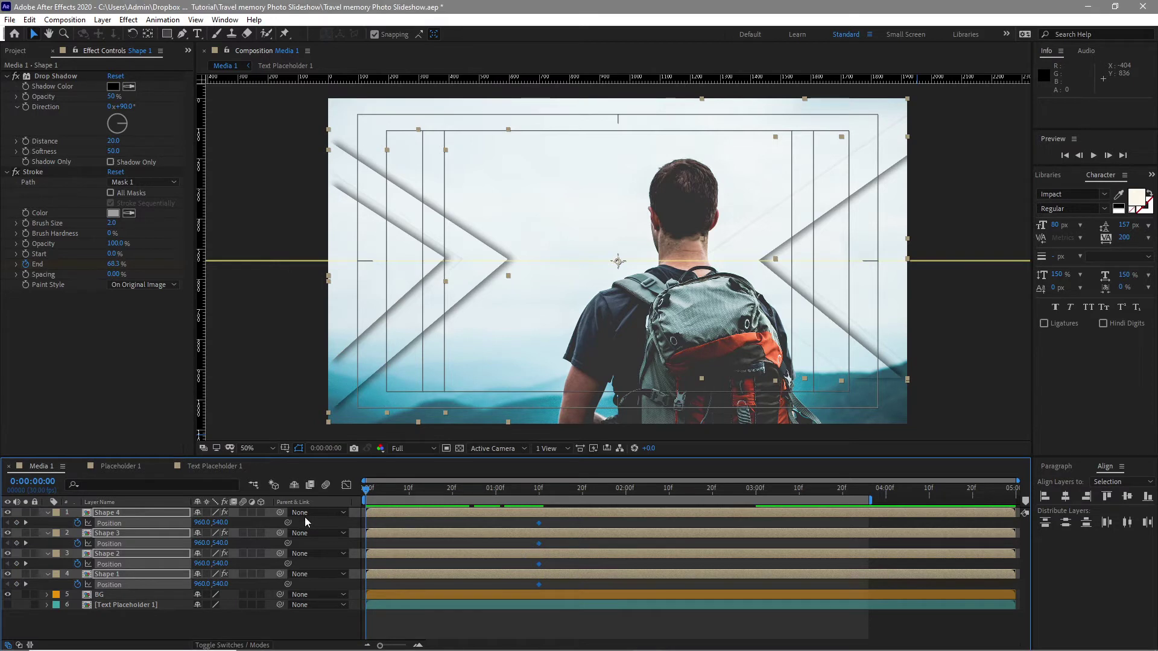
{"action": "key", "text": "F2"}
{"action": "left_click", "coordinate": [168, 576]}
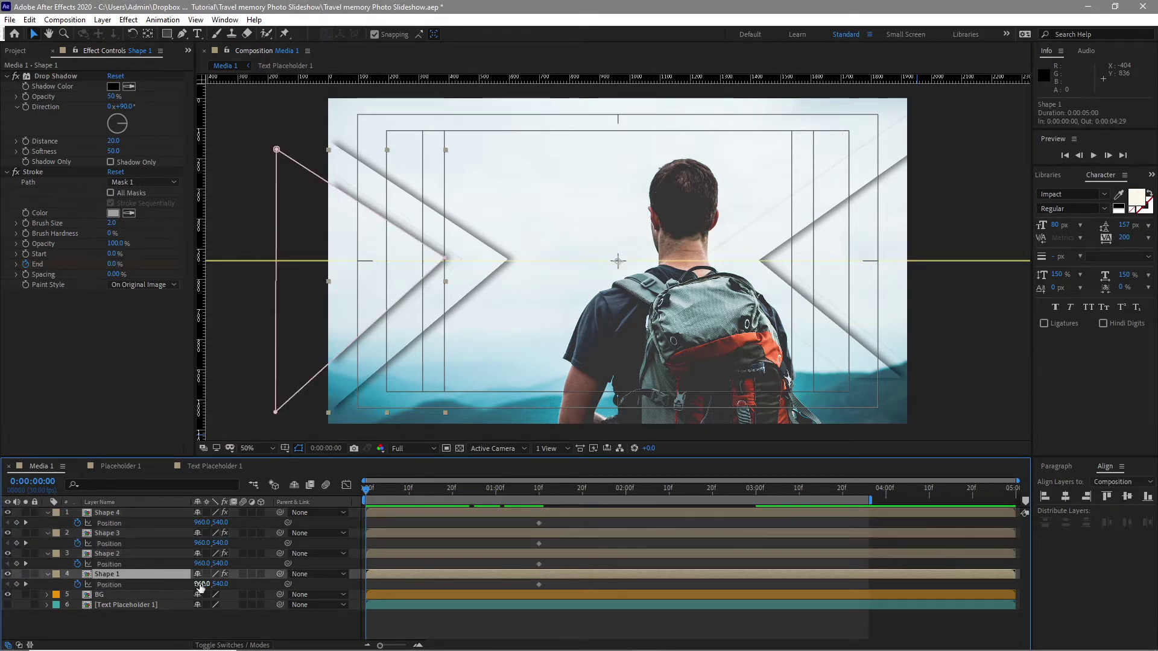
{"action": "left_click_drag", "start_coordinate": [200, 584], "coordinate": [6, 584]}
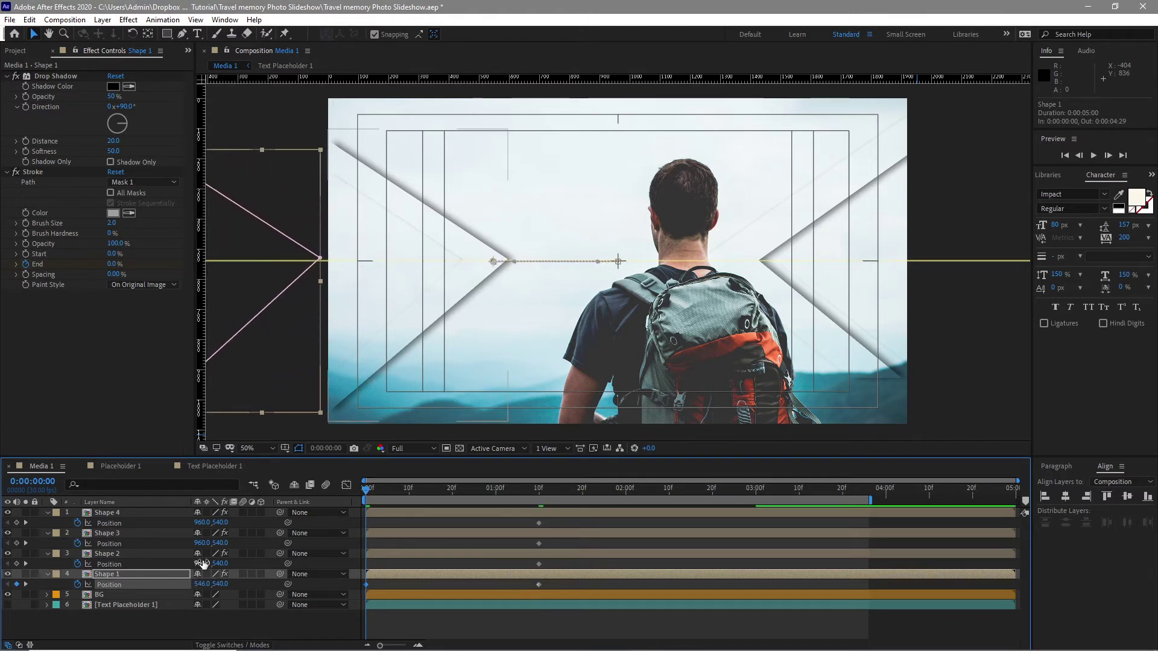
{"action": "left_click_drag", "start_coordinate": [202, 563], "coordinate": [6, 563]}
{"action": "left_click_drag", "start_coordinate": [202, 563], "coordinate": [96, 564]}
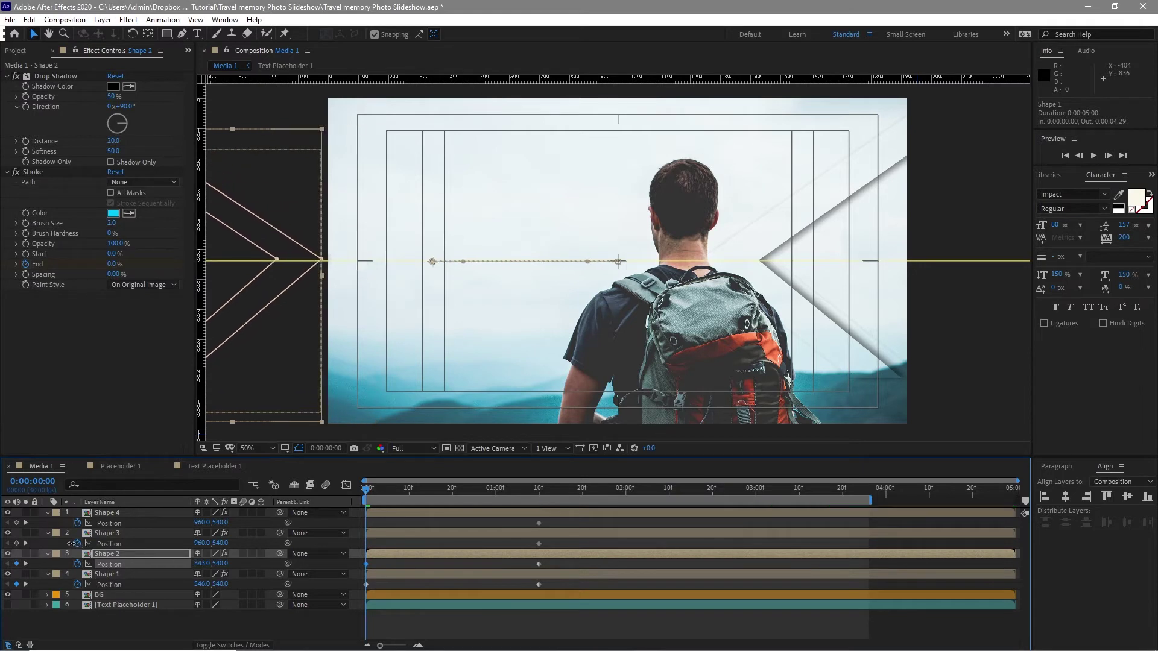
{"action": "left_click_drag", "start_coordinate": [202, 543], "coordinate": [374, 554]}
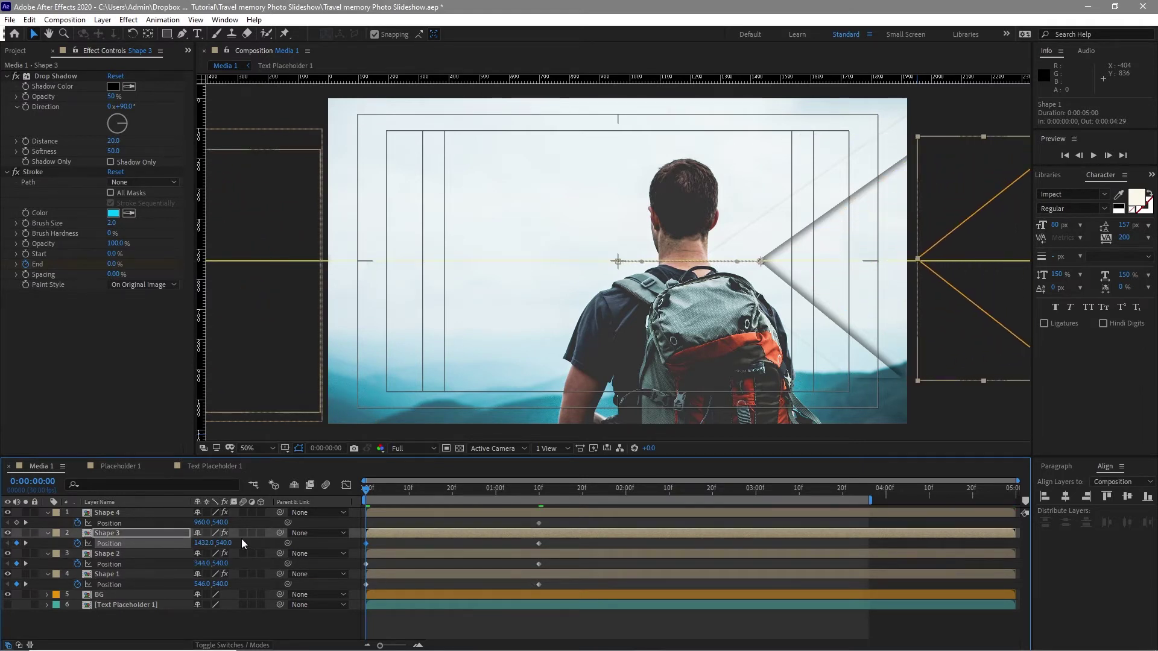
{"action": "left_click_drag", "start_coordinate": [205, 525], "coordinate": [273, 547]}
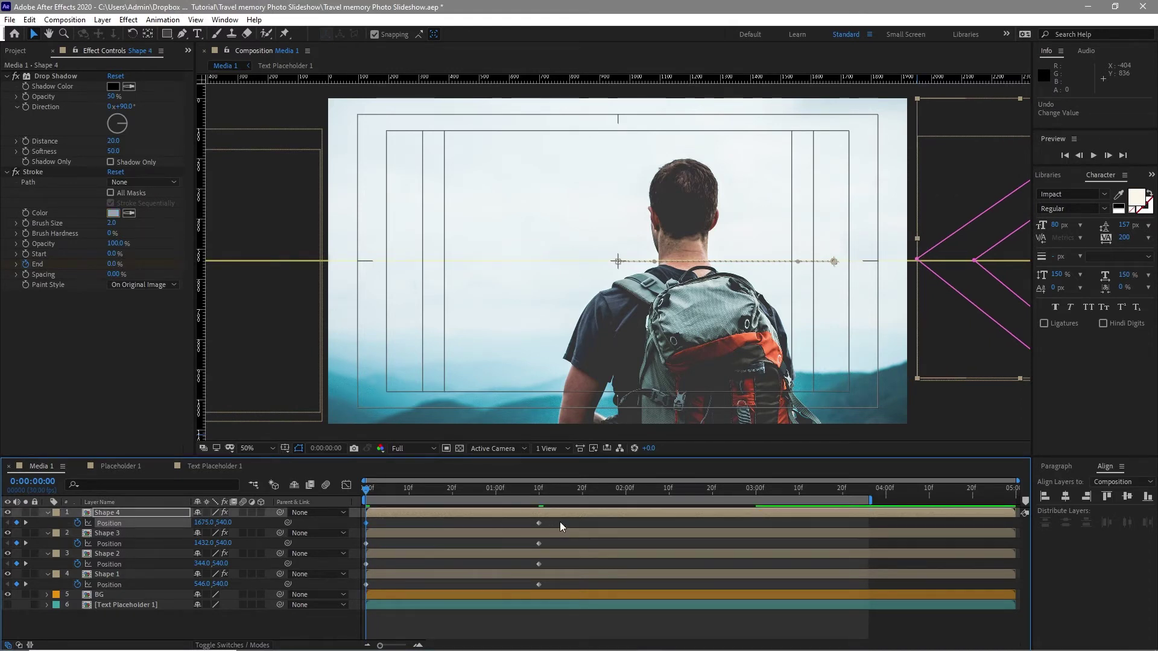
Step: Select all Position keyframes of the four shape layers and apply Easy Ease to them
{"action": "left_click_drag", "start_coordinate": [560, 522], "coordinate": [364, 593]}
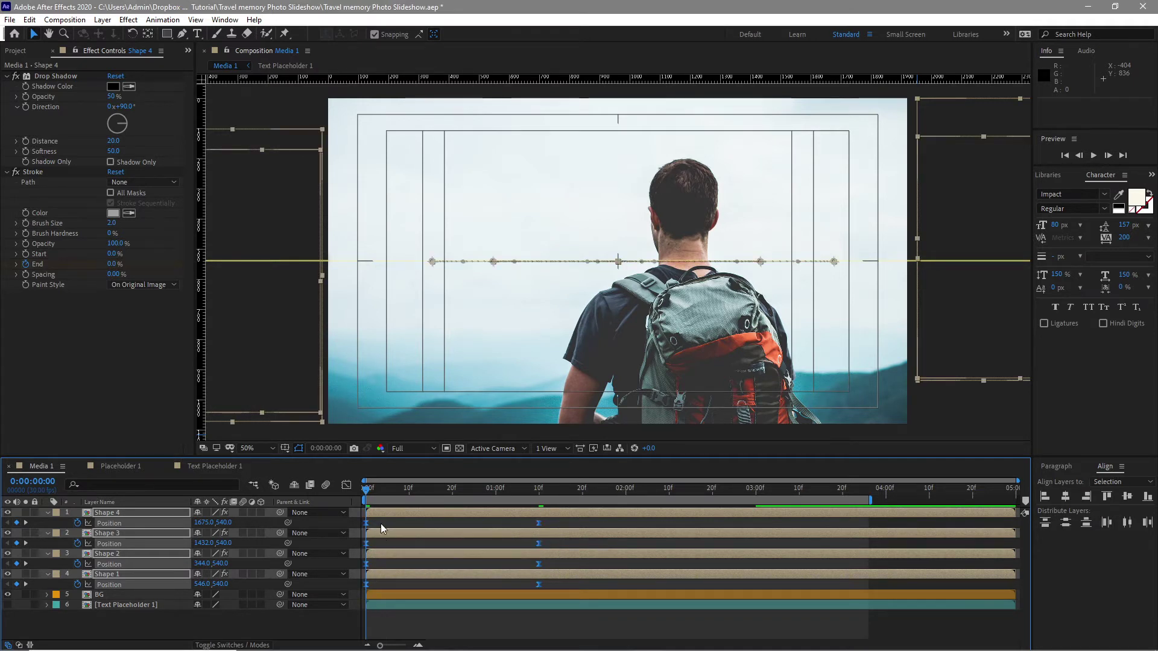
Step: Reshape the Position speed curves of the four shape layers to peak early and ease out slowly, and collapse their properties
{"action": "left_click", "coordinate": [347, 487]}
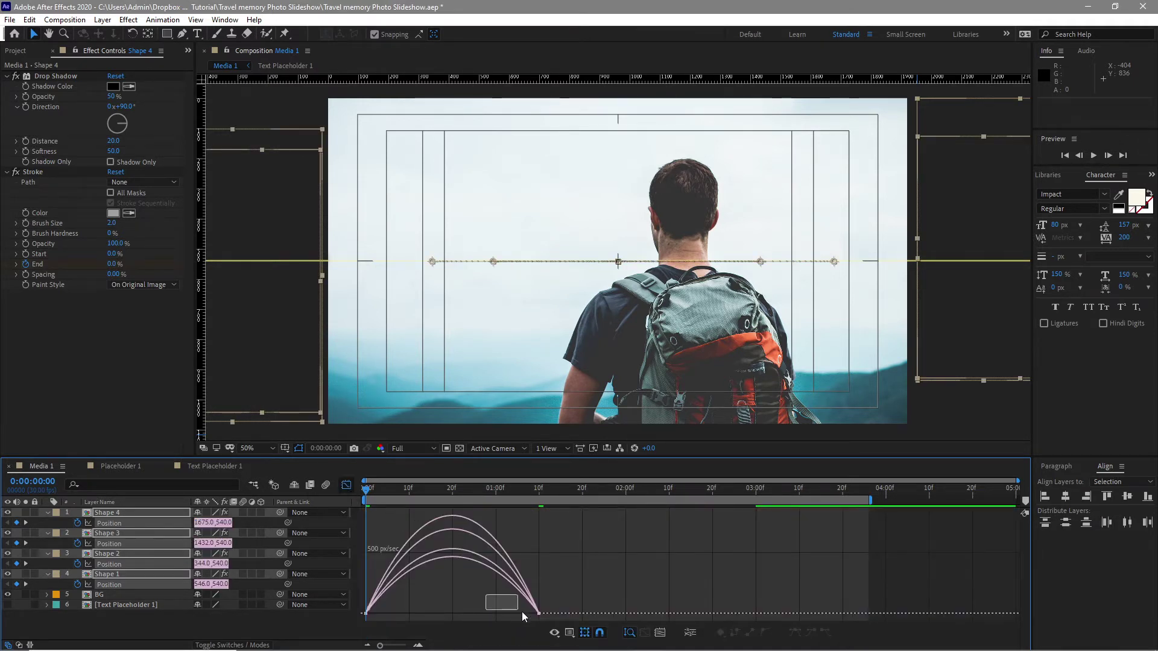
{"action": "left_click_drag", "start_coordinate": [548, 622], "coordinate": [434, 614]}
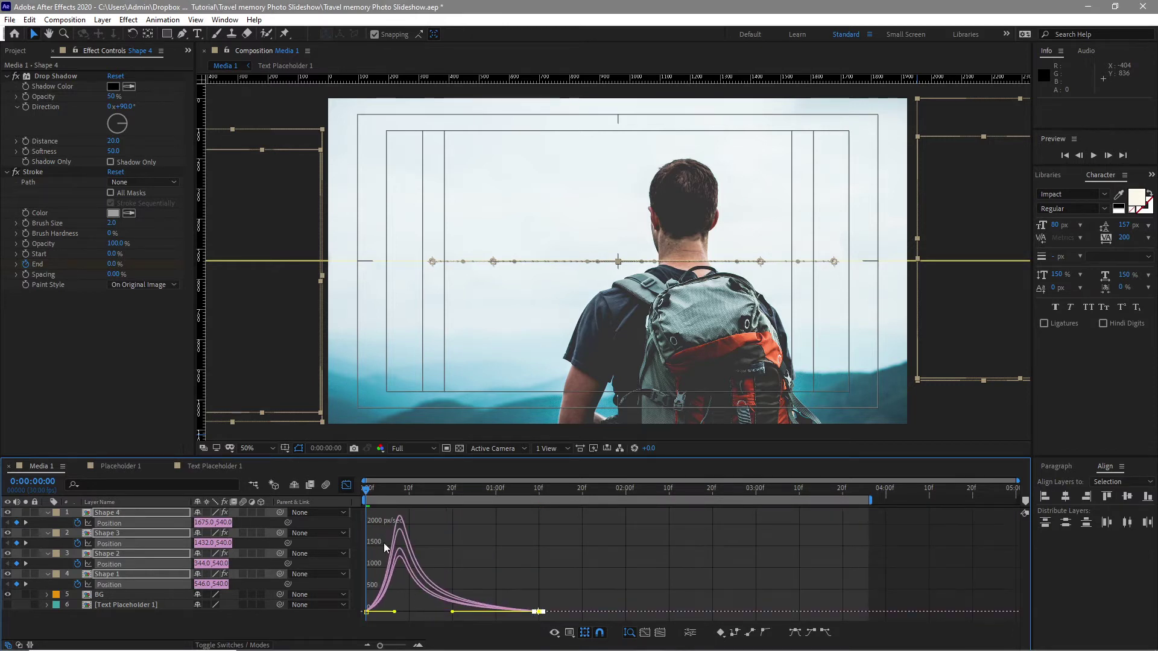
{"action": "key", "text": "shift+F3"}
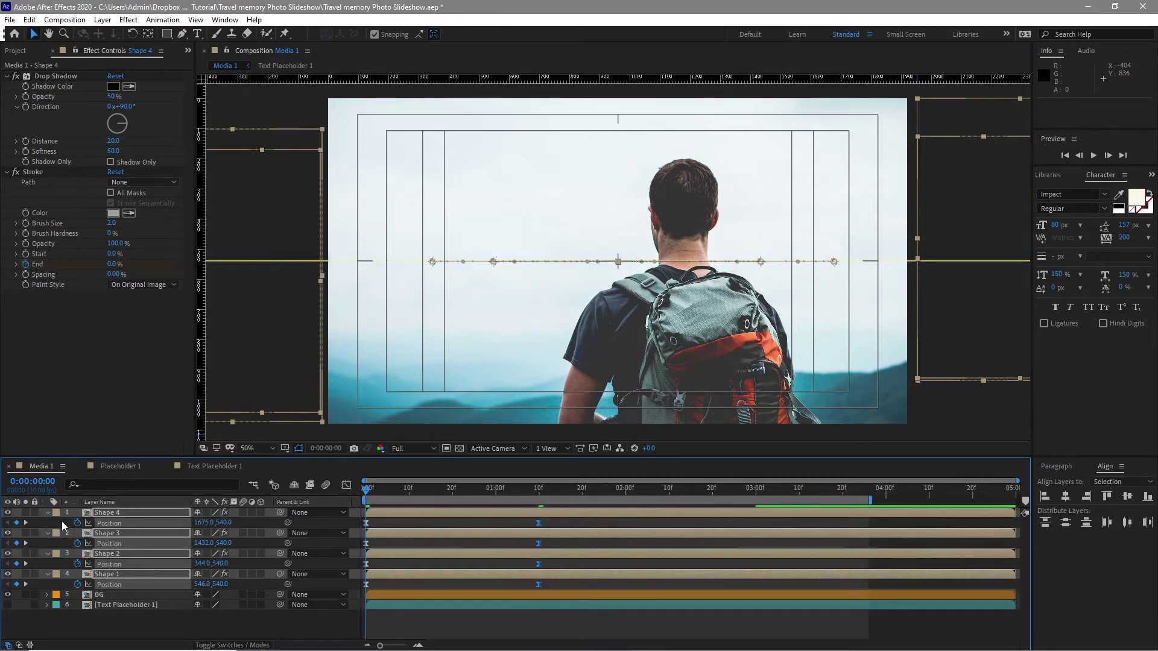
{"action": "key", "text": "u"}
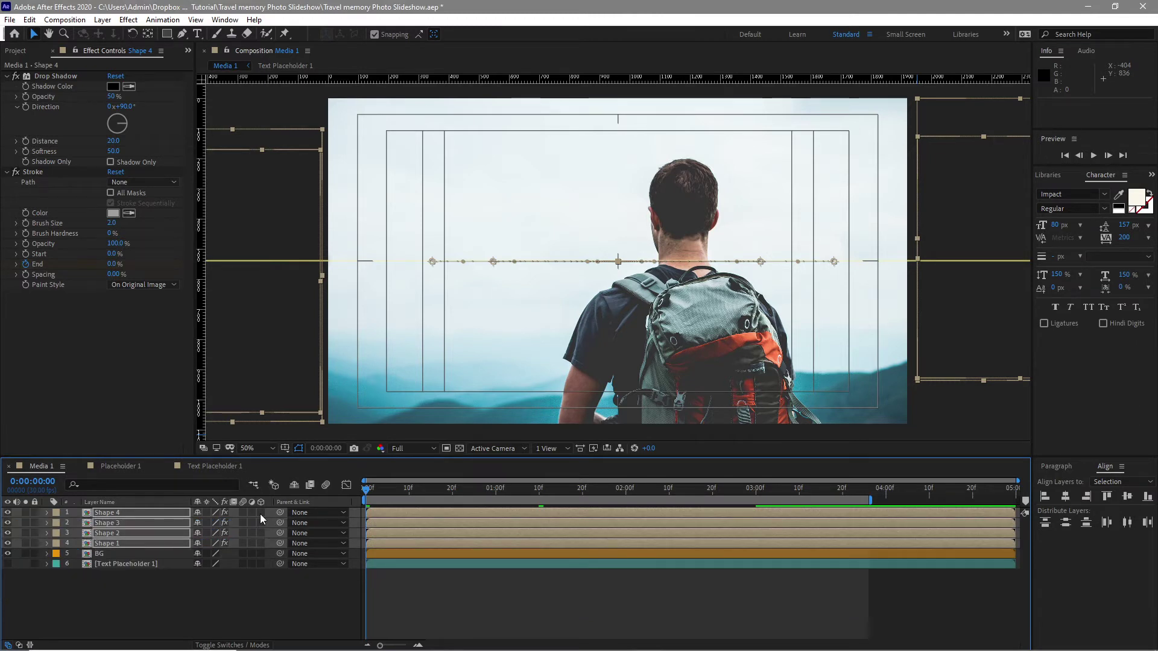
Step: Make the four shape layers and BG 3D layers and view the composition from the Top
{"action": "left_click", "coordinate": [262, 552]}
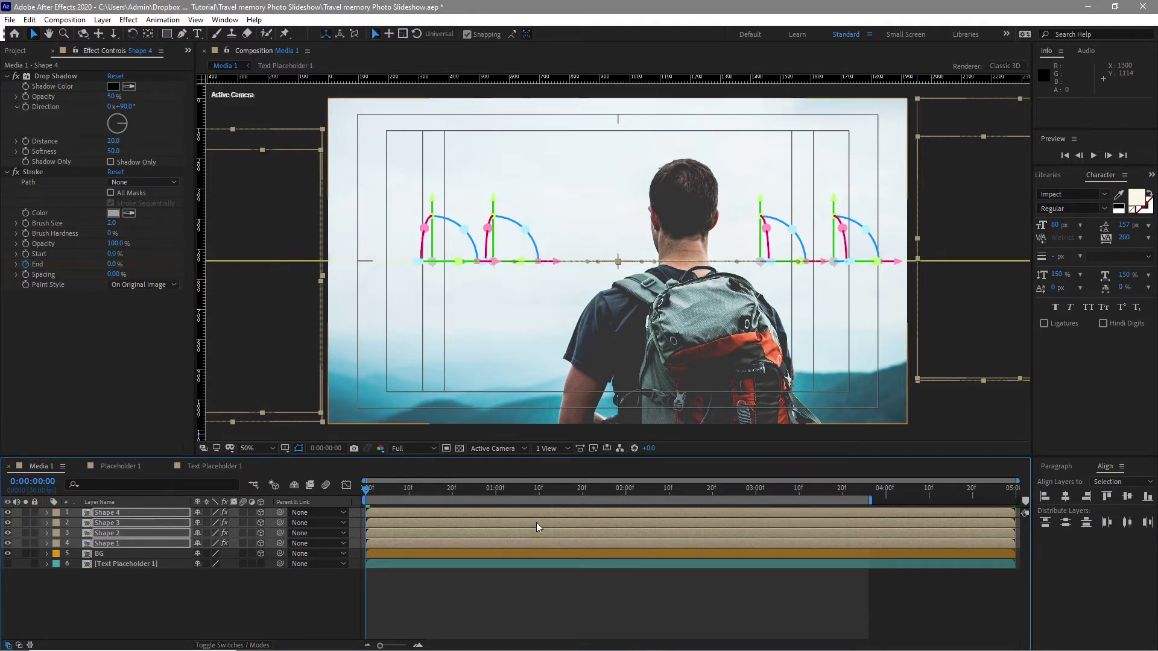
{"action": "left_click", "coordinate": [509, 450]}
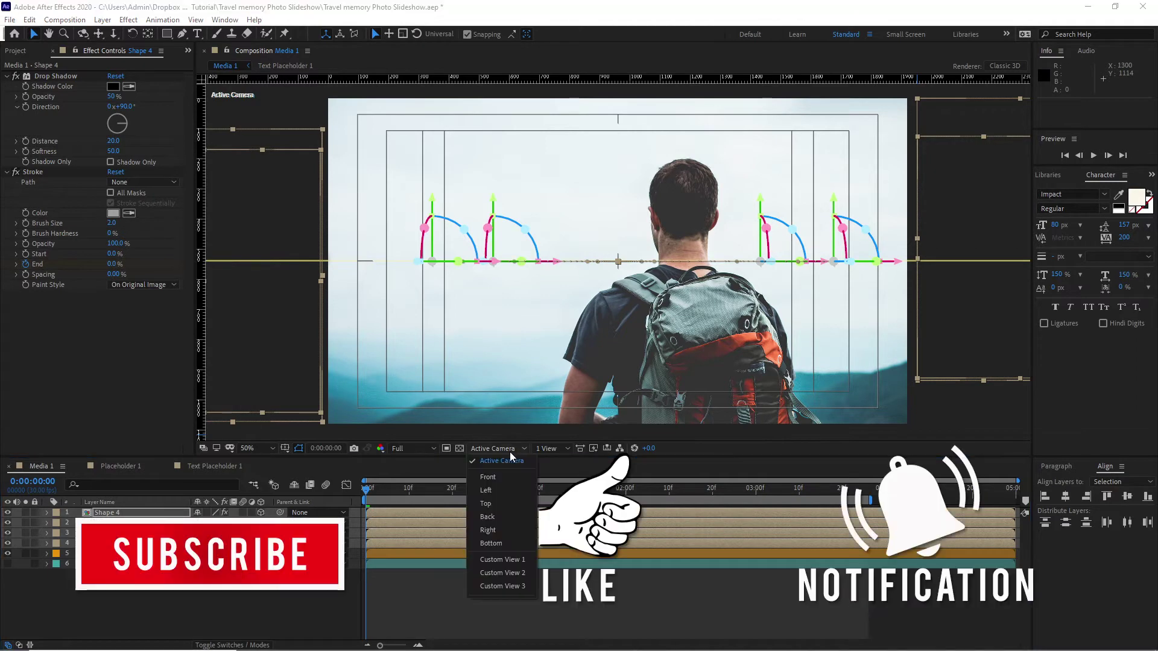
{"action": "left_click", "coordinate": [508, 505]}
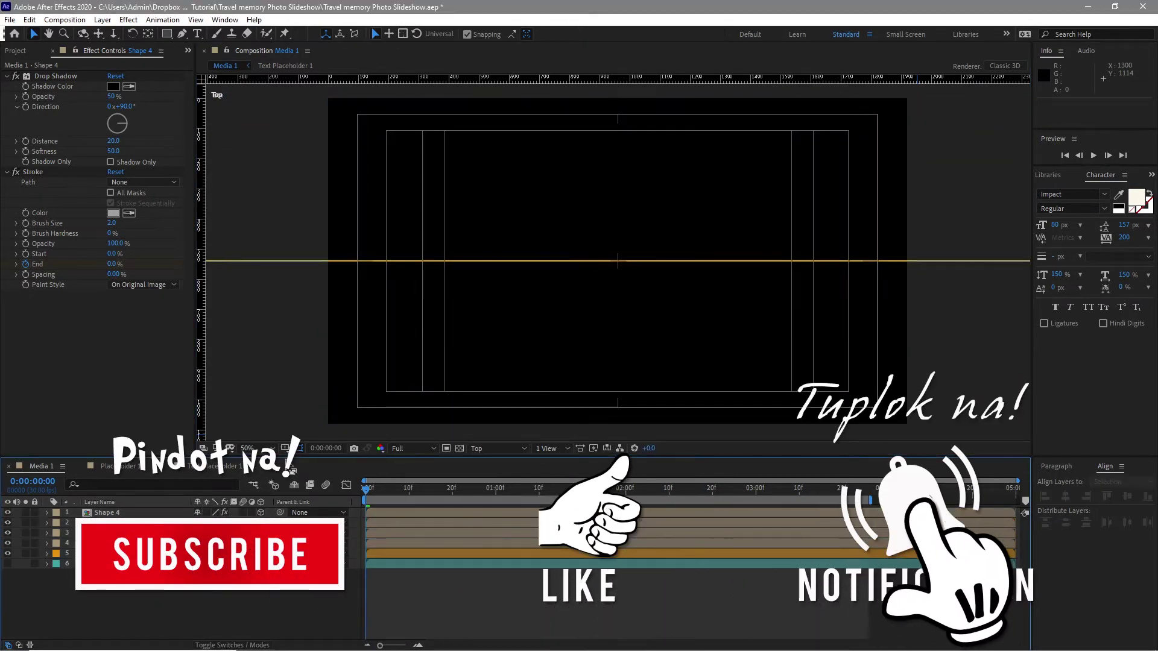
Step: Move Shape 1 along its Z axis to about -530 and Shape 2 to about -288
{"action": "left_click", "coordinate": [447, 410]}
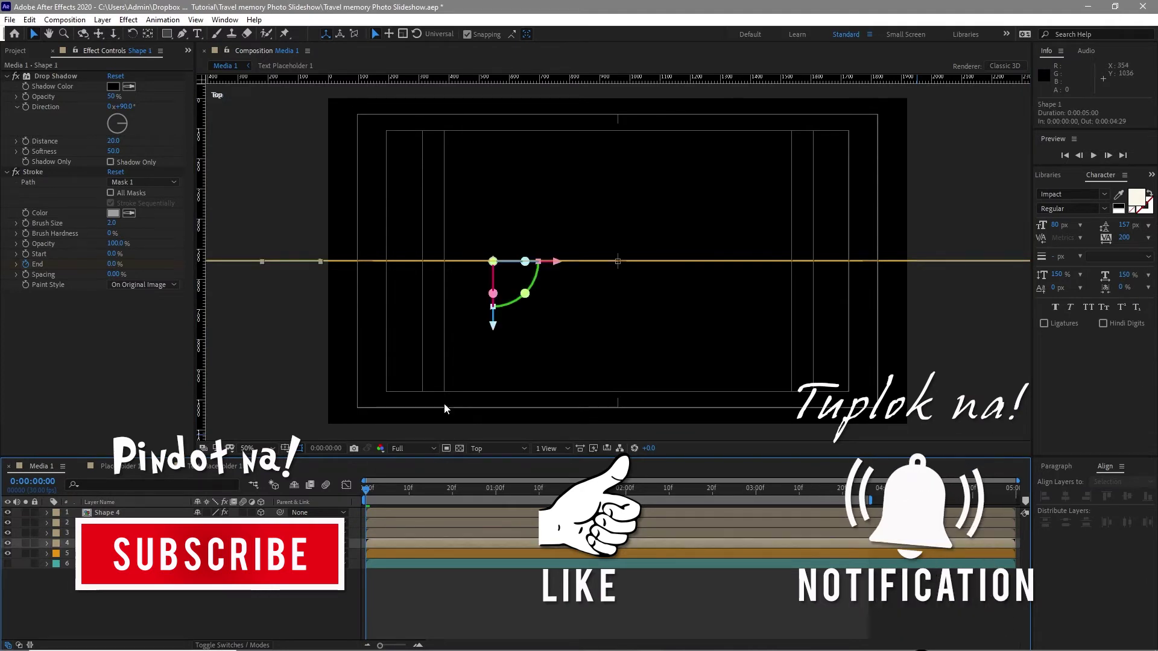
{"action": "left_click_drag", "start_coordinate": [493, 329], "coordinate": [518, 486]}
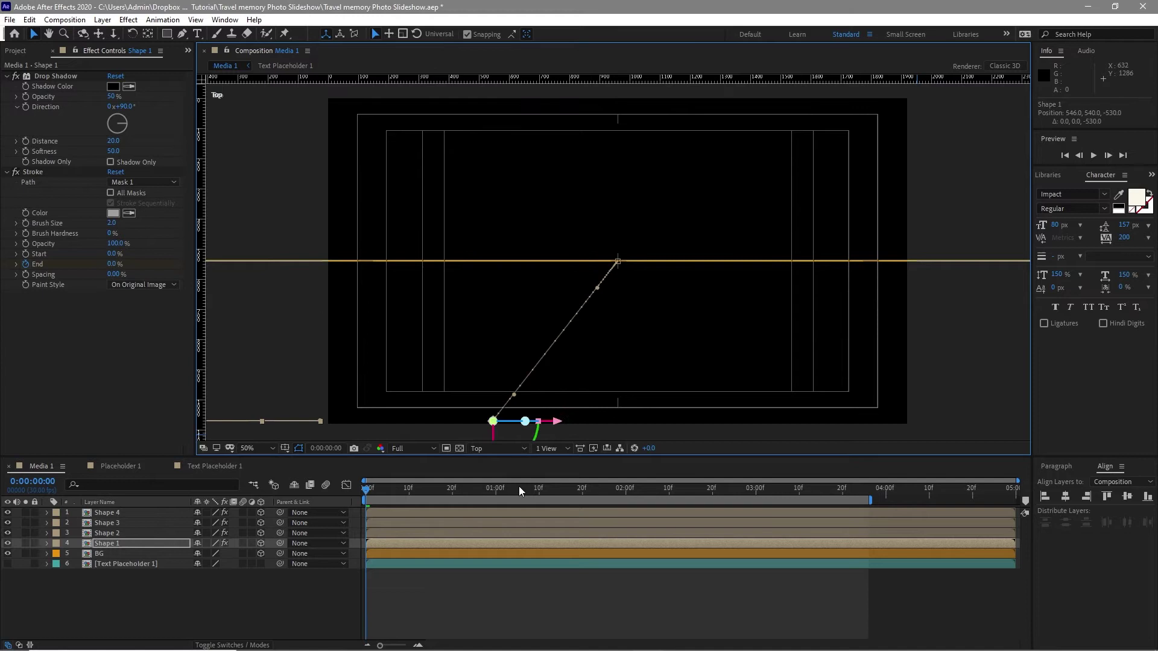
{"action": "left_click", "coordinate": [171, 533]}
{"action": "left_click_drag", "start_coordinate": [423, 327], "coordinate": [453, 415]}
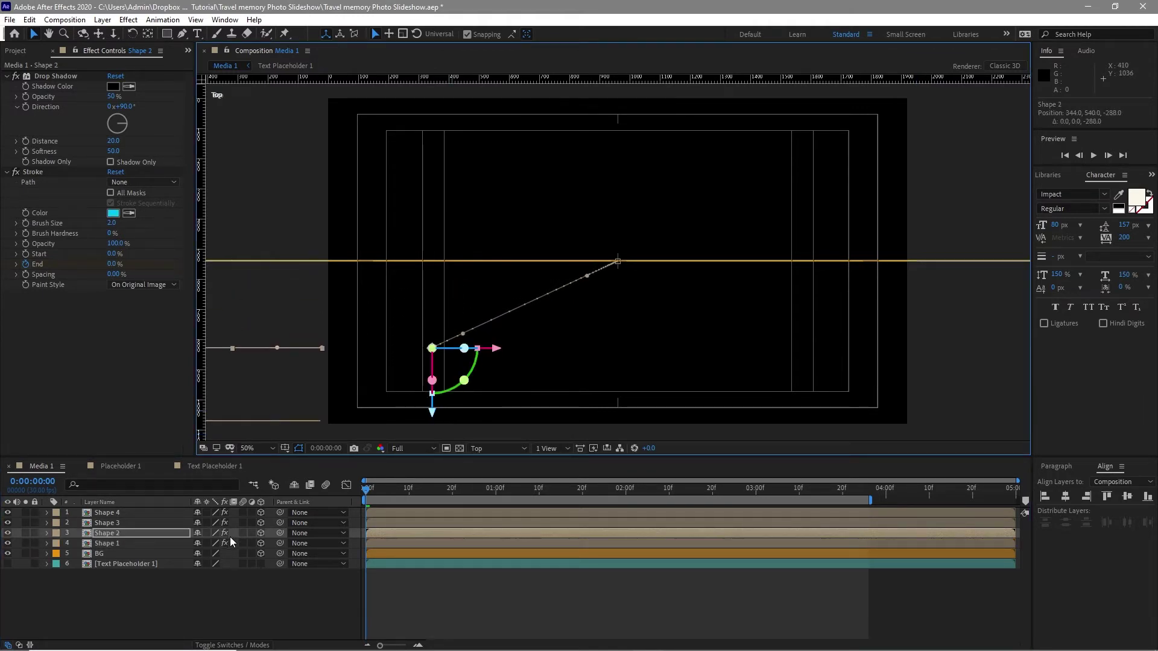
Step: Move Shape 3 forward along its Z axis, about level with Shape 2, and Shape 4 to about -574
{"action": "left_click", "coordinate": [169, 525]}
{"action": "left_click_drag", "start_coordinate": [763, 331], "coordinate": [776, 404]}
{"action": "left_click", "coordinate": [121, 512]}
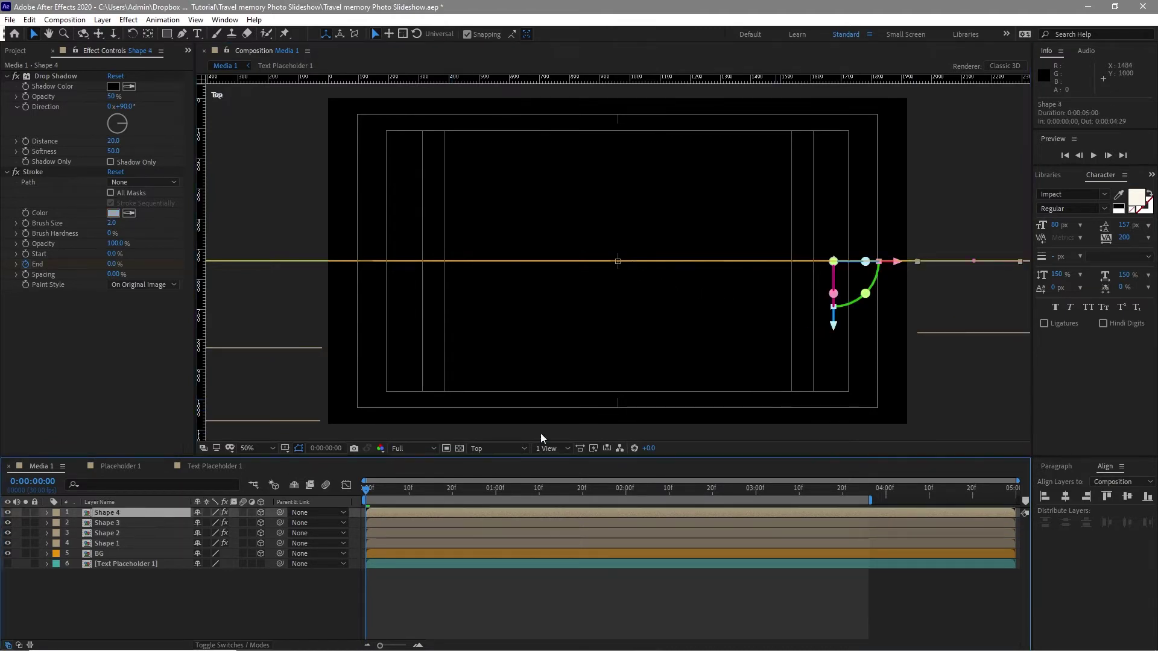
{"action": "left_click_drag", "start_coordinate": [834, 327], "coordinate": [834, 439]}
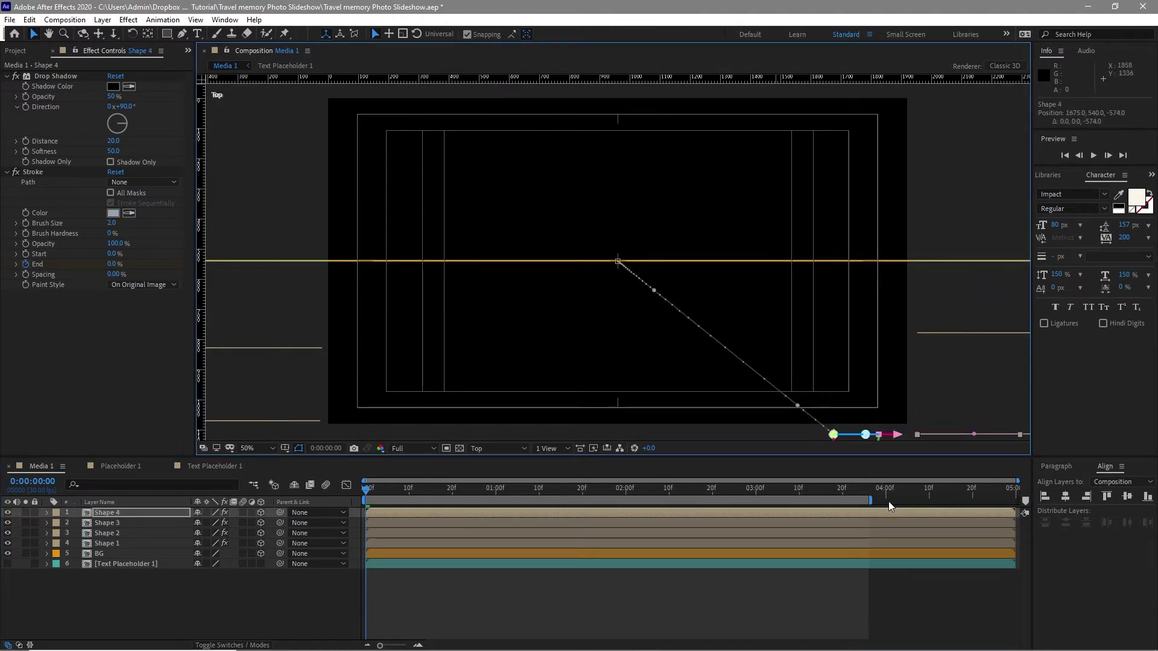
Step: Add a new two-node camera named Camera 1 with the 35mm preset
{"action": "left_click", "coordinate": [112, 22]}
{"action": "mouse_move", "coordinate": [229, 35]}
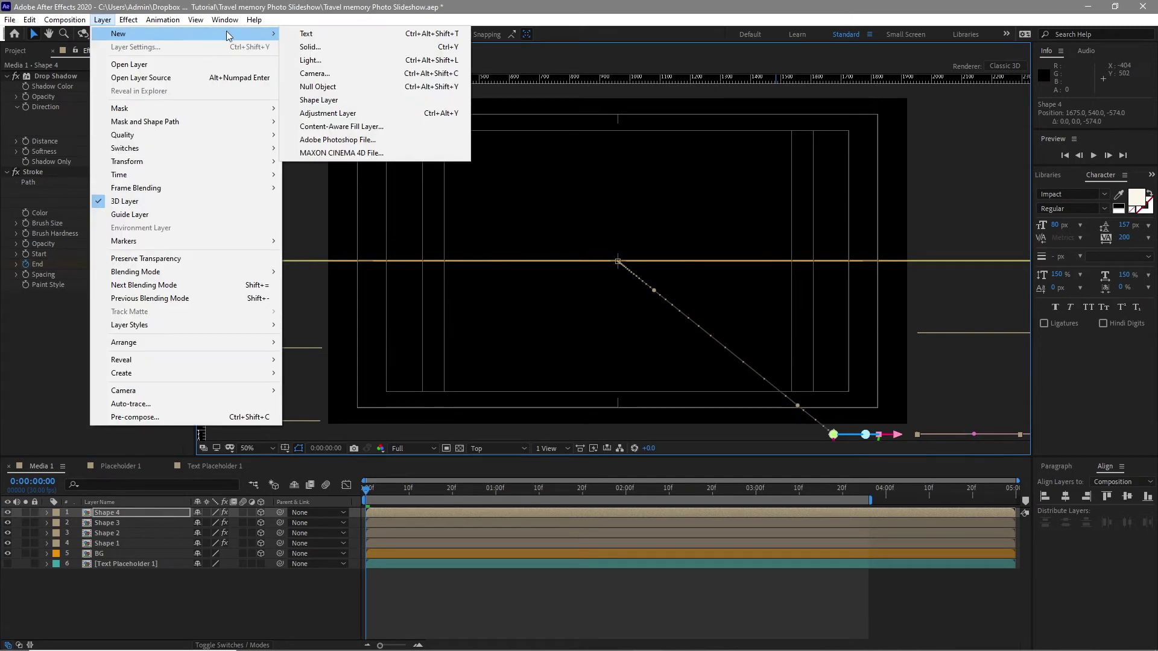
{"action": "left_click", "coordinate": [349, 75]}
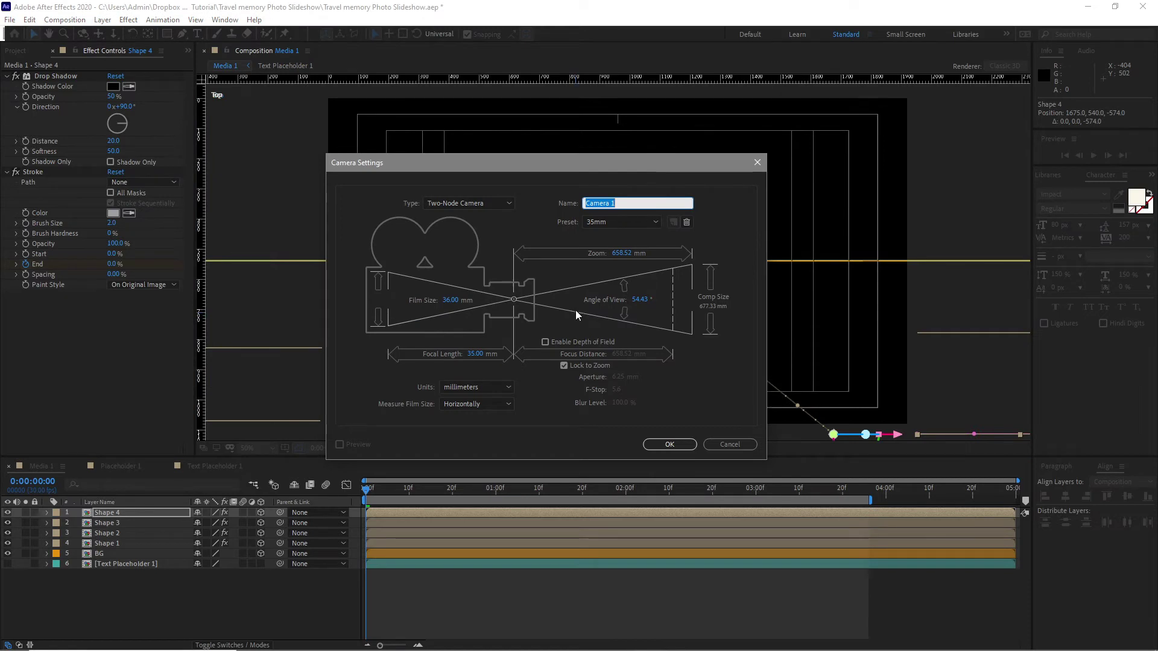
{"action": "left_click", "coordinate": [670, 445]}
Step: Add a null object as a 3D layer and parent Camera 1 to it
{"action": "left_click", "coordinate": [103, 22]}
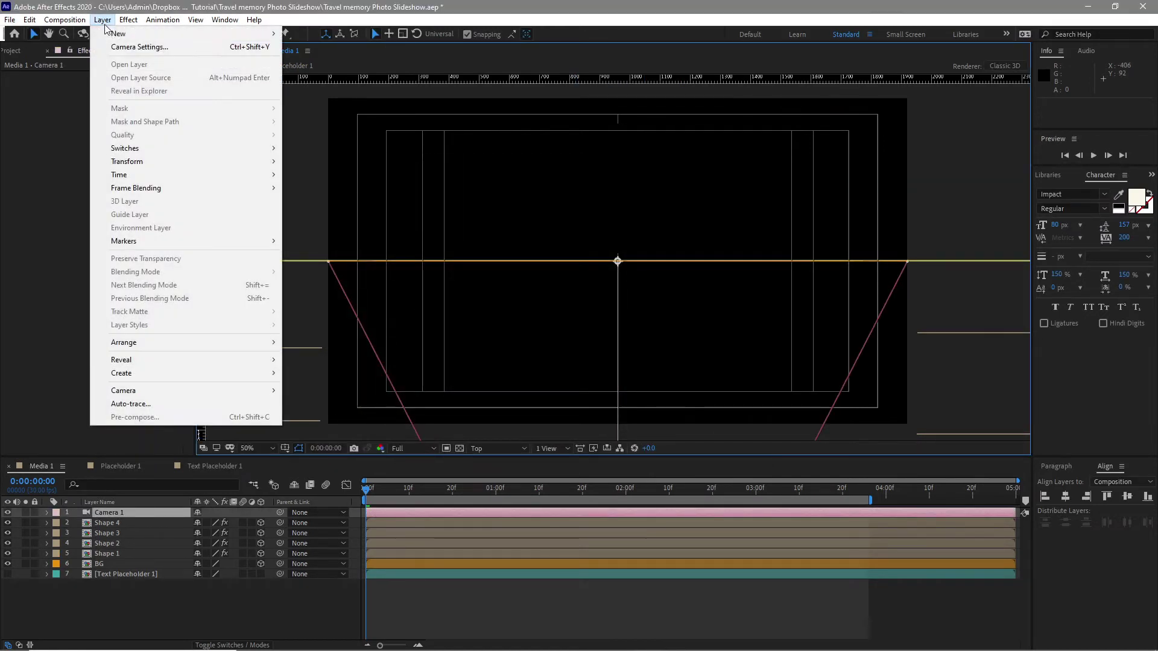
{"action": "mouse_move", "coordinate": [152, 36]}
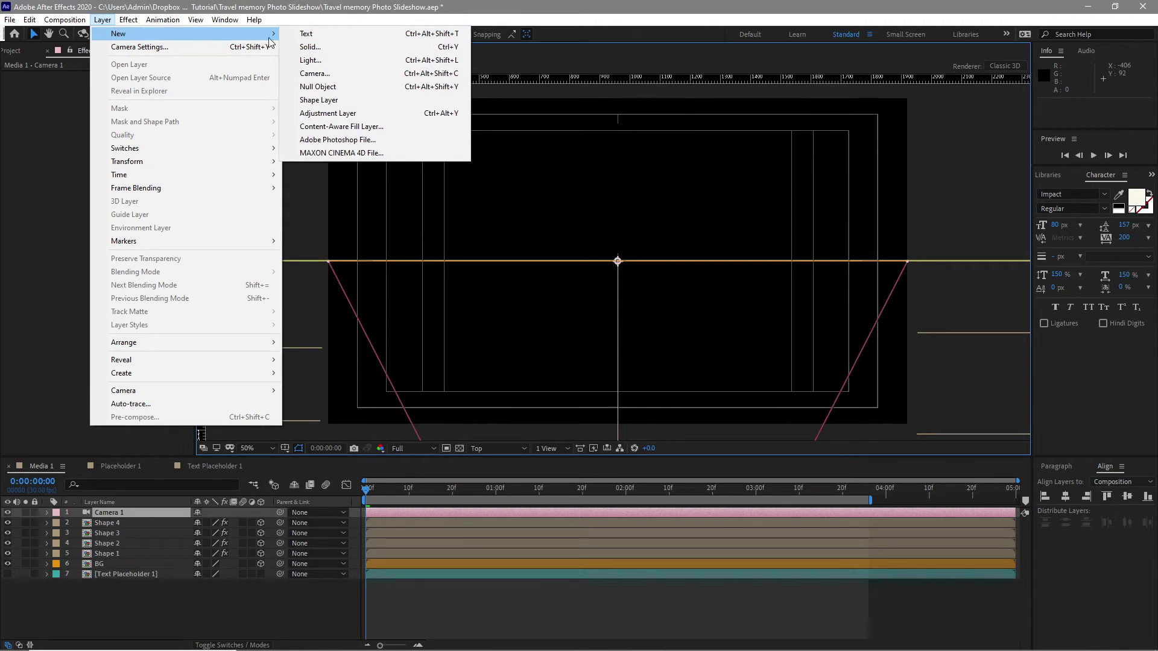
{"action": "left_click", "coordinate": [318, 86]}
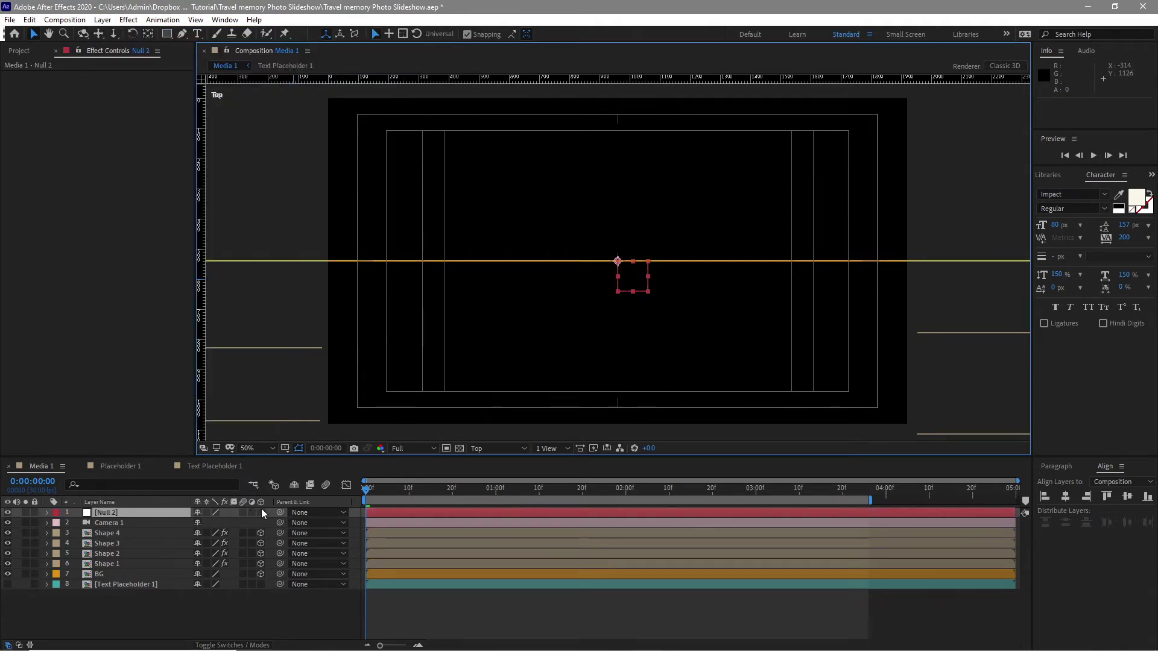
{"action": "left_click", "coordinate": [261, 513]}
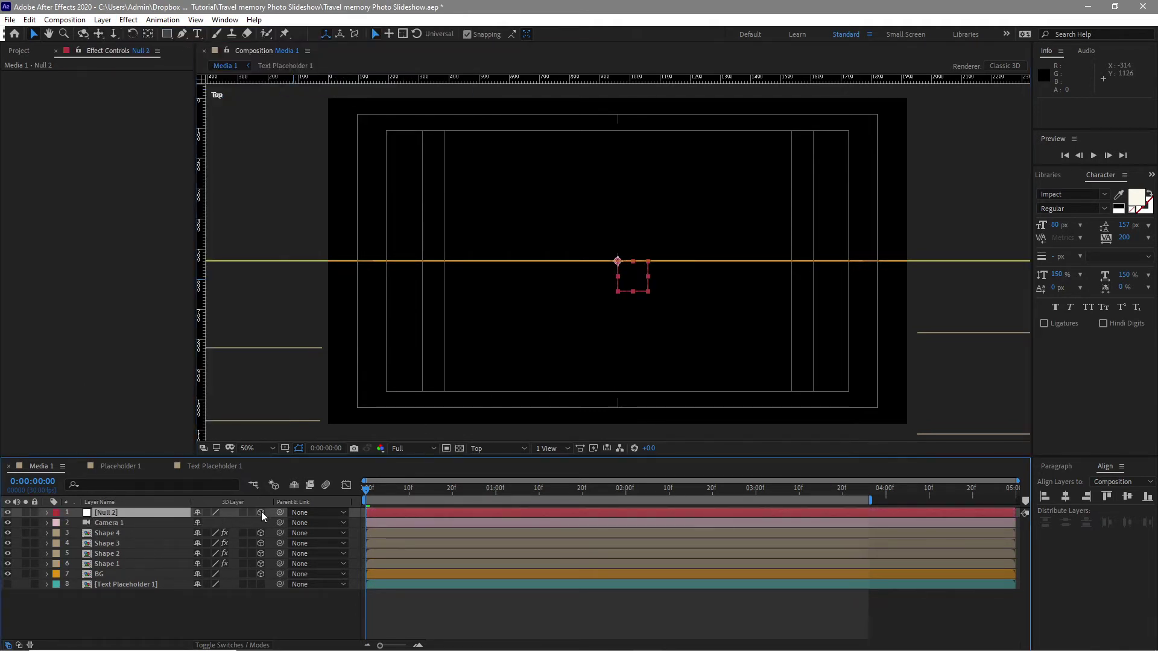
{"action": "left_click_drag", "start_coordinate": [281, 522], "coordinate": [155, 515]}
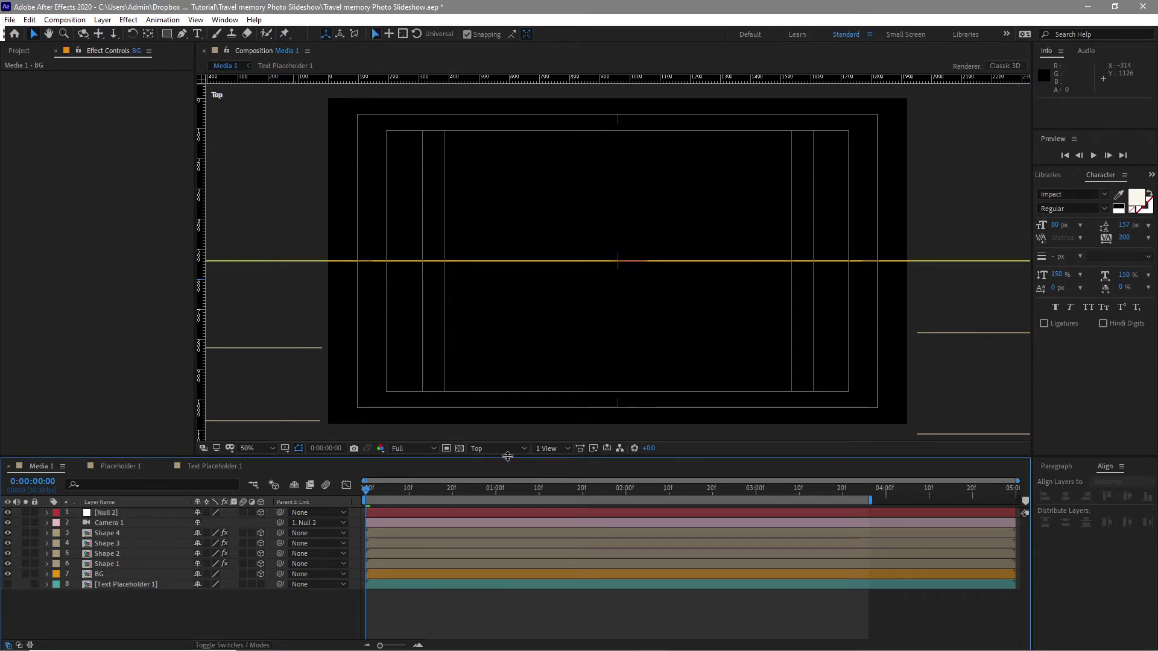
Step: In the Active Camera view, draw a triangular Pen tool mask on BG from just outside both upper frame corners to the frame's centre
{"action": "left_click", "coordinate": [505, 450]}
{"action": "left_click", "coordinate": [504, 461]}
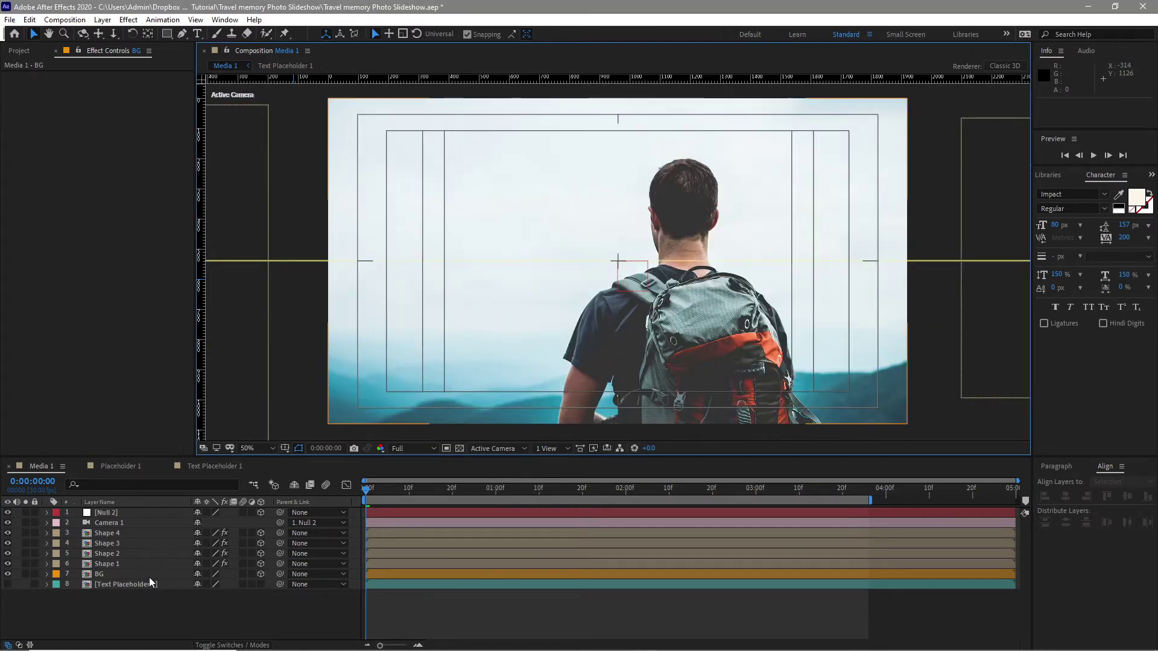
{"action": "left_click", "coordinate": [150, 576]}
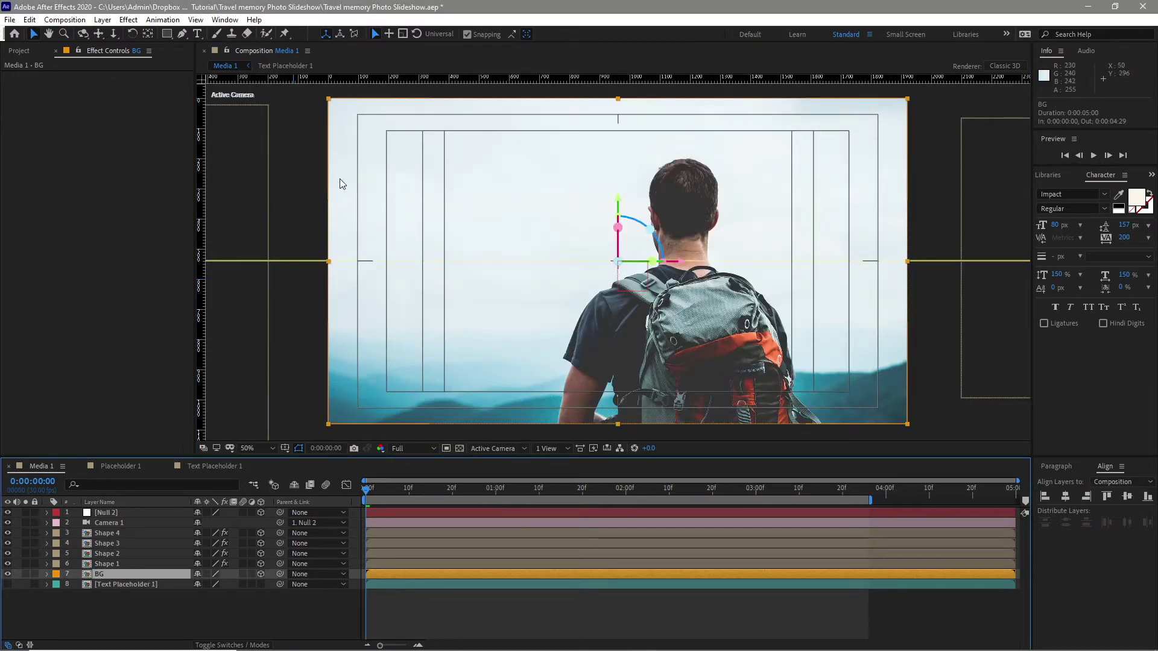
{"action": "key", "text": "g"}
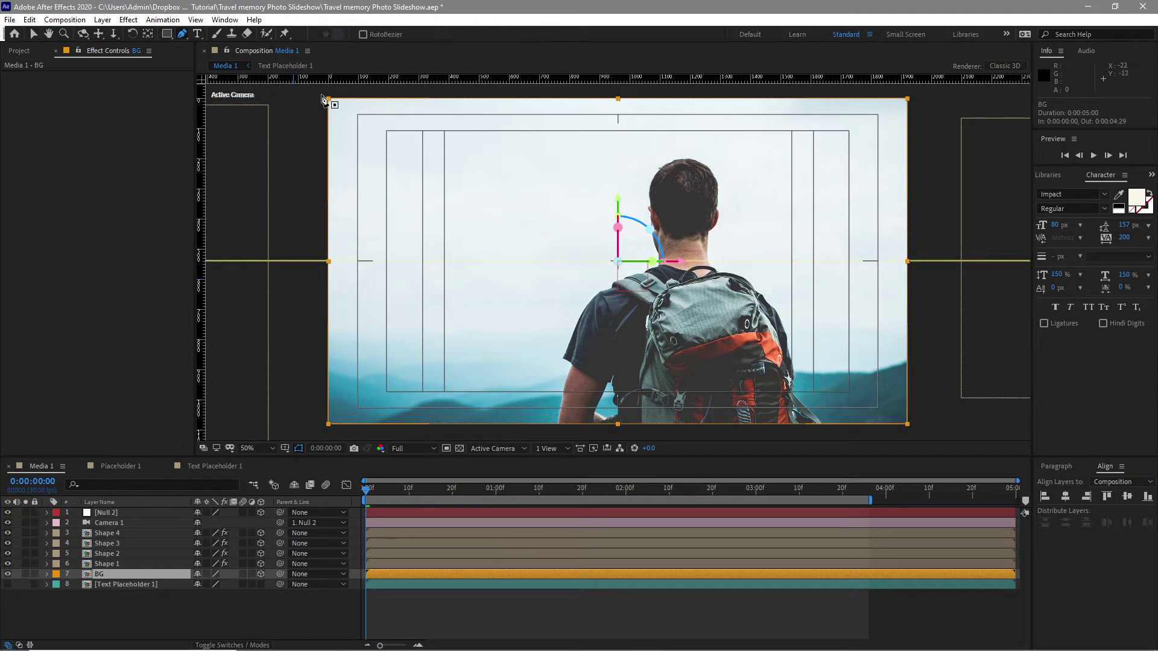
{"action": "left_click", "coordinate": [322, 95]}
{"action": "left_click", "coordinate": [618, 260]}
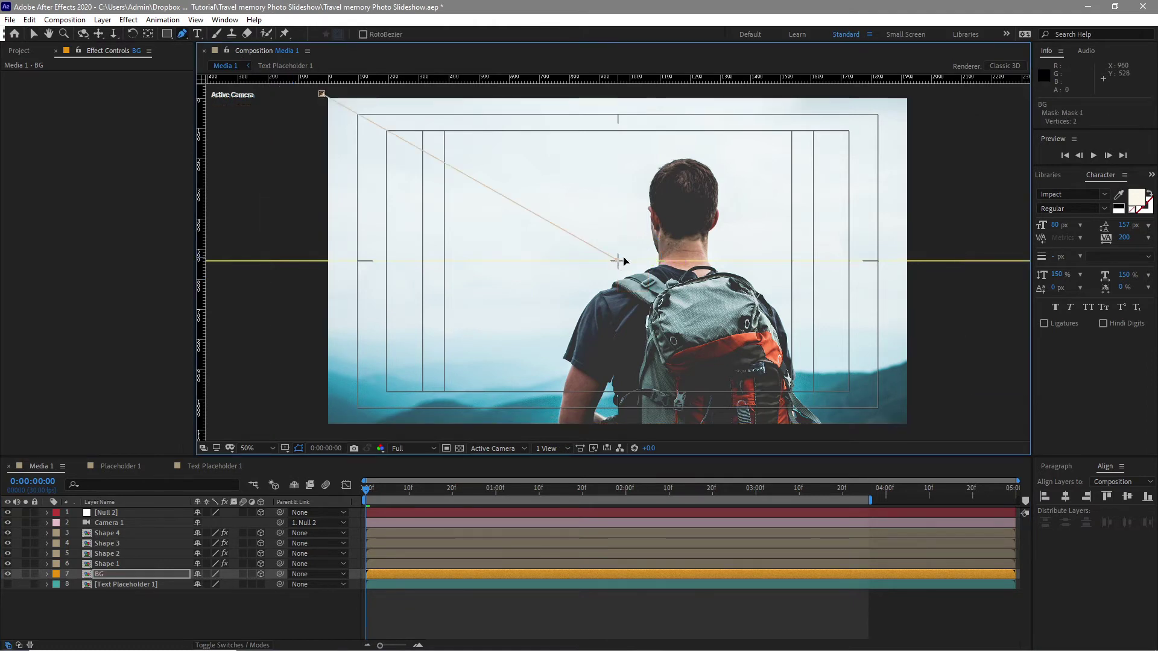
{"action": "left_click", "coordinate": [923, 88]}
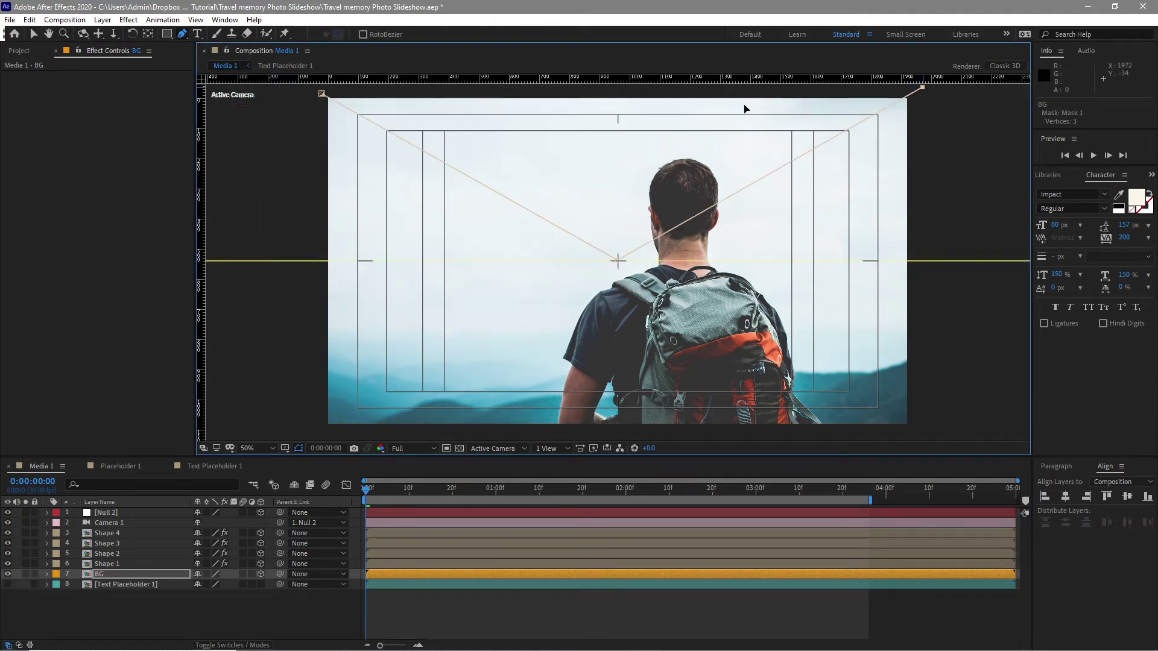
{"action": "left_click", "coordinate": [323, 96]}
{"action": "key", "text": "v"}
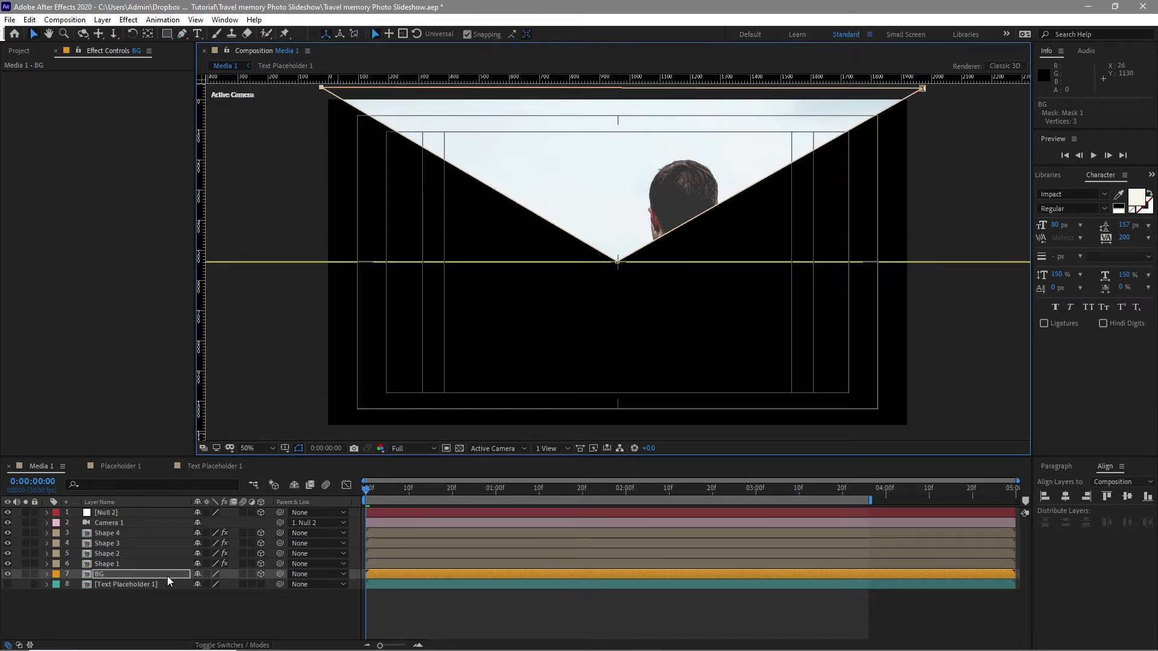
Step: Duplicate the masked BG layer and invert Mask 1 on the original BG
{"action": "left_click", "coordinate": [167, 577]}
{"action": "left_click", "coordinate": [29, 19]}
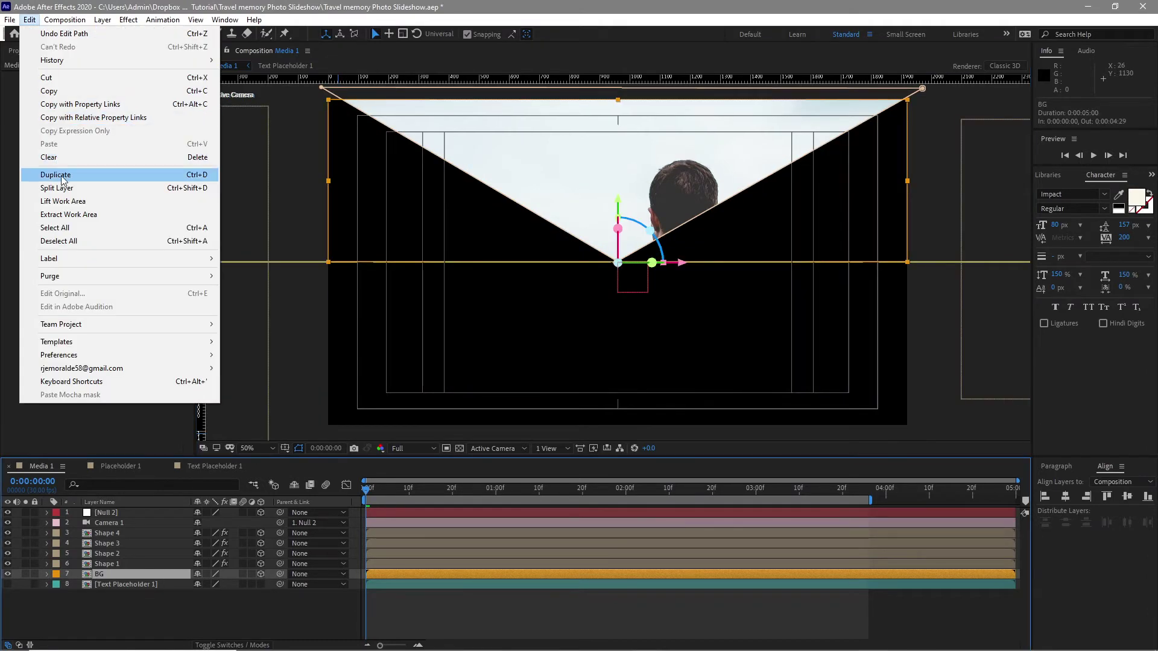
{"action": "left_click", "coordinate": [56, 175]}
{"action": "left_click", "coordinate": [122, 583]}
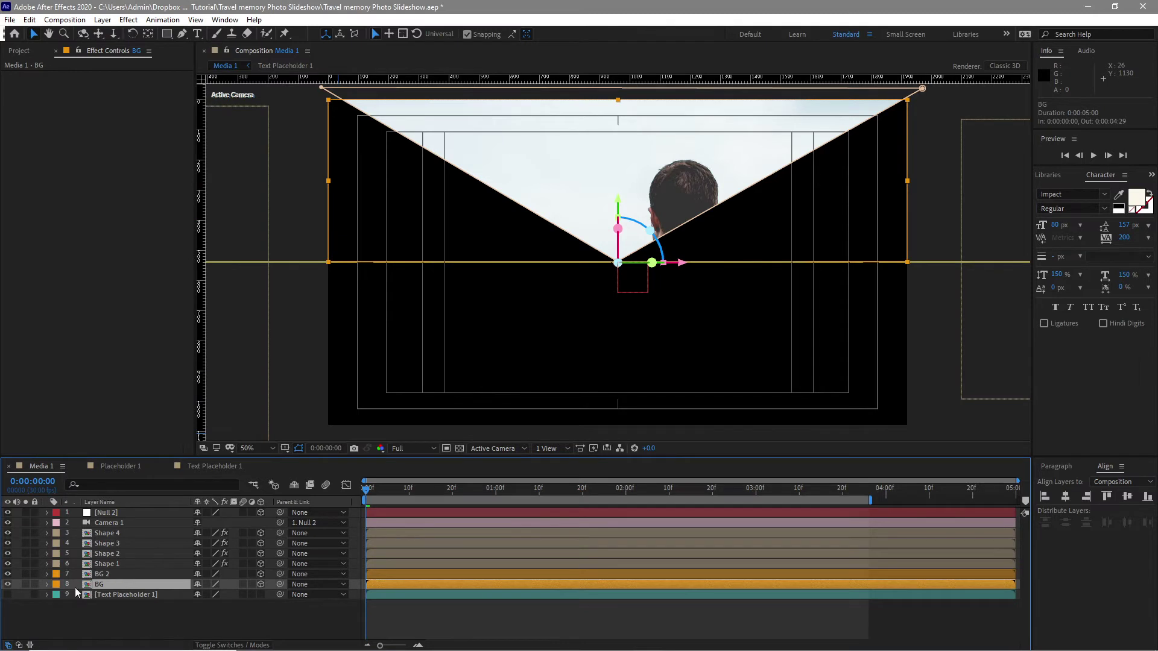
{"action": "left_click", "coordinate": [47, 583]}
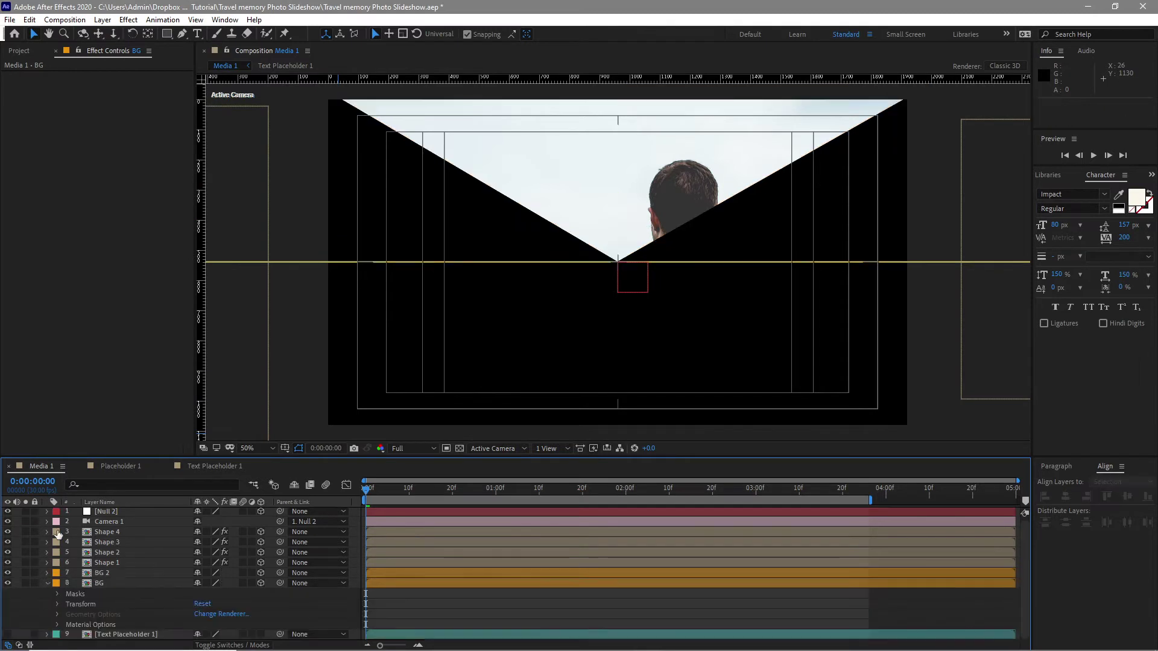
{"action": "left_click", "coordinate": [57, 594]}
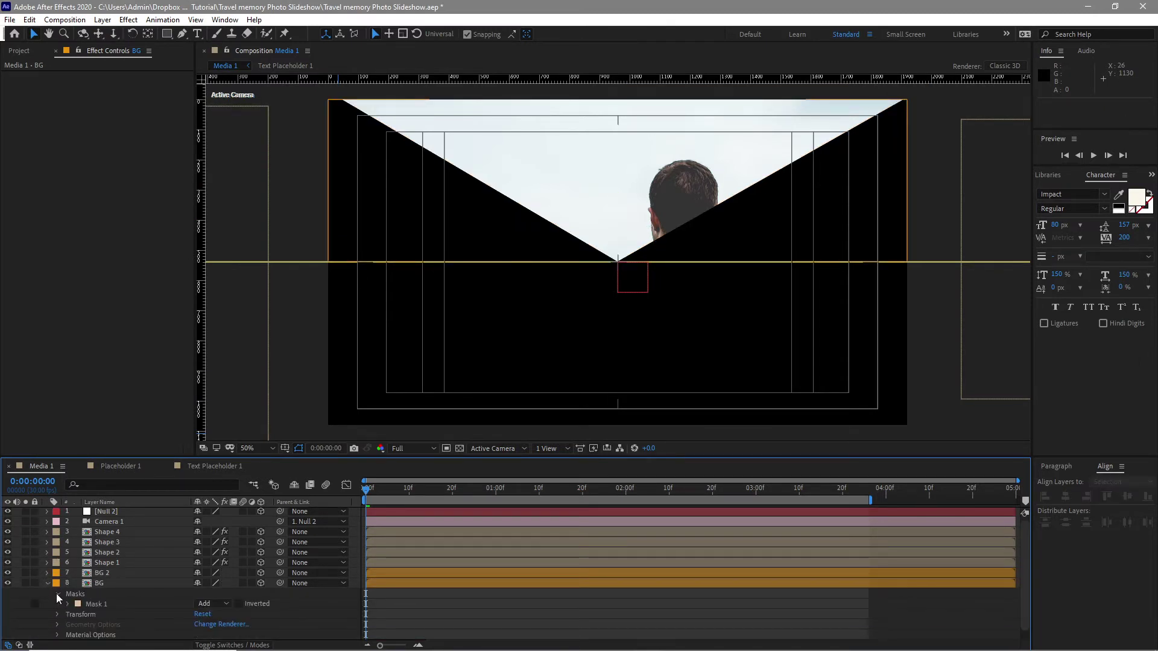
{"action": "left_click", "coordinate": [239, 605]}
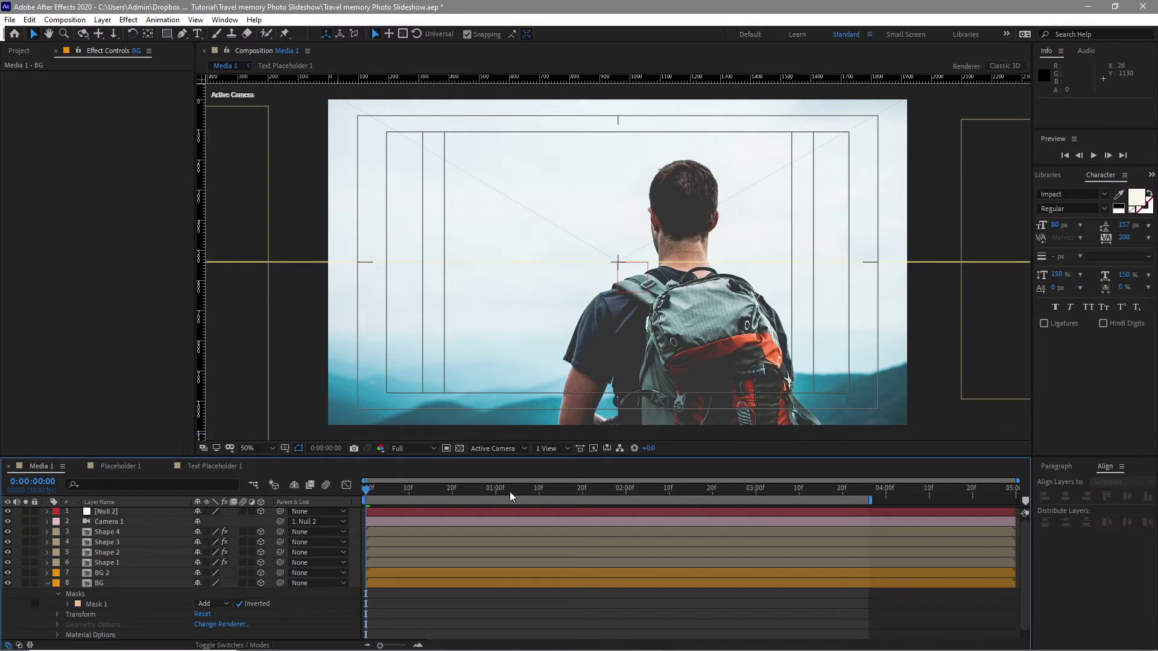
Step: Add Position keyframes to BG 2 and BG at 0:00:01:20, and return the current time to 0:00:00:00
{"action": "left_click", "coordinate": [583, 496]}
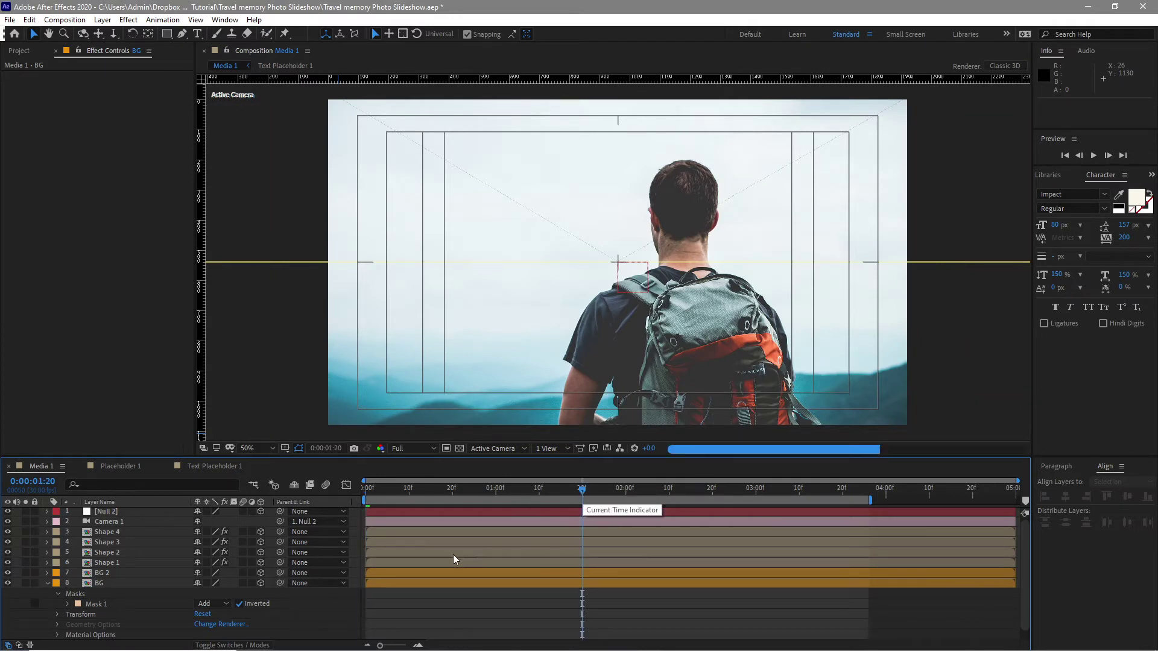
{"action": "left_click", "coordinate": [47, 583]}
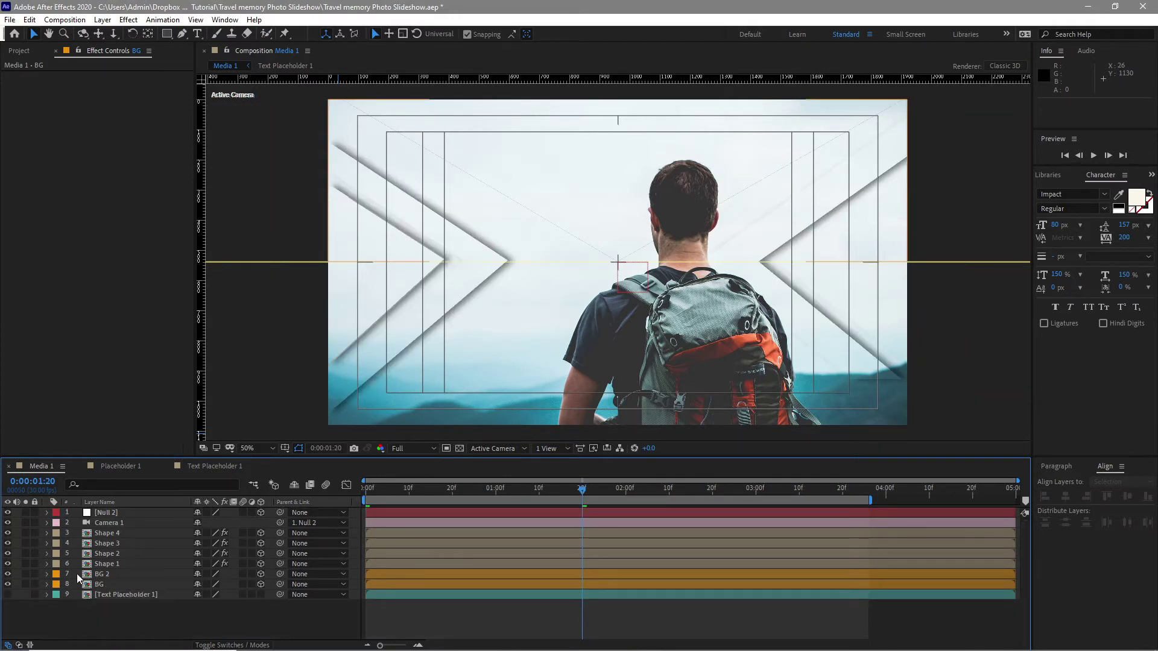
{"action": "left_click", "coordinate": [79, 578]}
{"action": "left_click", "coordinate": [99, 584], "text": "shift"}
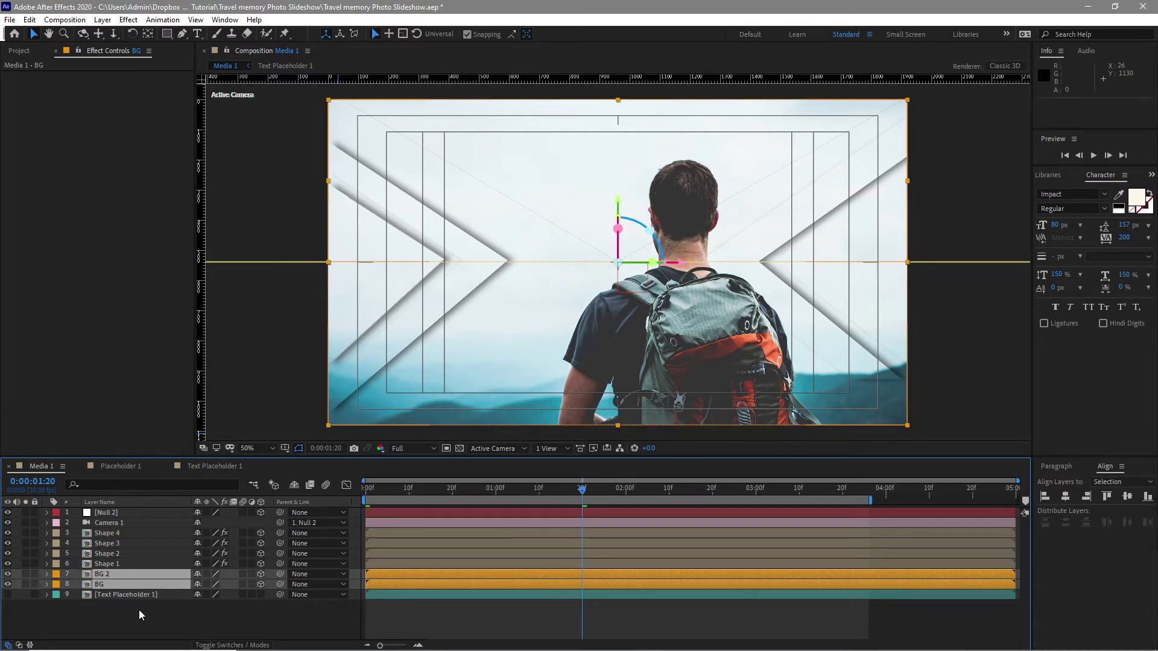
{"action": "key", "text": "p"}
{"action": "left_click", "coordinate": [77, 584]}
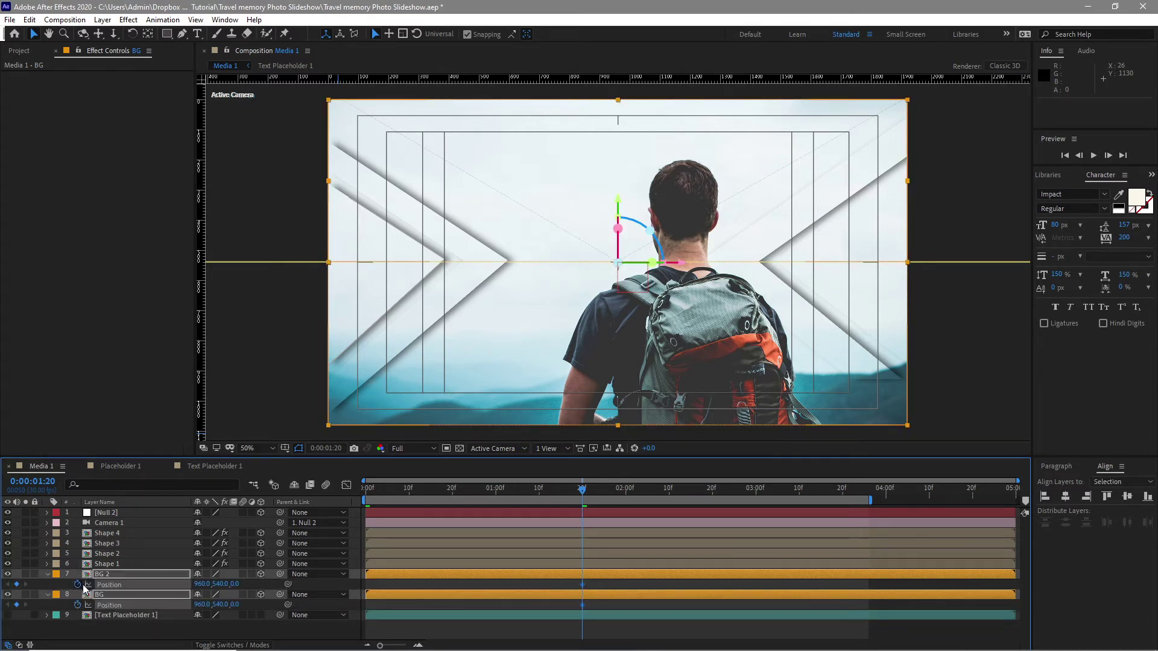
{"action": "left_click_drag", "start_coordinate": [582, 490], "coordinate": [343, 499]}
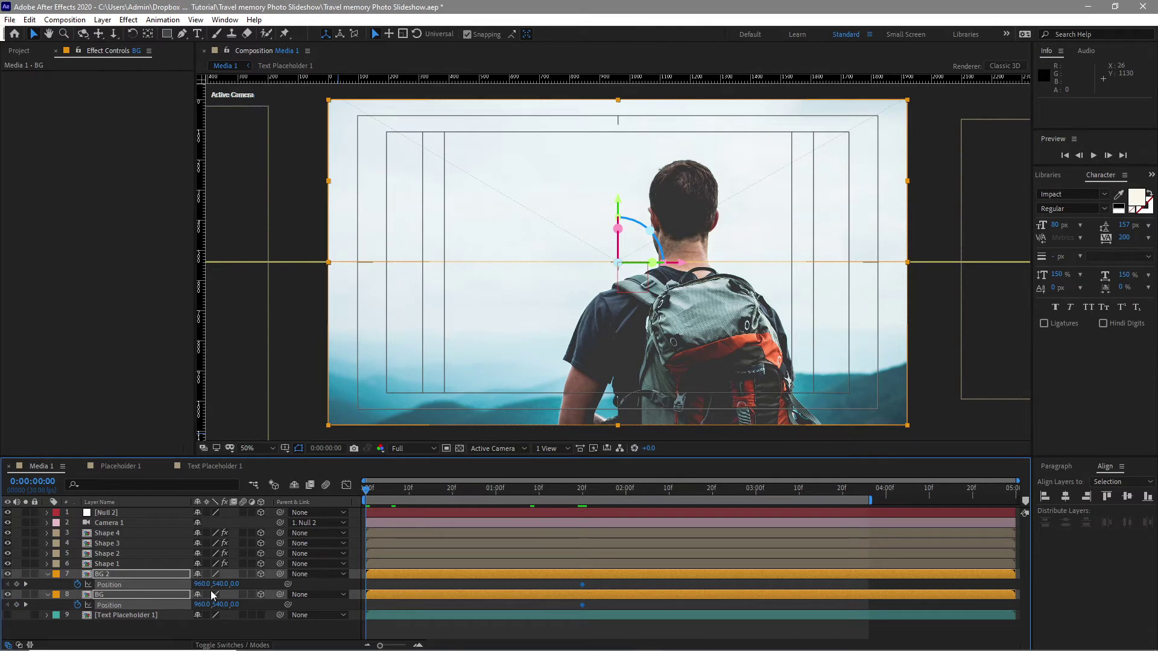
Step: At 0:00:00:00, set the Y Position of BG to 1927 and of BG 2 to -130
{"action": "key", "text": "F2"}
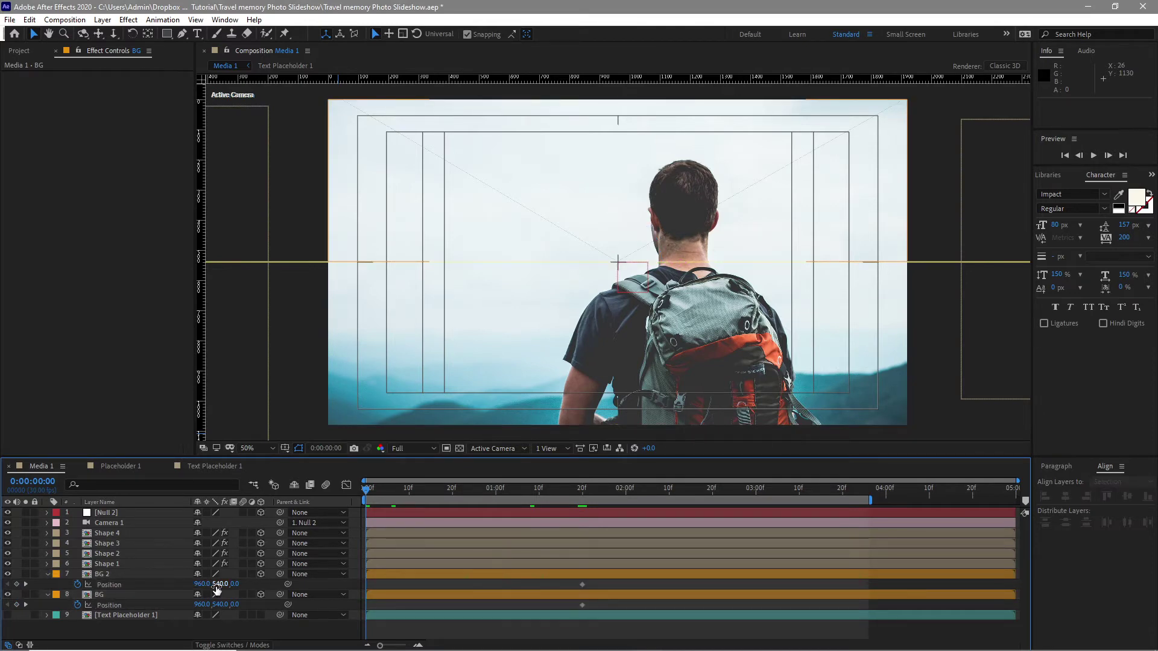
{"action": "left_click_drag", "start_coordinate": [221, 605], "coordinate": [995, 639]}
{"action": "left_click_drag", "start_coordinate": [220, 585], "coordinate": [192, 590]}
Step: Easy Ease the BG 2 and BG Position keyframes, reshape their speed curves to peak early, and preview the animation
{"action": "left_click_drag", "start_coordinate": [603, 588], "coordinate": [394, 609]}
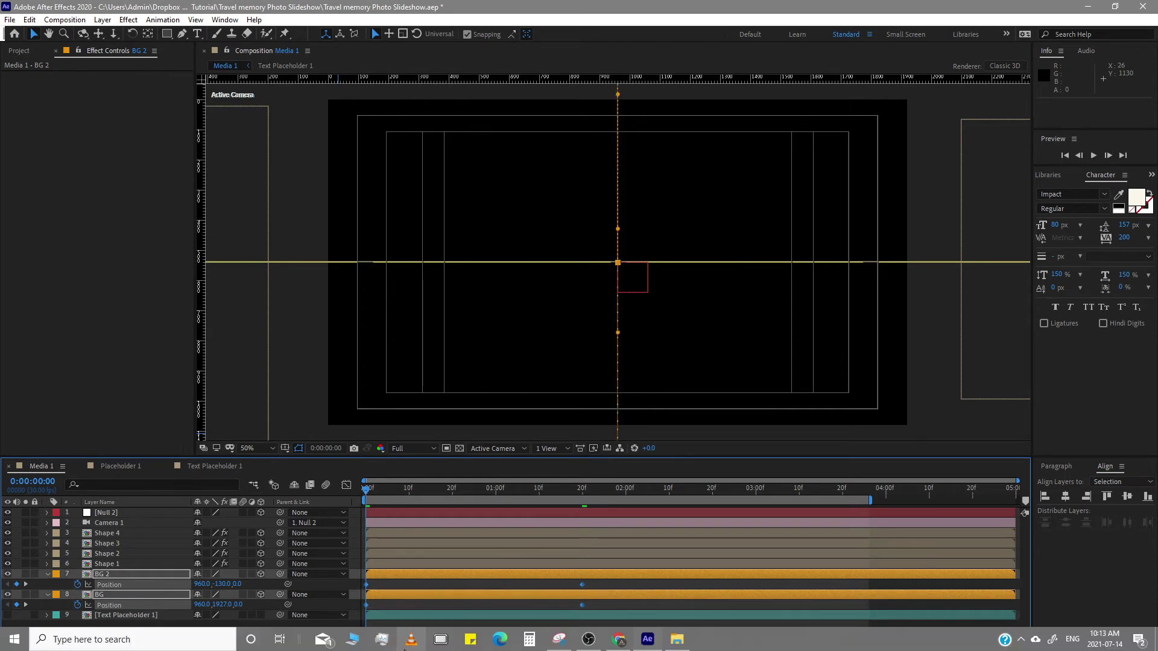
{"action": "key", "text": "F9"}
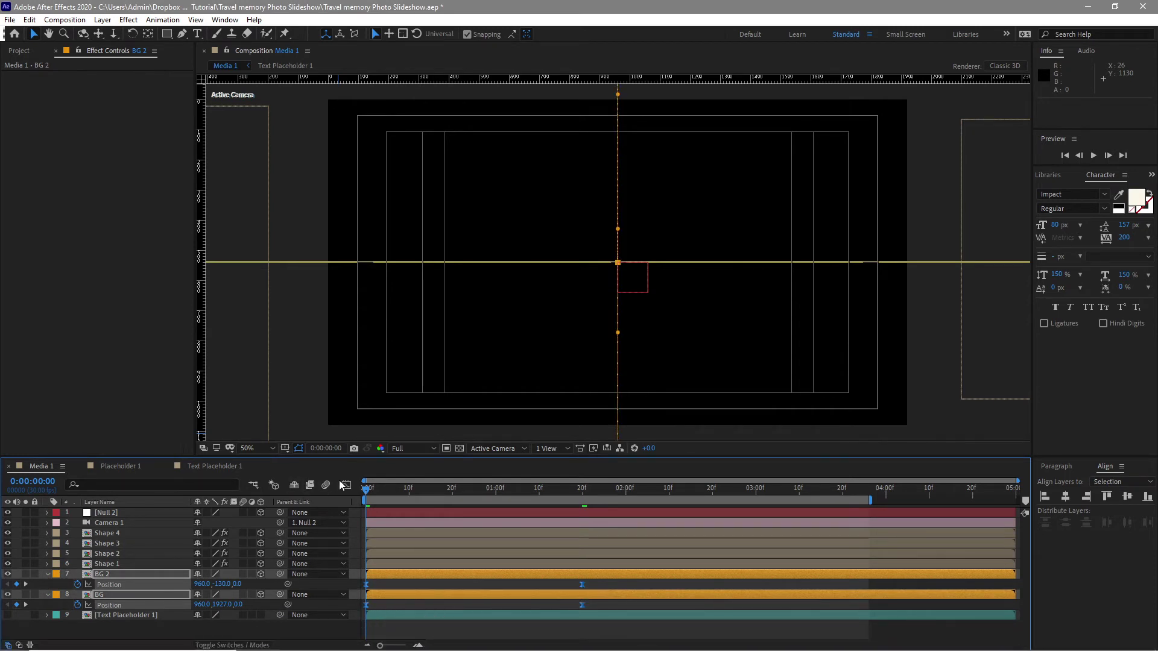
{"action": "left_click", "coordinate": [344, 485]}
{"action": "left_click_drag", "start_coordinate": [556, 610], "coordinate": [482, 611]}
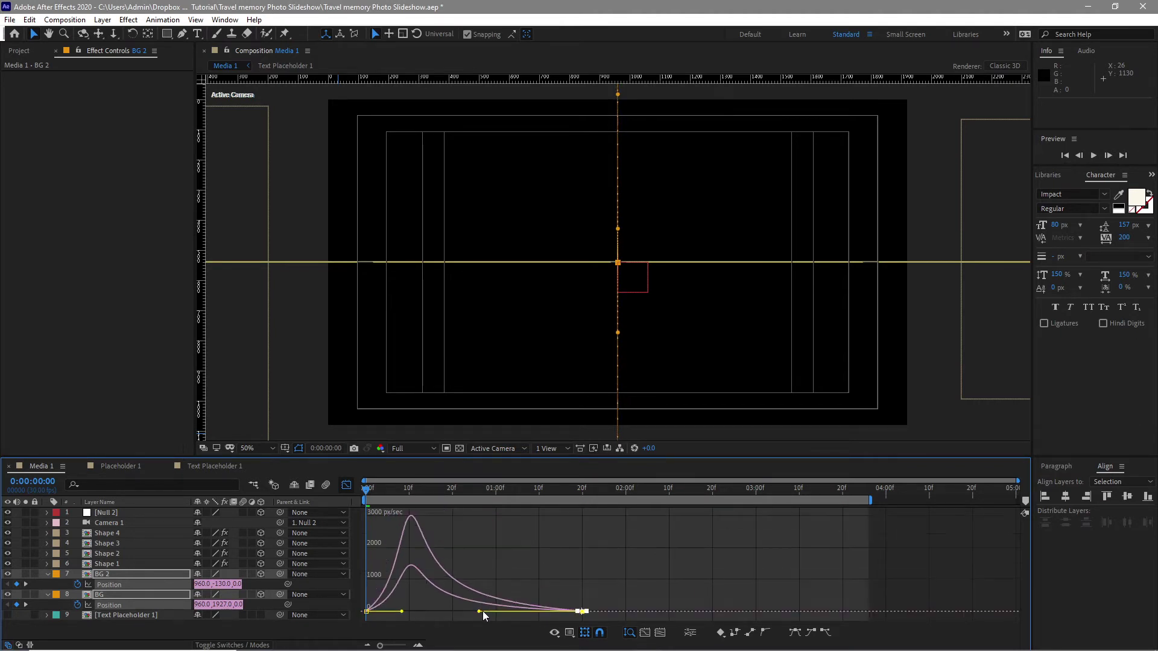
{"action": "key", "text": "shift+F3"}
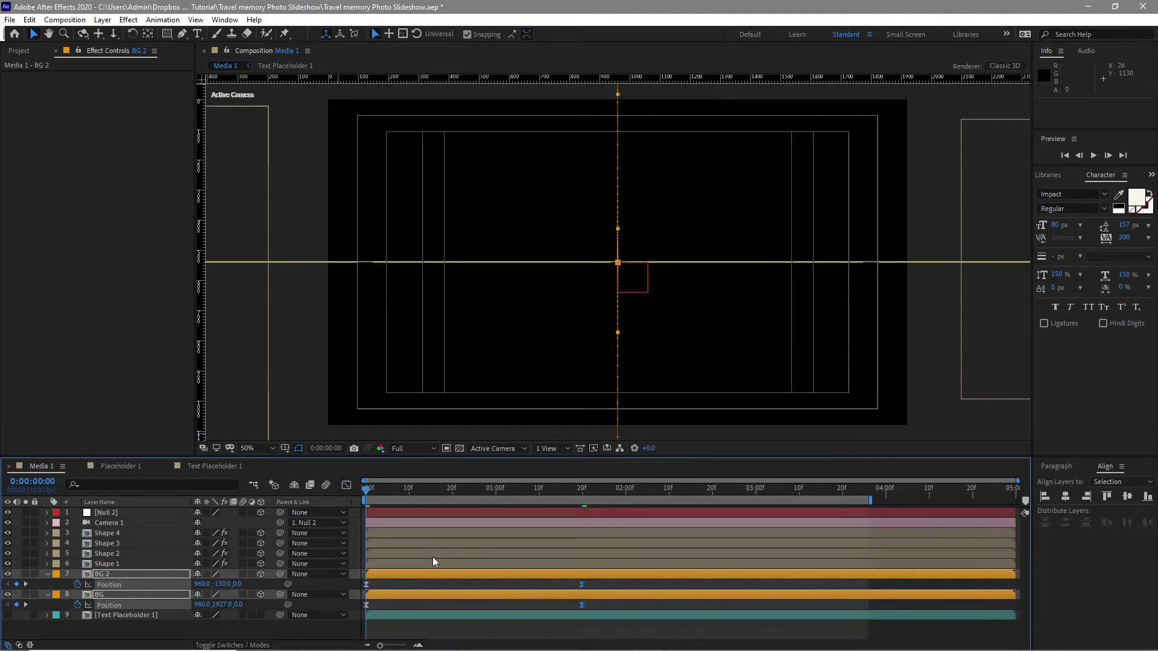
{"action": "left_click", "coordinate": [1092, 157]}
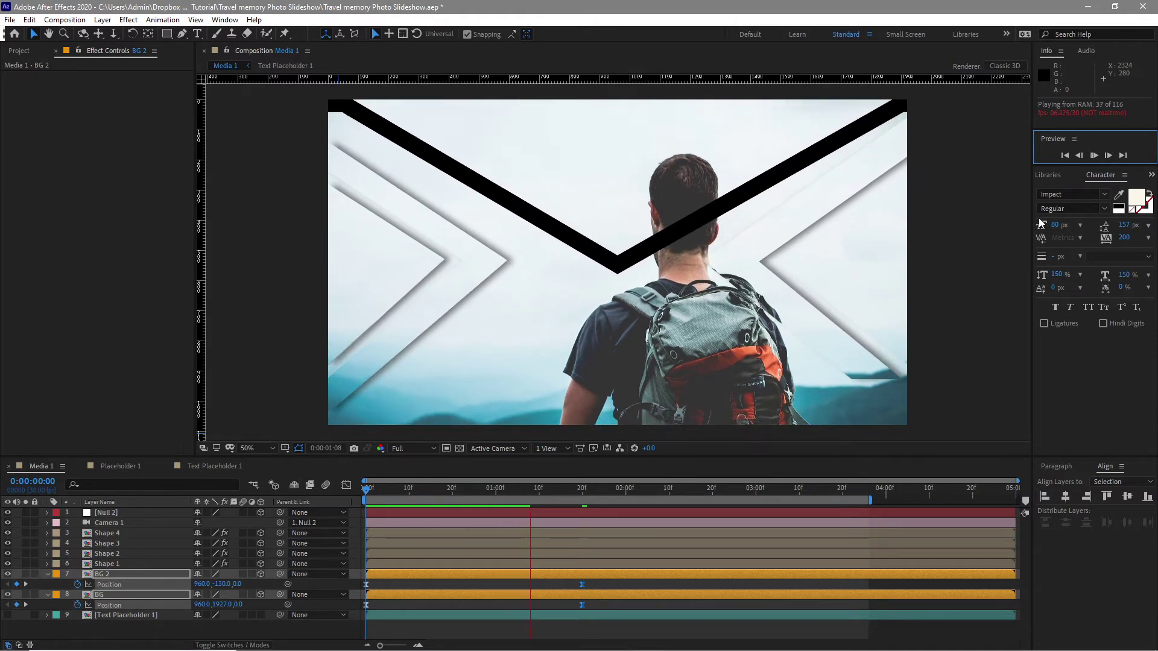
Step: Set the Drop Shadow direction of Shape 3 to -90°
{"action": "left_click", "coordinate": [106, 546]}
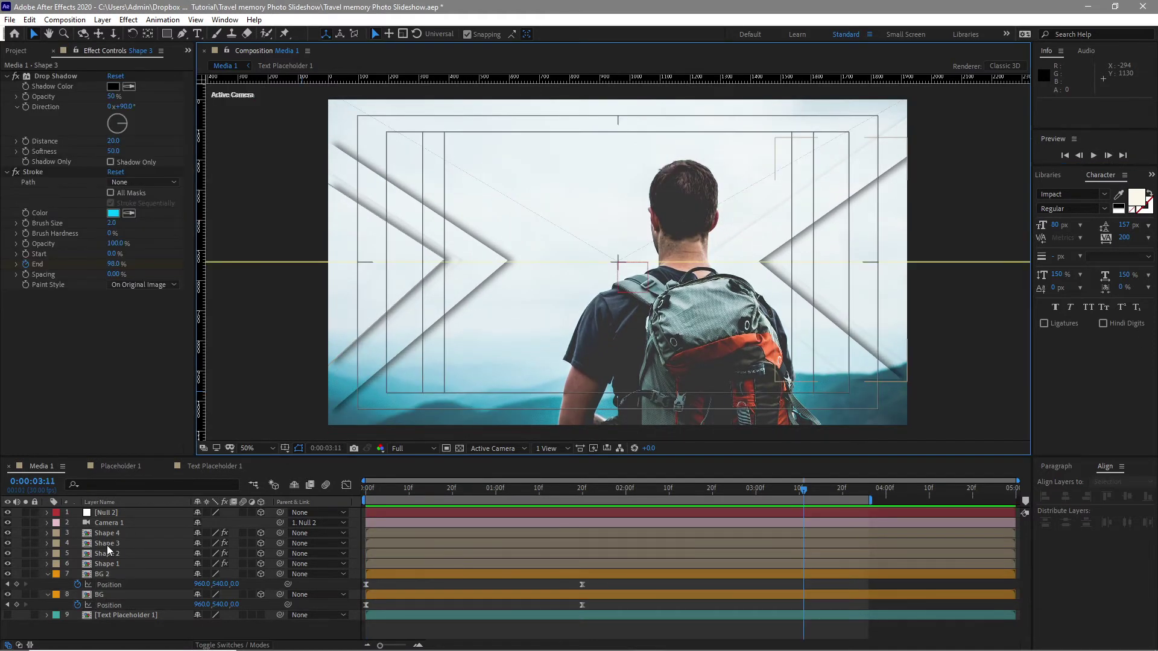
{"action": "left_click", "coordinate": [107, 546]}
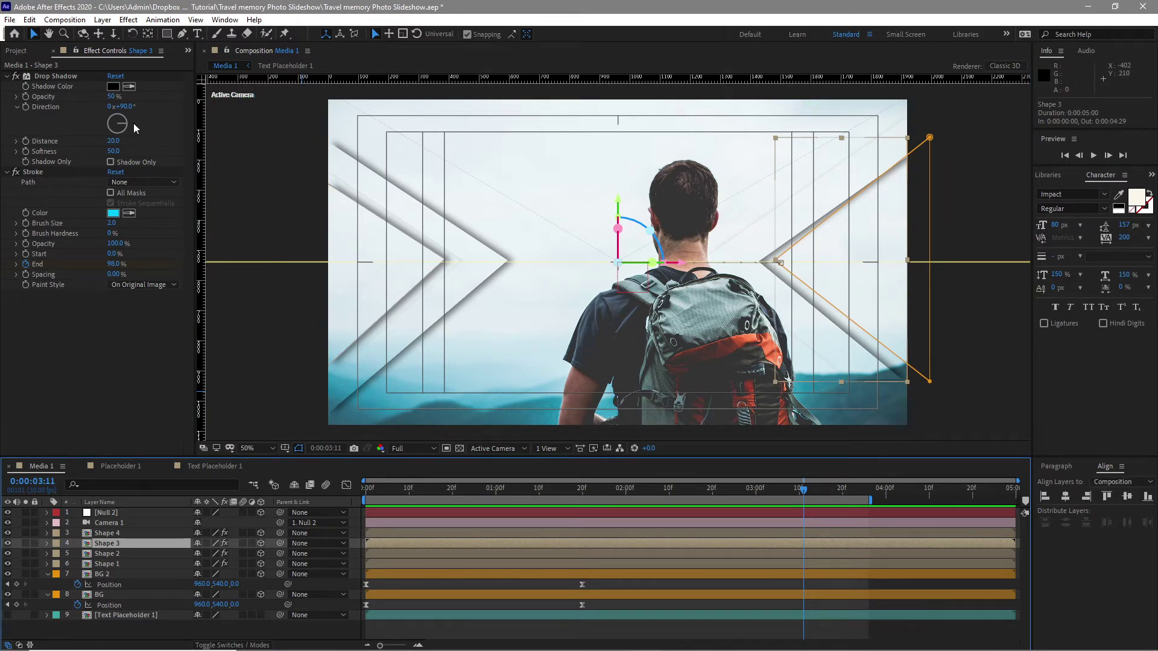
{"action": "left_click", "coordinate": [124, 106]}
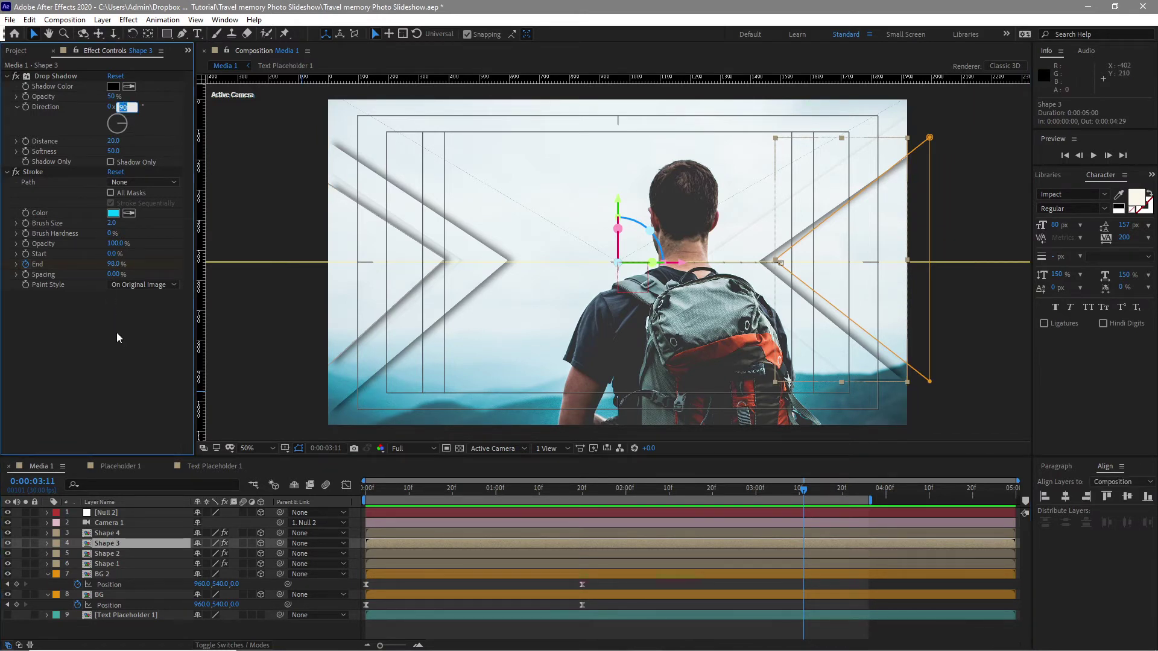
{"action": "type", "text": "-90"}
{"action": "key", "text": "Return"}
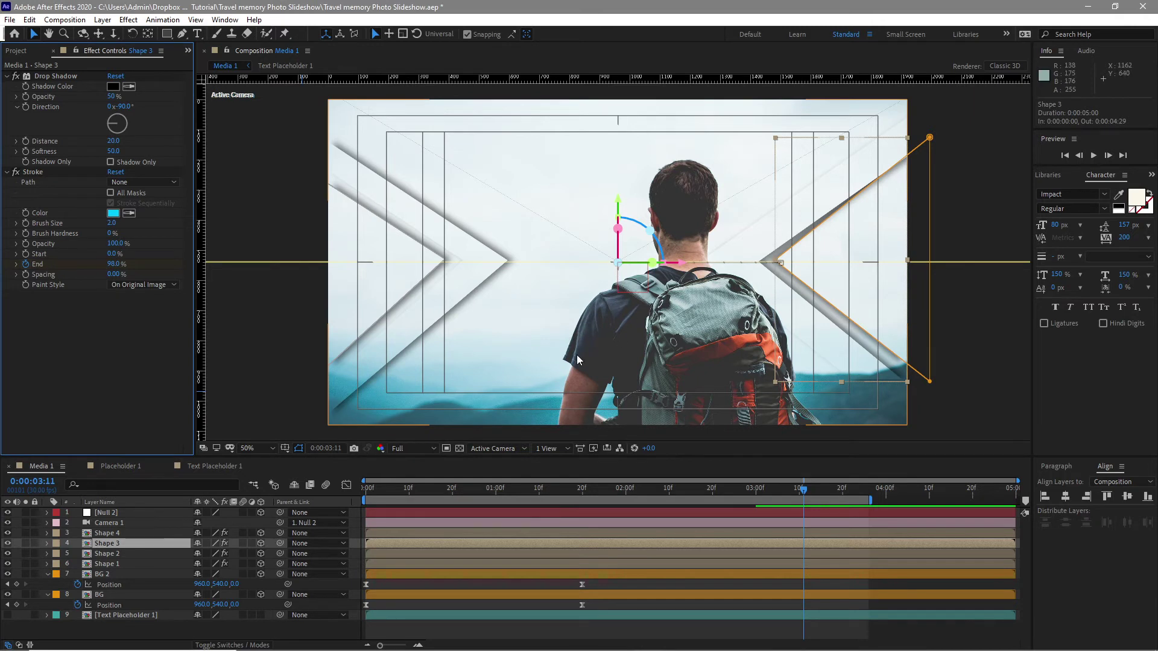
Step: Move Shape 4's upper mask vertices higher beyond the frame's upper-right corner and set its Drop Shadow direction to -90°
{"action": "left_click", "coordinate": [110, 536]}
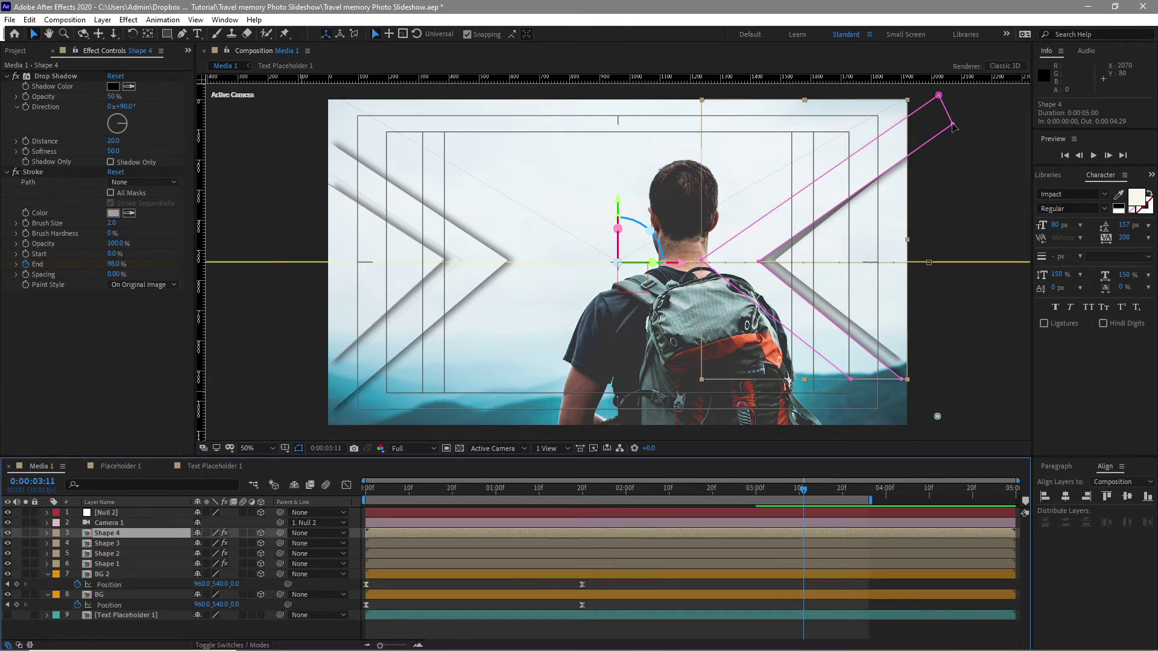
{"action": "left_click_drag", "start_coordinate": [953, 125], "coordinate": [934, 85]}
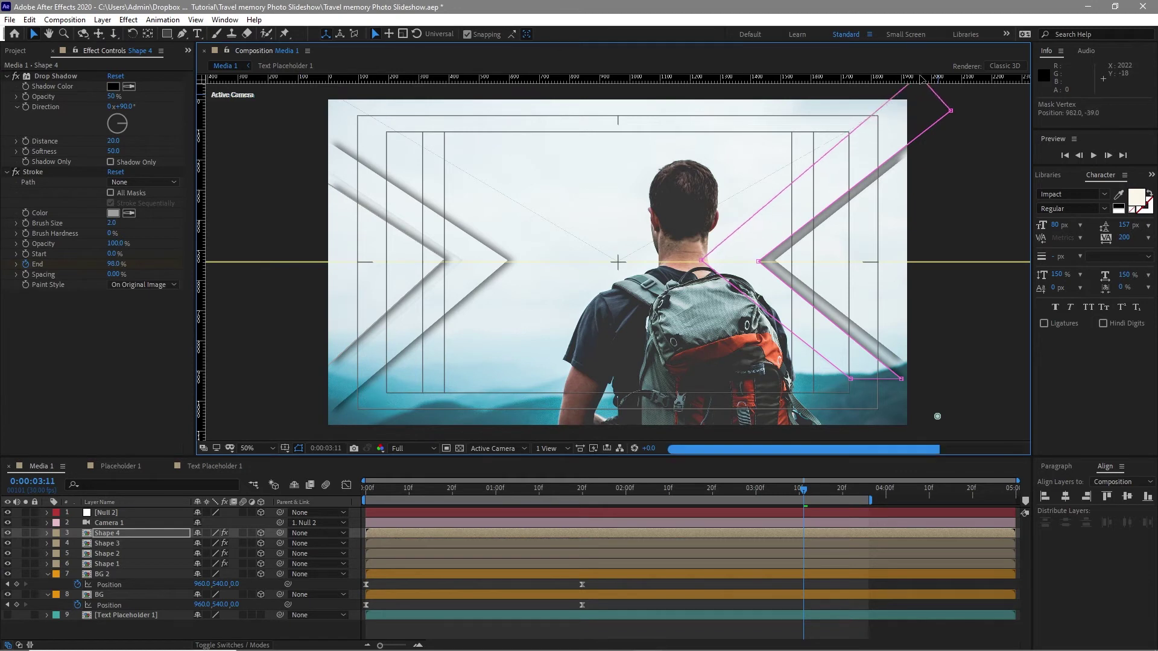
{"action": "left_click", "coordinate": [125, 107]}
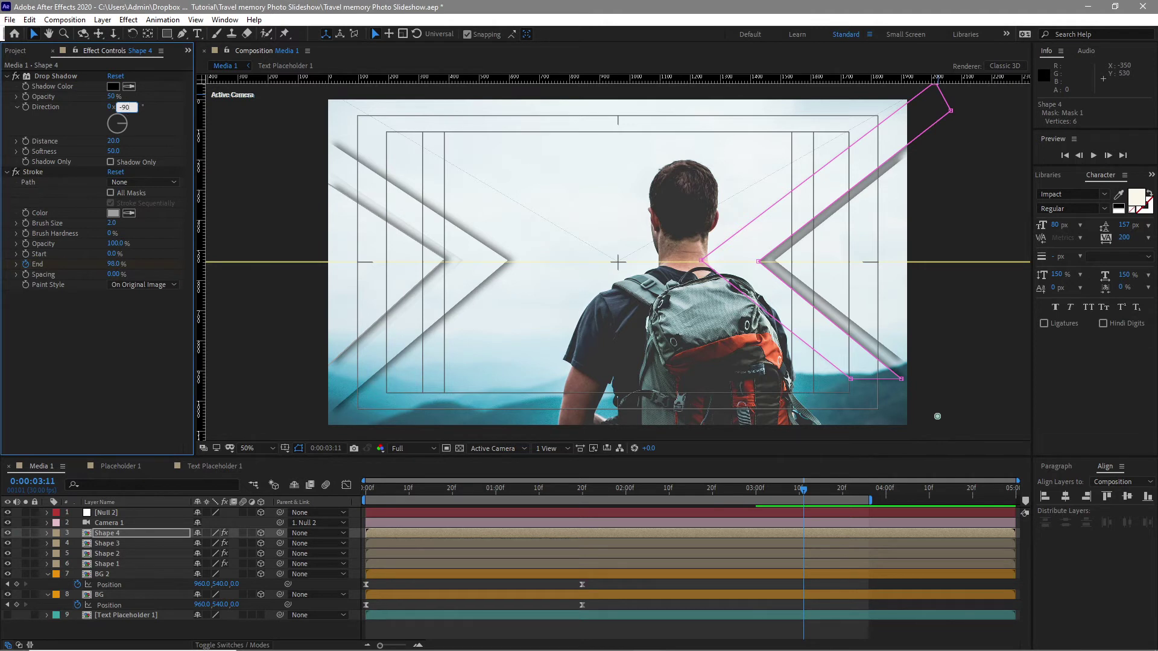
{"action": "type", "text": "-90"}
{"action": "key", "text": "Return"}
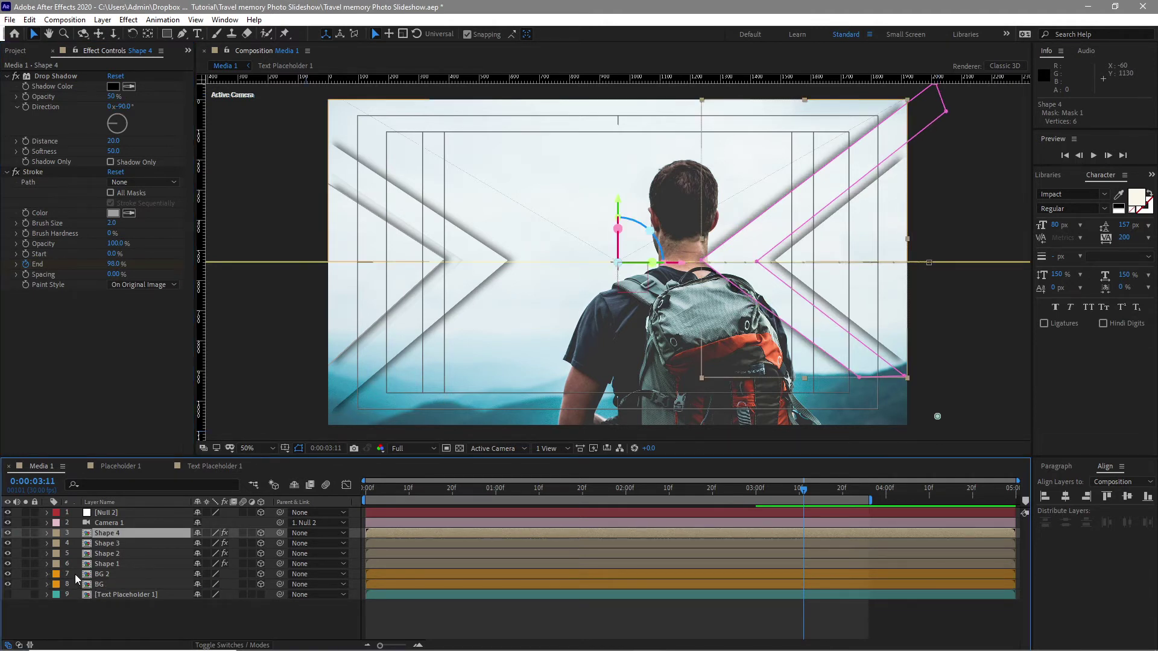
Step: Scale BG 2 and BG together to 130%
{"action": "key", "text": "F2"}
{"action": "left_click", "coordinate": [94, 575]}
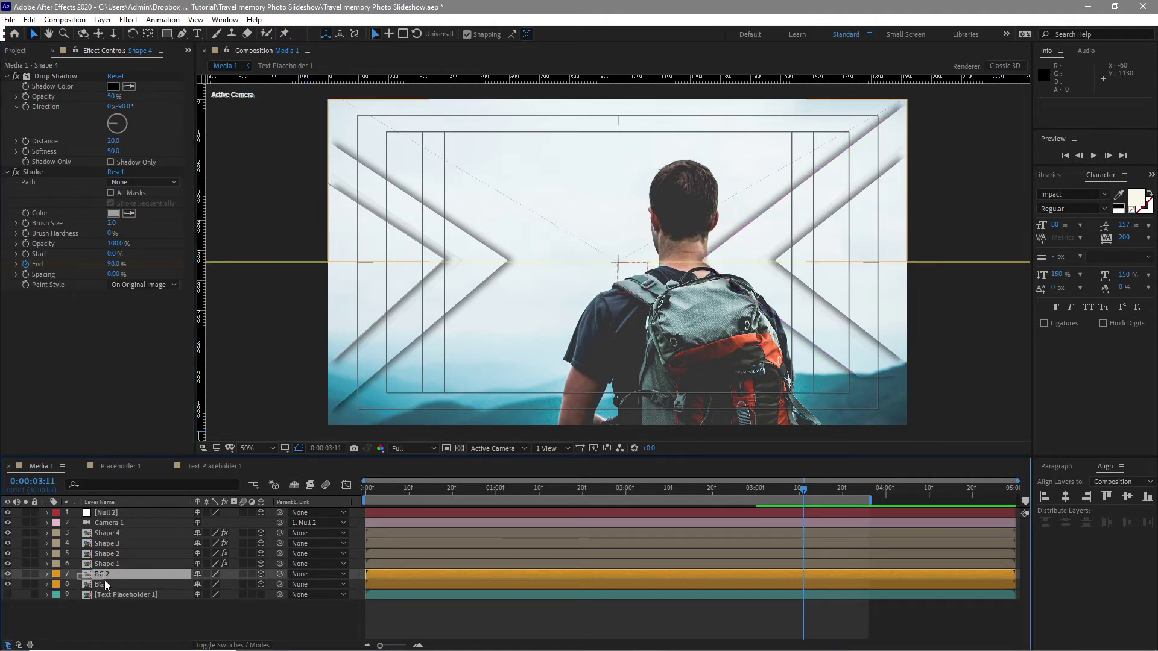
{"action": "left_click", "coordinate": [105, 583], "text": "shift"}
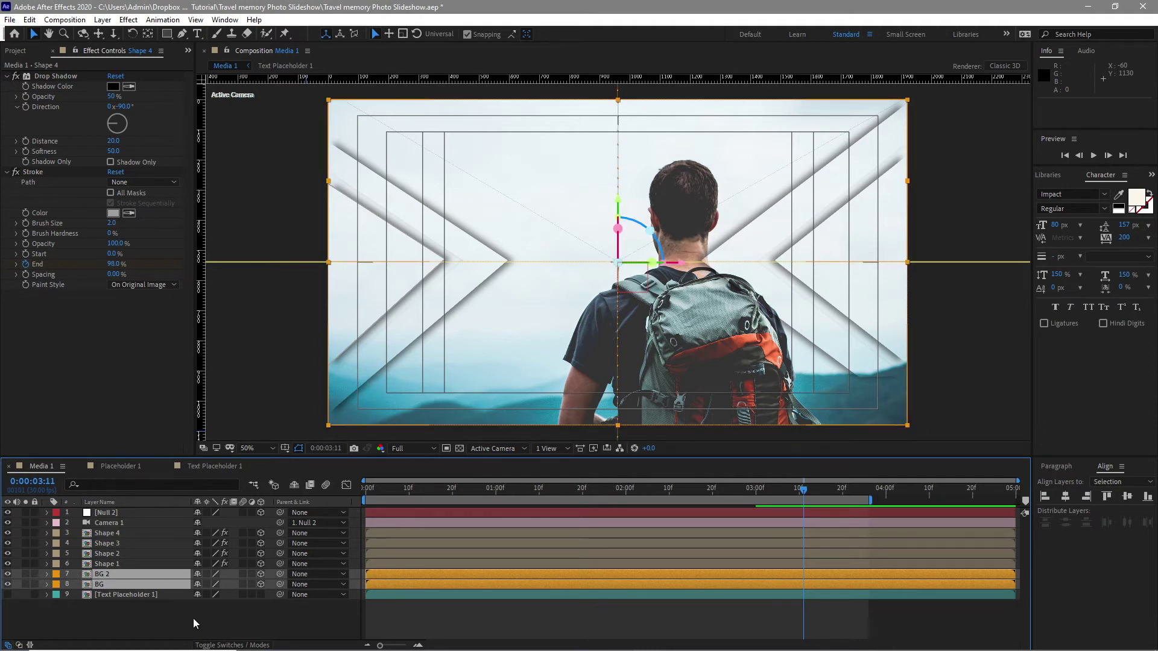
{"action": "key", "text": "s"}
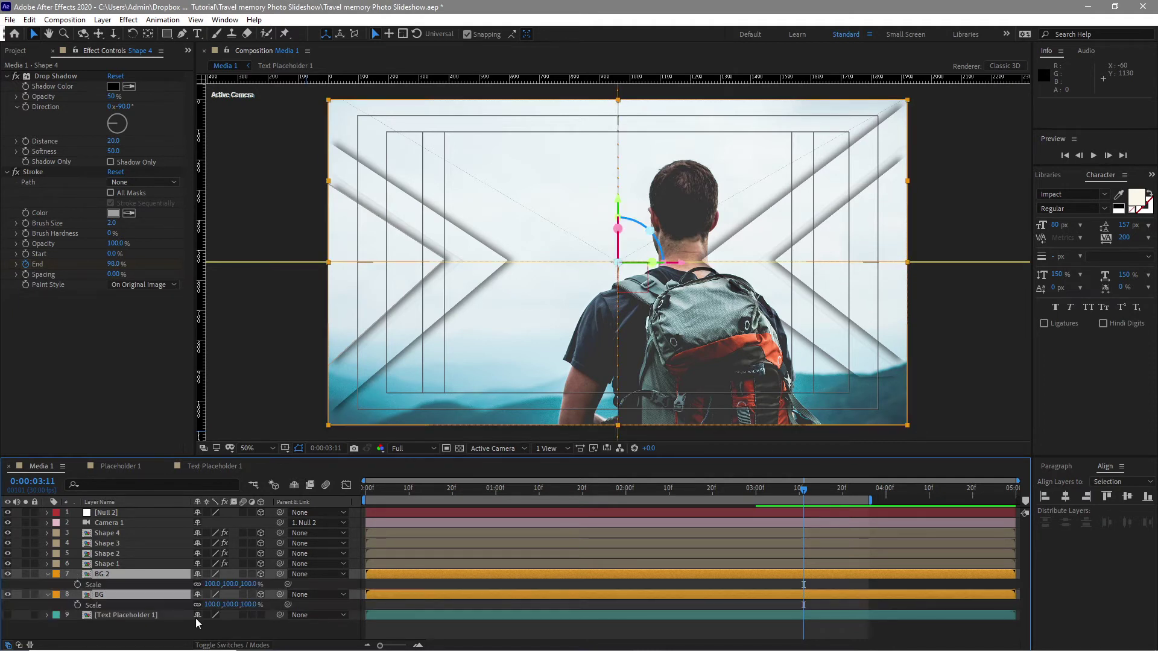
{"action": "left_click", "coordinate": [210, 584]}
{"action": "type", "text": "130"}
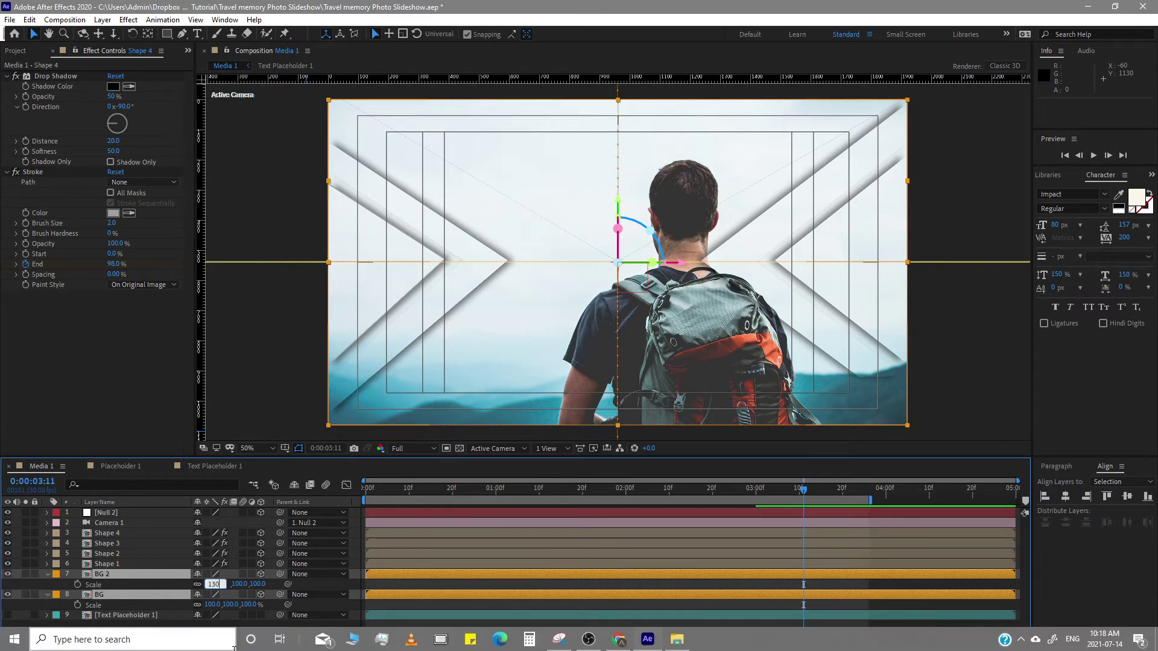
{"action": "left_click", "coordinate": [180, 627]}
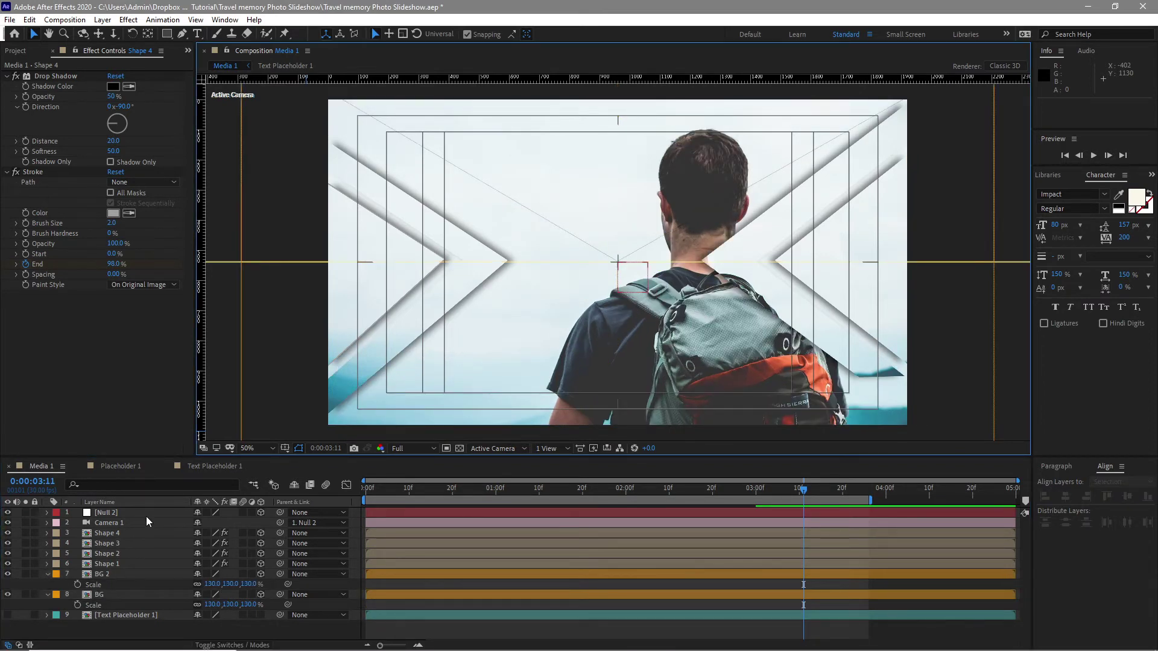
Step: Add a Position keyframe to Null 2 at 0:00:02:00 and extend the work area to the composition's end
{"action": "left_click", "coordinate": [146, 517]}
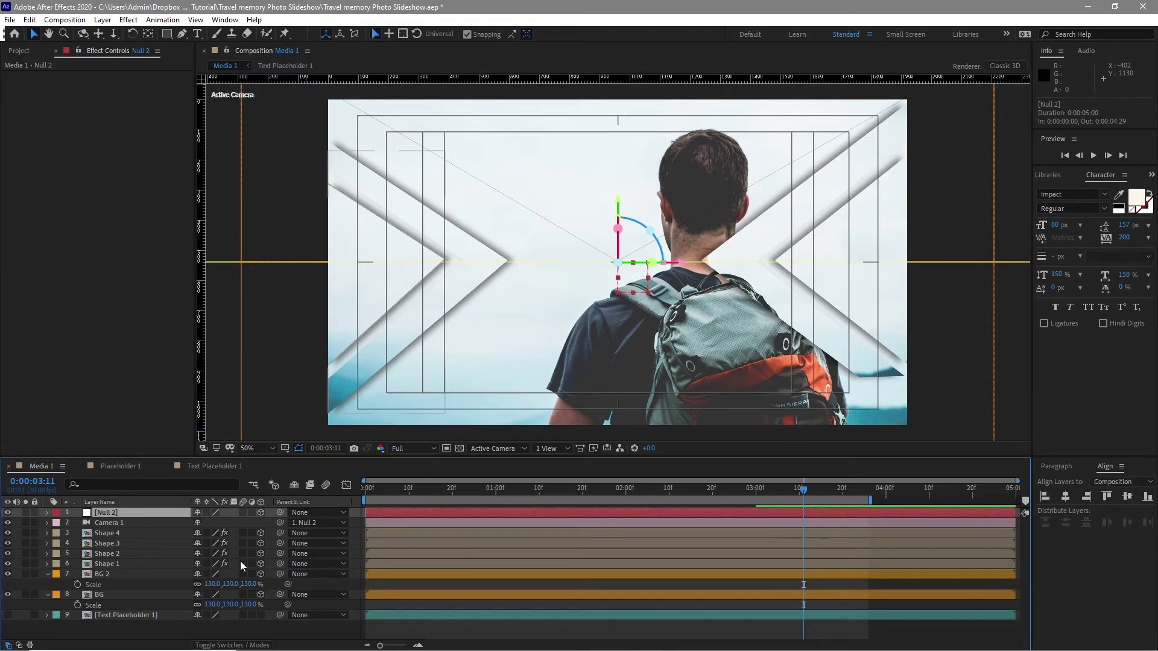
{"action": "key", "text": "p"}
{"action": "left_click_drag", "start_coordinate": [495, 488], "coordinate": [628, 504]}
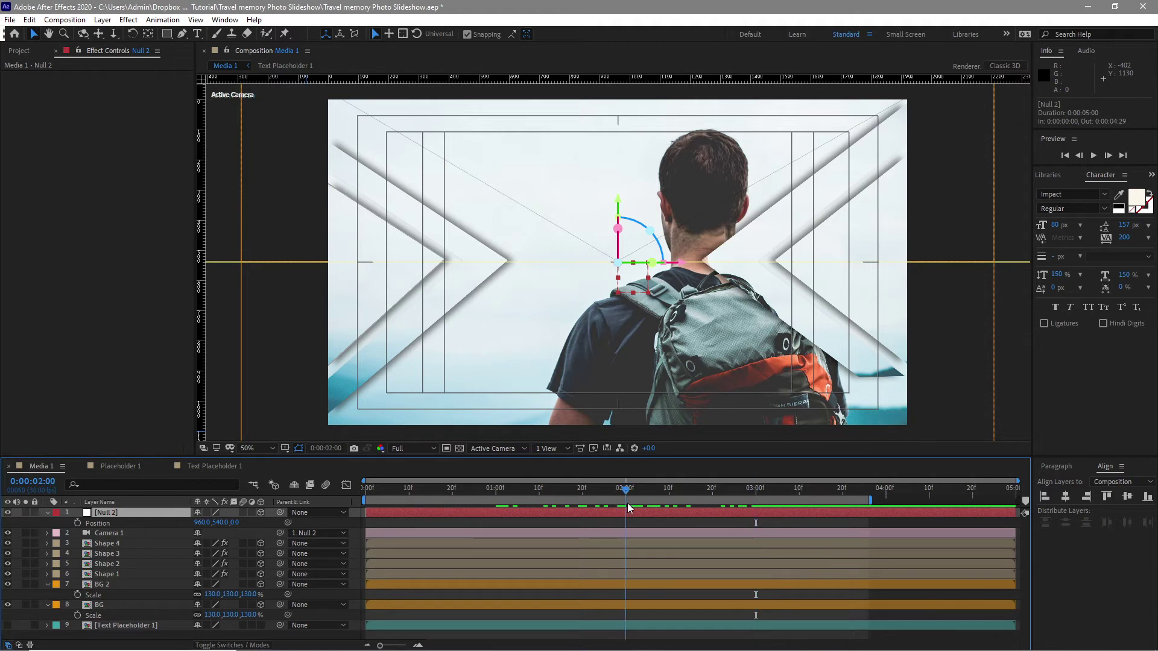
{"action": "left_click", "coordinate": [77, 523]}
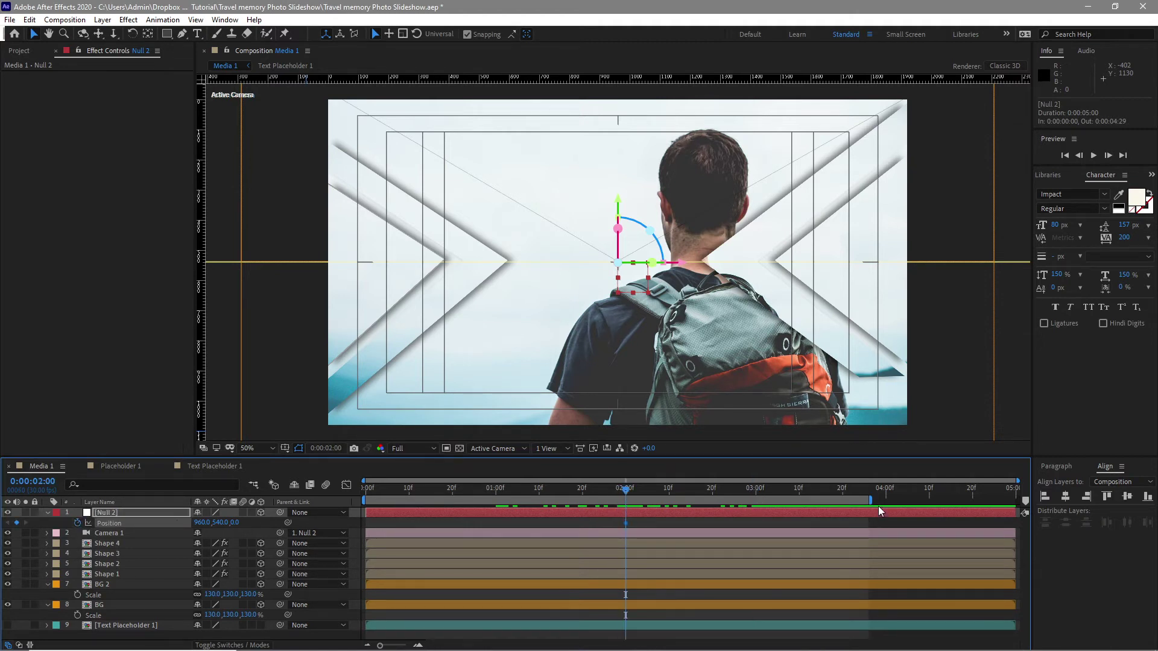
{"action": "left_click_drag", "start_coordinate": [872, 501], "coordinate": [1019, 501]}
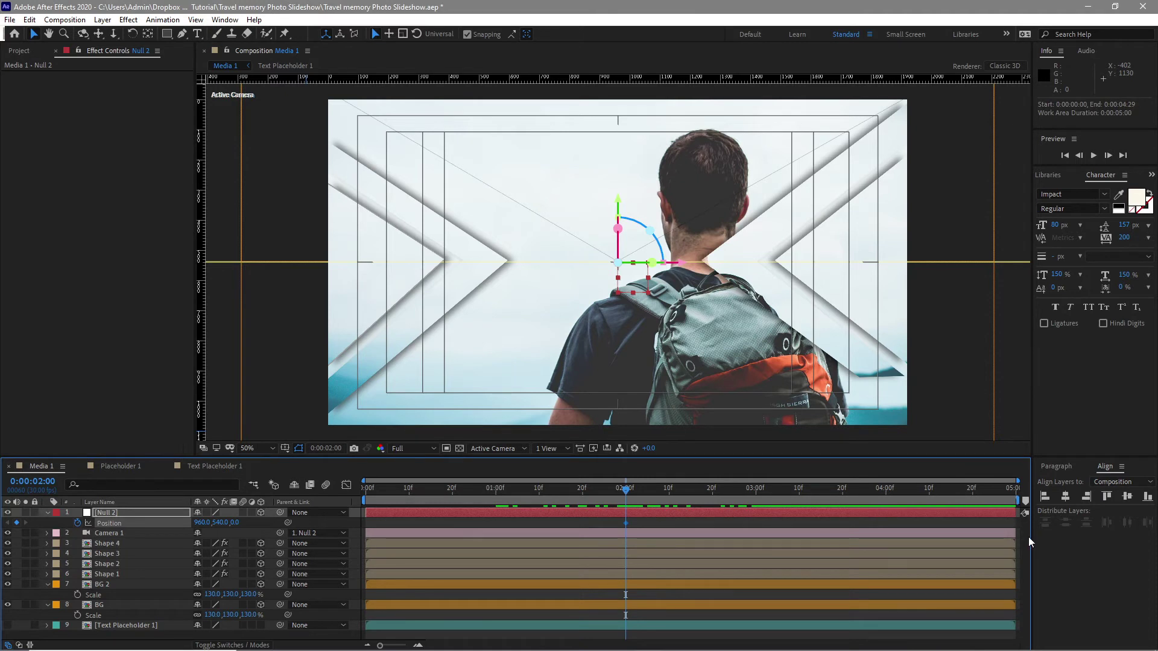
Step: At 0:00:04:29, set Null 2's Position to 1039, 540, 176 and preview the camera move
{"action": "left_click", "coordinate": [1013, 492]}
{"action": "left_click_drag", "start_coordinate": [201, 523], "coordinate": [398, 578]}
{"action": "left_click", "coordinate": [256, 533]}
{"action": "key", "text": "space"}
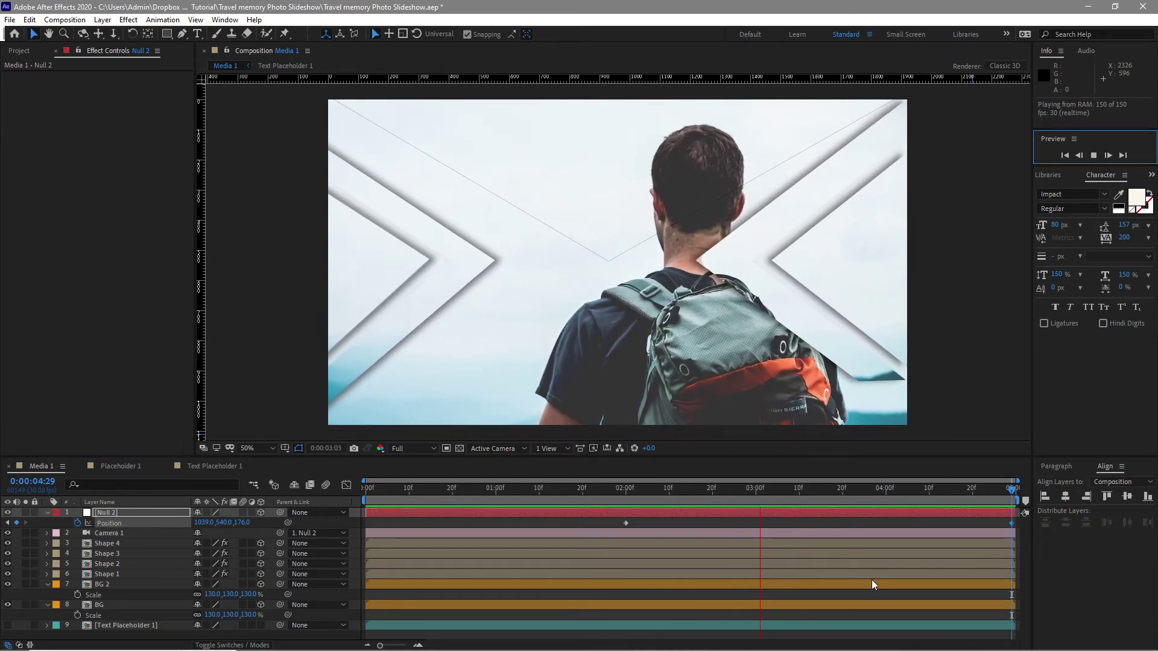
Step: Shift Shape 1's two Position keyframes to 0:00:00:10 and 0:00:01:20
{"action": "left_click", "coordinate": [443, 505]}
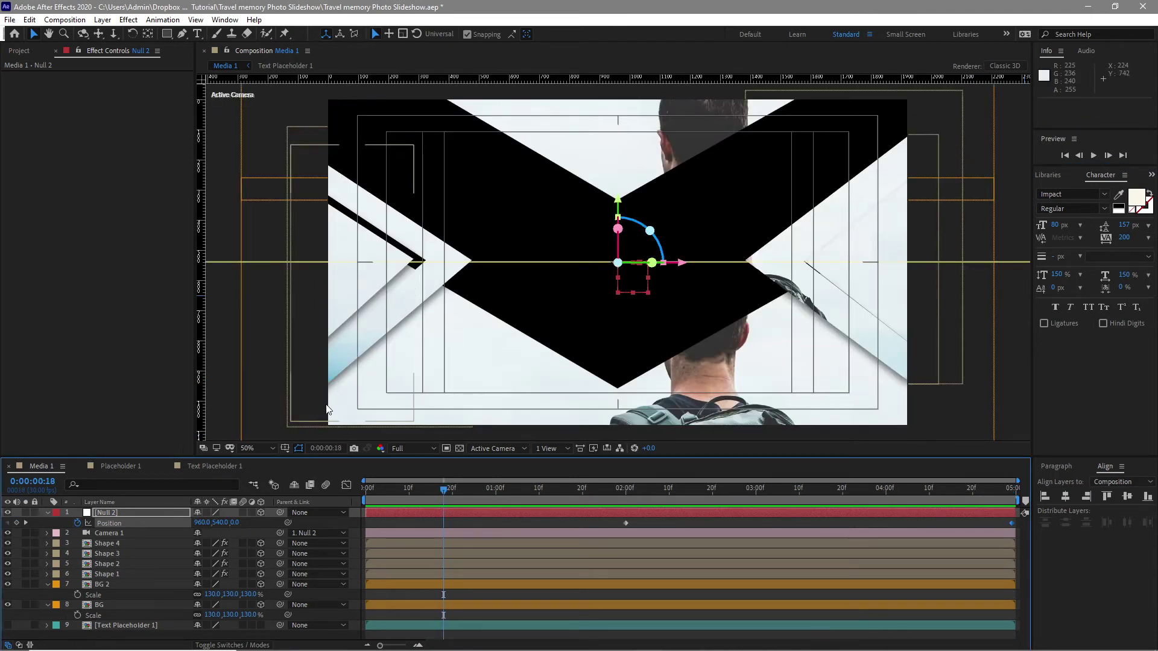
{"action": "left_click", "coordinate": [131, 574]}
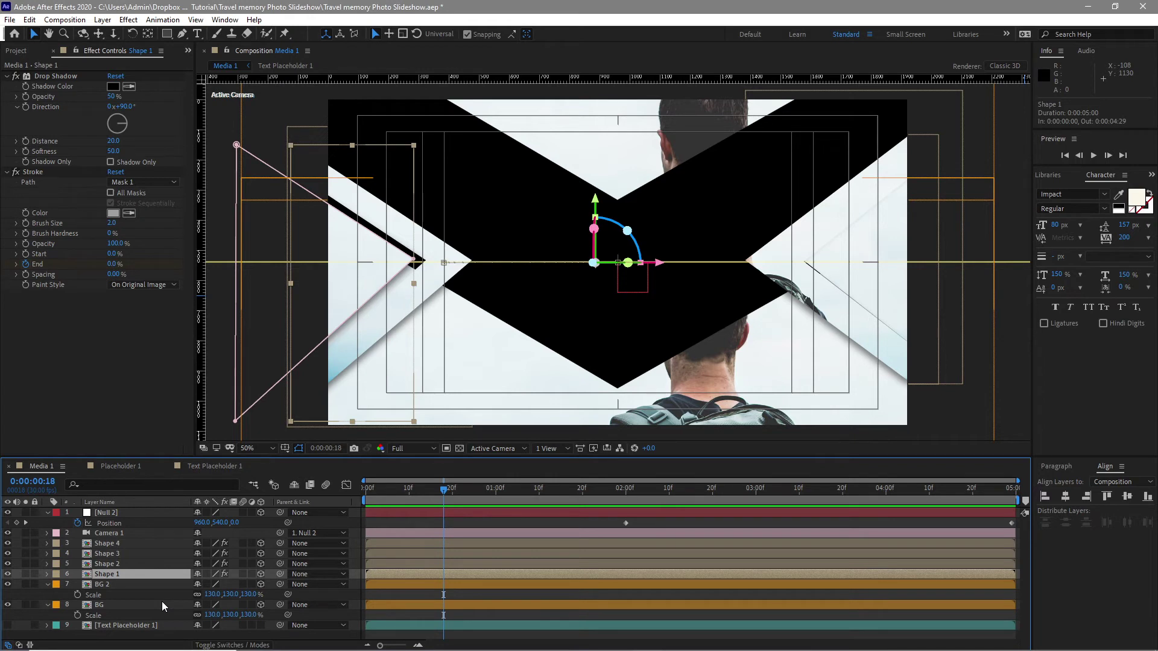
{"action": "key", "text": "p"}
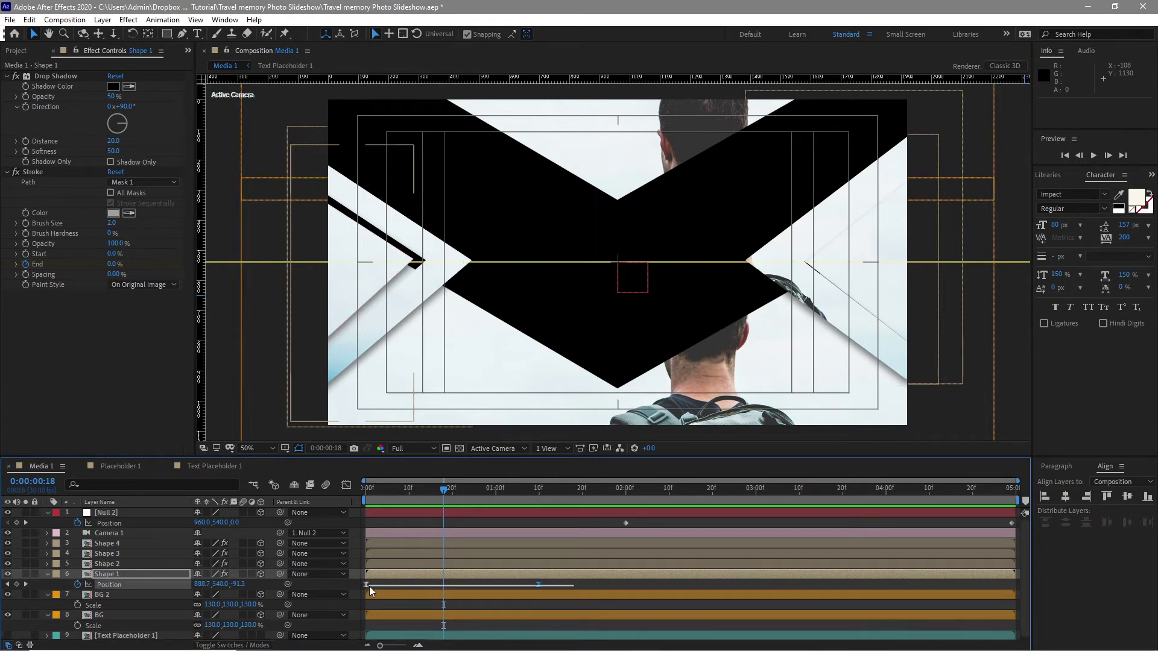
{"action": "left_click_drag", "start_coordinate": [369, 586], "coordinate": [358, 586]}
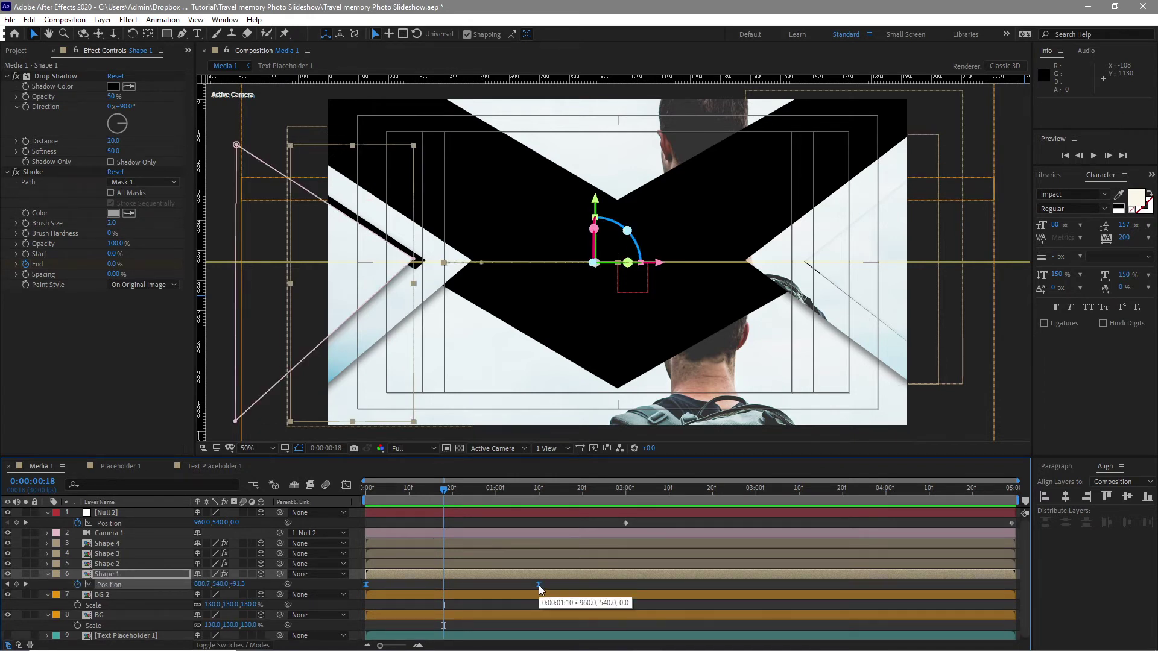
{"action": "left_click_drag", "start_coordinate": [538, 585], "coordinate": [581, 586]}
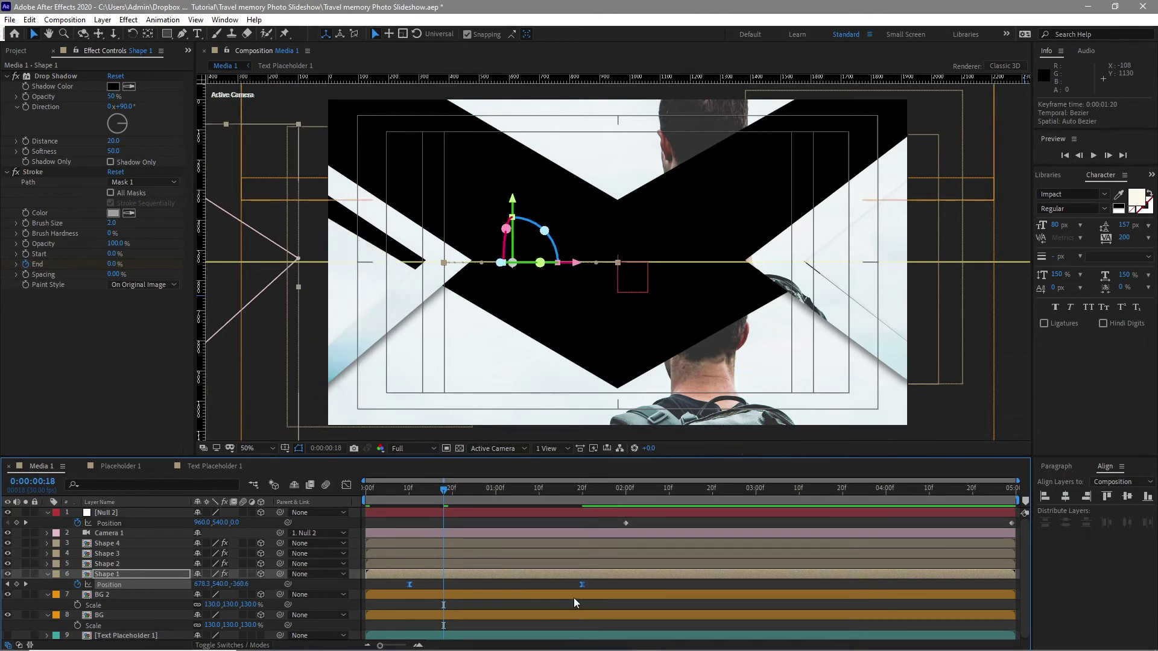
{"action": "mouse_move", "coordinate": [440, 488]}
{"action": "left_mouse_down"}
{"action": "mouse_move", "coordinate": [563, 508]}
{"action": "mouse_move", "coordinate": [618, 532]}
{"action": "left_mouse_up"}
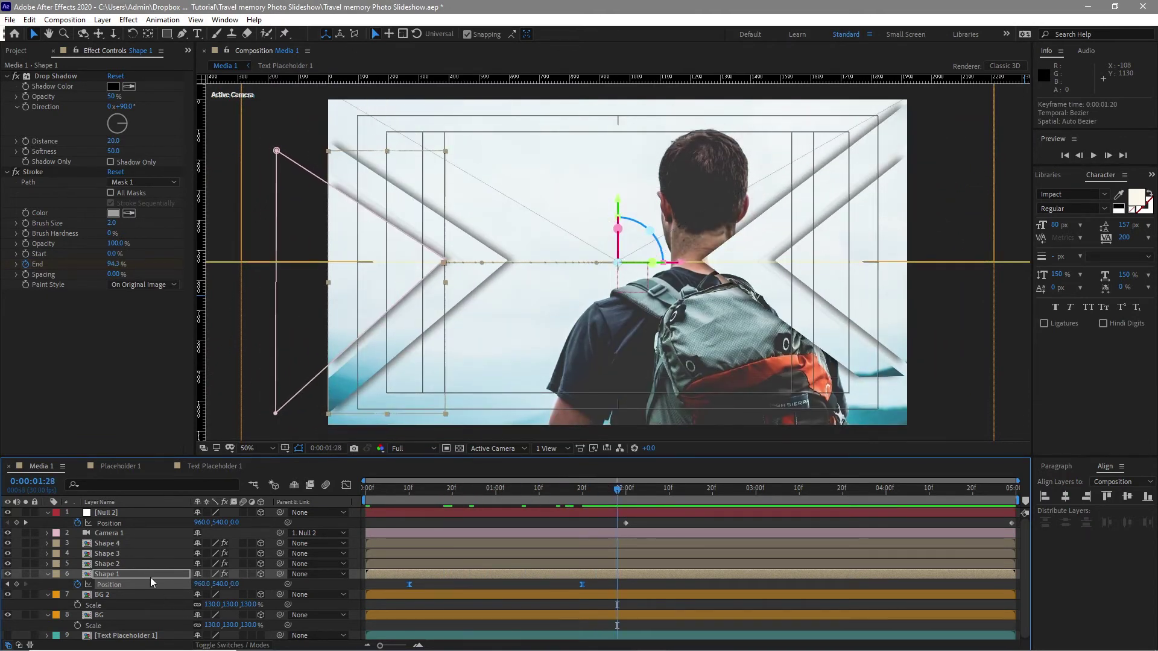
Step: Shift Shape 3's two Position keyframes to 0:00:00:20 and 0:00:02:00, and preview the staggered animation
{"action": "left_click", "coordinate": [128, 553]}
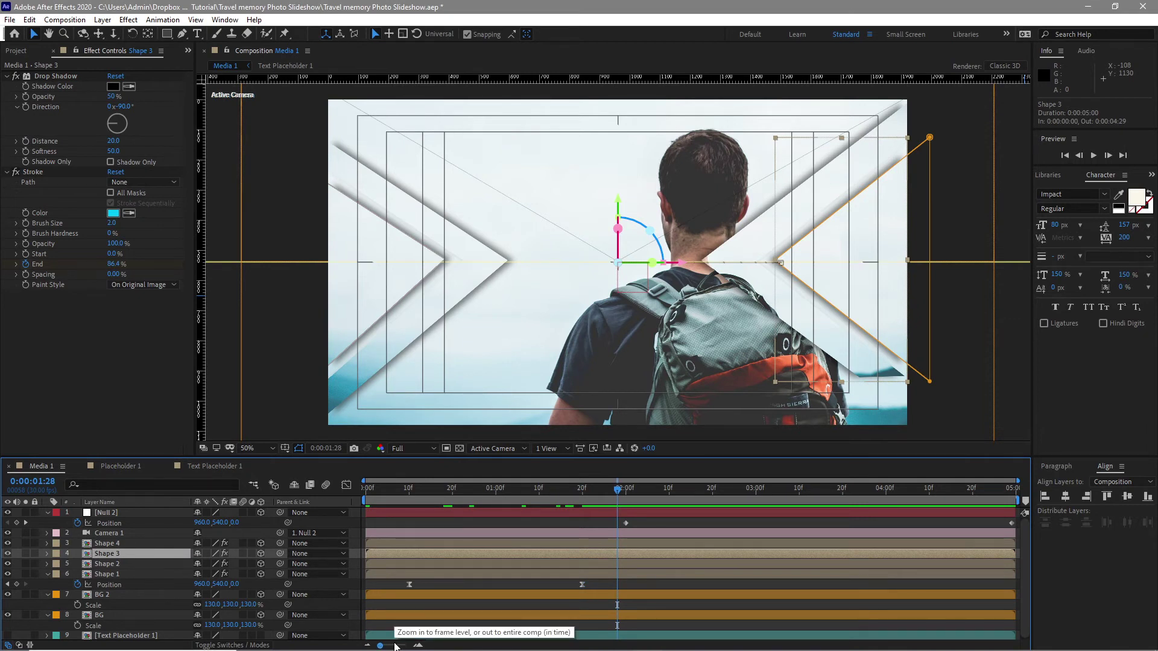
{"action": "key", "text": "p"}
{"action": "left_click_drag", "start_coordinate": [576, 567], "coordinate": [363, 570]}
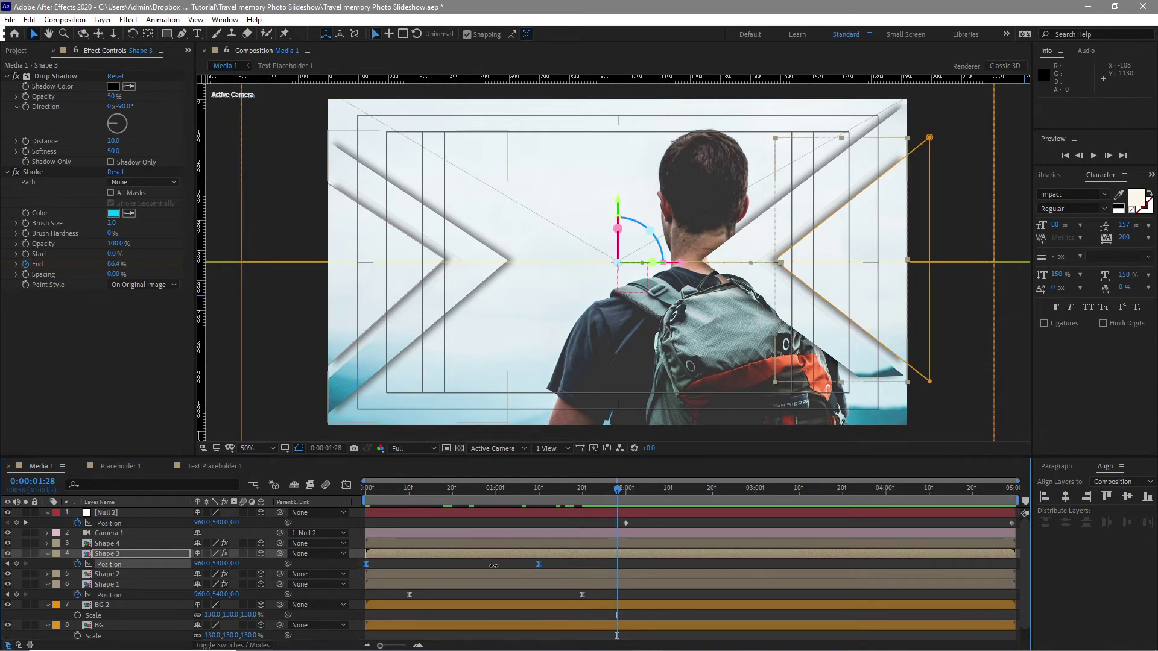
{"action": "mouse_move", "coordinate": [541, 566]}
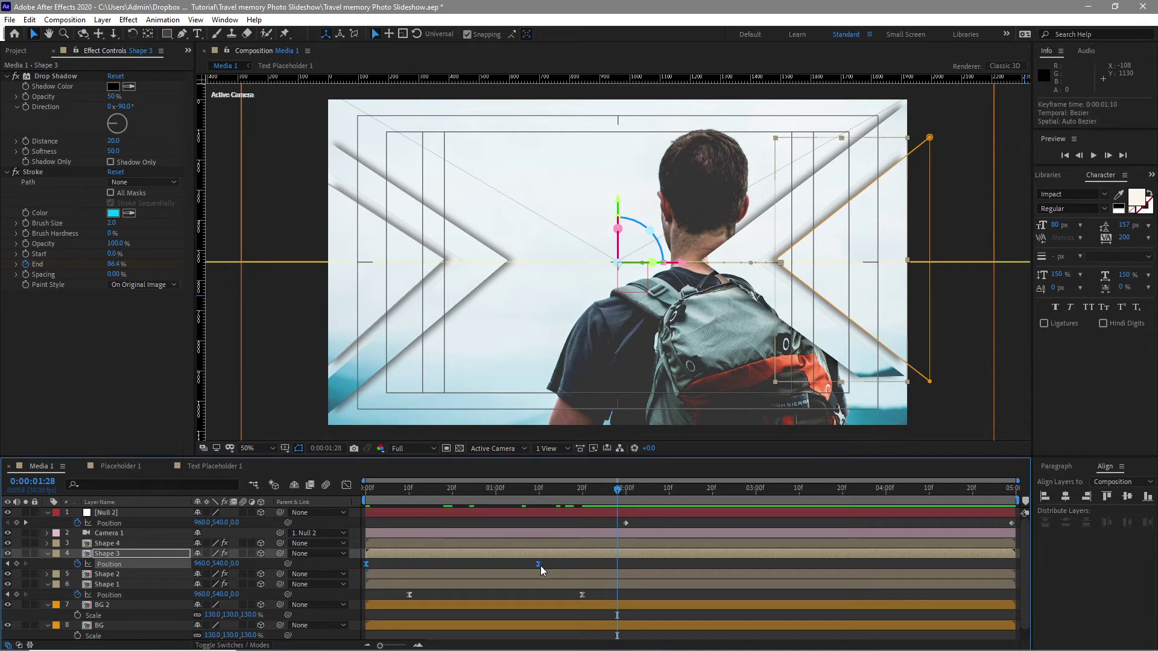
{"action": "left_click_drag", "start_coordinate": [540, 566], "coordinate": [628, 567]}
{"action": "left_click", "coordinate": [430, 488]}
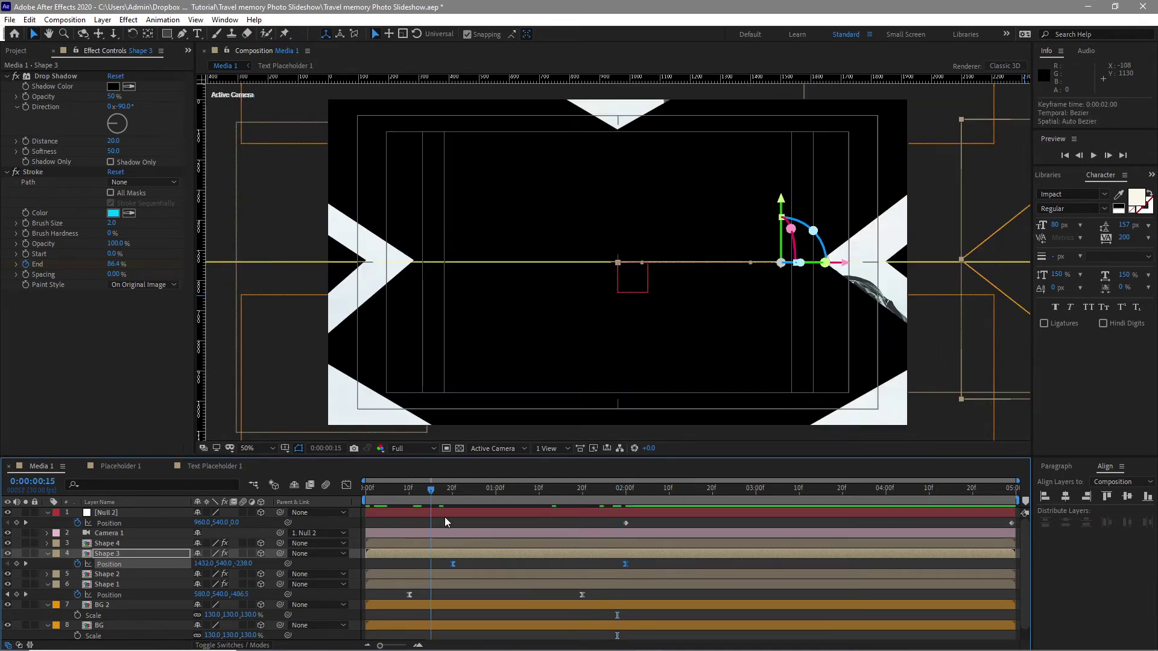
{"action": "key", "text": "space"}
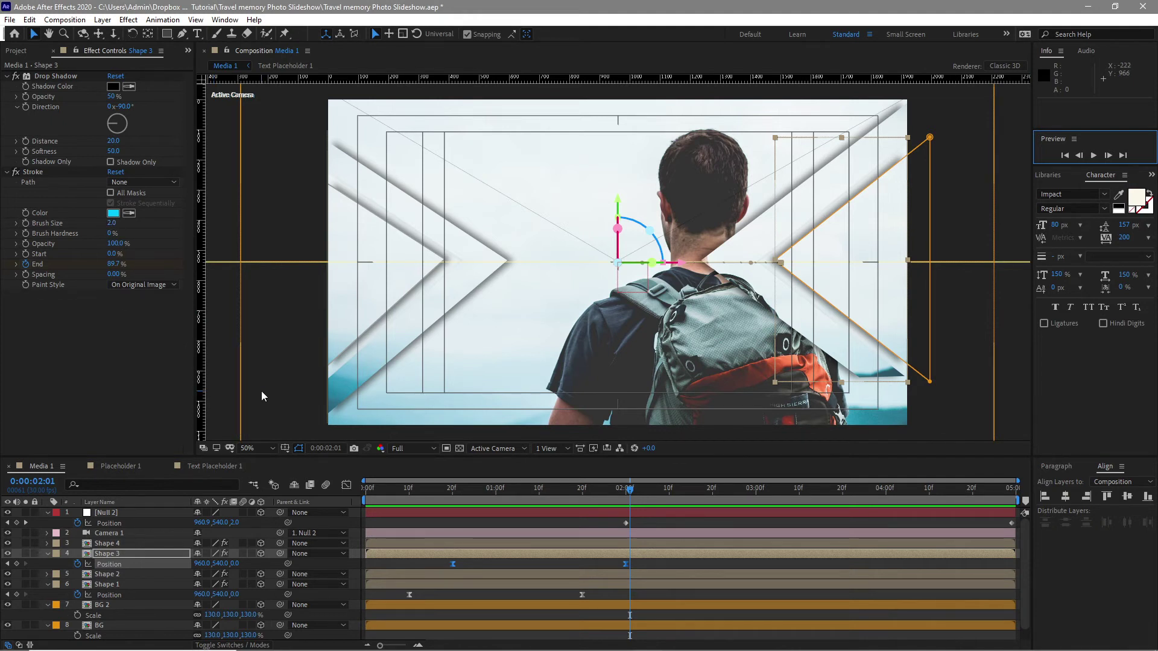
Step: Deselect everything and collapse the revealed properties of the null, shape and BG layers in the Media 1 timeline
{"action": "left_click", "coordinate": [334, 346]}
{"action": "left_click", "coordinate": [48, 513]}
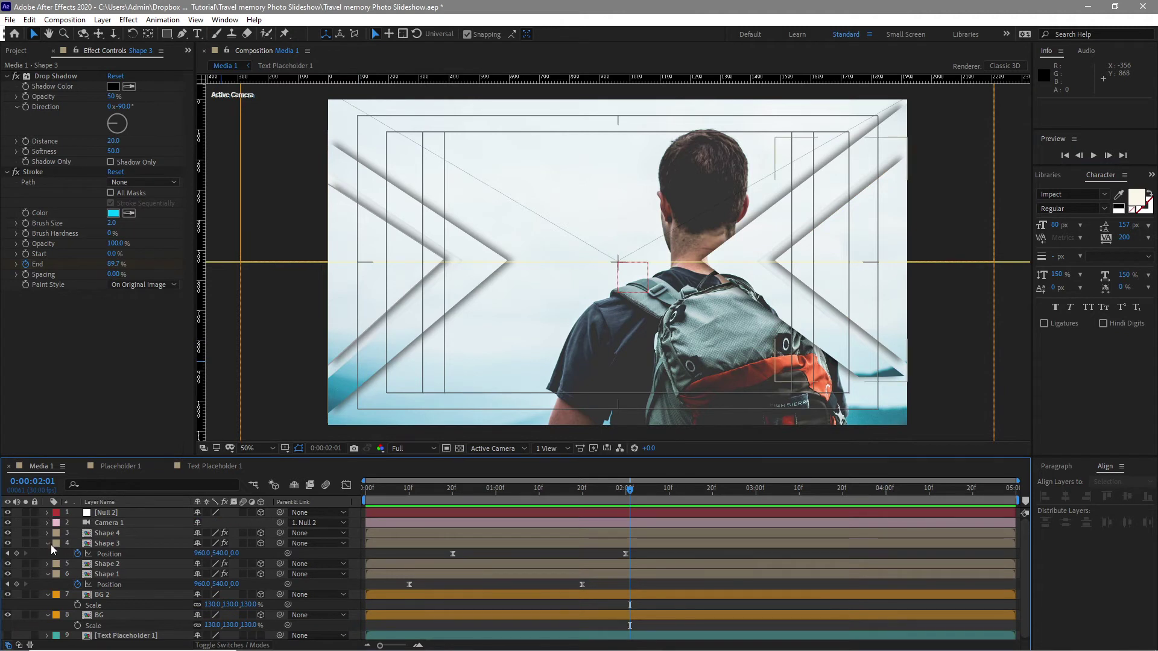
{"action": "left_click", "coordinate": [48, 543]}
{"action": "left_click", "coordinate": [46, 564]}
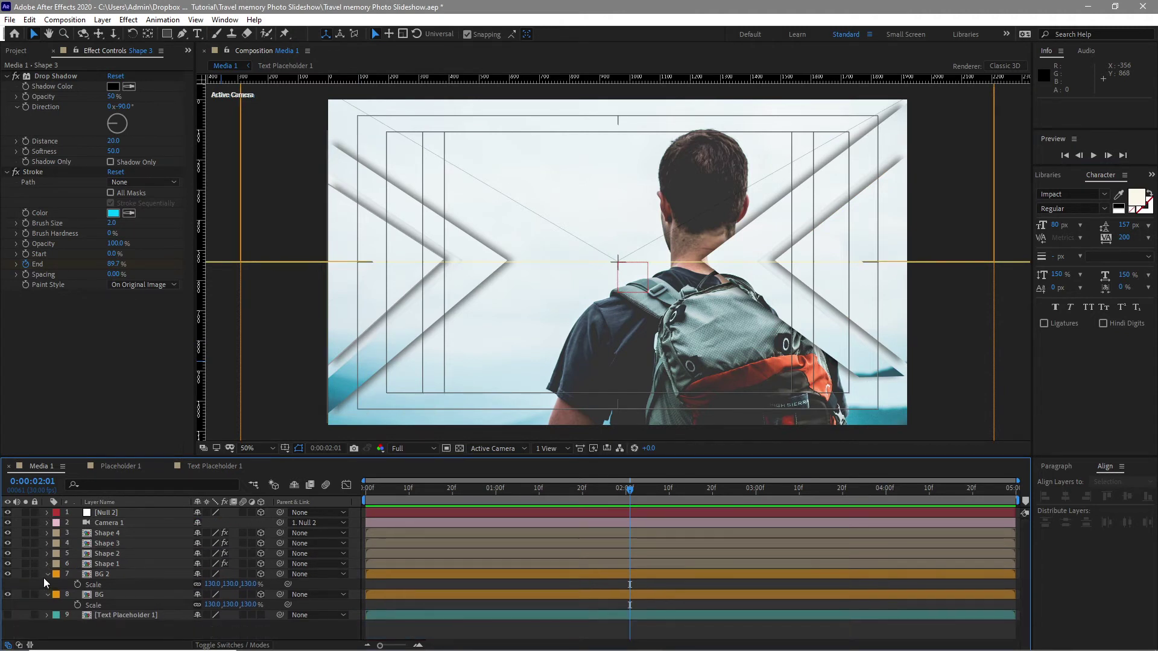
{"action": "left_click", "coordinate": [47, 574]}
{"action": "left_click", "coordinate": [47, 585]}
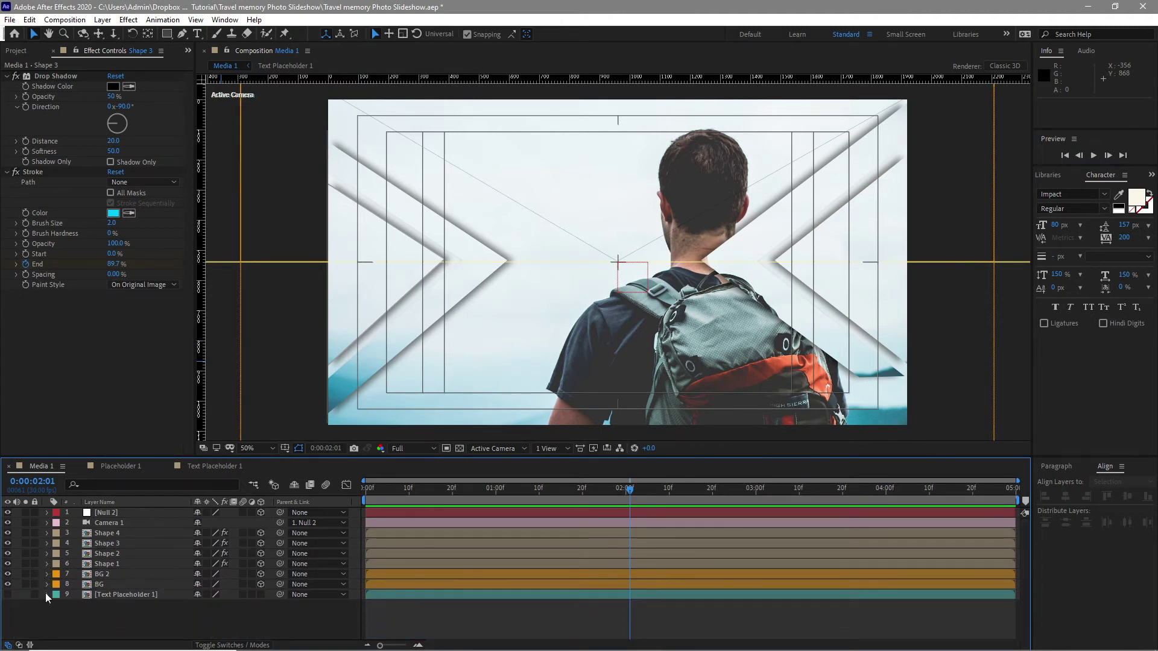
Step: Make the Text Placeholder 1 layer visible and hide every layer above it in Media 1
{"action": "left_click", "coordinate": [8, 595]}
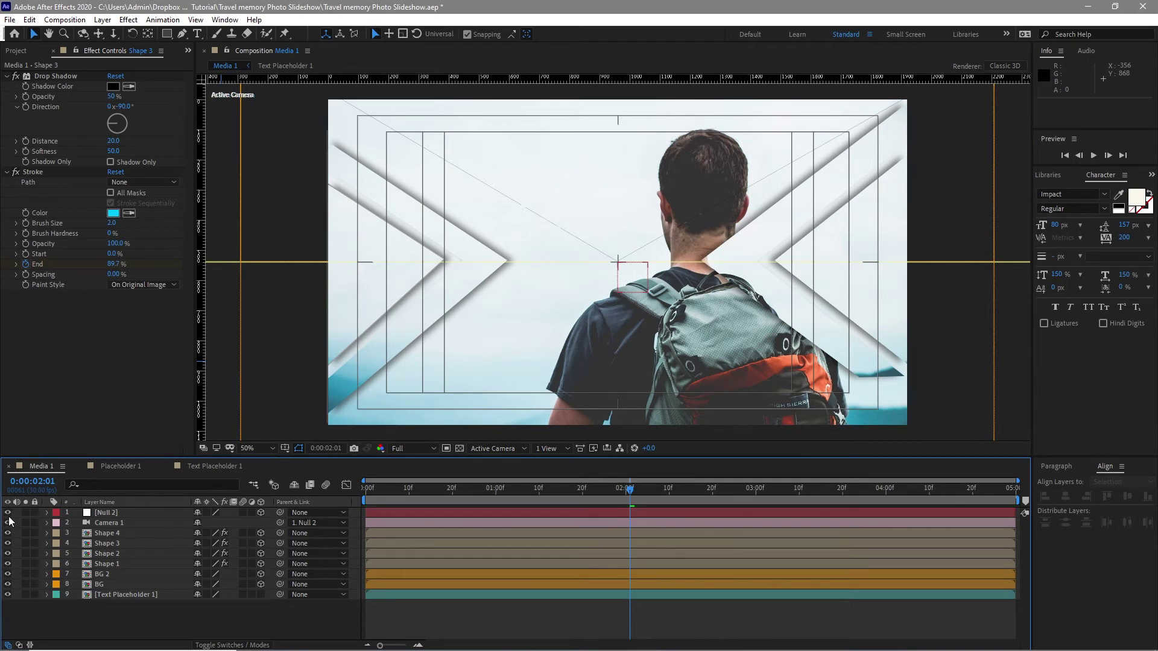
{"action": "left_click_drag", "start_coordinate": [8, 514], "coordinate": [9, 585]}
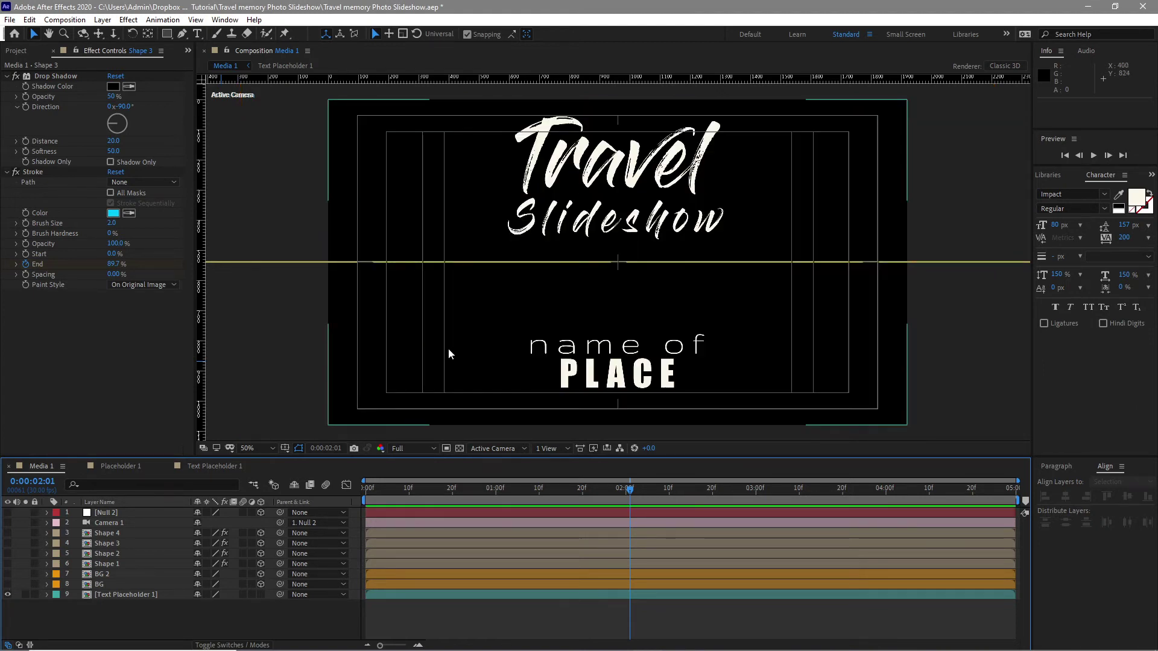
{"action": "left_click", "coordinate": [423, 362]}
Step: Add RG Flare.mp4 and Bokeh 3.mov from the Footage folder to Media 1, with the flare topmost and the bokeh as the bottom layer
{"action": "left_click", "coordinate": [18, 50]}
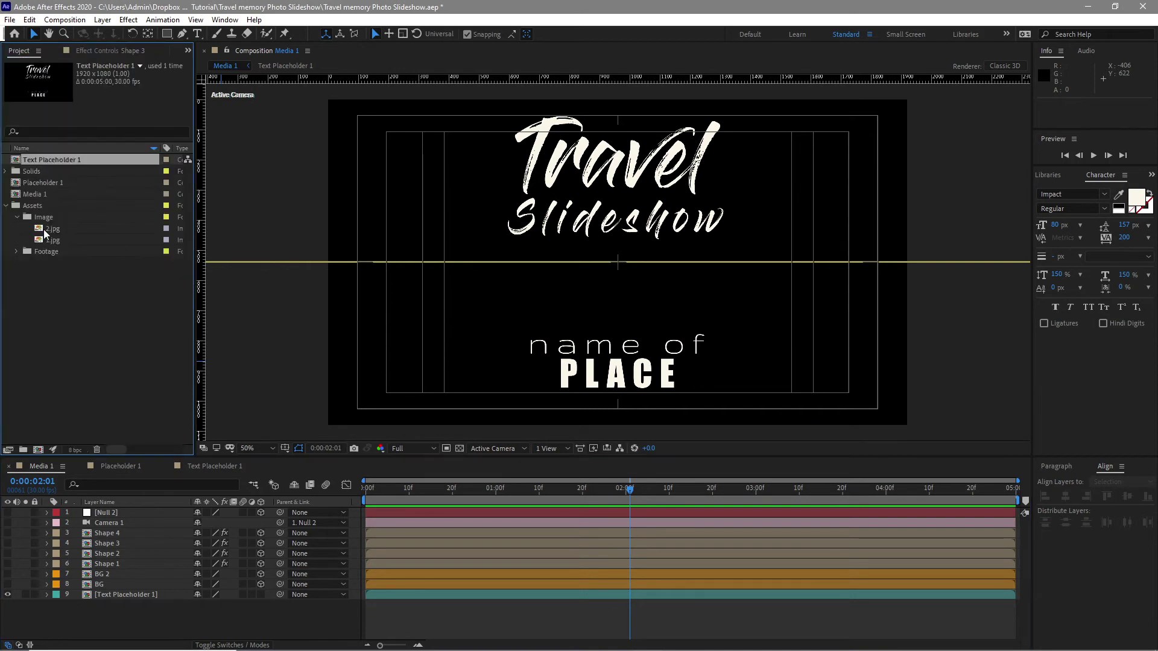
{"action": "left_click", "coordinate": [15, 252]}
{"action": "left_click", "coordinate": [66, 263]}
{"action": "left_click", "coordinate": [63, 274], "text": "shift"}
{"action": "left_click_drag", "start_coordinate": [63, 272], "coordinate": [122, 509]}
{"action": "left_click", "coordinate": [121, 605]}
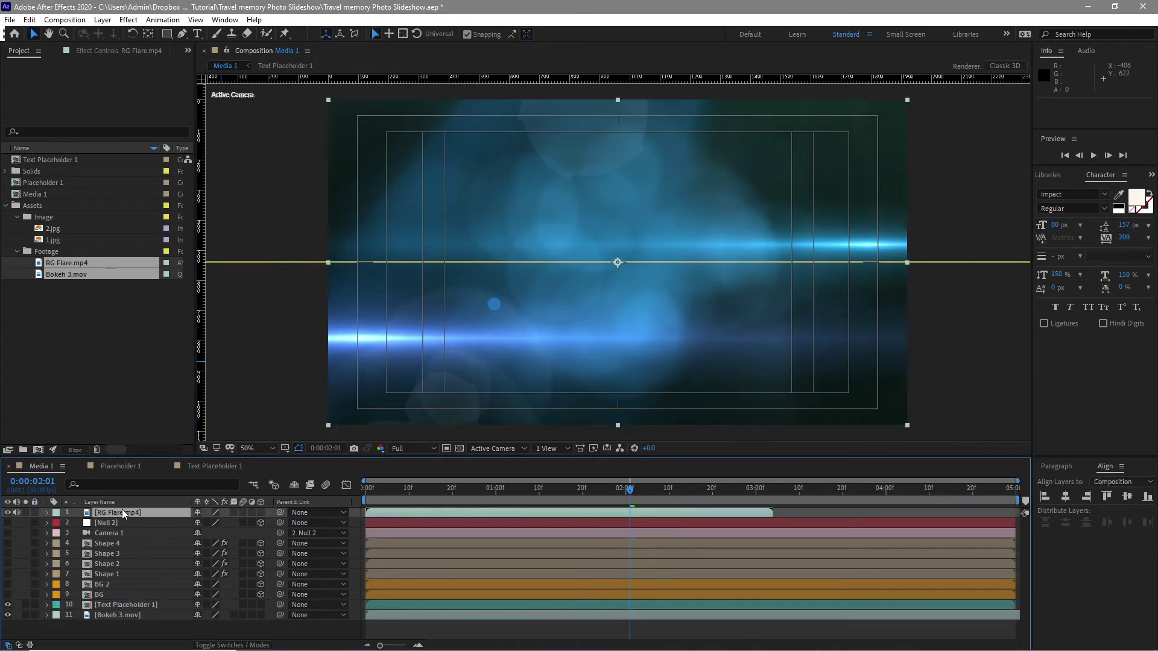
Step: Set the opacity of the RG Flare.mp4 layer to 80% and of the Bokeh 3.mov layer to 20%
{"action": "key", "text": "t"}
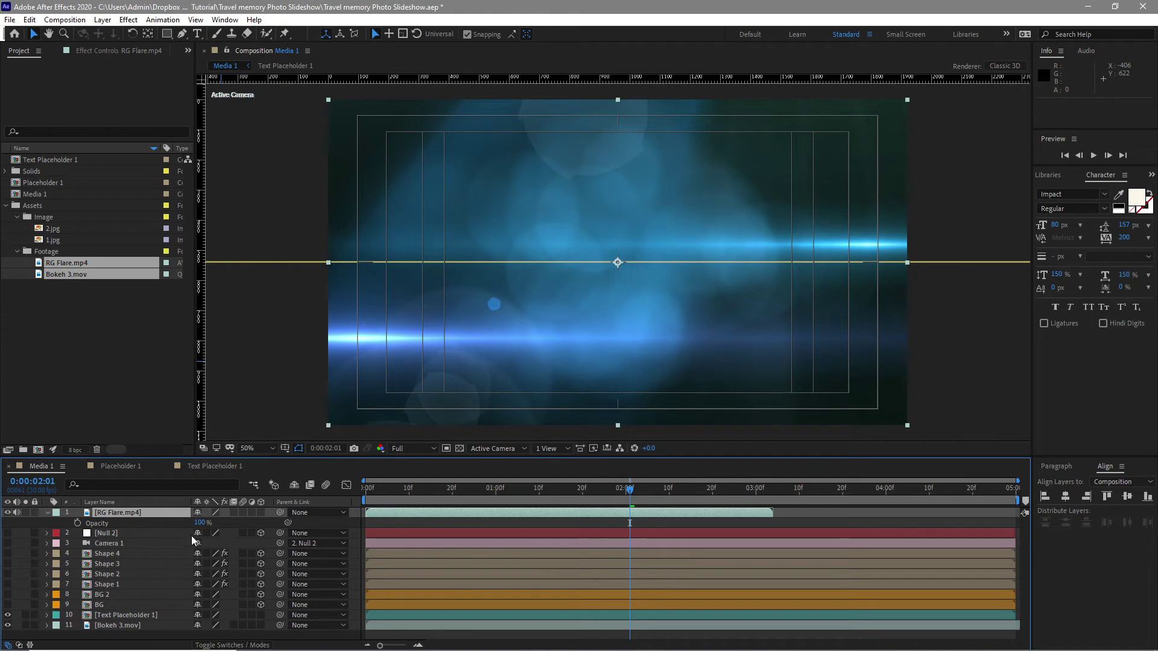
{"action": "left_click", "coordinate": [201, 523]}
{"action": "type", "text": "80"}
{"action": "left_click", "coordinate": [146, 625]}
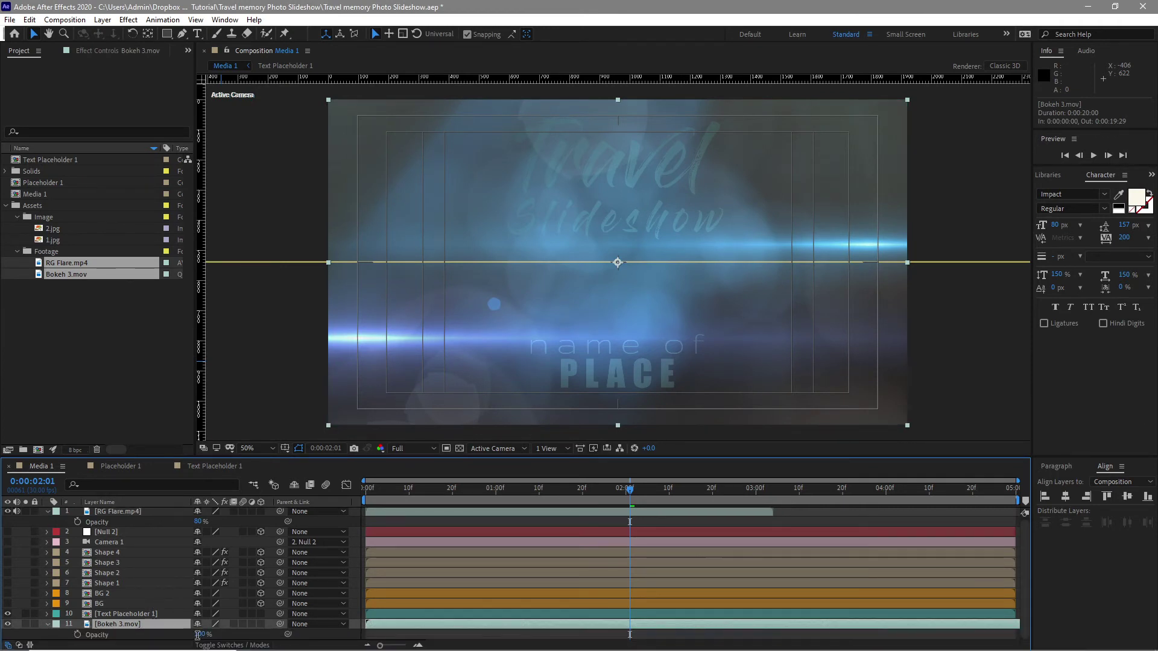
{"action": "left_click", "coordinate": [200, 635]}
{"action": "type", "text": "2"}
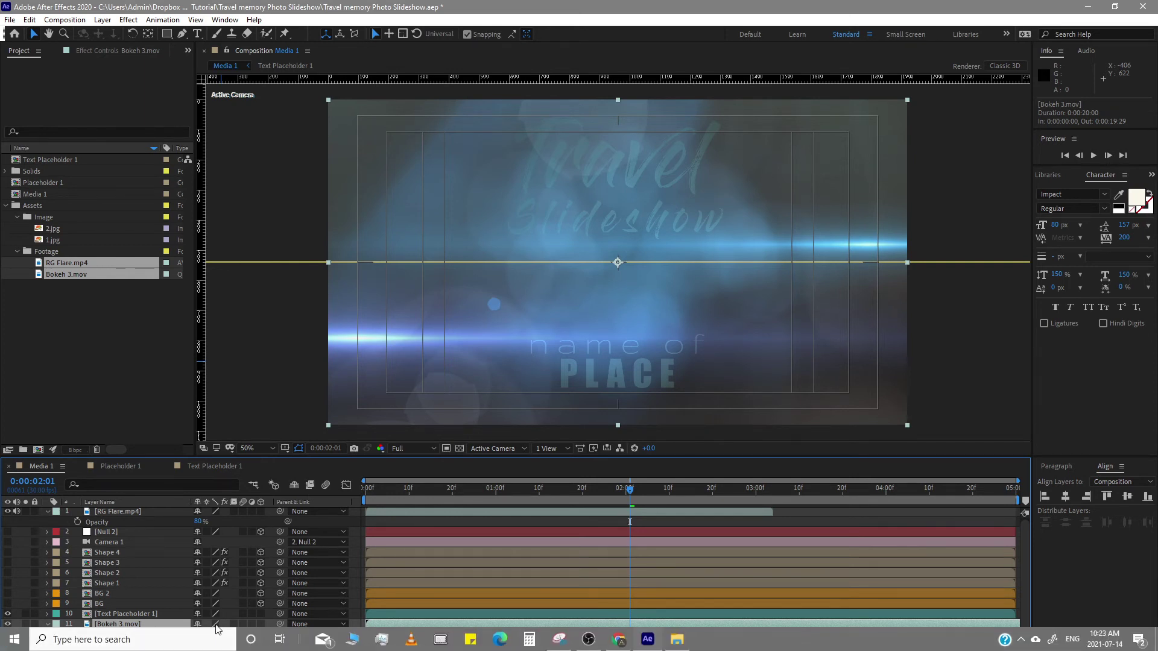
Step: Set the blending mode of the RG Flare.mp4 and Bokeh 3.mov layers to Add
{"action": "left_click", "coordinate": [225, 645]}
{"action": "left_click", "coordinate": [224, 513]}
{"action": "left_click", "coordinate": [224, 514]}
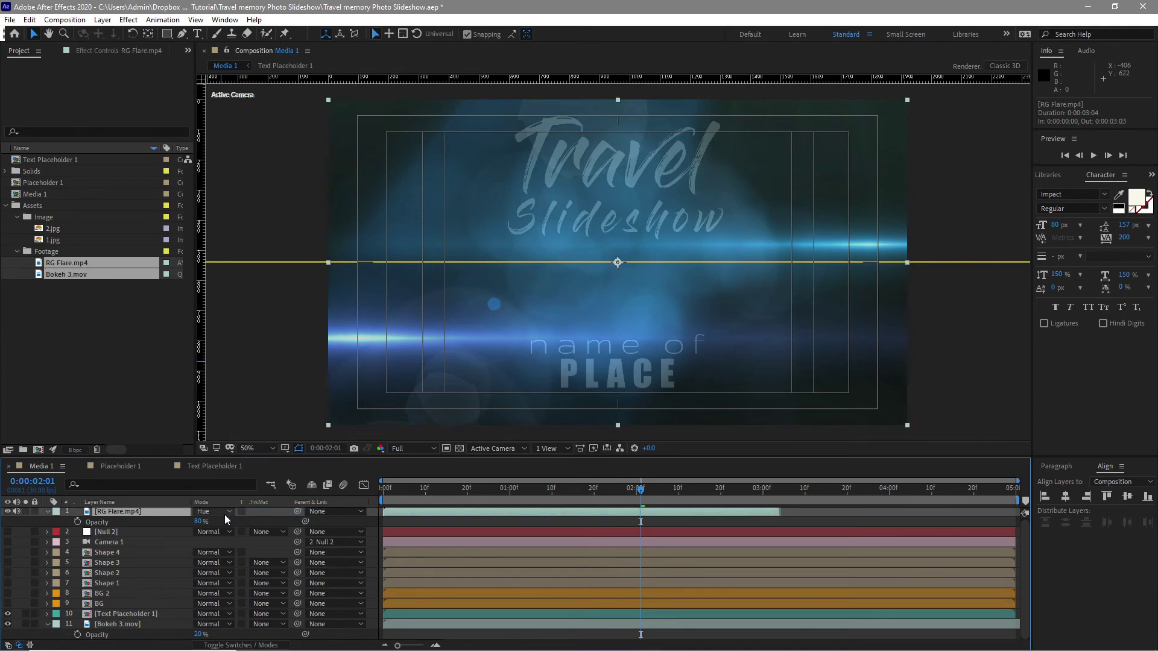
{"action": "left_click", "coordinate": [223, 515]}
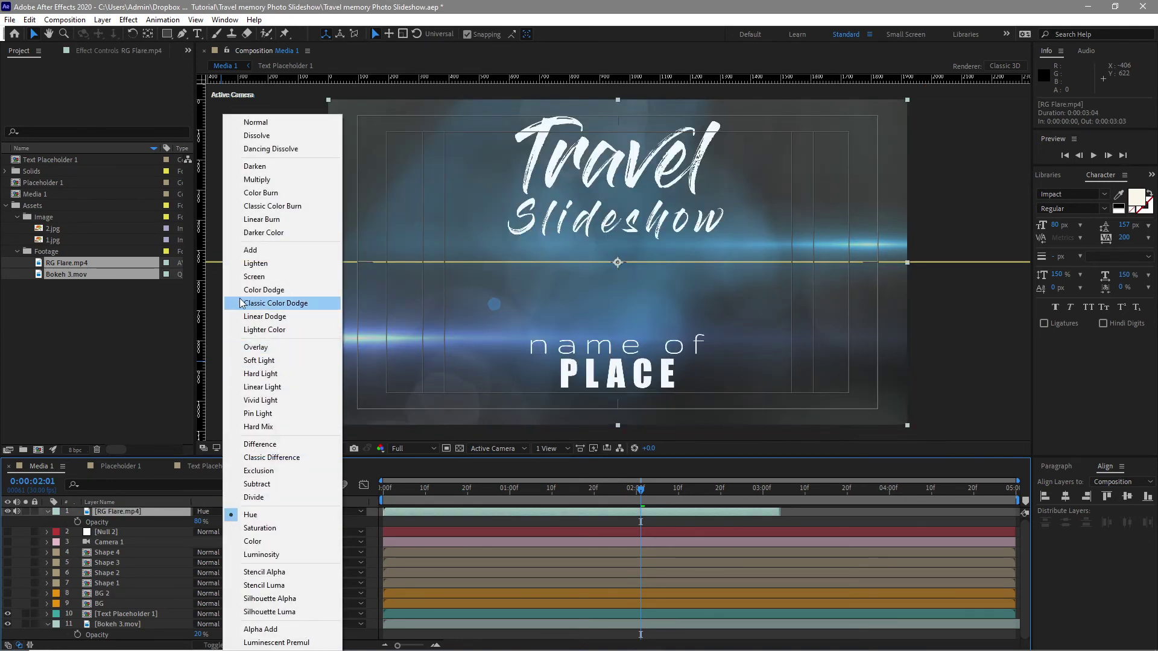
{"action": "left_click", "coordinate": [251, 255]}
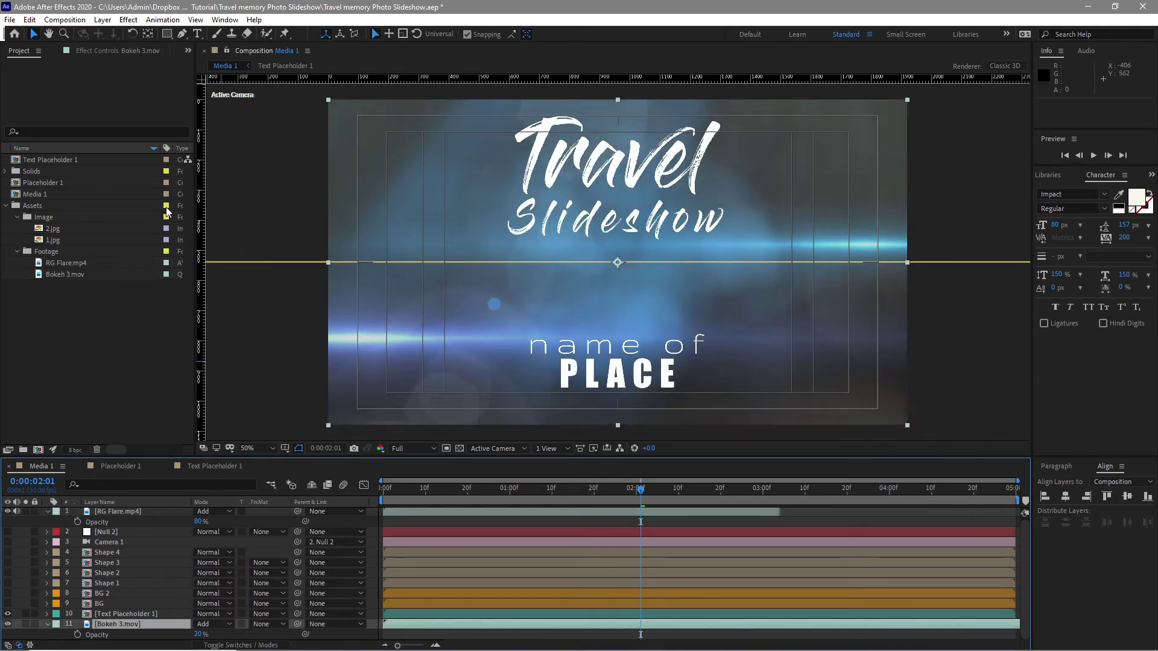
Step: Apply a Curves effect to Bokeh 3.mov and darken it by lowering the RGB white point and midtones
{"action": "left_click", "coordinate": [128, 19]}
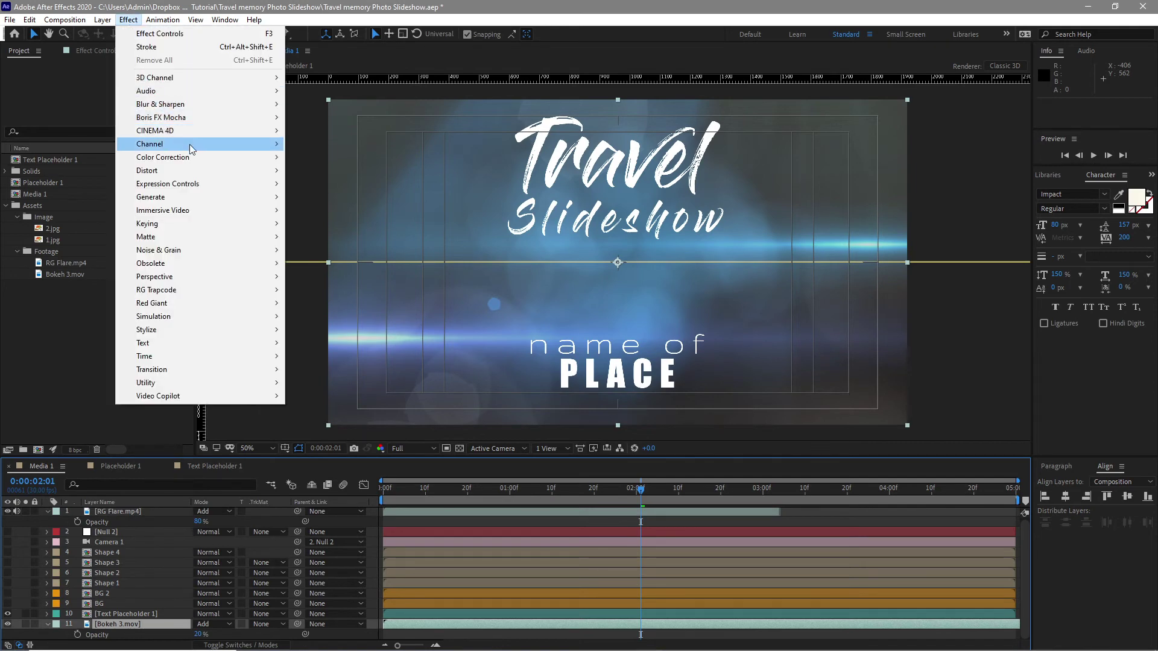
{"action": "mouse_move", "coordinate": [209, 158]}
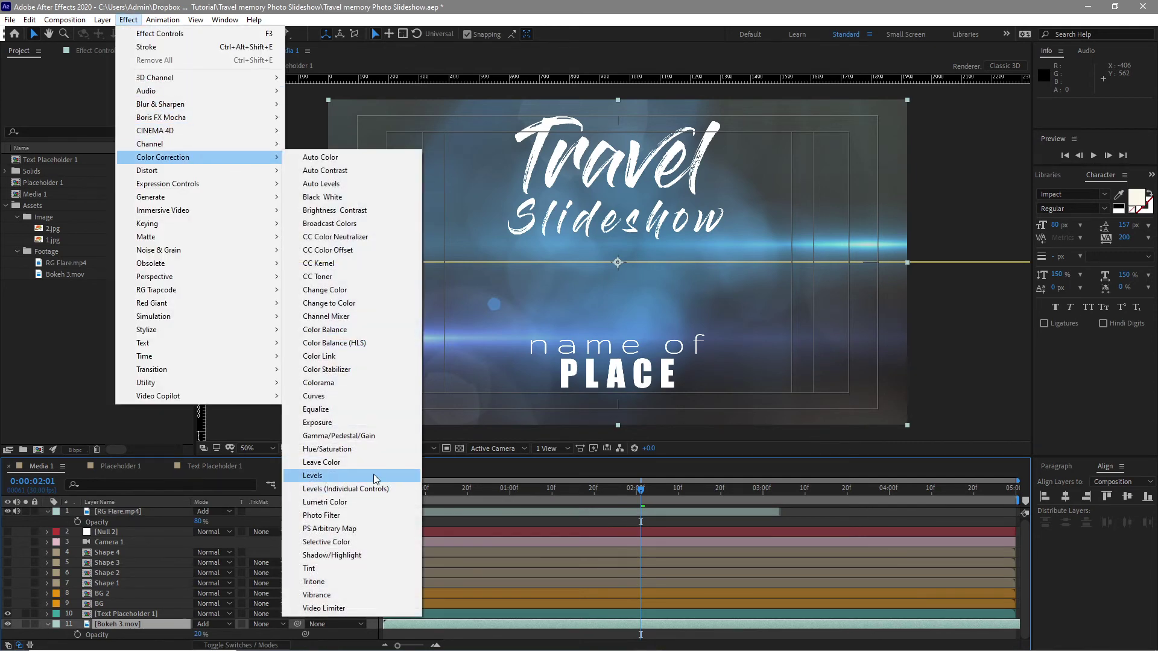
{"action": "left_click", "coordinate": [335, 398]}
{"action": "left_click_drag", "start_coordinate": [172, 128], "coordinate": [178, 240]}
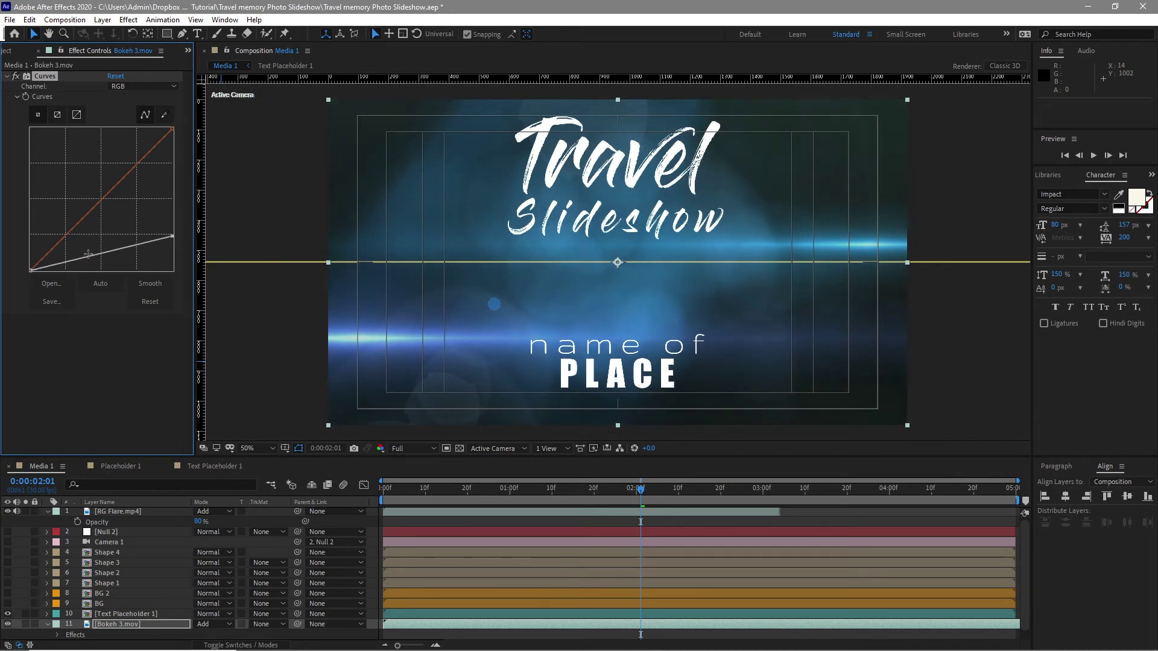
{"action": "left_click_drag", "start_coordinate": [99, 254], "coordinate": [103, 266]}
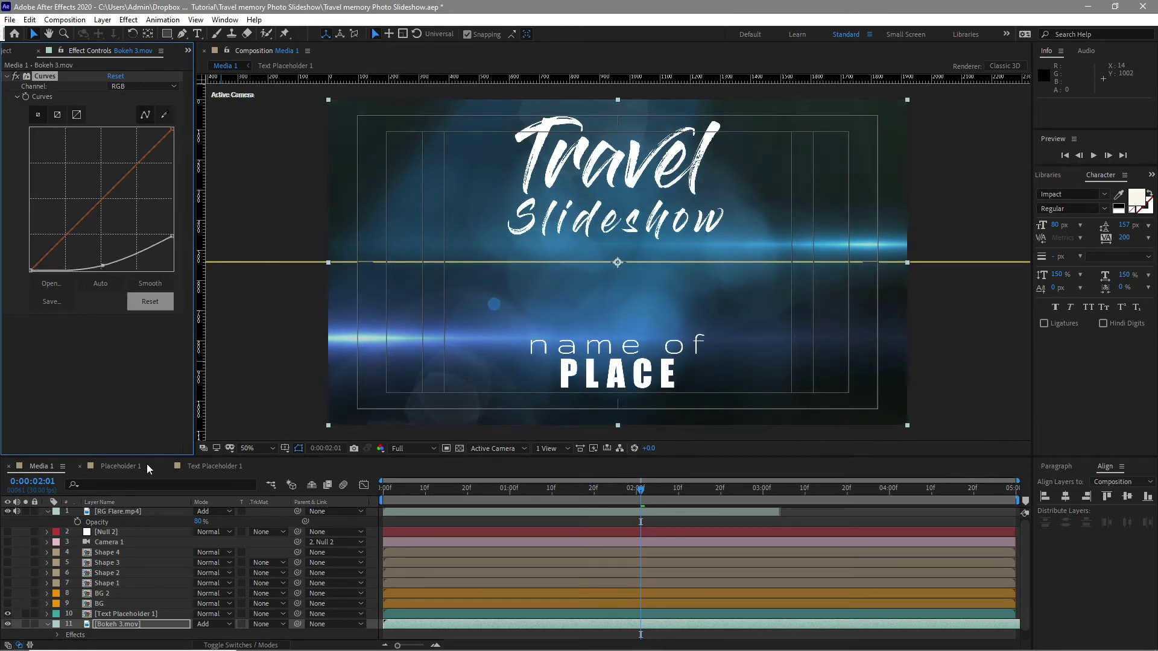
Step: Enable time remapping on RG Flare.mp4 and stretch the layer and its last Time Remap keyframe to the composition's end
{"action": "left_click", "coordinate": [139, 512]}
{"action": "right_click", "coordinate": [401, 516]}
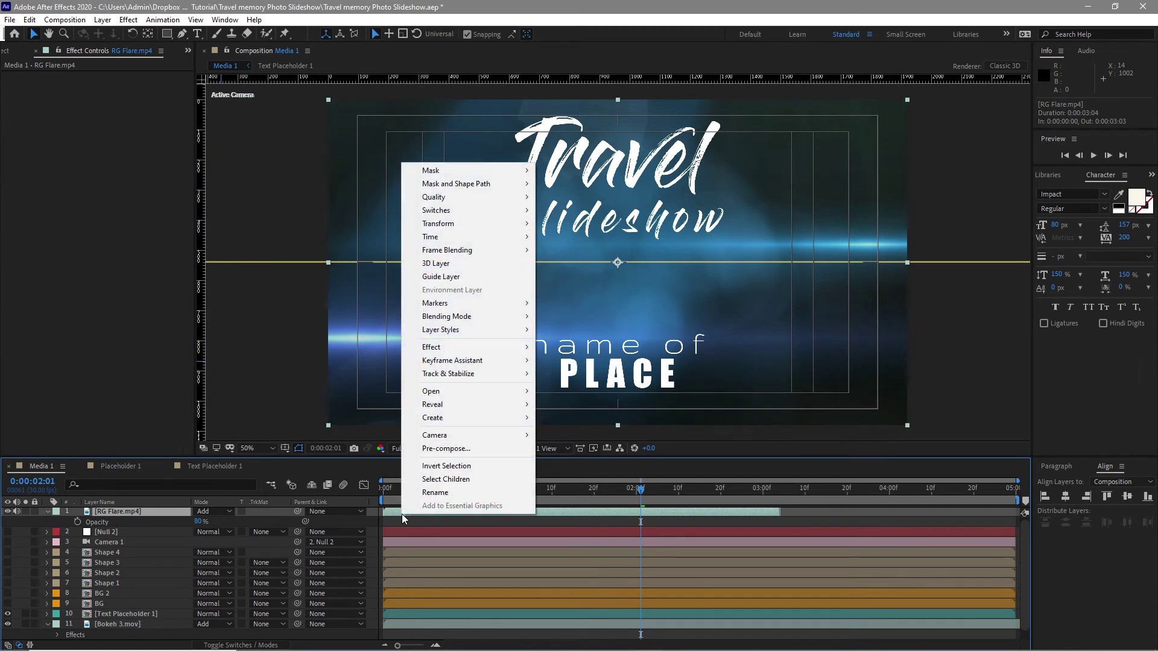
{"action": "mouse_move", "coordinate": [447, 237]}
{"action": "left_click", "coordinate": [576, 237]}
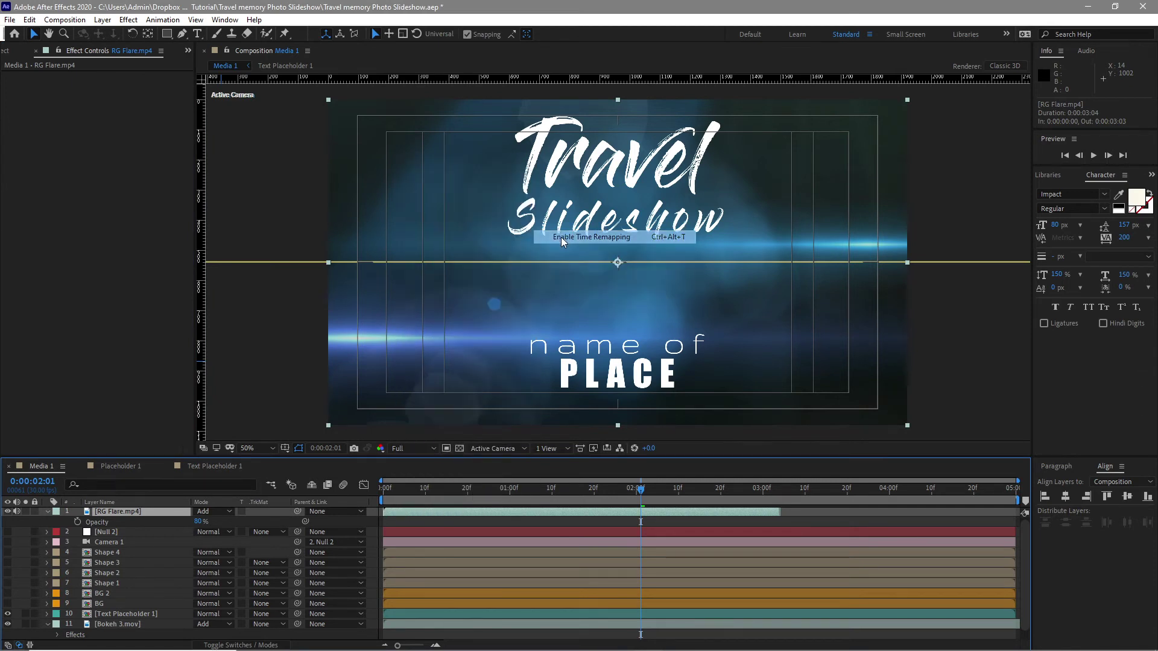
{"action": "left_click_drag", "start_coordinate": [784, 512], "coordinate": [1016, 525]}
{"action": "left_click", "coordinate": [1001, 523]}
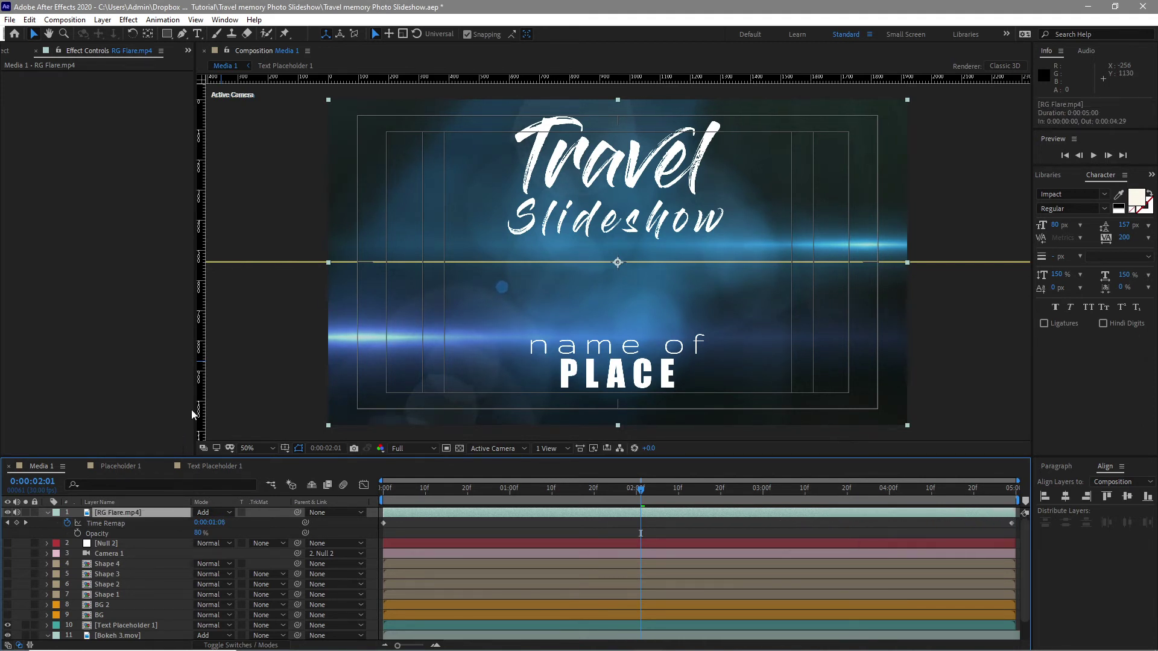
Step: Apply a Curves effect to RG Flare.mp4 and bend the RGB midtones down to darken it
{"action": "left_click", "coordinate": [128, 19]}
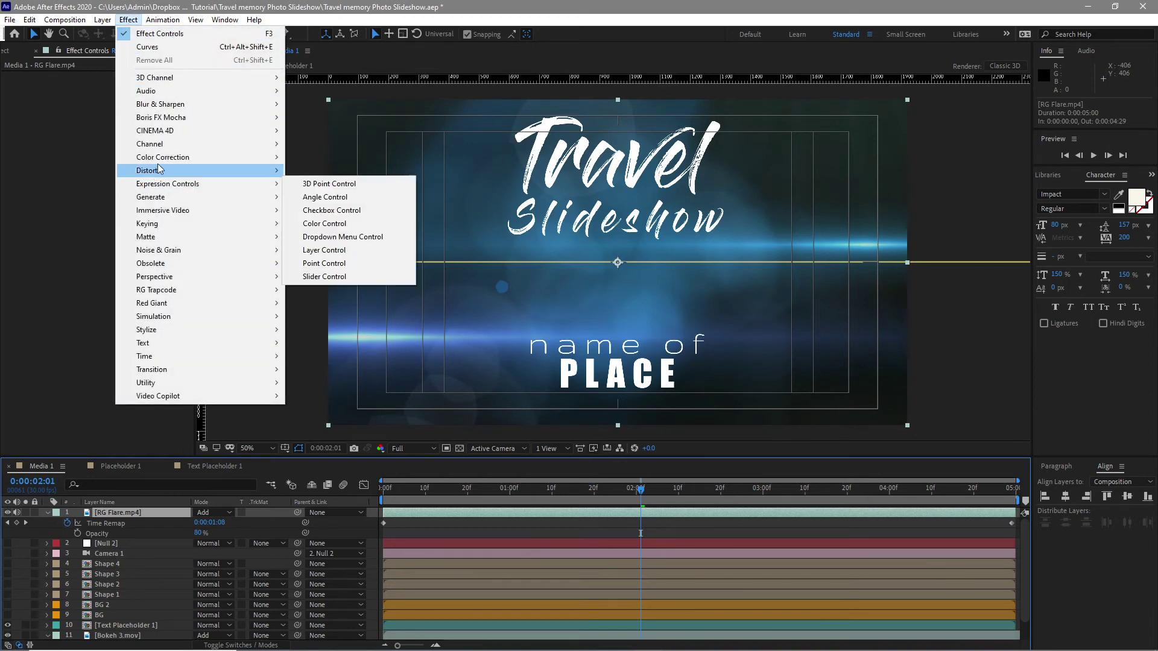
{"action": "left_click", "coordinate": [319, 415]}
{"action": "left_click_drag", "start_coordinate": [114, 186], "coordinate": [116, 218]}
Step: Clear all guides from the composition and collapse the RG Flare.mp4 and Bokeh 3.mov layer properties
{"action": "left_click", "coordinate": [196, 20]}
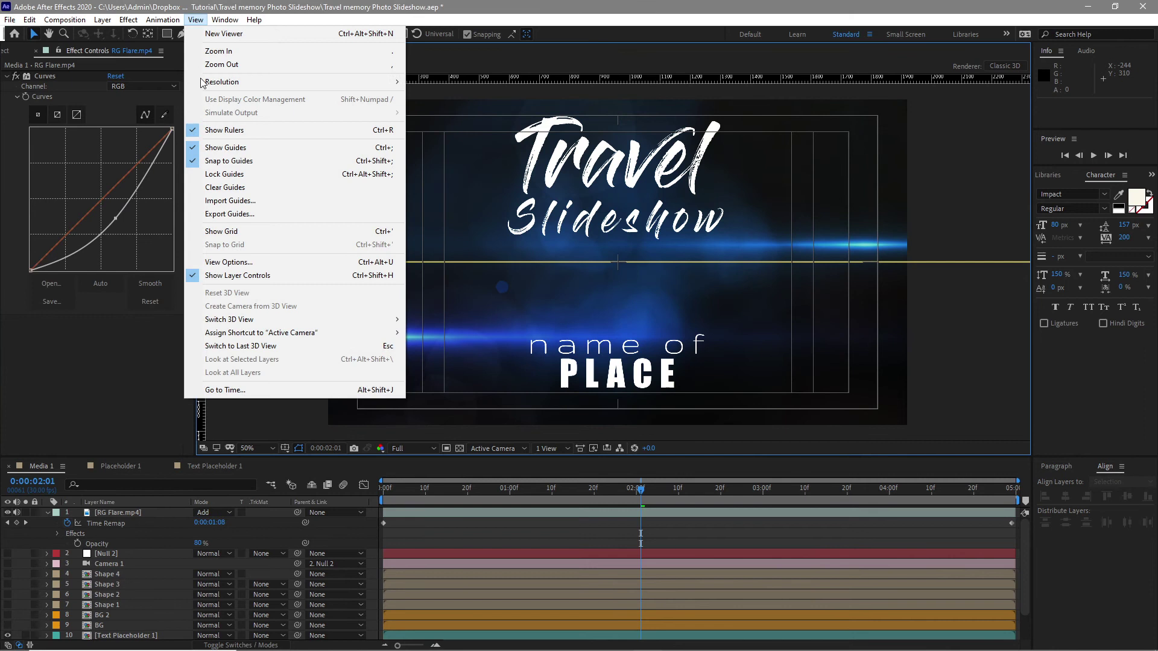
{"action": "left_click", "coordinate": [226, 188]}
{"action": "left_click", "coordinate": [117, 512]}
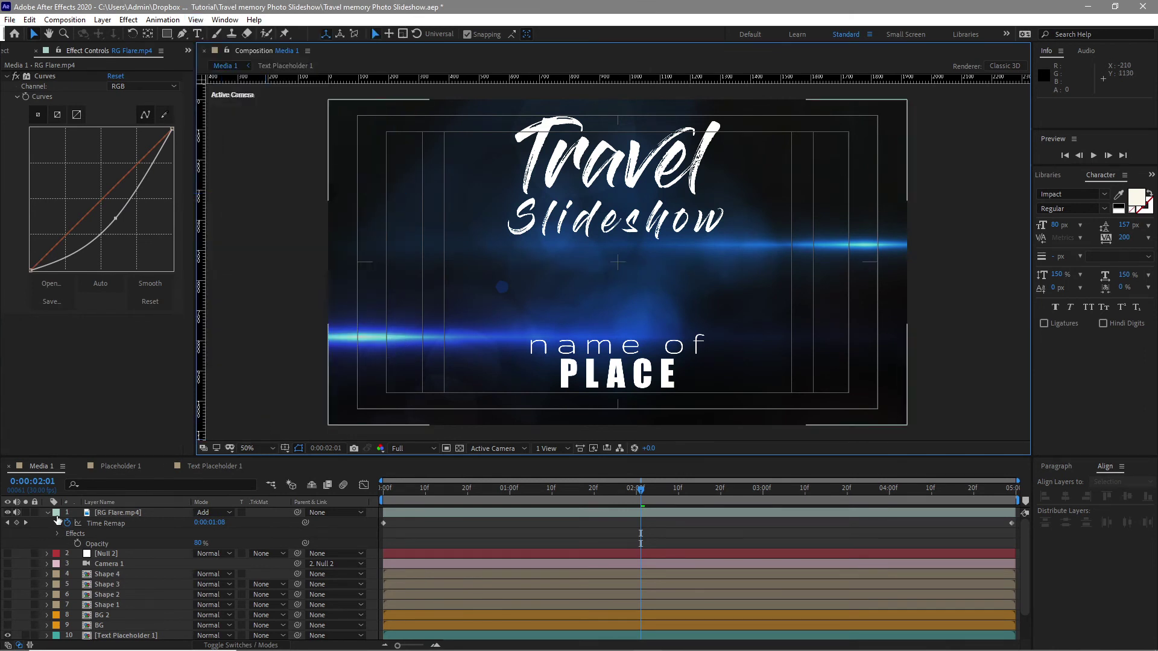
{"action": "left_click", "coordinate": [48, 513]}
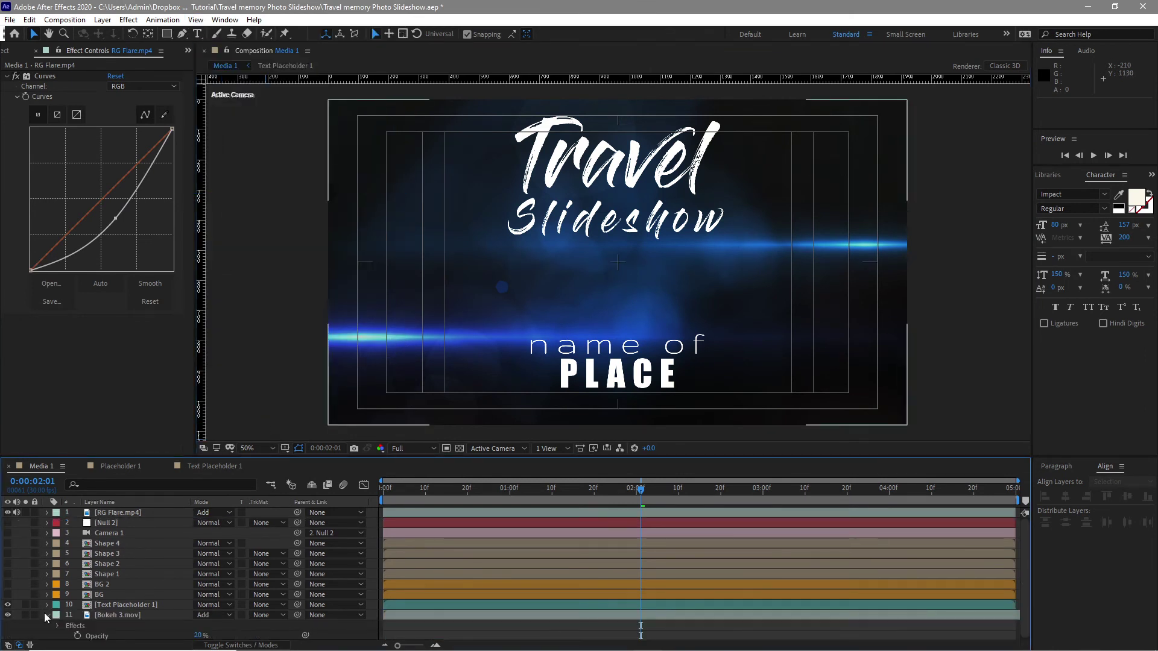
{"action": "left_click", "coordinate": [46, 615]}
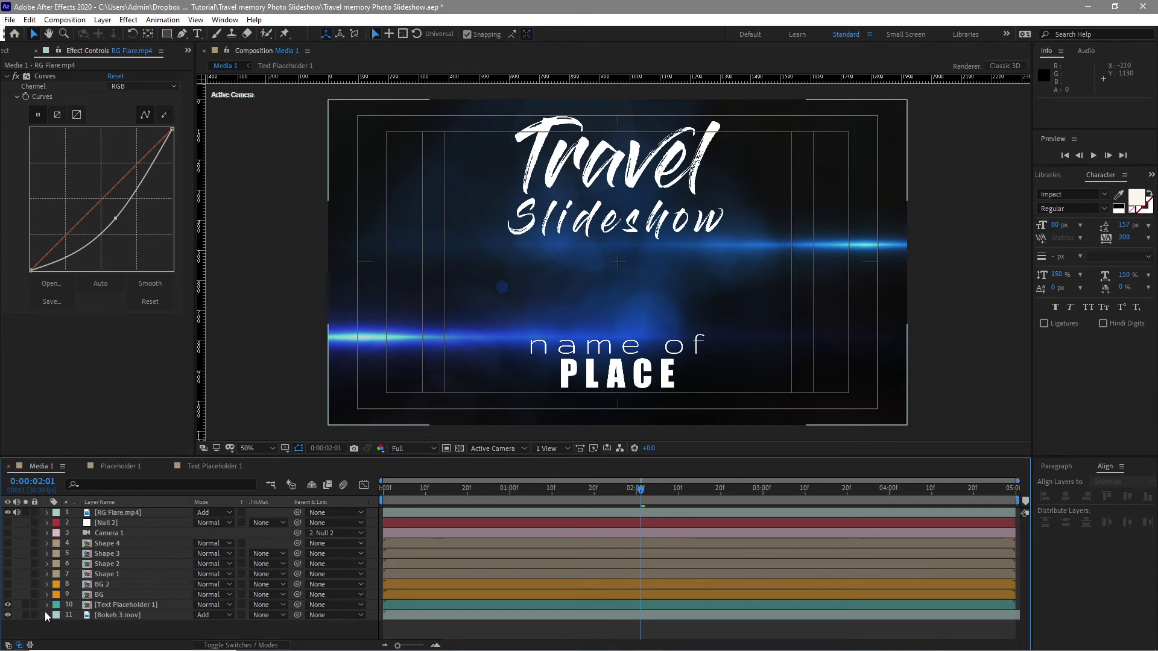
Step: Create a project folder named Scene 1 and move the Text Placeholder 1, Placeholder 1 and Media 1 compositions into it
{"action": "left_click", "coordinate": [3, 51]}
{"action": "left_click", "coordinate": [23, 450]}
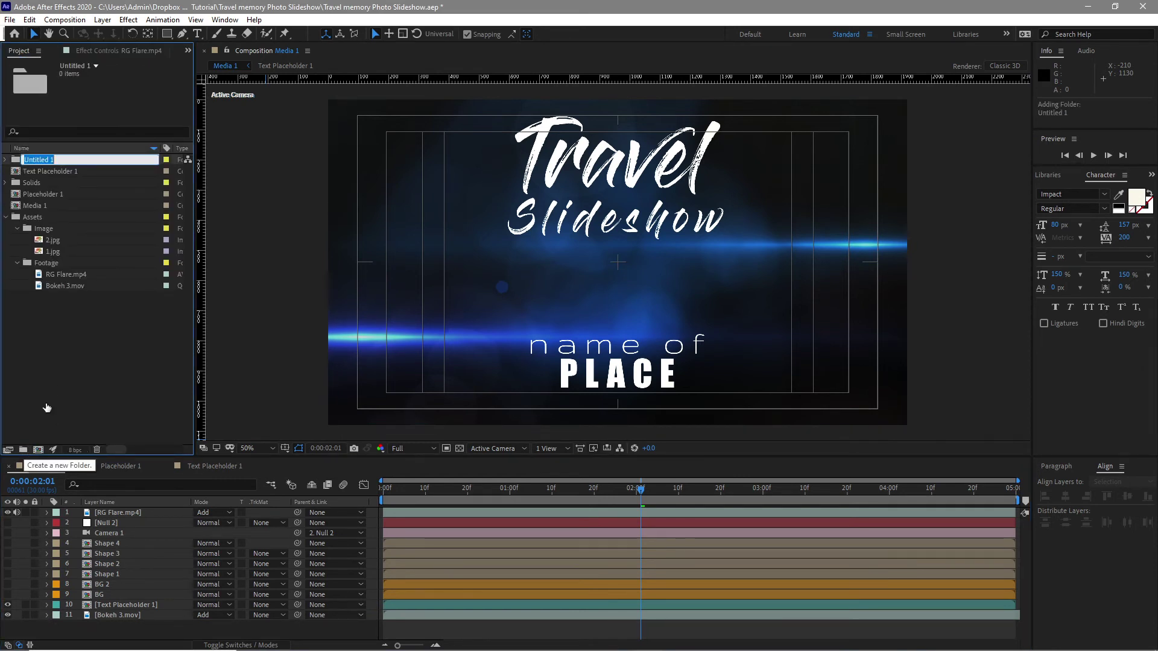
{"action": "type", "text": "Scene"}
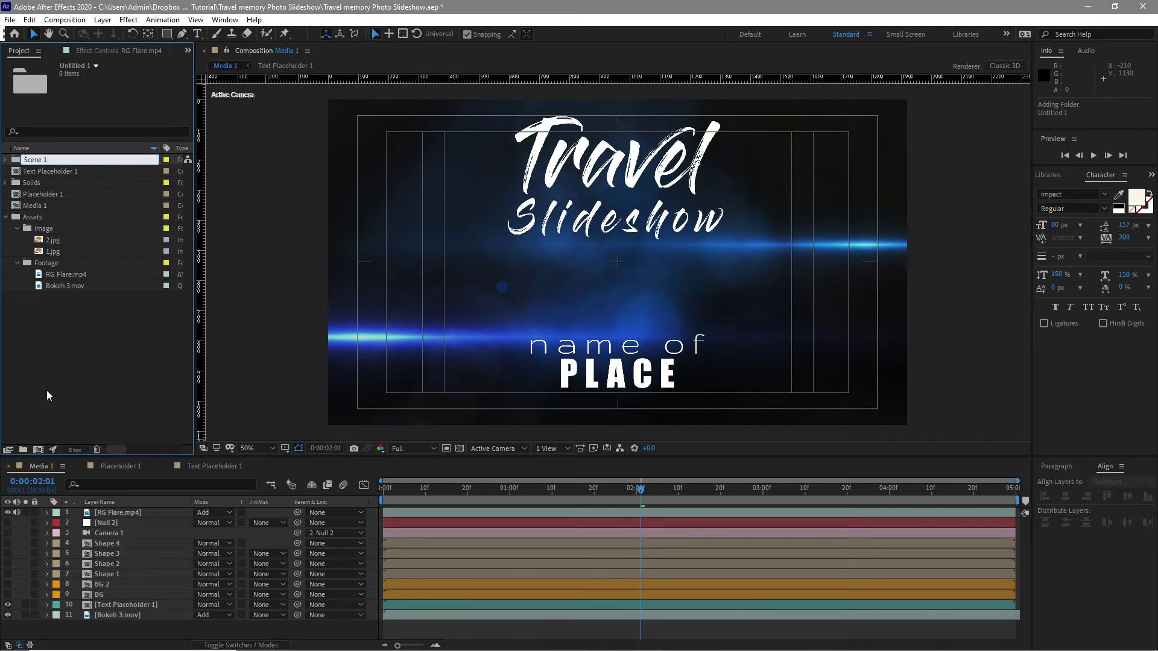
{"action": "key", "text": "Return"}
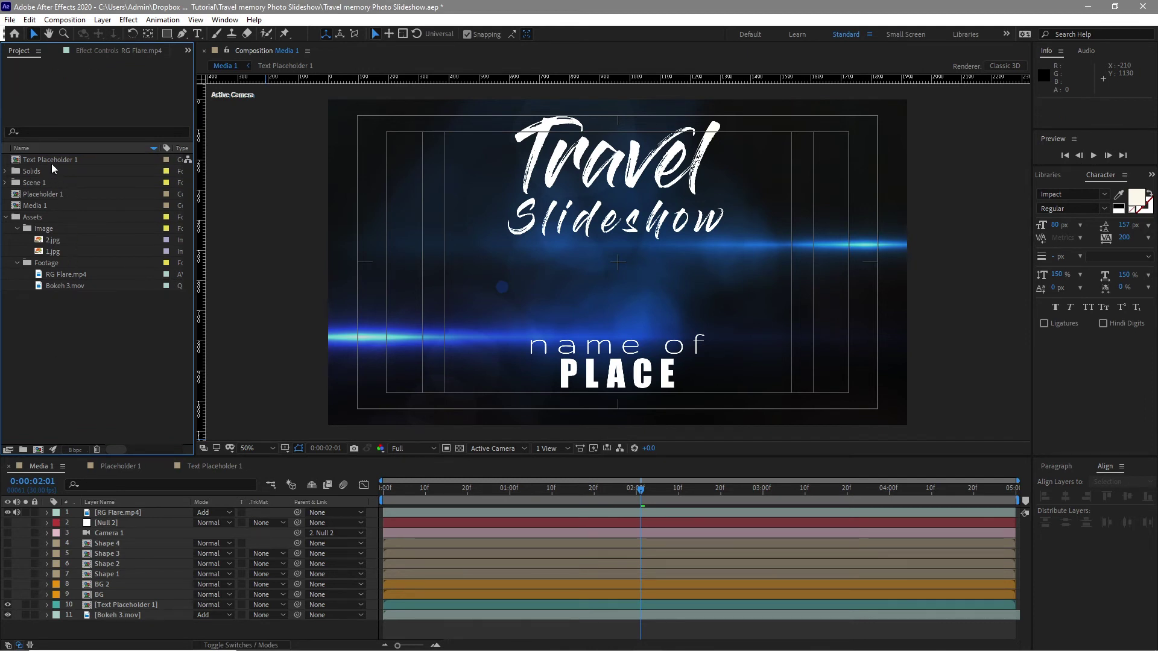
{"action": "left_click_drag", "start_coordinate": [51, 163], "coordinate": [50, 183]}
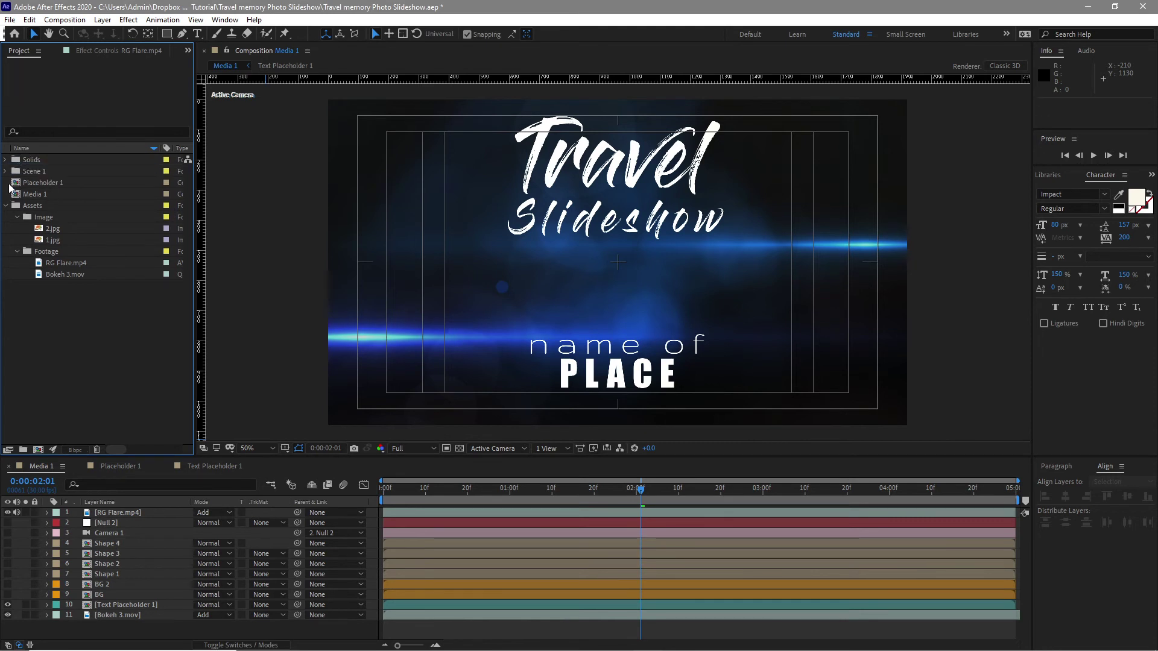
{"action": "left_click", "coordinate": [29, 182]}
{"action": "left_click_drag", "start_coordinate": [29, 182], "coordinate": [34, 172]}
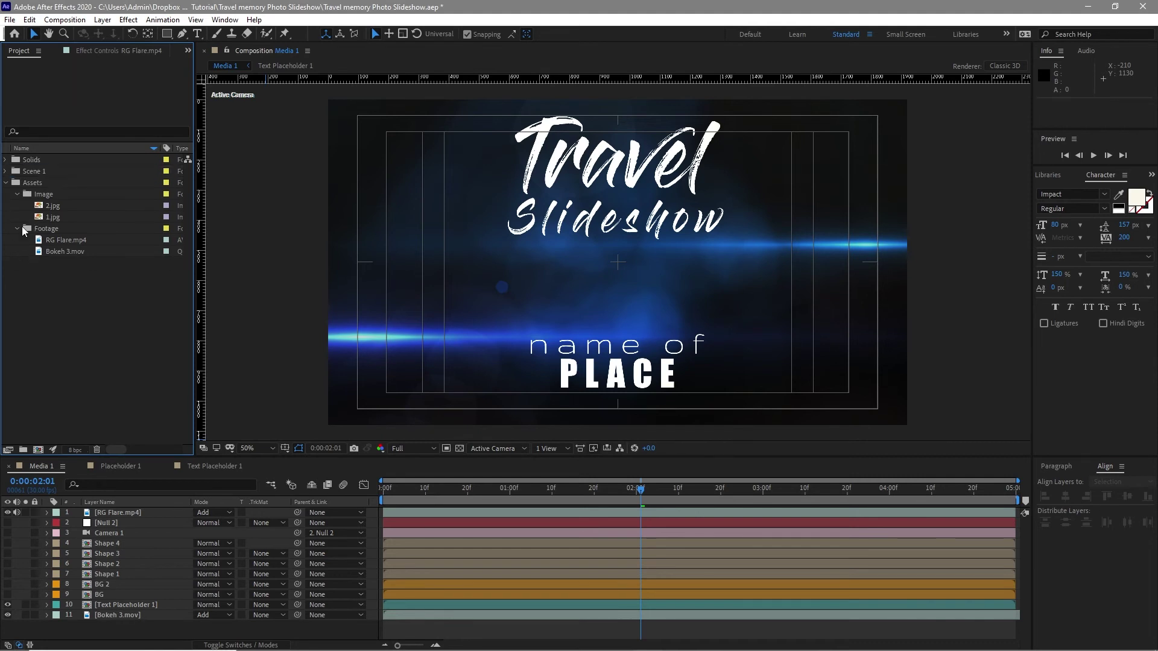
Step: Collapse the Assets folder with its subfolders and create a new project folder named Scene 2
{"action": "left_click", "coordinate": [17, 194]}
{"action": "left_click", "coordinate": [17, 206]}
{"action": "left_click", "coordinate": [6, 183]}
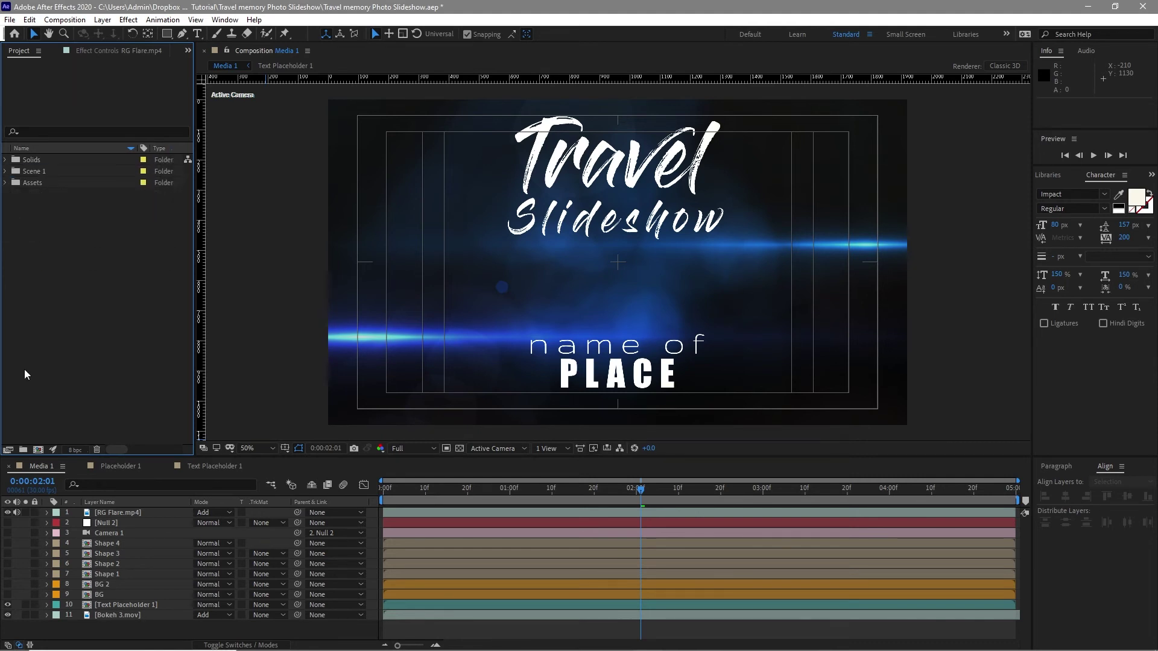
{"action": "left_click", "coordinate": [23, 450]}
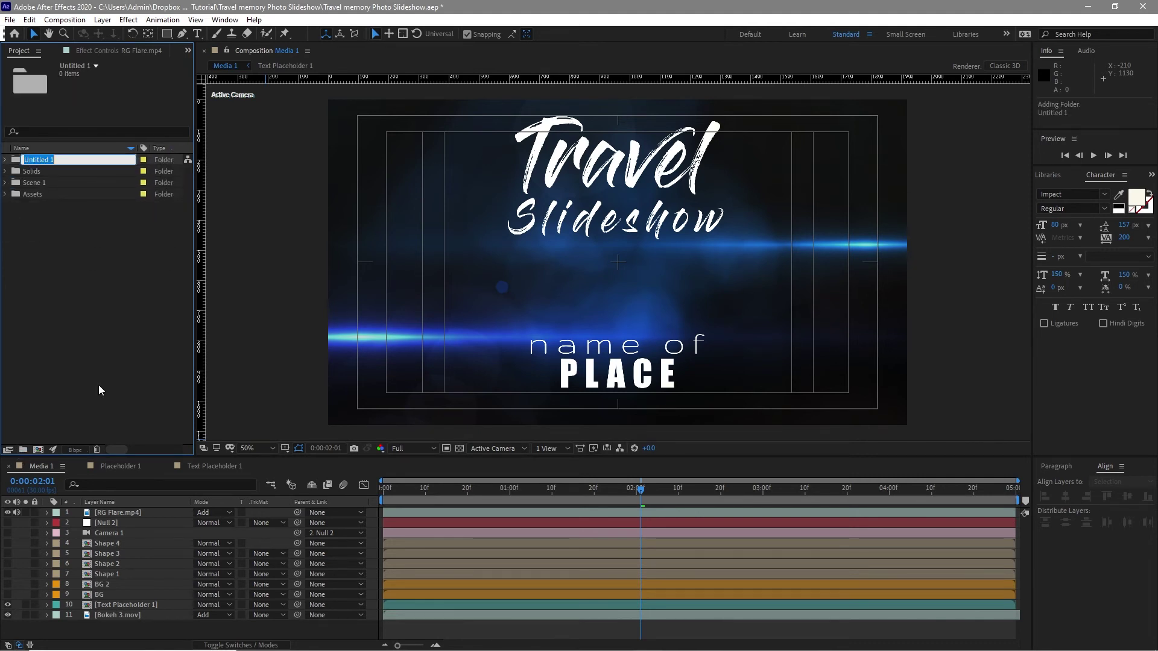
{"action": "type", "text": "Scene 2"}
{"action": "key", "text": "Return"}
Step: Duplicate the Text Placeholder 1, Placeholder 1 and Media 1 compositions inside the Scene 1 folder
{"action": "left_click", "coordinate": [6, 182]}
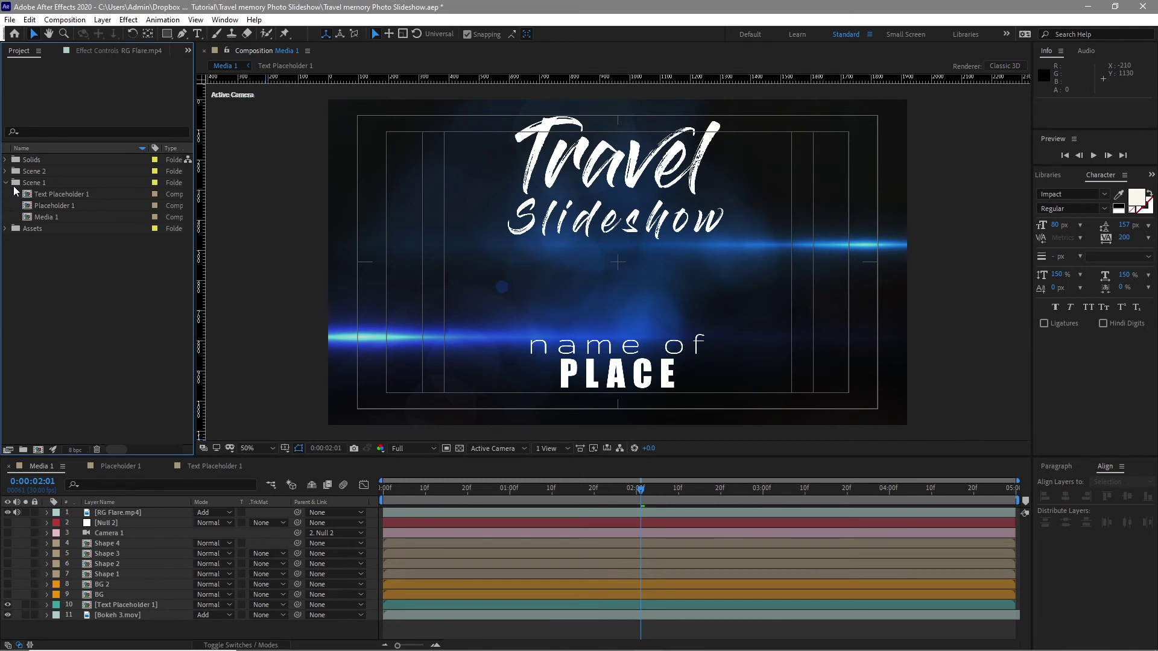
{"action": "left_click_drag", "start_coordinate": [18, 196], "coordinate": [20, 219]}
{"action": "left_click", "coordinate": [29, 20]}
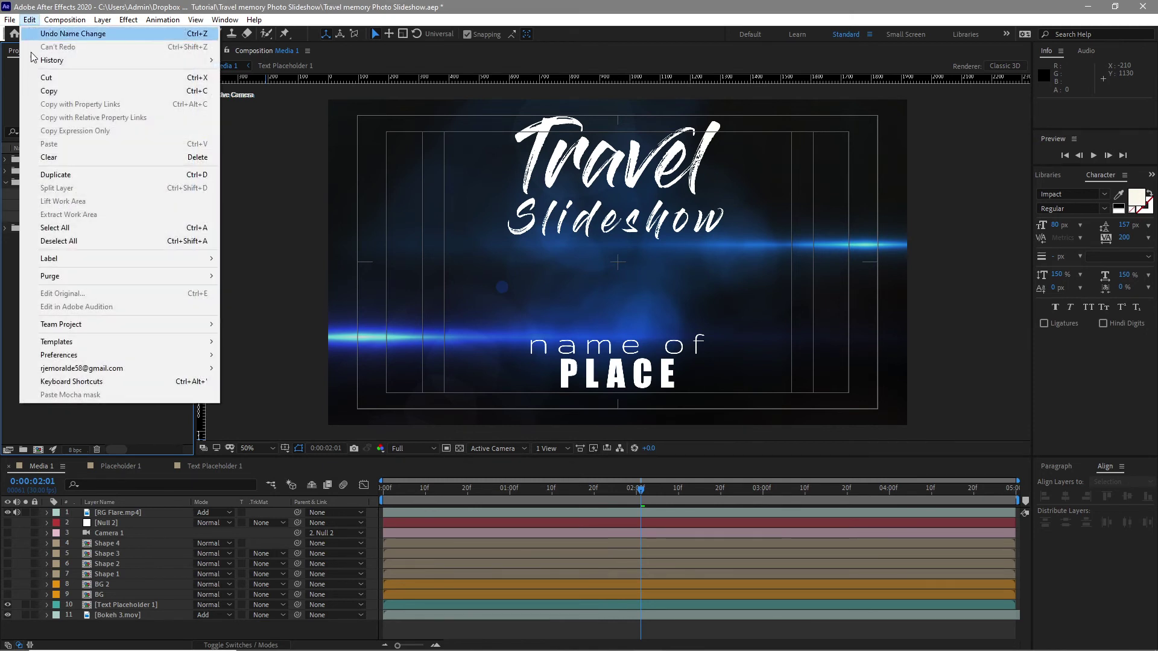
{"action": "left_click", "coordinate": [56, 180]}
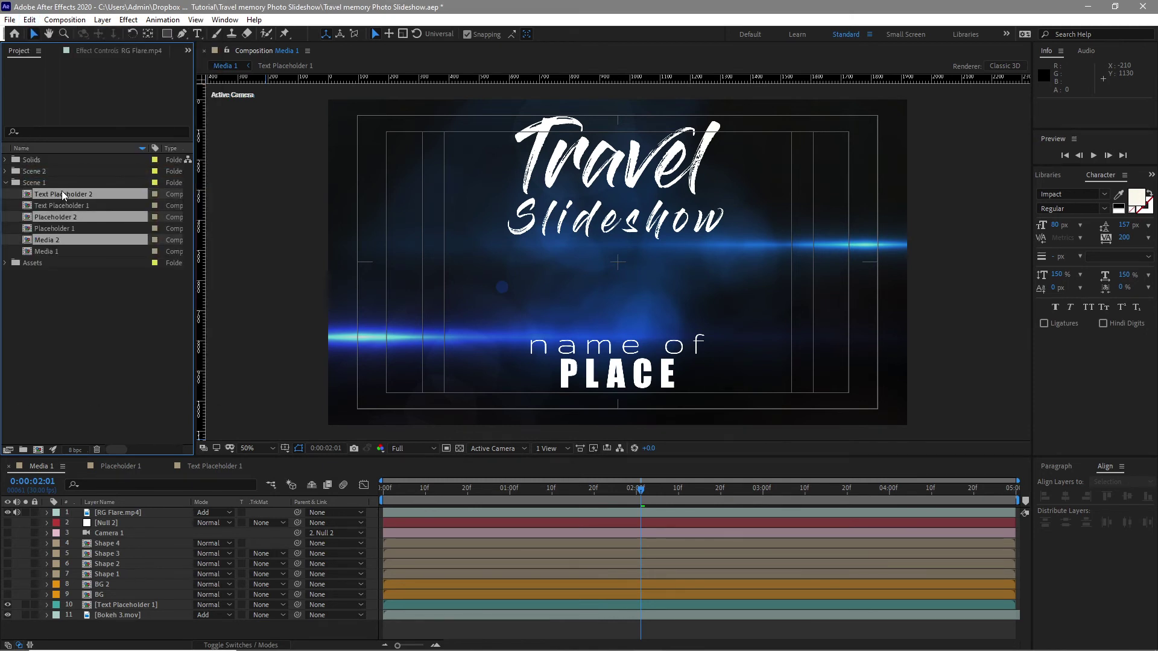
Step: Move the three duplicated compositions into the Scene 2 folder and close the Placeholder 1 and Text Placeholder 1 timelines
{"action": "left_click_drag", "start_coordinate": [62, 190], "coordinate": [33, 171]}
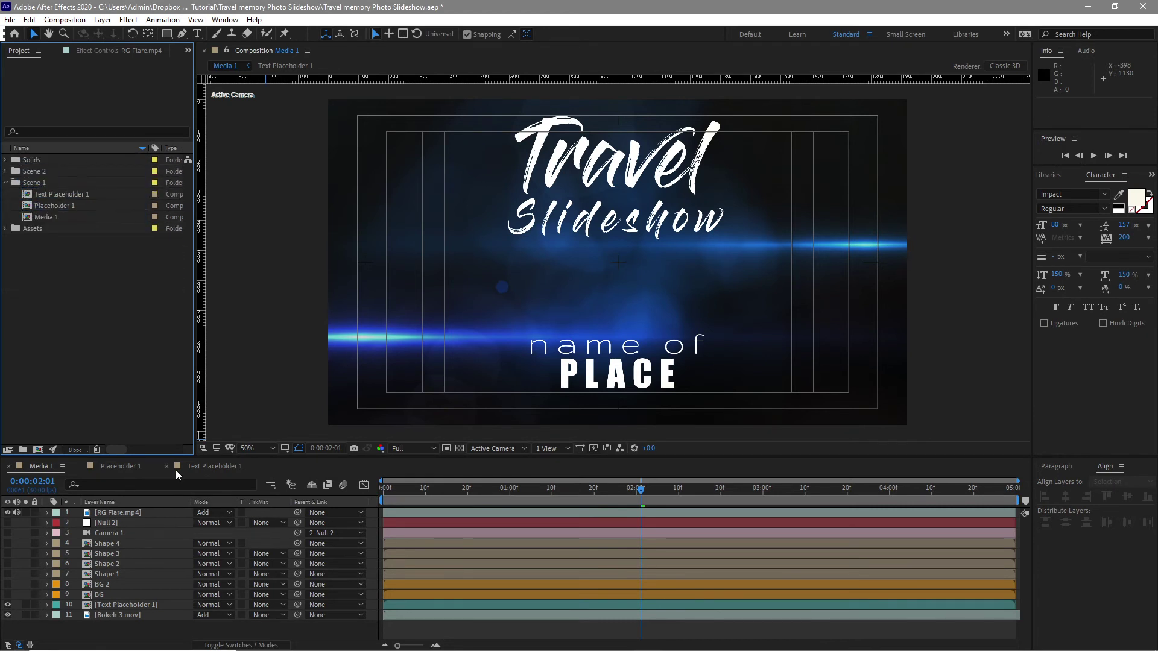
{"action": "left_click", "coordinate": [168, 466]}
{"action": "left_click", "coordinate": [83, 467]}
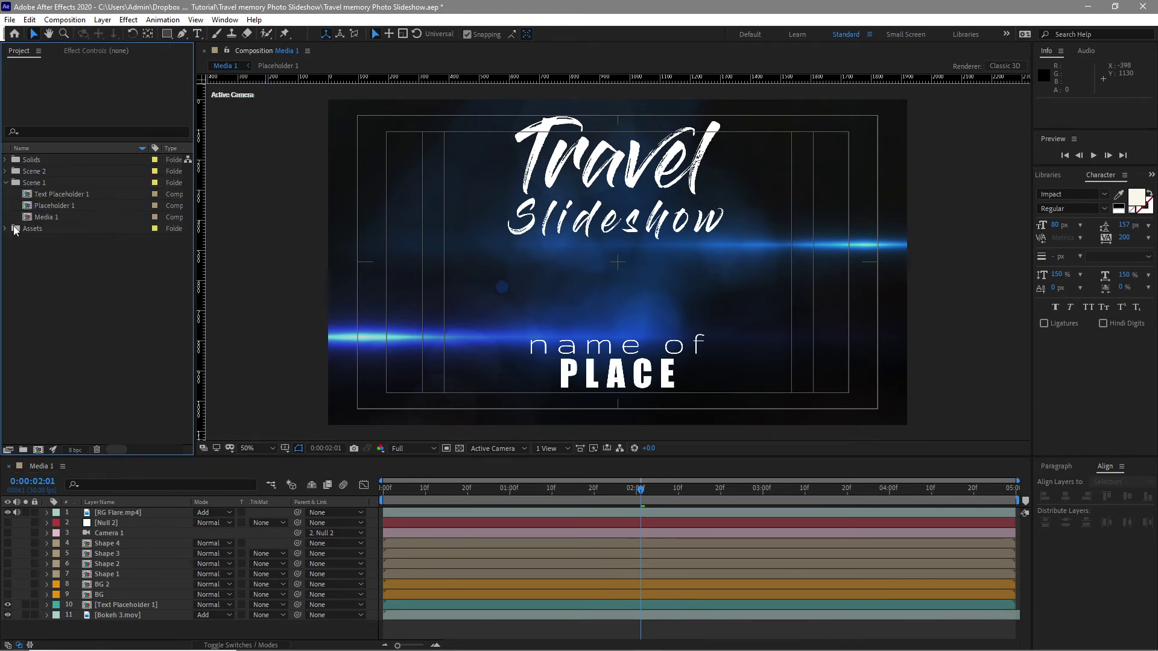
Step: Expand the Scene 2 folder, collapse Scene 1, and open the Placeholder 2 and Media 2 compositions
{"action": "left_click", "coordinate": [6, 171]}
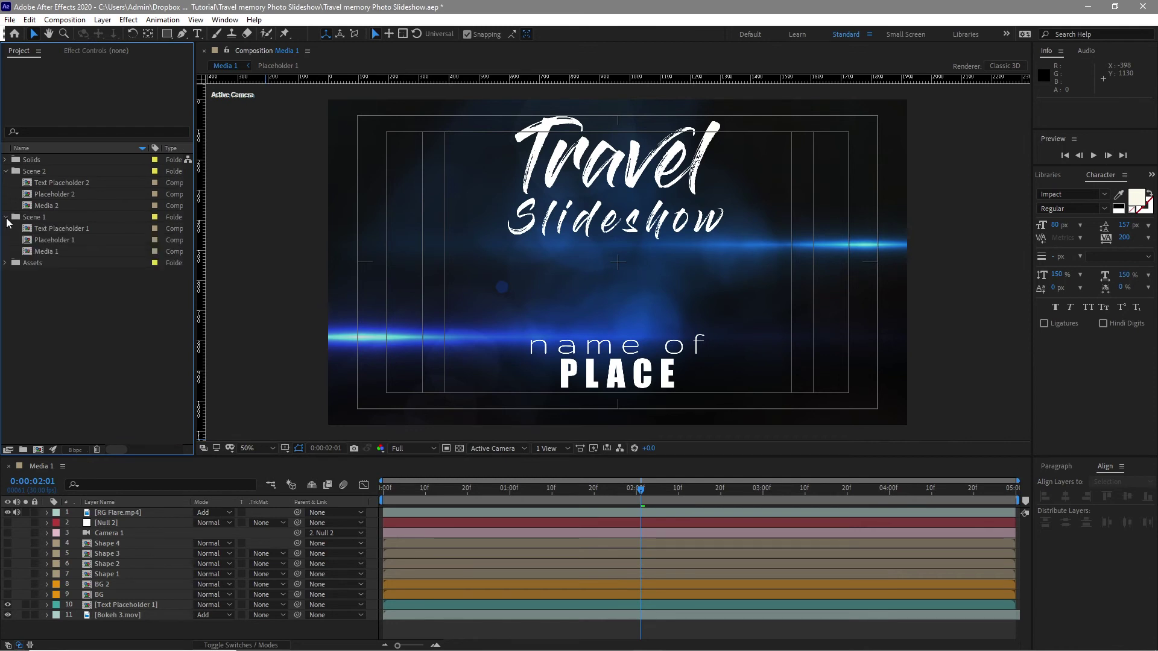
{"action": "left_click", "coordinate": [6, 217]}
{"action": "left_click_drag", "start_coordinate": [12, 192], "coordinate": [31, 207]}
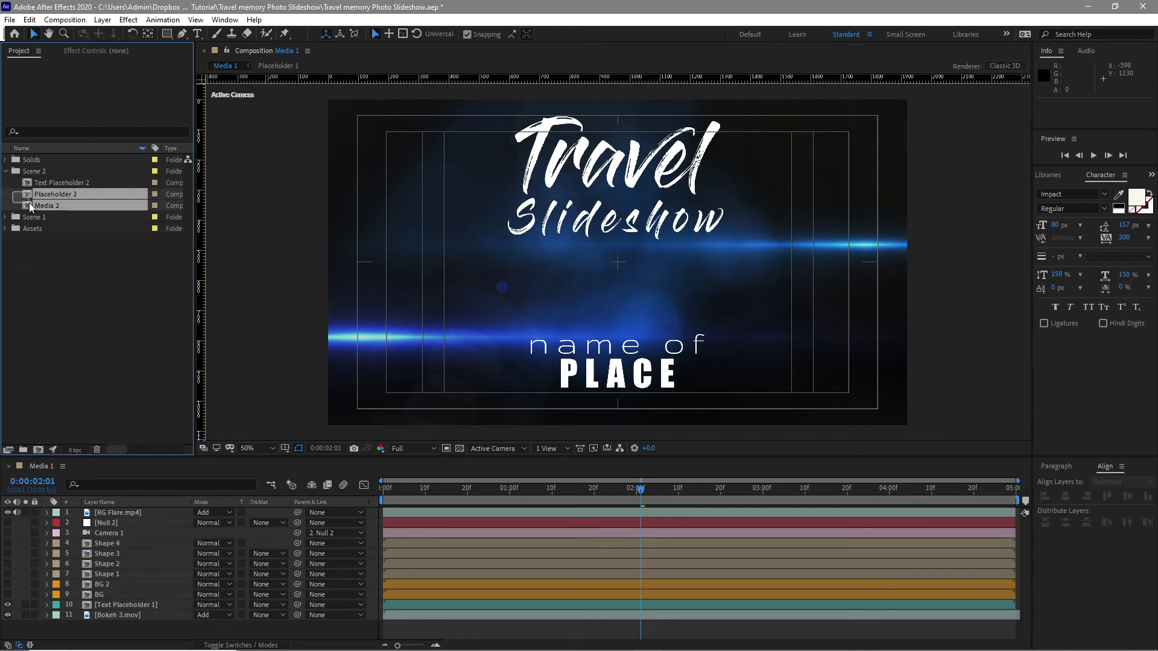
{"action": "double_click", "coordinate": [31, 205]}
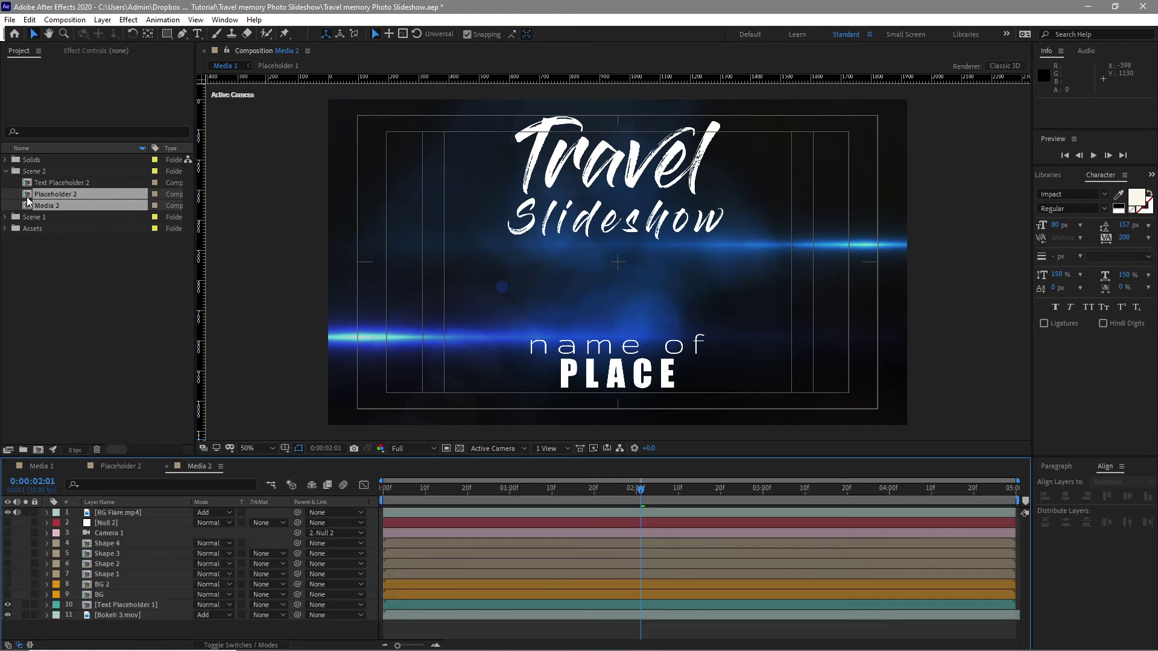
Step: Replace the 1.jpg layer in Placeholder 2 with 2.jpg from the Image folder, scaled to 111%
{"action": "left_click", "coordinate": [126, 468]}
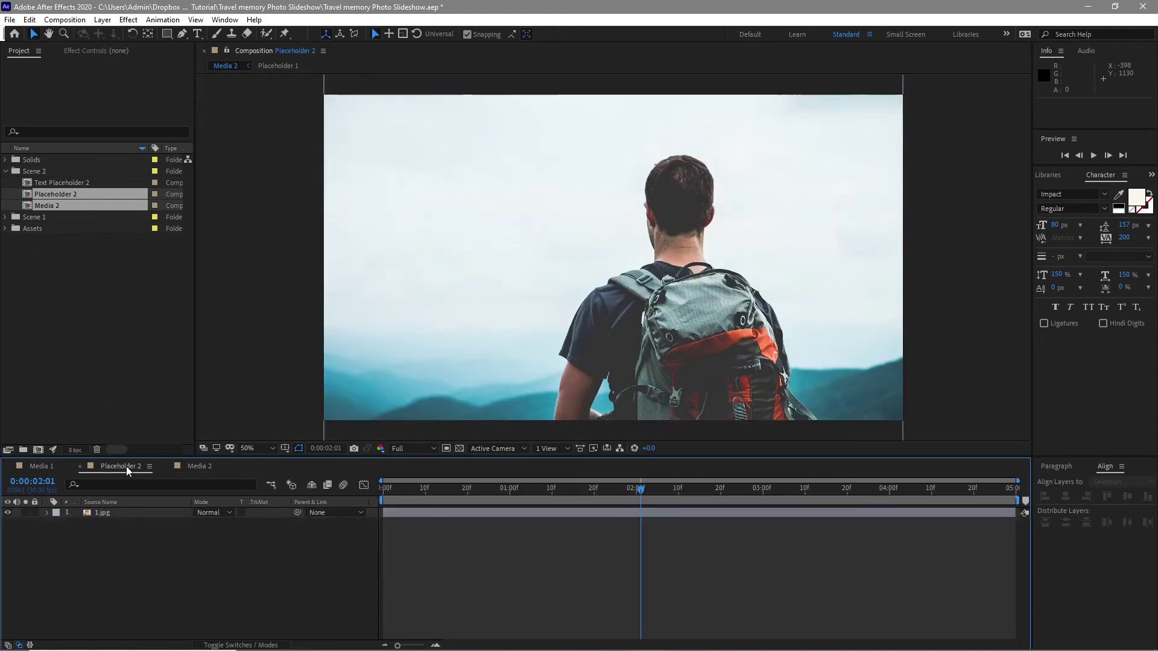
{"action": "left_click", "coordinate": [153, 512]}
{"action": "key", "text": "Delete"}
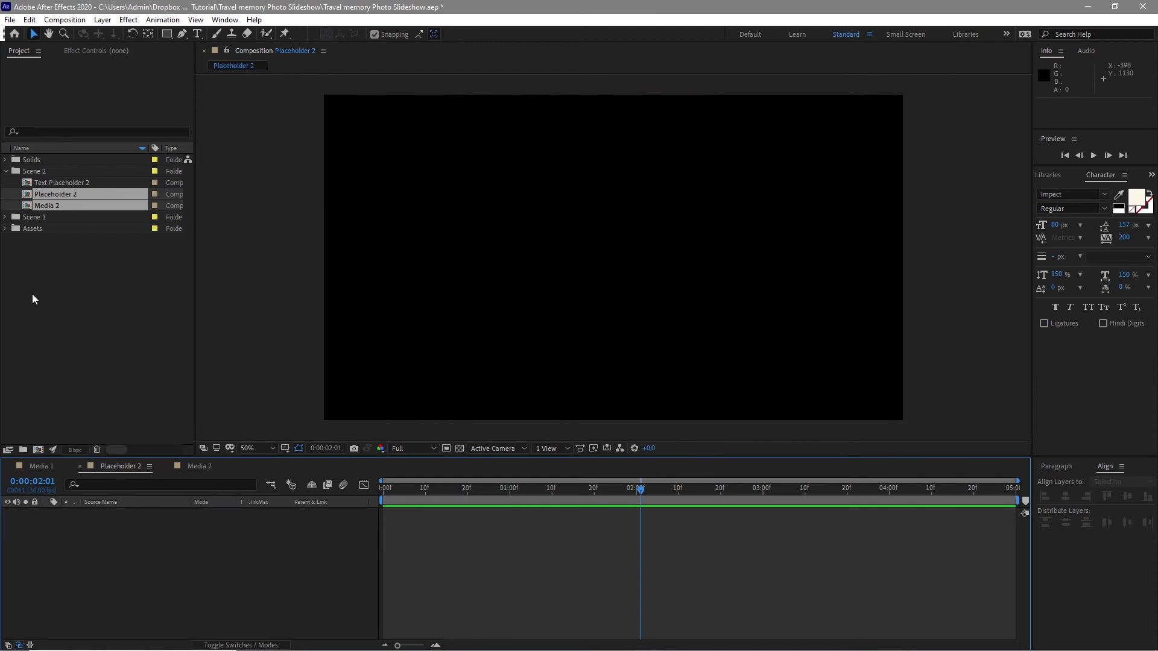
{"action": "left_click", "coordinate": [6, 229]}
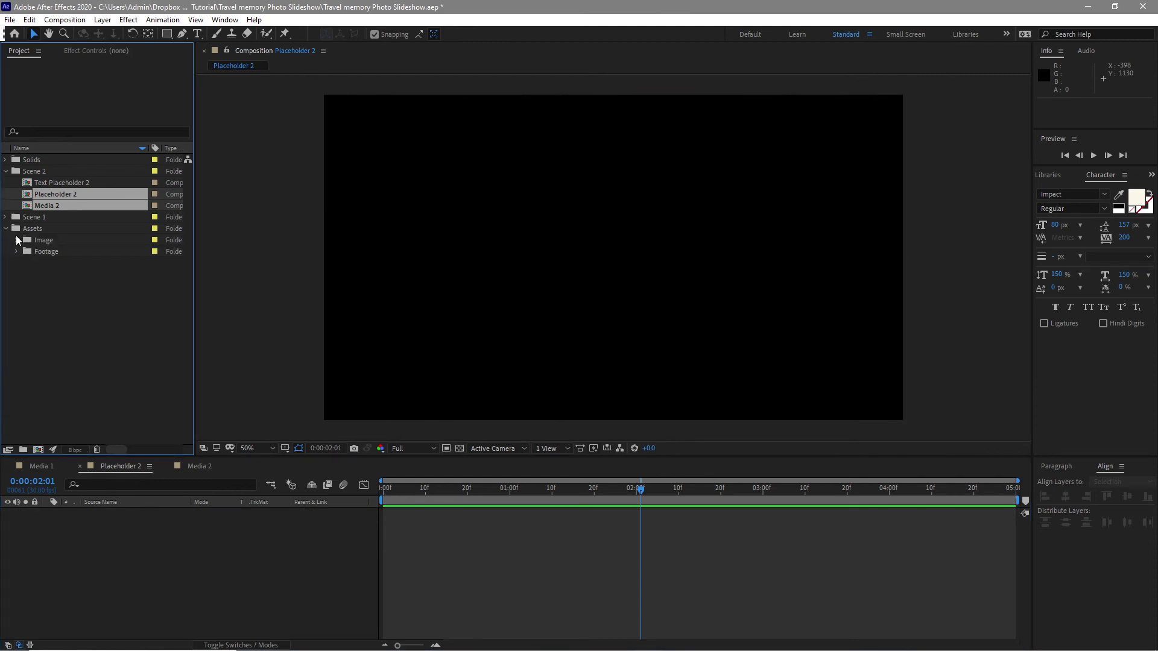
{"action": "left_click", "coordinate": [17, 240]}
{"action": "left_click_drag", "start_coordinate": [48, 256], "coordinate": [229, 537]}
{"action": "key", "text": "s"}
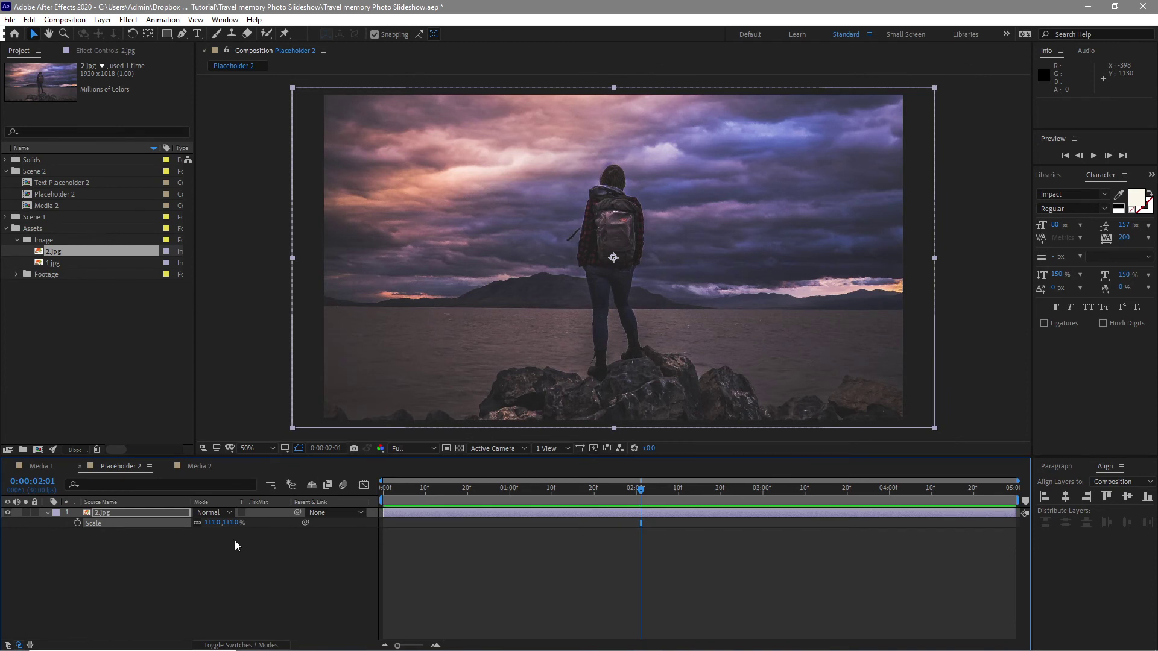
Step: Make all hidden layers in Media 2 visible and replace the BG layer's source with Placeholder 2
{"action": "left_click", "coordinate": [201, 466]}
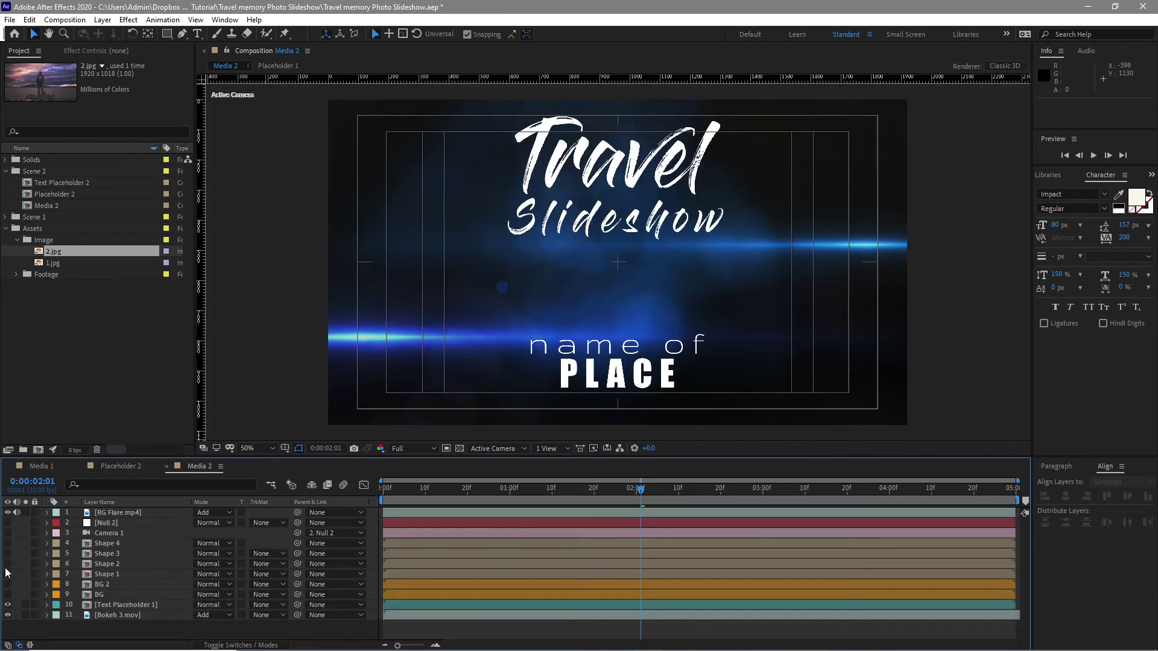
{"action": "left_click_drag", "start_coordinate": [8, 534], "coordinate": [10, 597]}
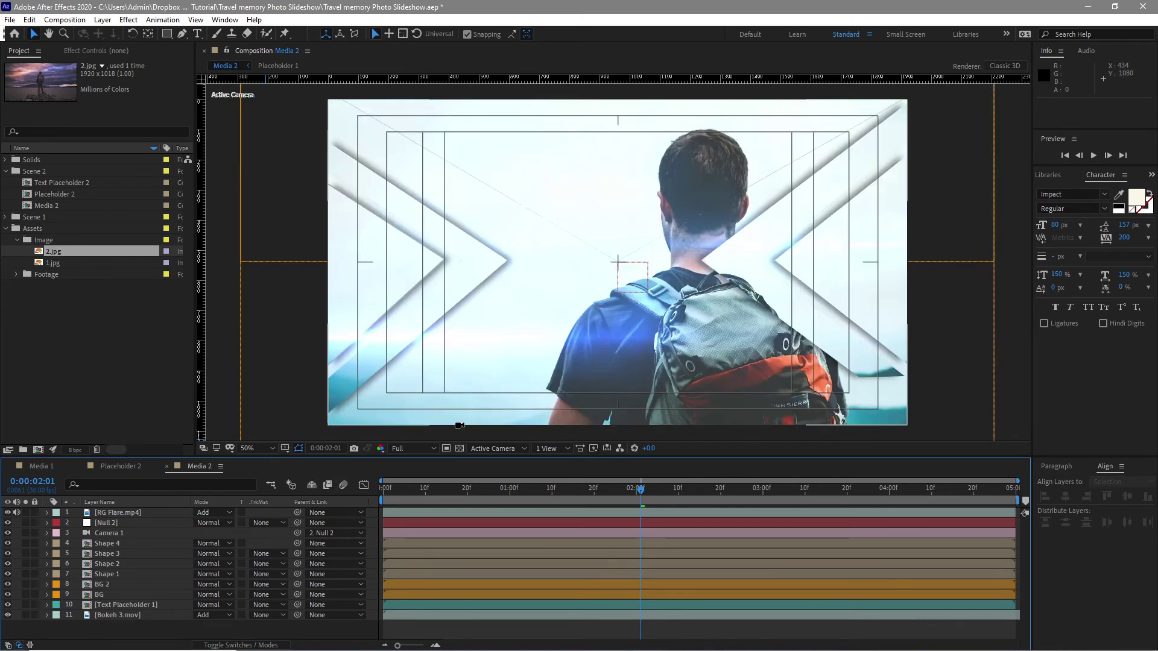
{"action": "left_click", "coordinate": [158, 594]}
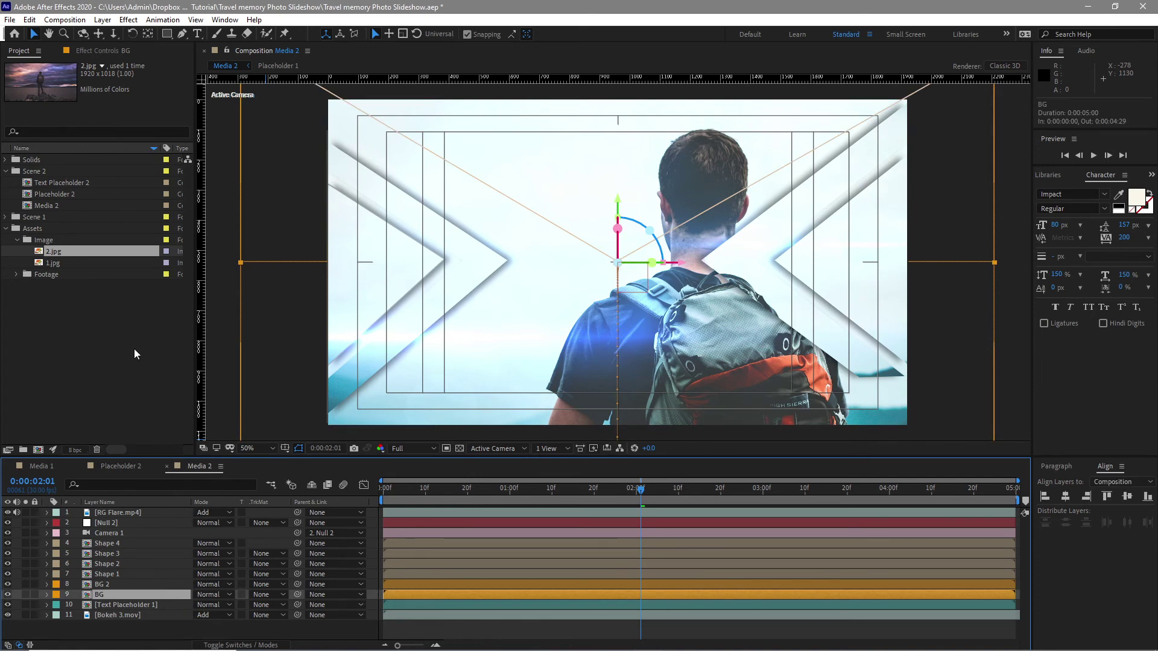
{"action": "left_click", "coordinate": [55, 193]}
{"action": "left_click", "coordinate": [103, 595]}
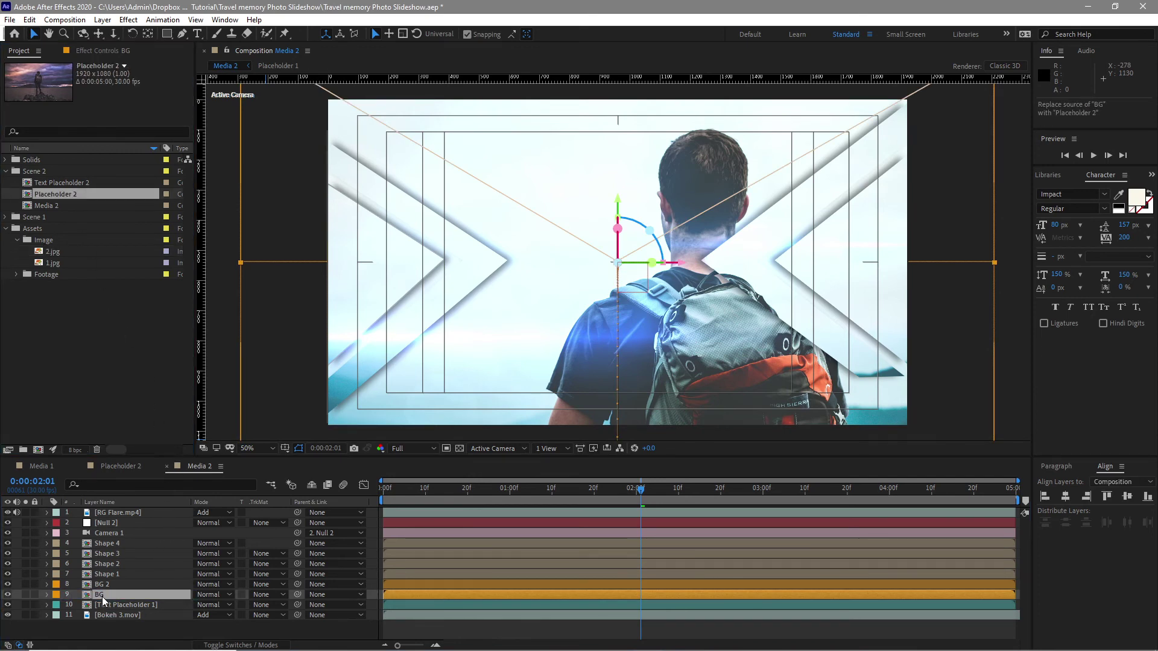
{"action": "left_click_drag", "start_coordinate": [82, 194], "coordinate": [124, 588]}
Step: Replace the sources of the Shape 1, Shape 2, Shape 3 and Shape 4 layers with Placeholder 2
{"action": "left_click", "coordinate": [122, 575]}
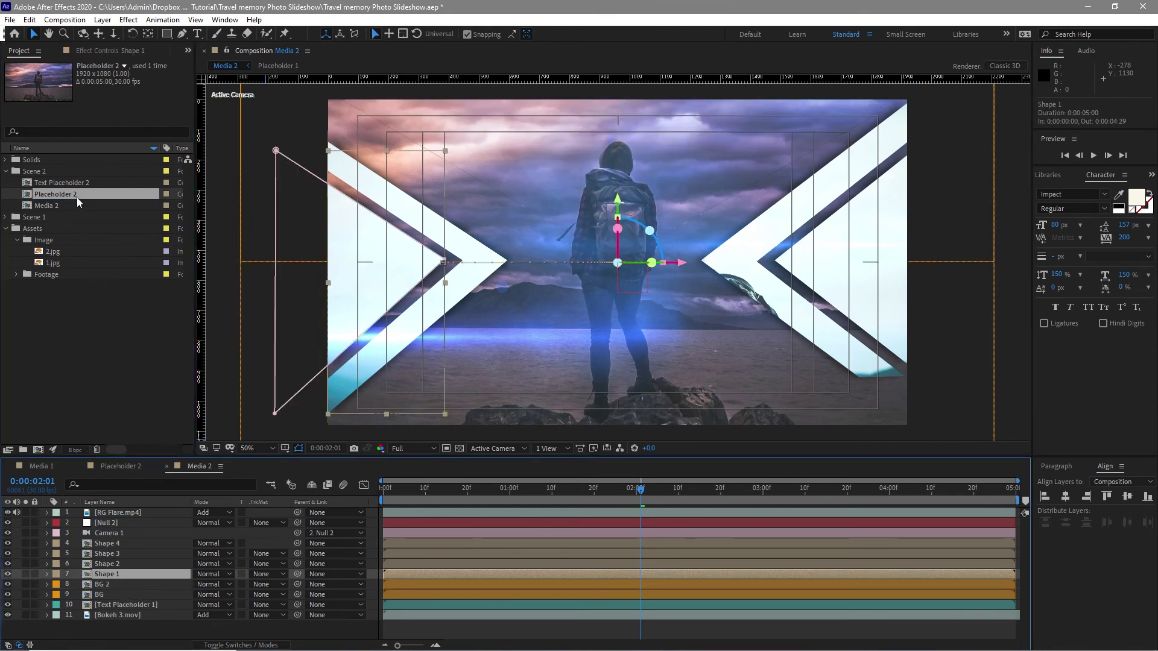
{"action": "left_click_drag", "start_coordinate": [77, 197], "coordinate": [114, 562]}
{"action": "left_click_drag", "start_coordinate": [79, 198], "coordinate": [111, 553]}
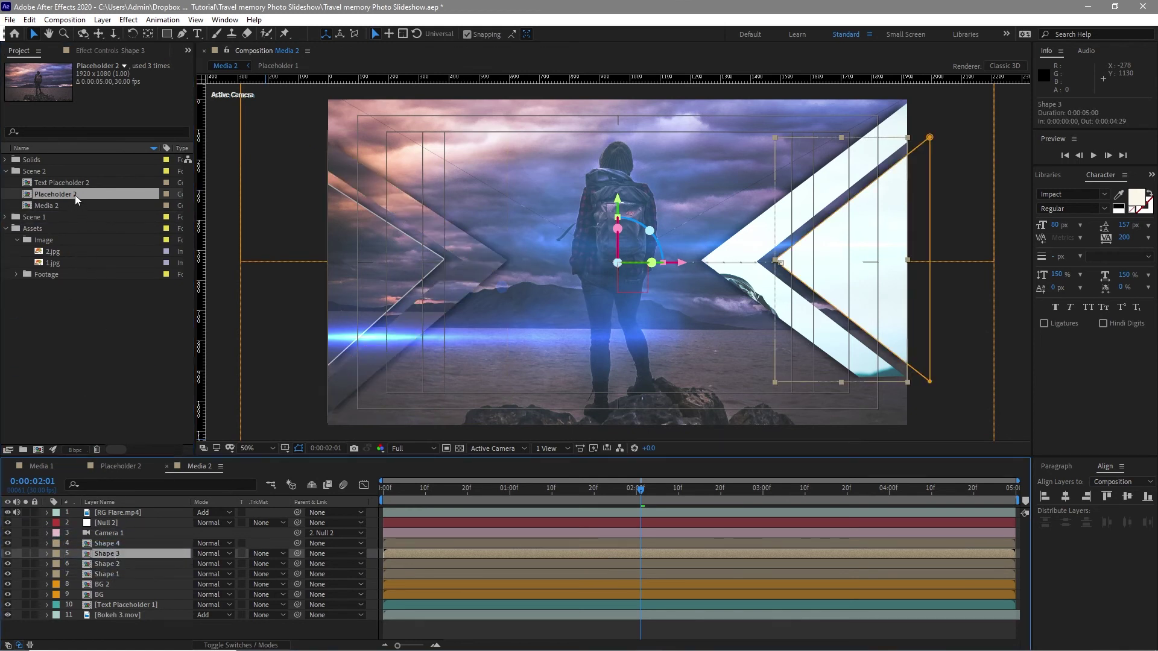
{"action": "left_click_drag", "start_coordinate": [75, 195], "coordinate": [106, 543]}
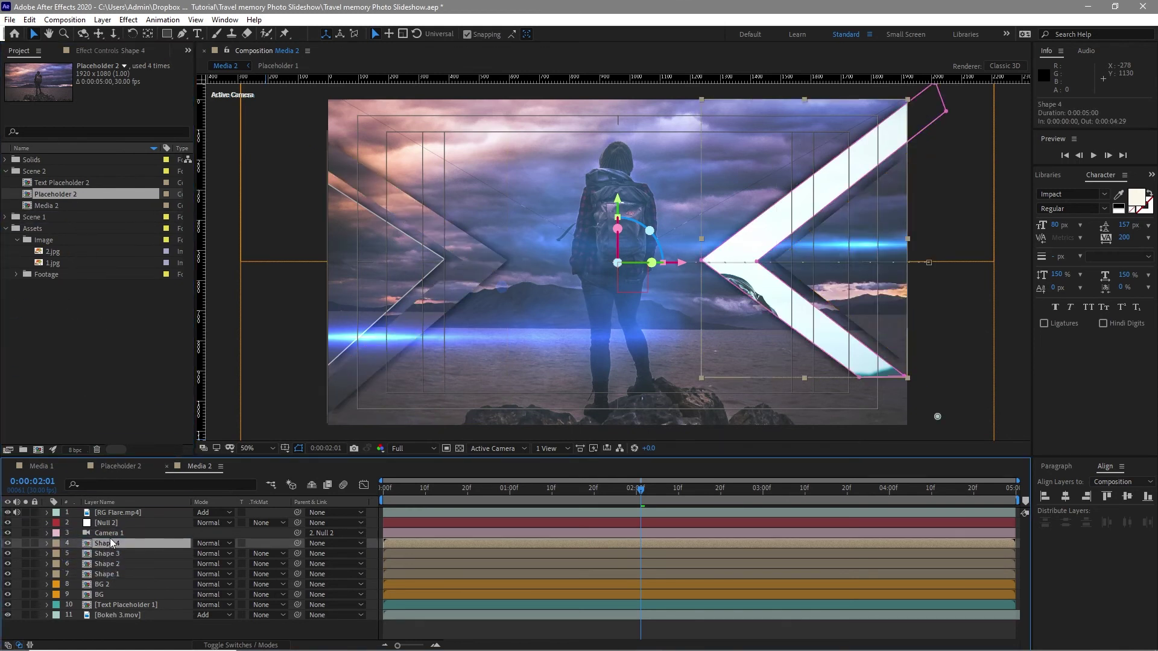
{"action": "left_click_drag", "start_coordinate": [93, 200], "coordinate": [108, 549]}
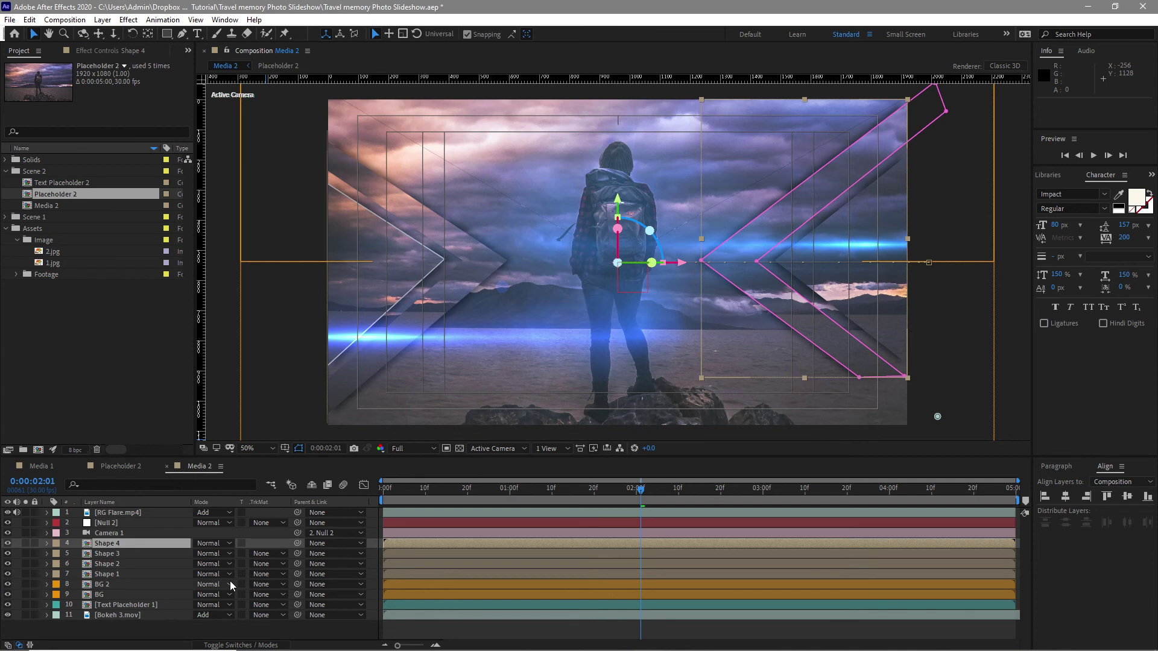
Step: Duplicate the Shape 2 layer and set the copy's X position to 1143 at its 0:00:01:10 Position keyframe
{"action": "left_click", "coordinate": [107, 564]}
{"action": "left_click", "coordinate": [29, 19]}
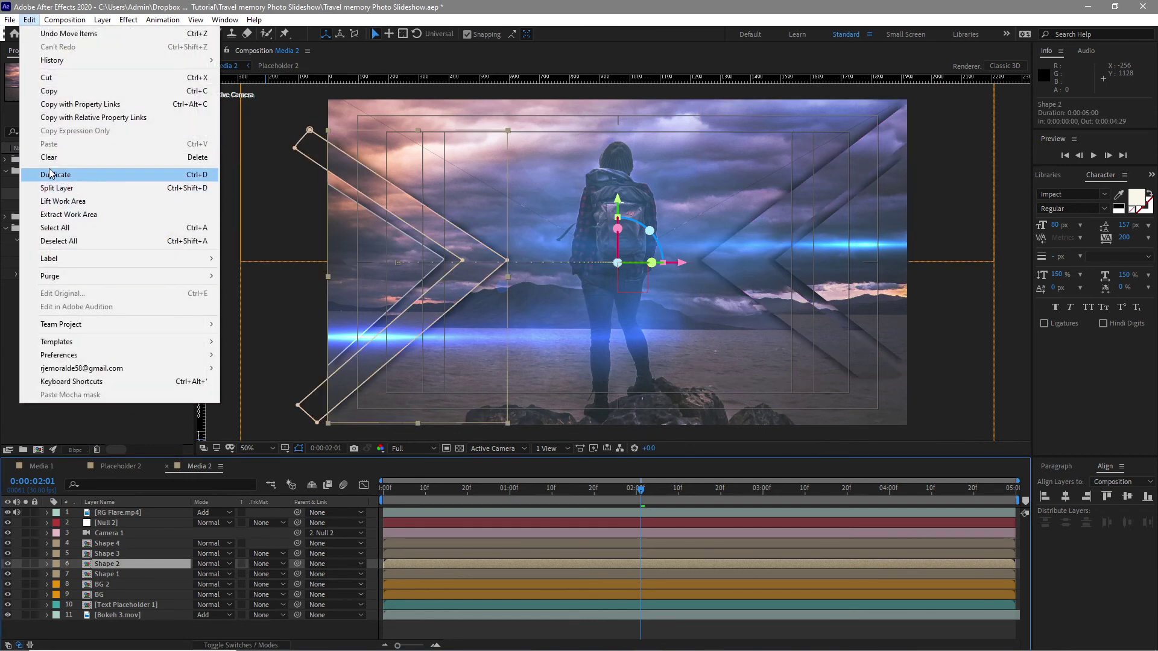
{"action": "left_click", "coordinate": [51, 175]}
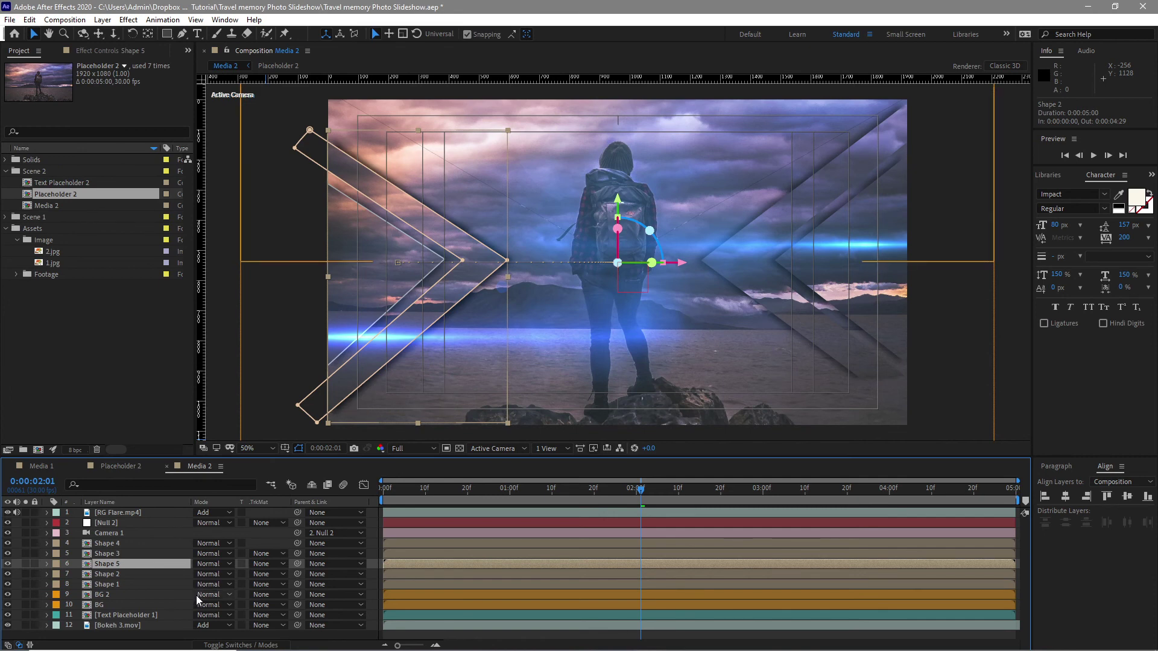
{"action": "key", "text": "p"}
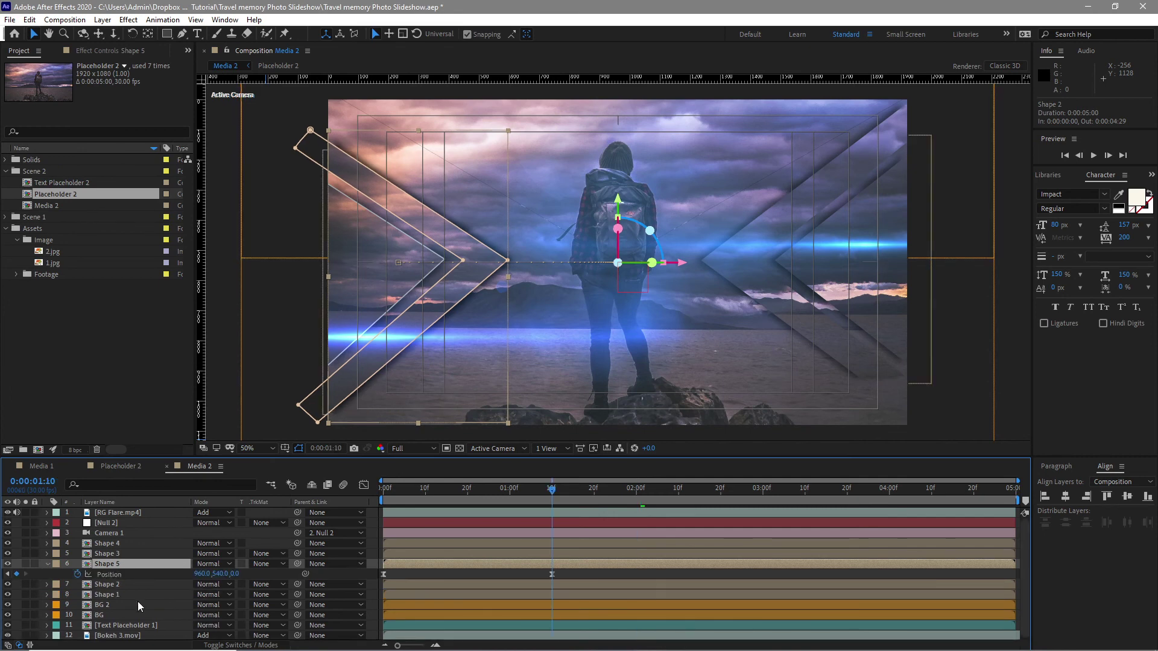
{"action": "key", "text": "j"}
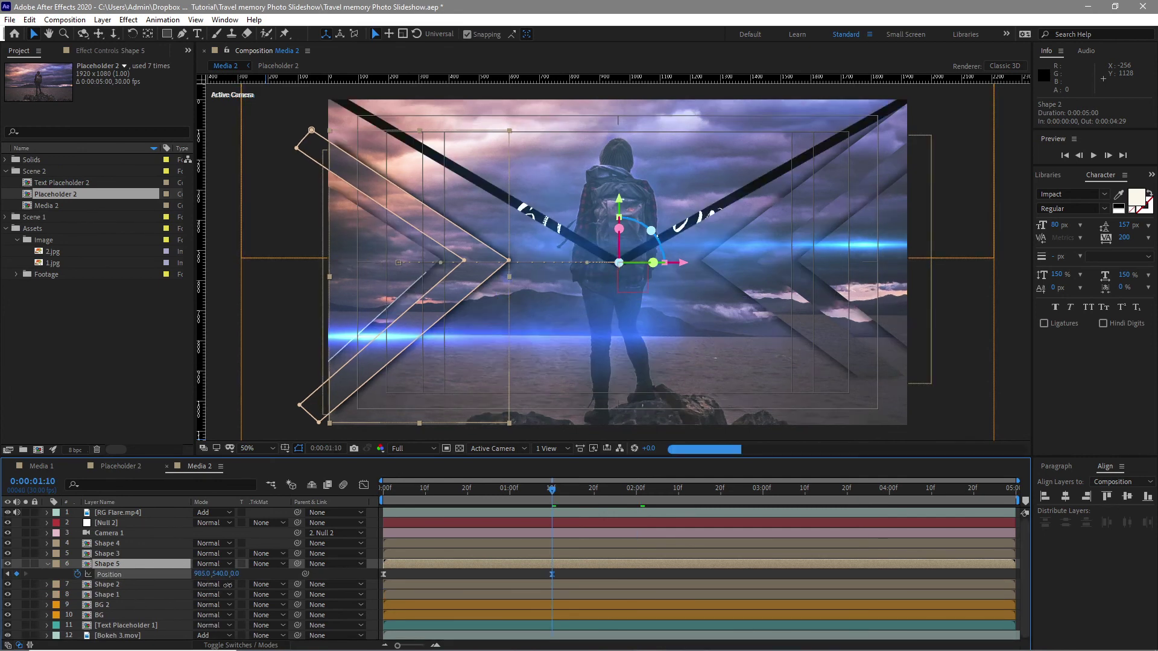
{"action": "left_click_drag", "start_coordinate": [227, 585], "coordinate": [371, 634]}
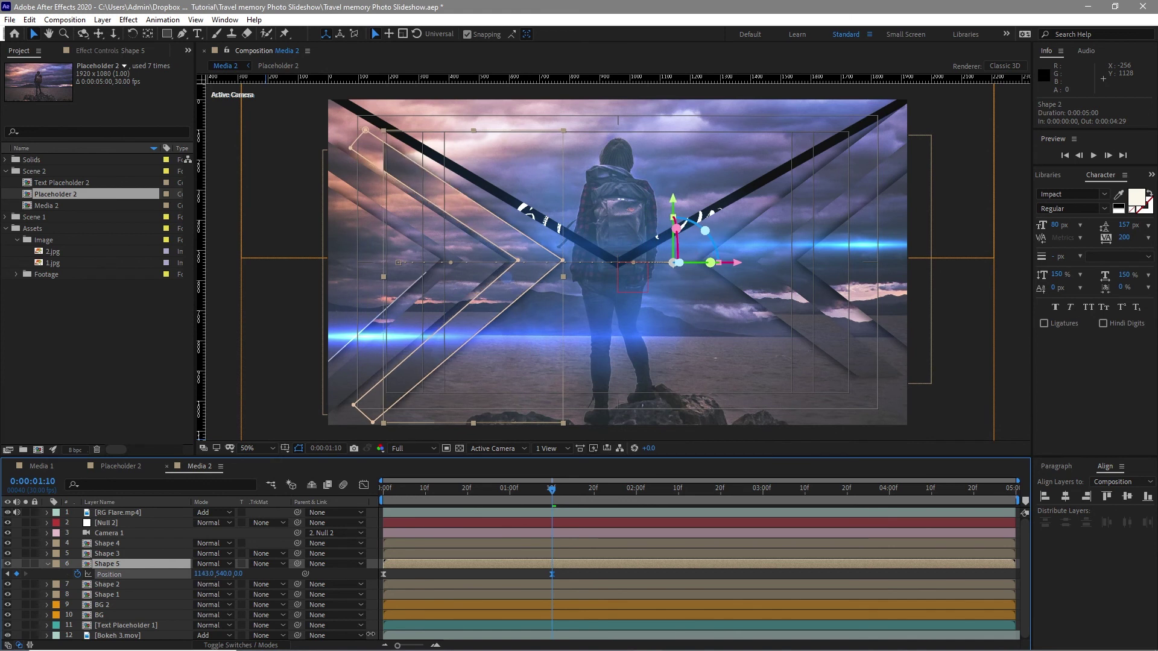
{"action": "left_click", "coordinate": [46, 564]}
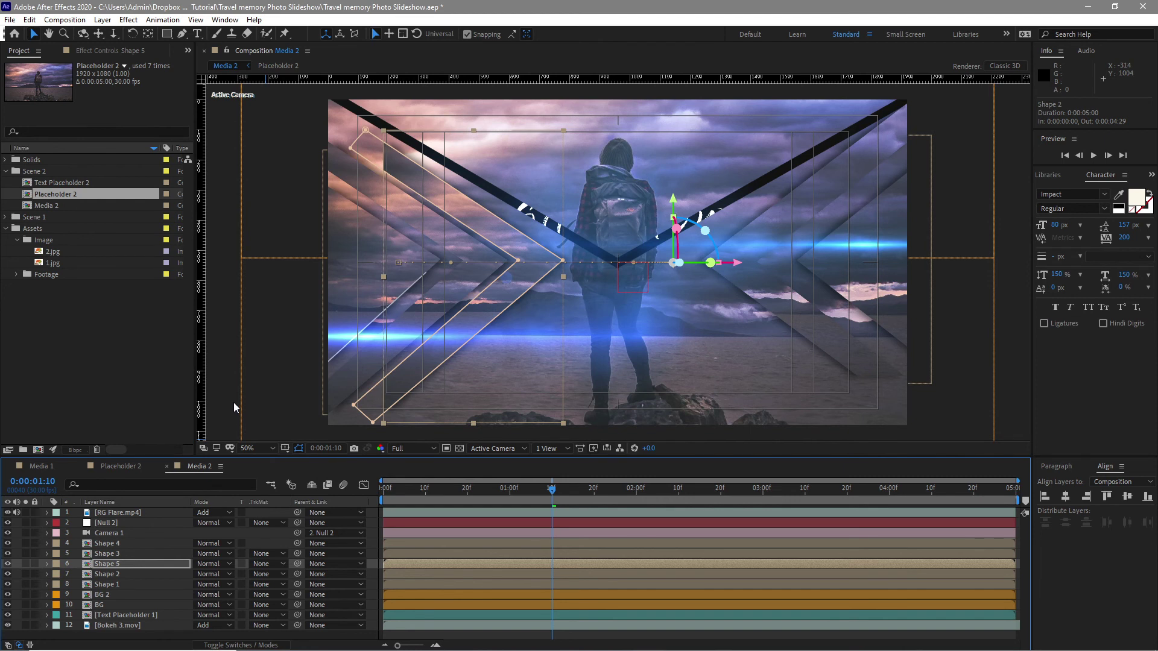
Step: Shift both Position keyframes of Shape 5 later so that the first one sits at 0:00:00:07
{"action": "key", "text": "p"}
{"action": "left_click", "coordinate": [465, 573]}
{"action": "left_click", "coordinate": [385, 576]}
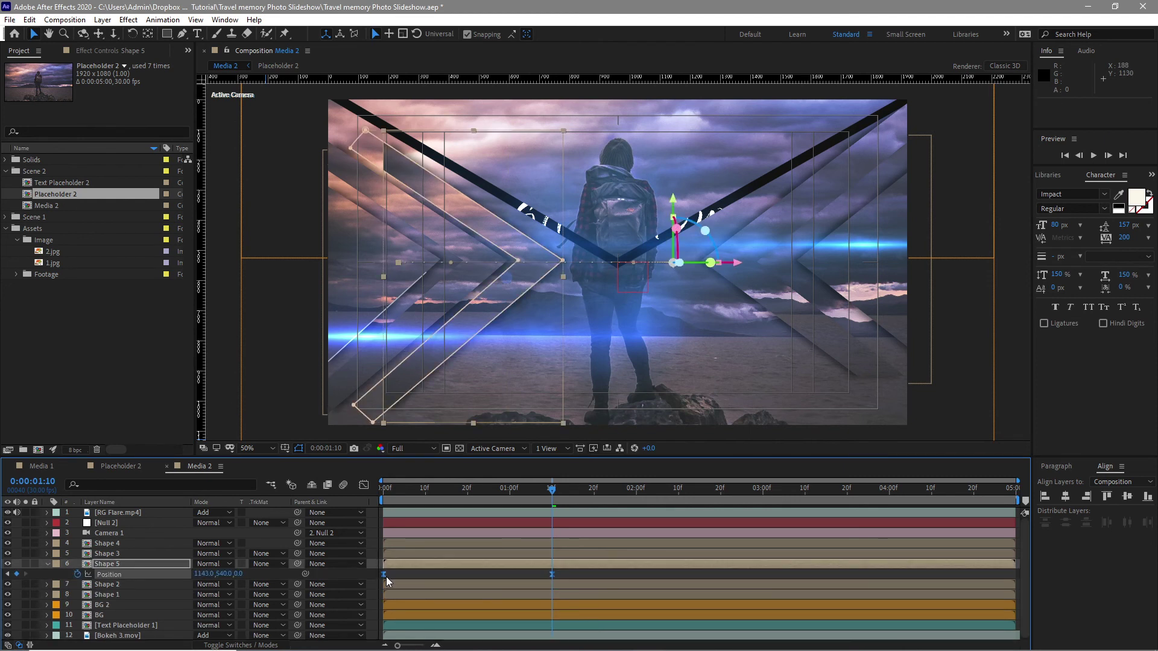
{"action": "left_click_drag", "start_coordinate": [385, 577], "coordinate": [414, 585]}
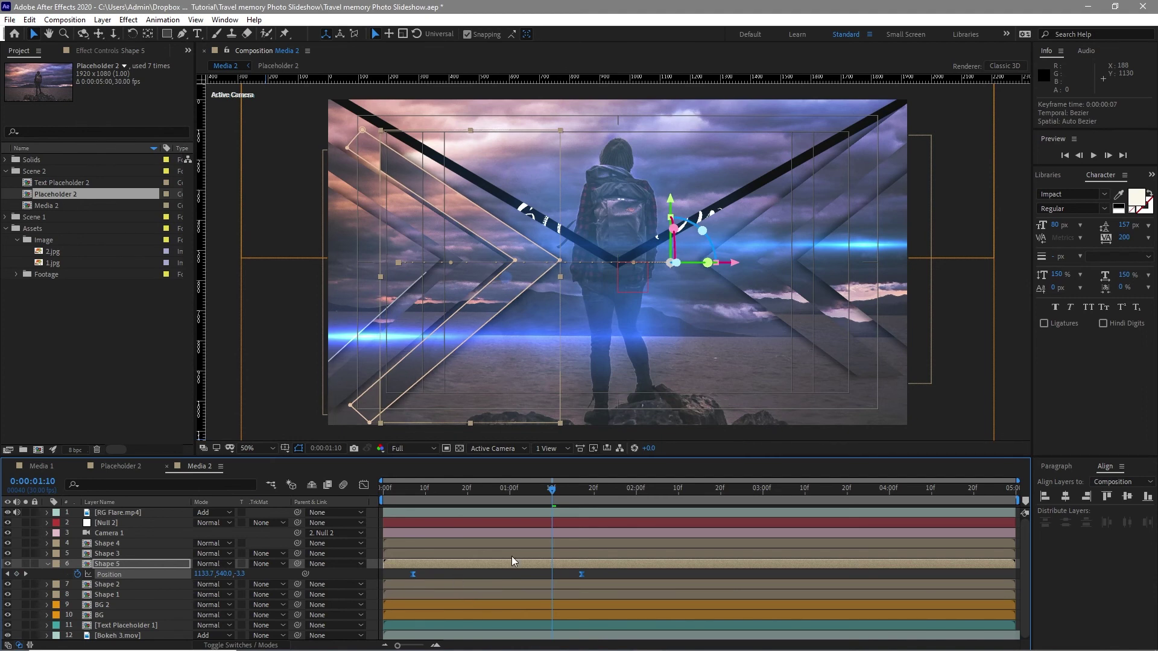
Step: Move to 0:00:02:00, duplicate the Shape 3 layer and delete the mask from the copy
{"action": "key", "text": "shift+Page_Down"}
{"action": "key", "text": "shift+Page_Down"}
{"action": "left_click", "coordinate": [121, 553]}
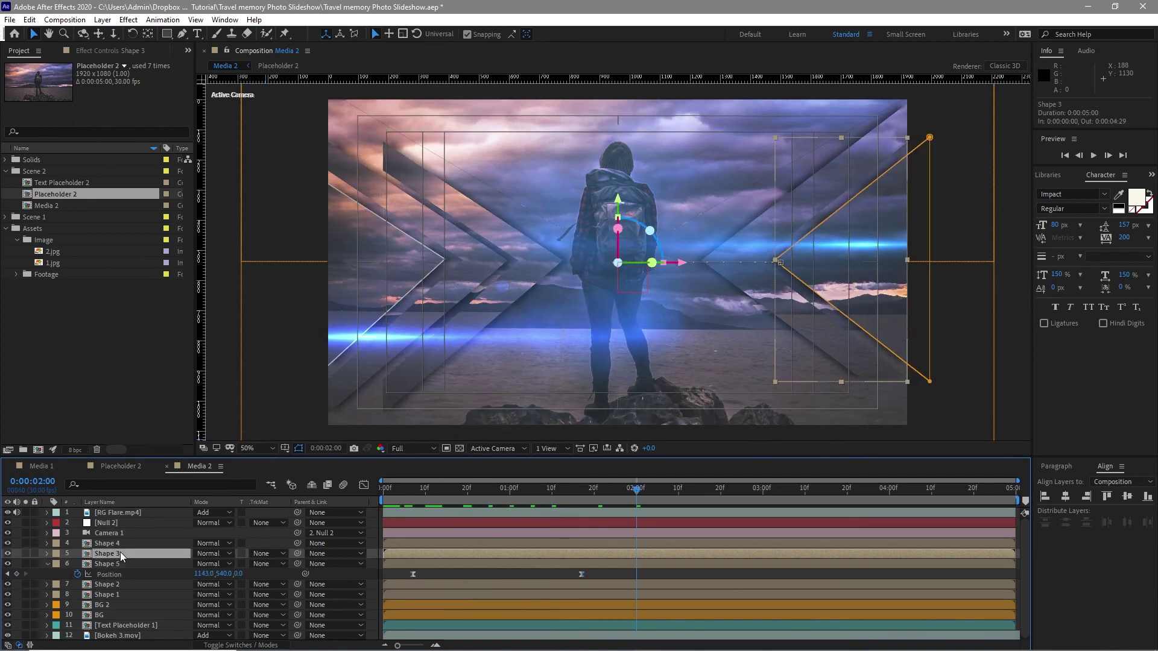
{"action": "left_click", "coordinate": [28, 20]}
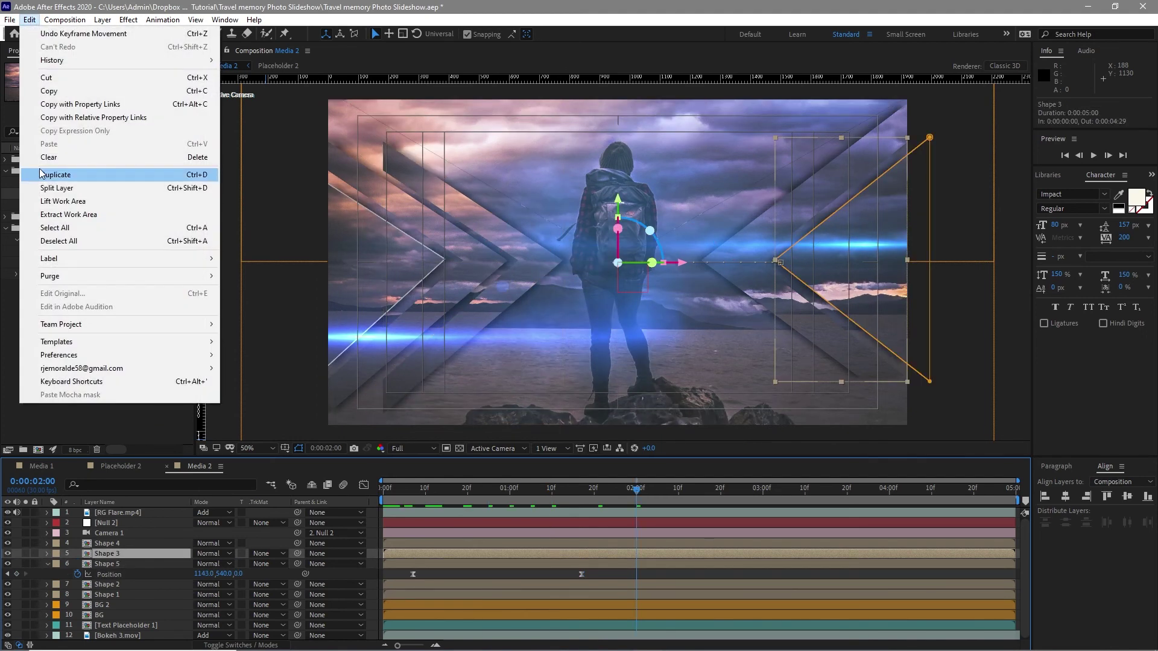
{"action": "left_click", "coordinate": [43, 174]}
{"action": "key", "text": "m"}
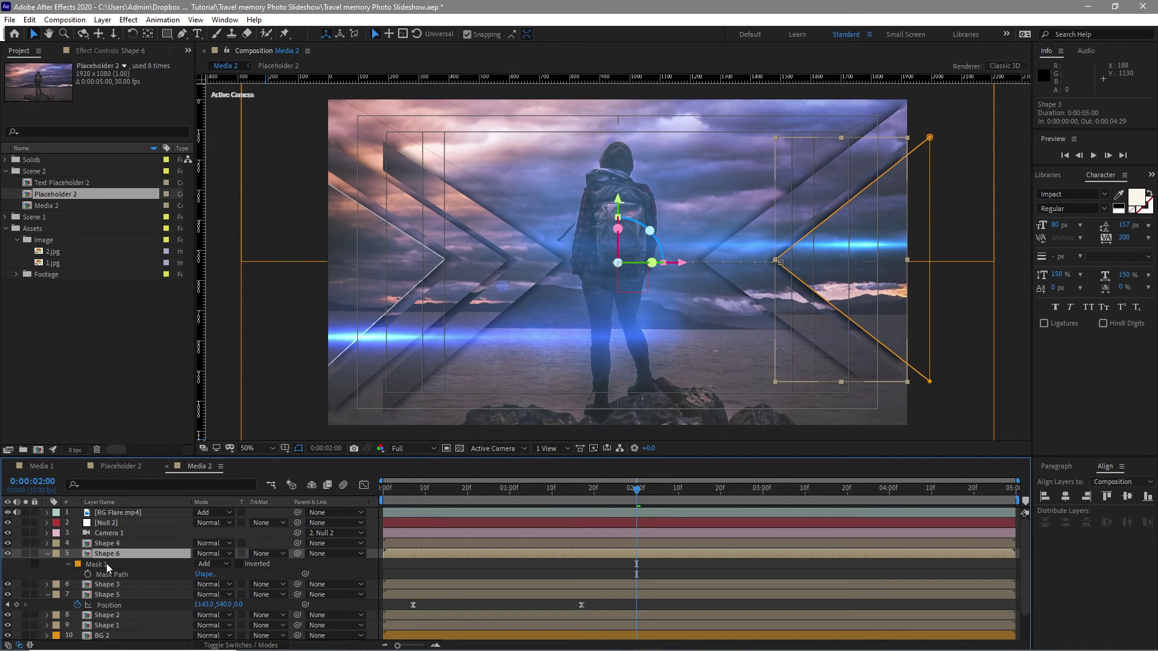
{"action": "left_click", "coordinate": [106, 568]}
{"action": "key", "text": "Delete"}
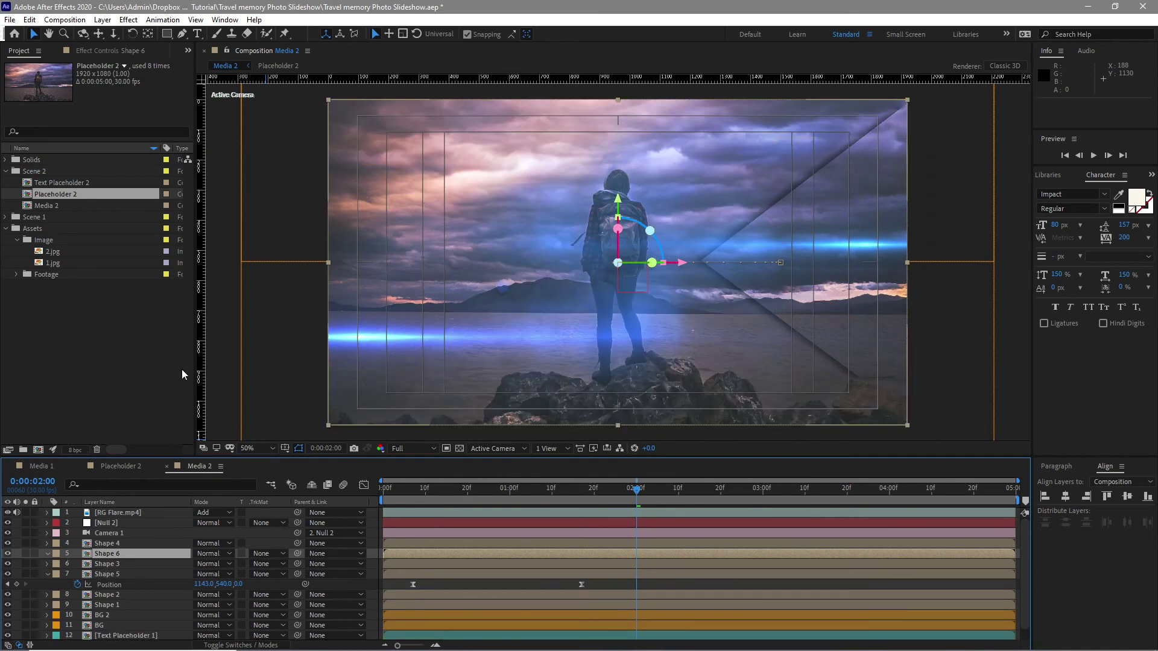
Step: Draw a closed triangular mask over the lower-right part of the frame on the Shape 6 layer with the Pen tool
{"action": "key", "text": "g"}
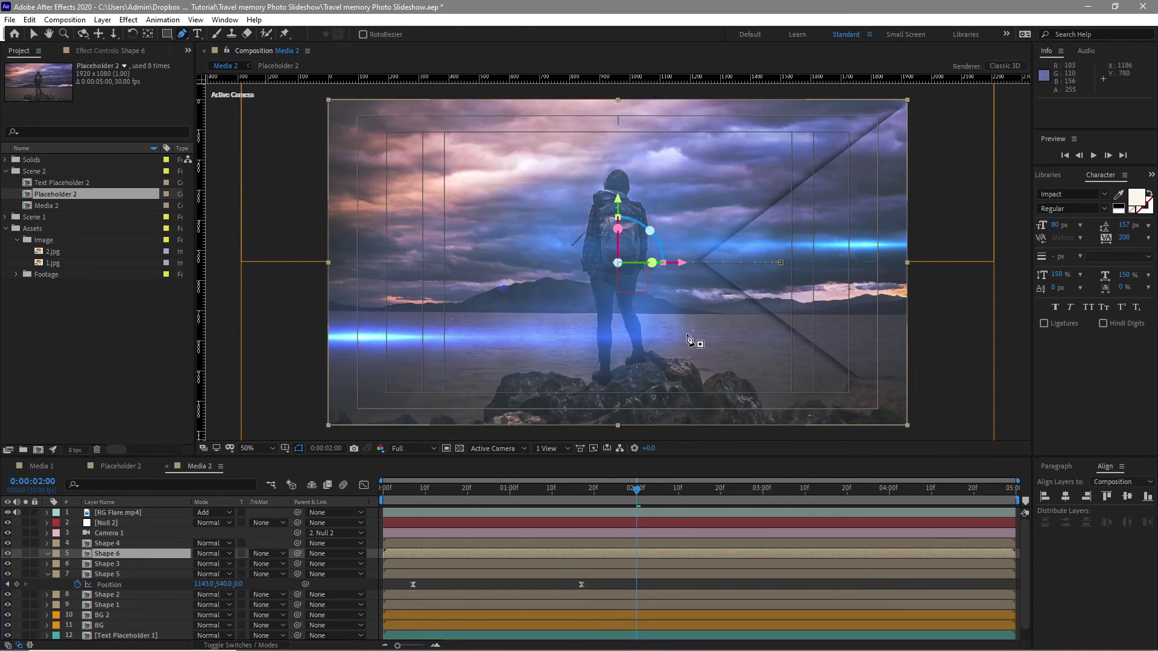
{"action": "left_click", "coordinate": [711, 311]}
{"action": "left_click", "coordinate": [656, 432]}
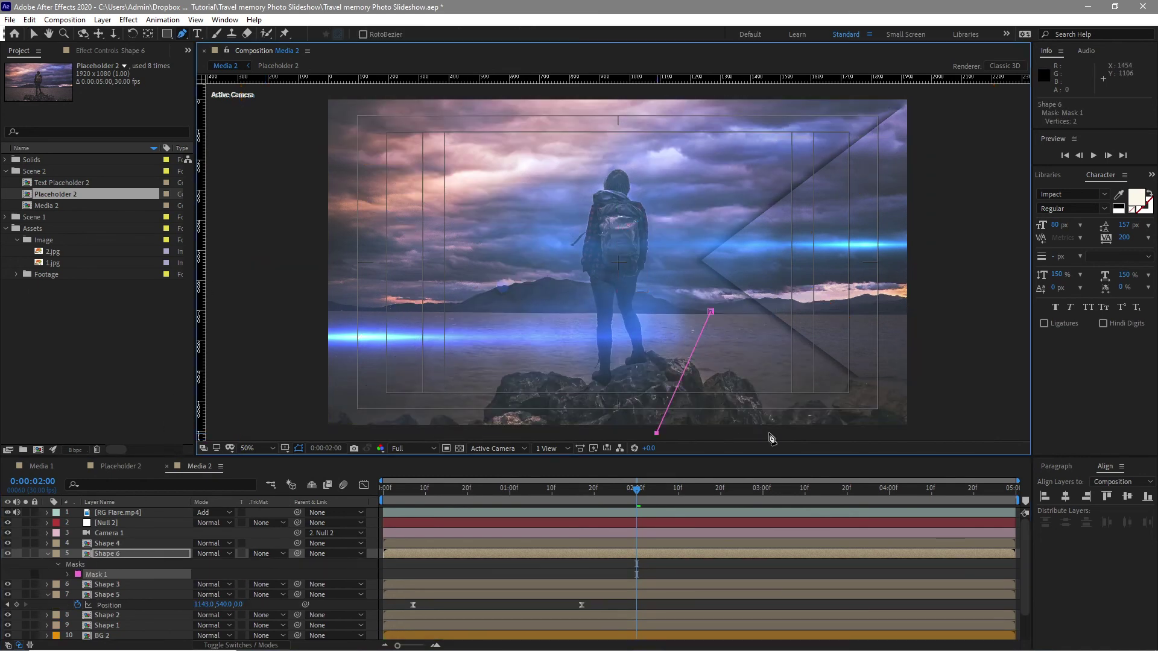
{"action": "left_click", "coordinate": [891, 434]}
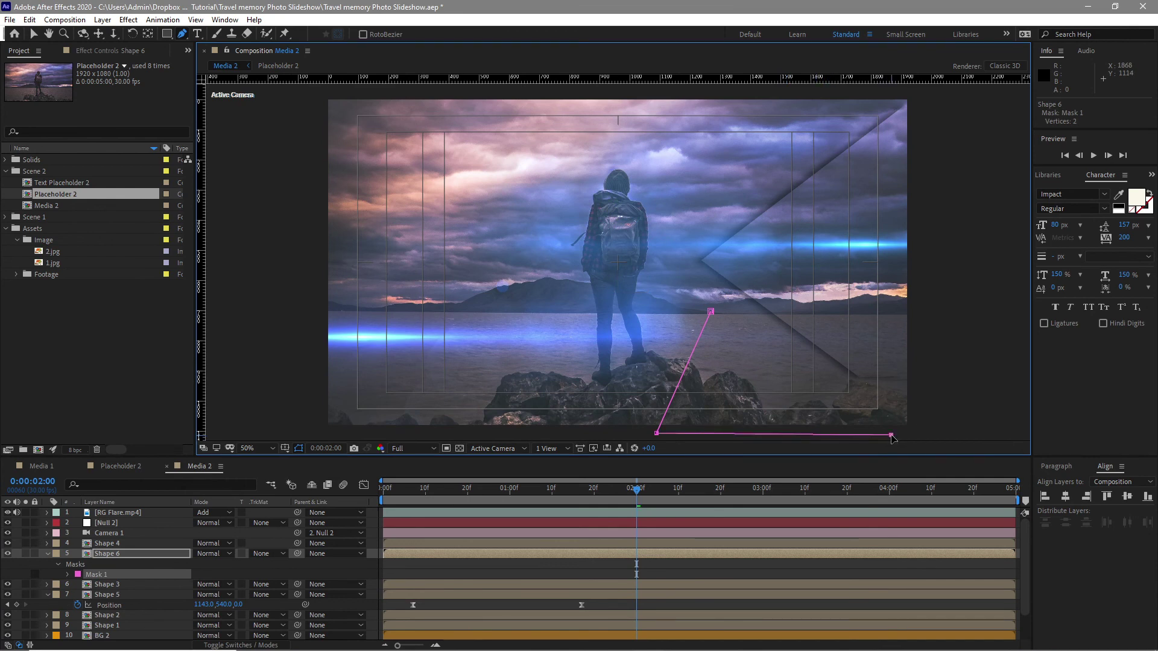
{"action": "left_click", "coordinate": [711, 311]}
{"action": "key", "text": "v"}
Step: Examine the Position keyframes of the Null 2 layer and move the playhead back toward the start of Media 2
{"action": "left_click", "coordinate": [152, 525]}
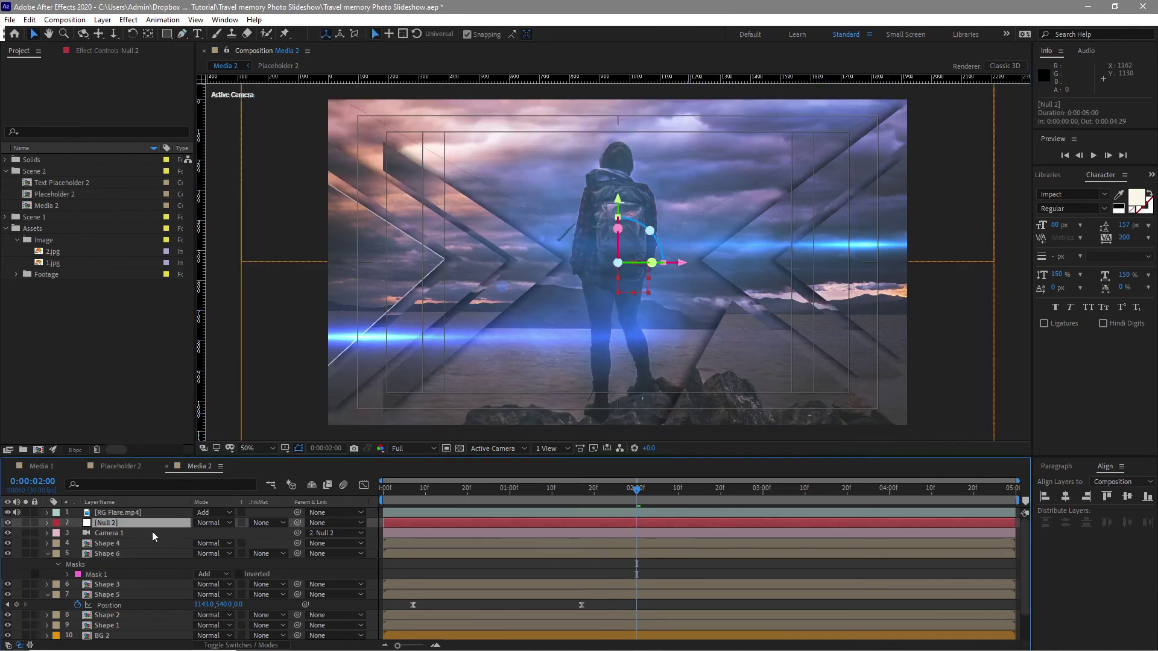
{"action": "key", "text": "p"}
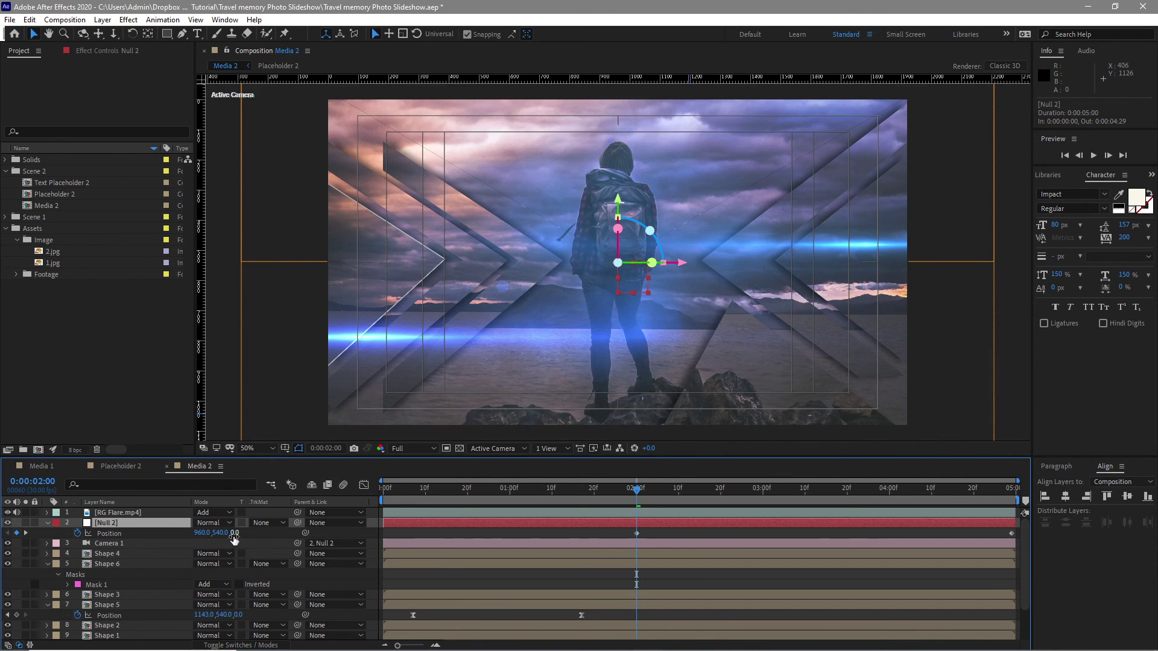
{"action": "left_click", "coordinate": [526, 483]}
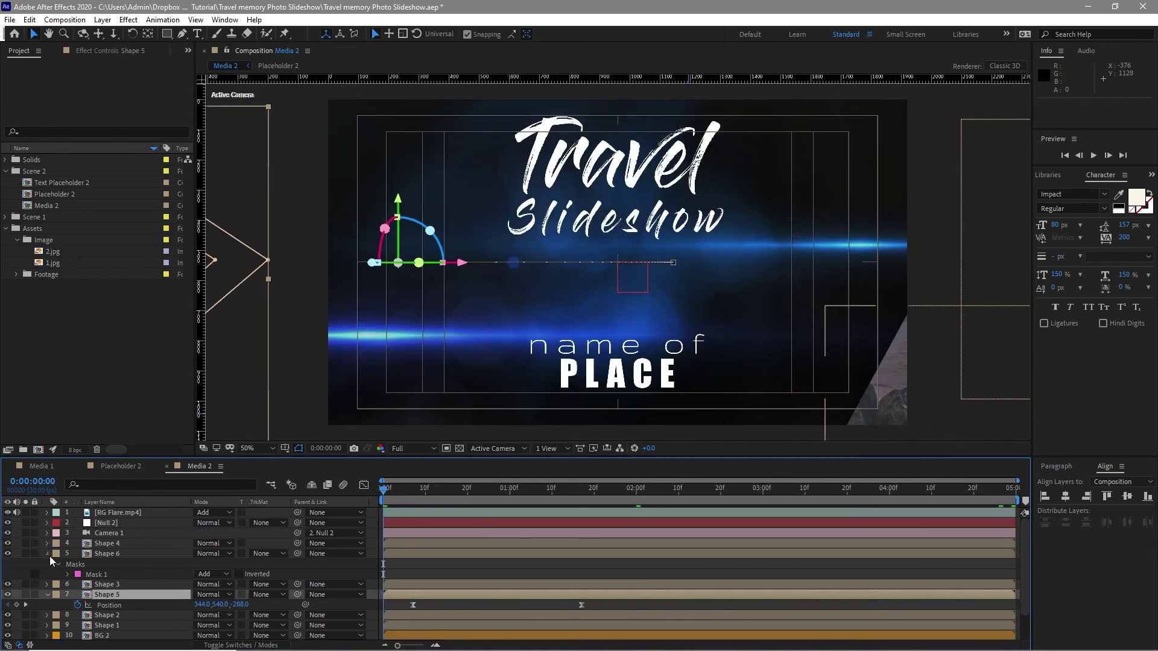
Step: Collapse the Shape 6 layer and turn on the visibility of the hidden layers from Null 2 through BG in the Media 1 composition
{"action": "left_click", "coordinate": [47, 554]}
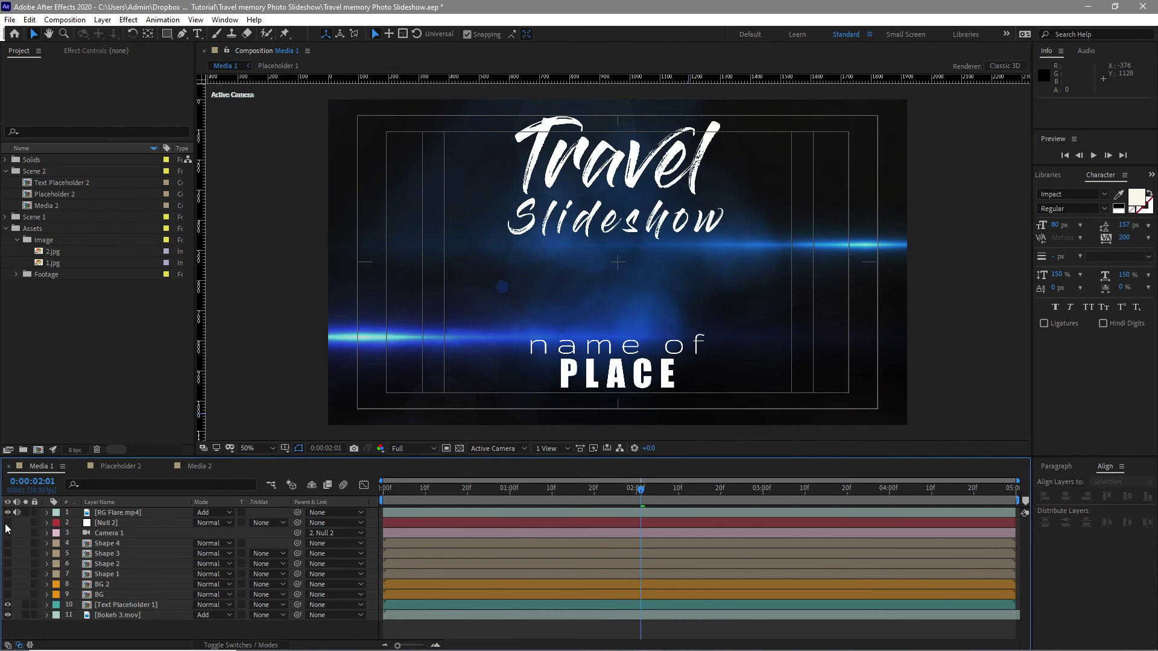
{"action": "left_click_drag", "start_coordinate": [7, 525], "coordinate": [11, 614]}
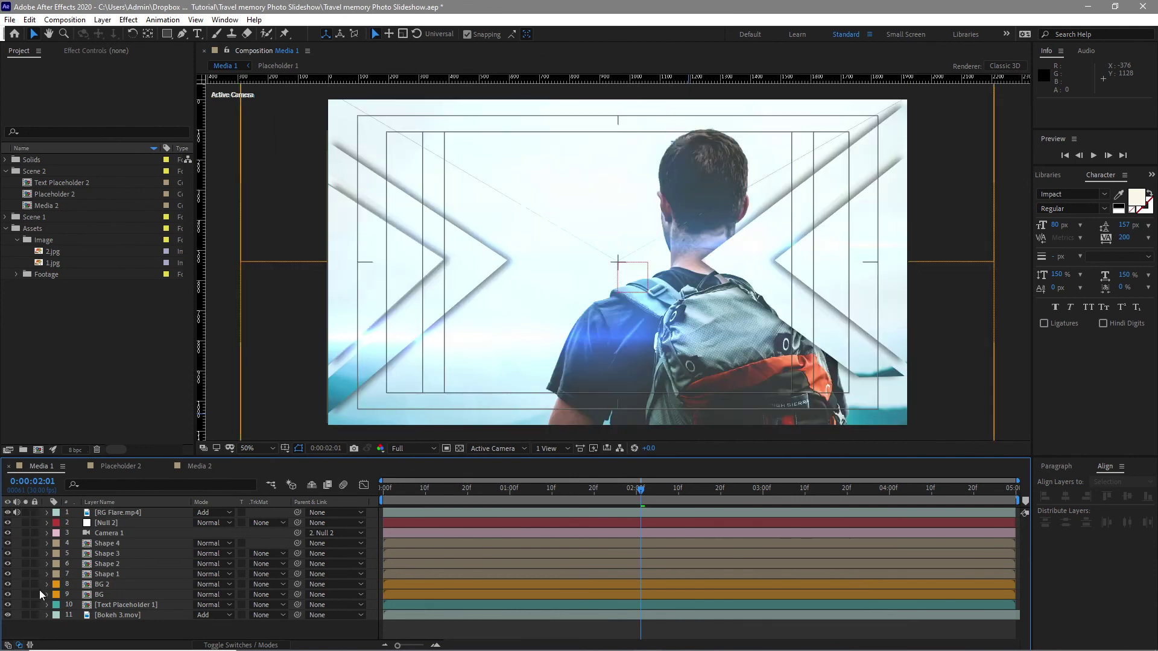
Step: Create a new 1920 x 1080 composition named Main with a duration of 0:00:10:00
{"action": "key", "text": "ctrl+n"}
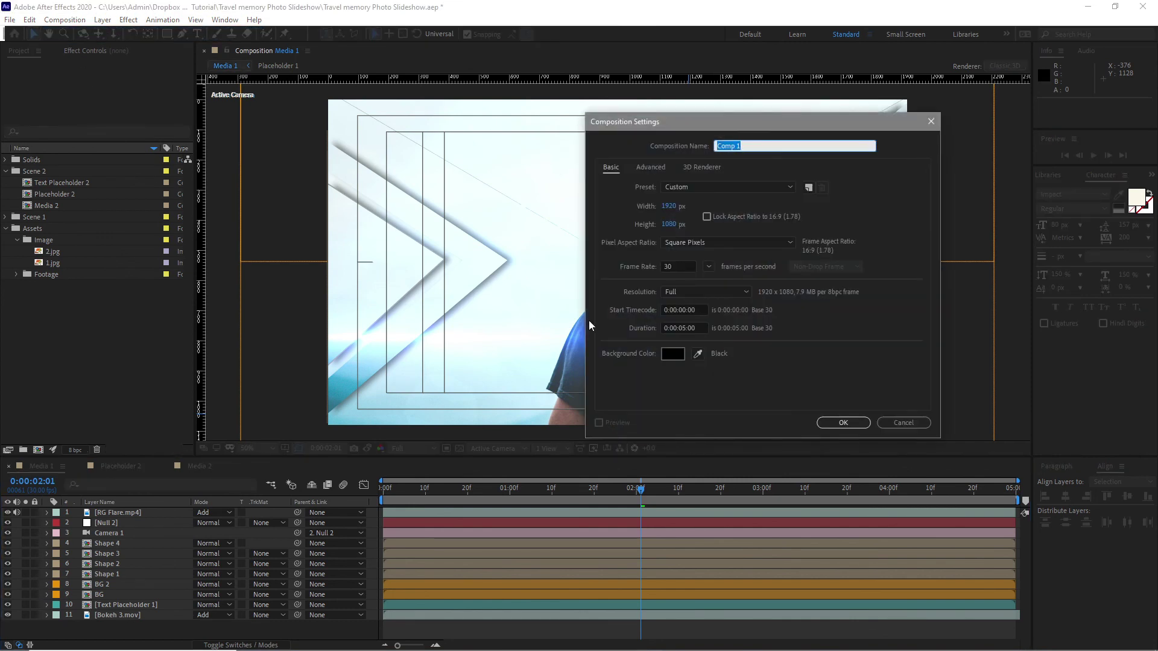
{"action": "type", "text": "Main"}
{"action": "left_click", "coordinate": [680, 328]}
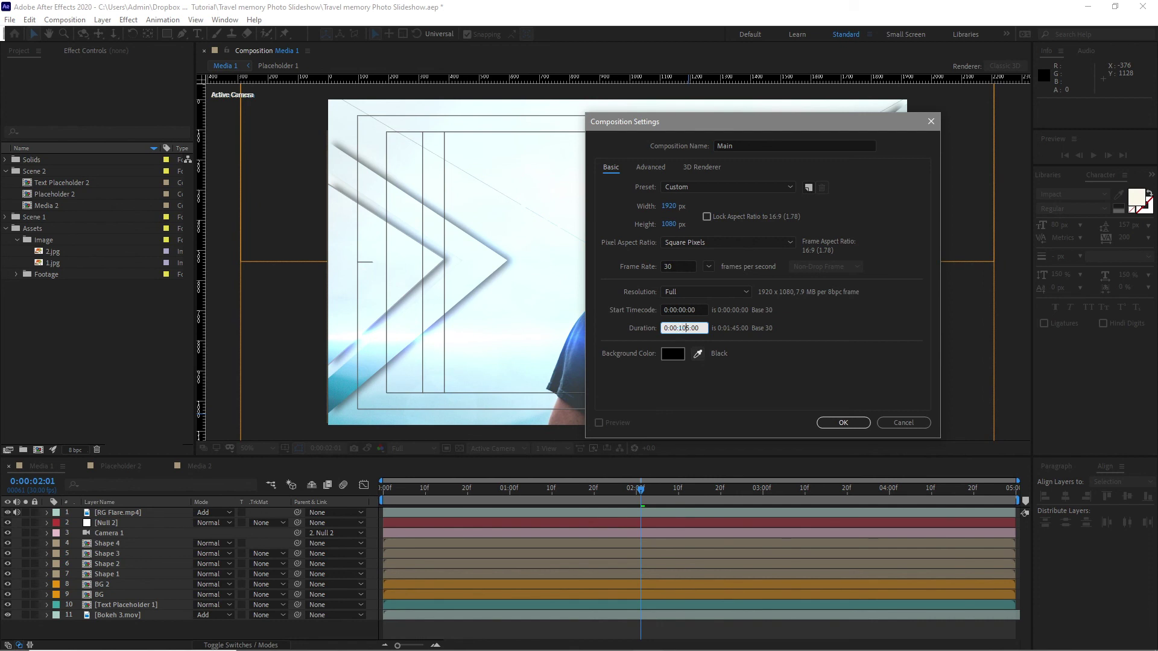
{"action": "left_click", "coordinate": [841, 424]}
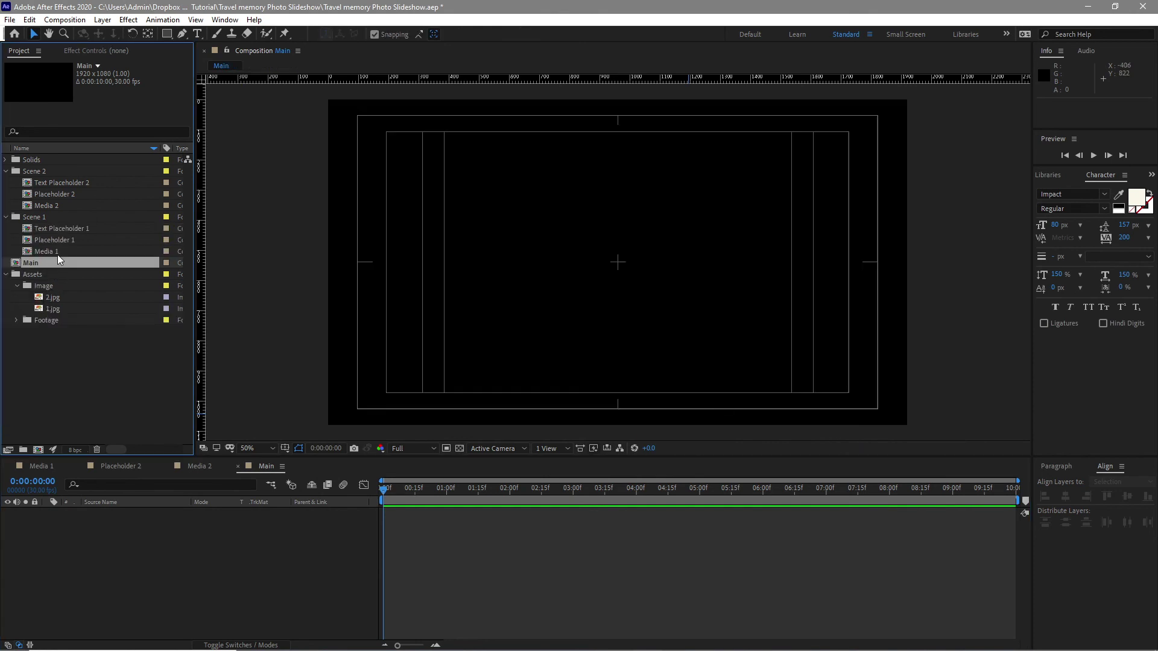
Step: Add Media 1 and Media 2 to the Main timeline, start Media 2 at 0:00:05:00 where Media 1 ends, and preview the sequence
{"action": "left_click_drag", "start_coordinate": [58, 252], "coordinate": [181, 530]}
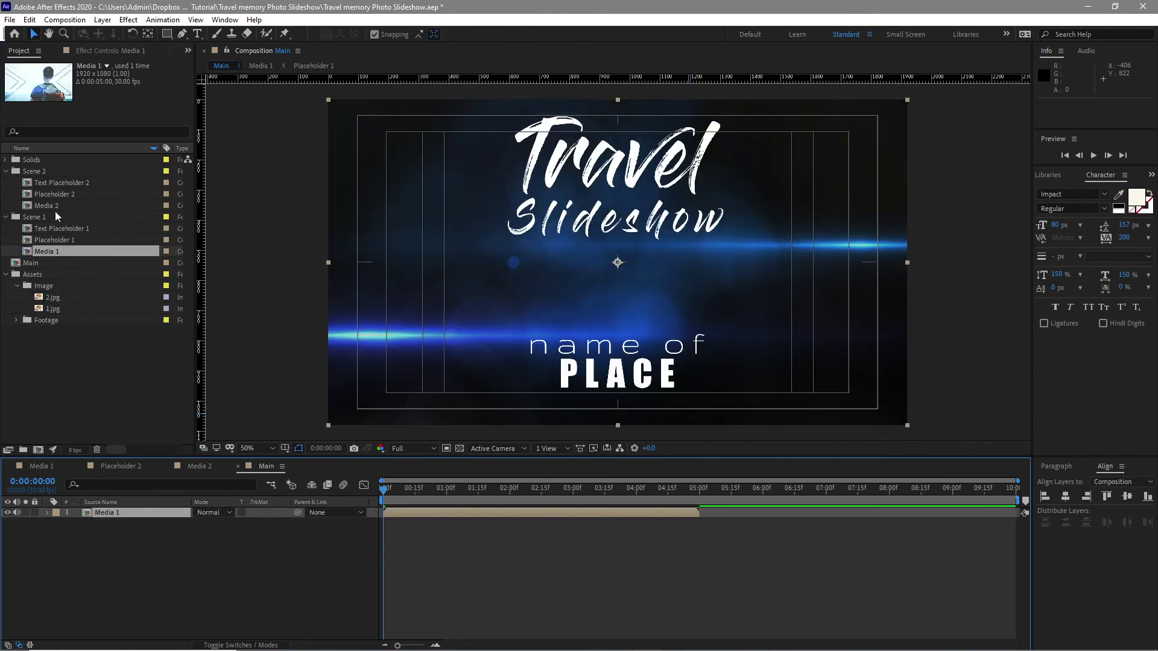
{"action": "left_click_drag", "start_coordinate": [55, 209], "coordinate": [144, 573]}
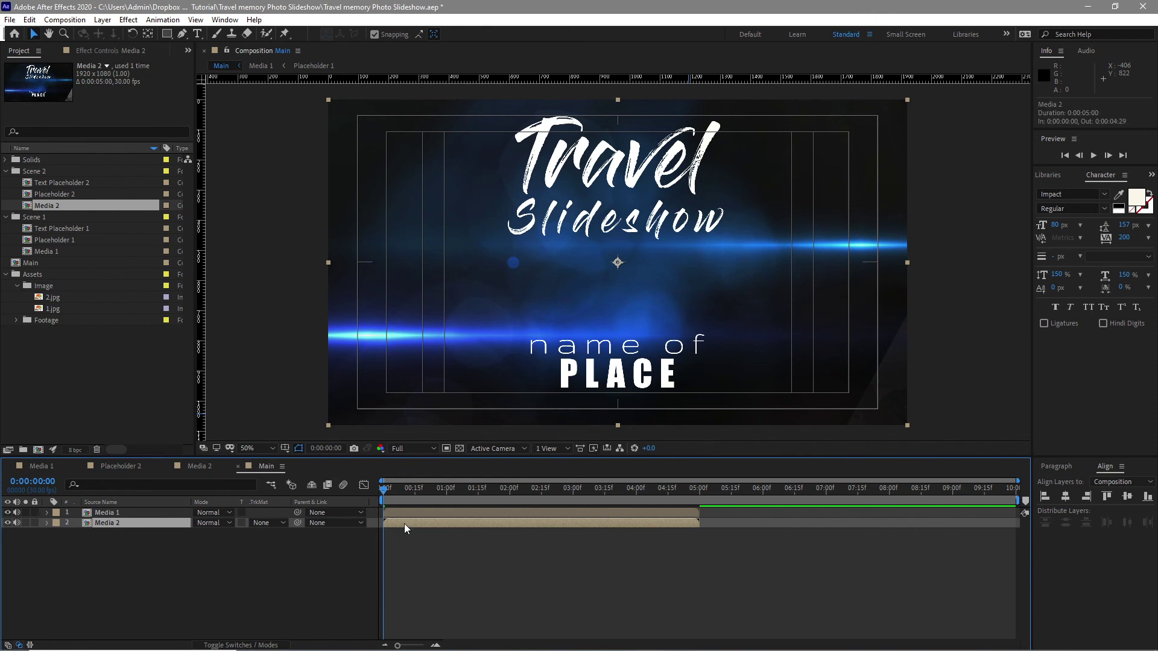
{"action": "left_click_drag", "start_coordinate": [404, 524], "coordinate": [721, 554]}
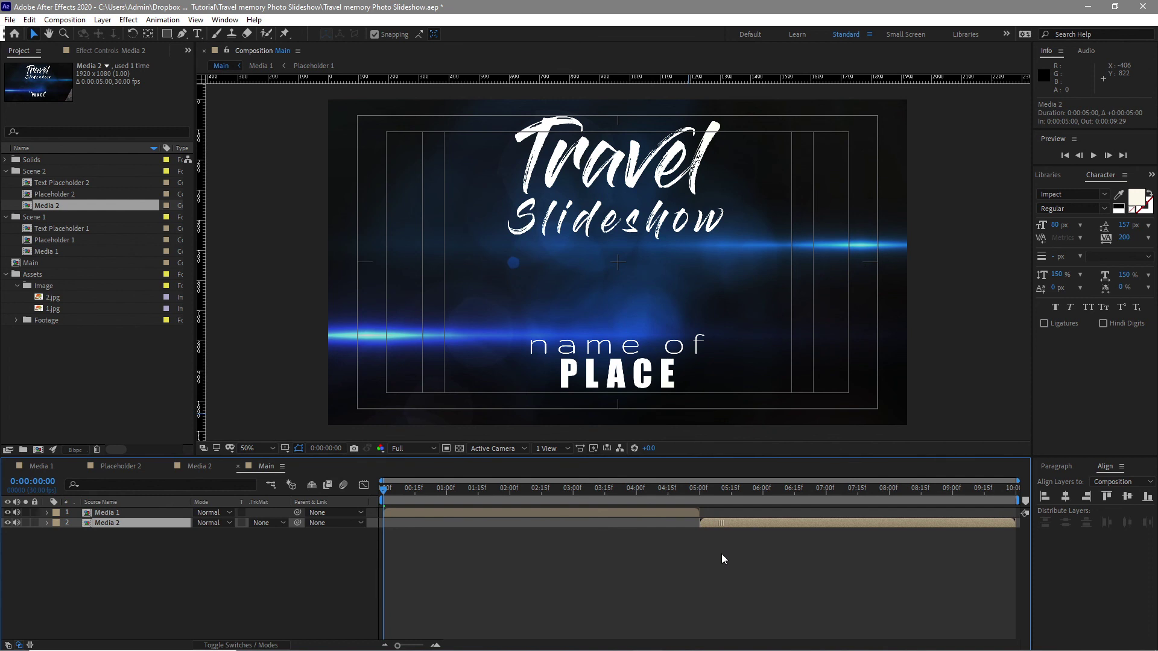
{"action": "key", "text": "space"}
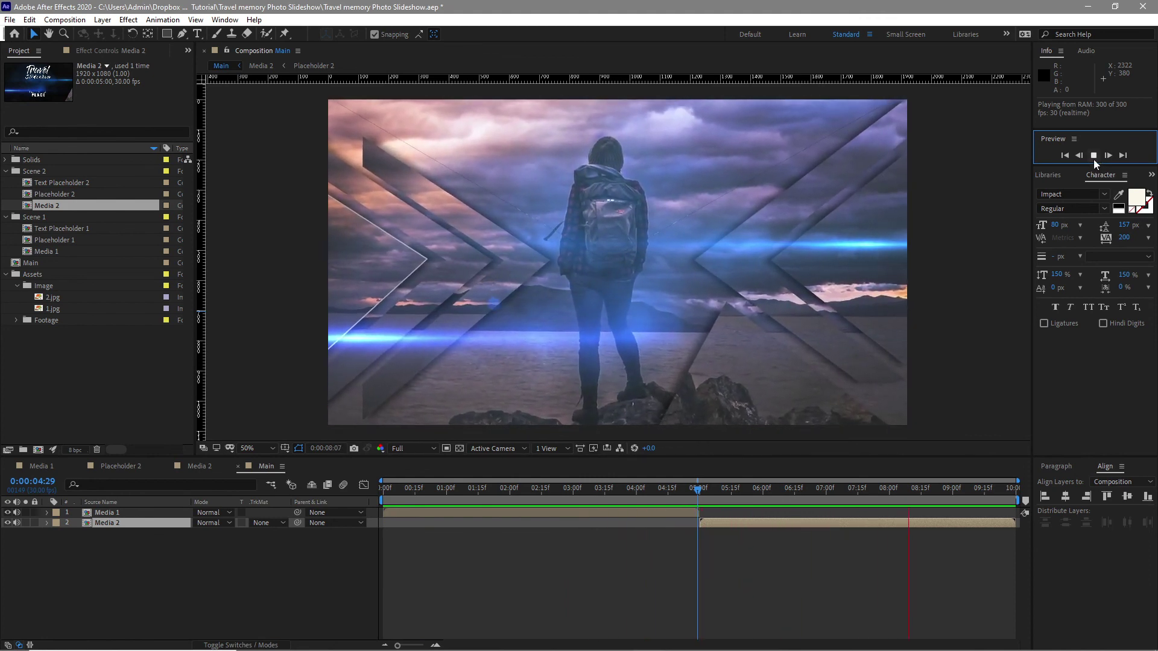
{"action": "left_click", "coordinate": [1095, 158]}
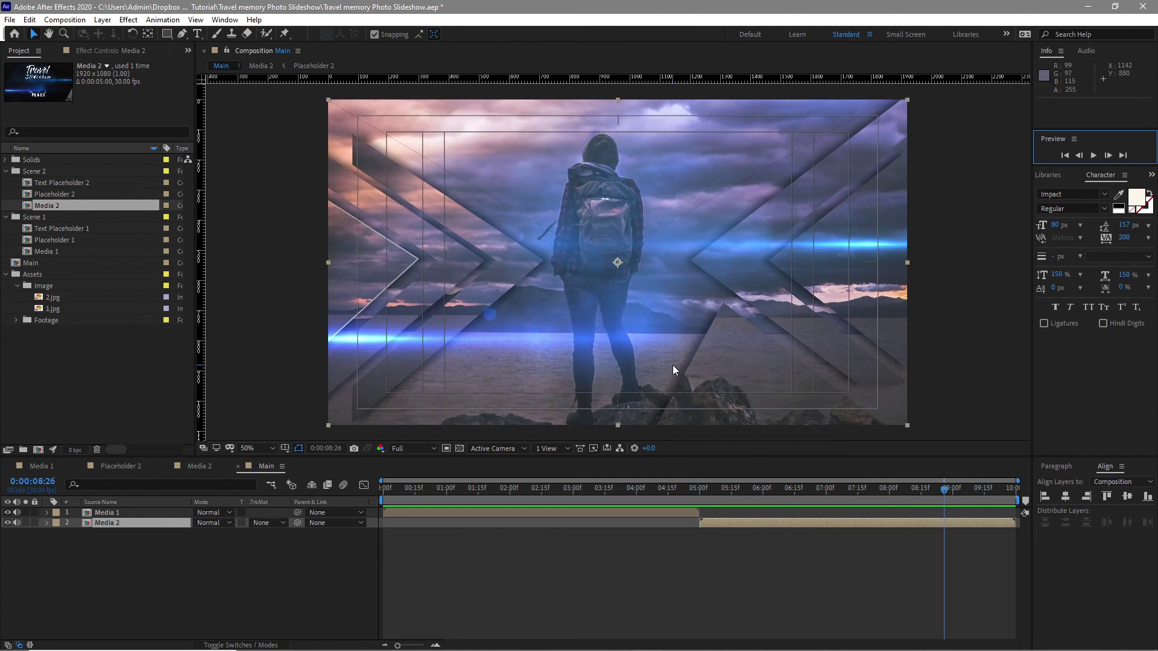